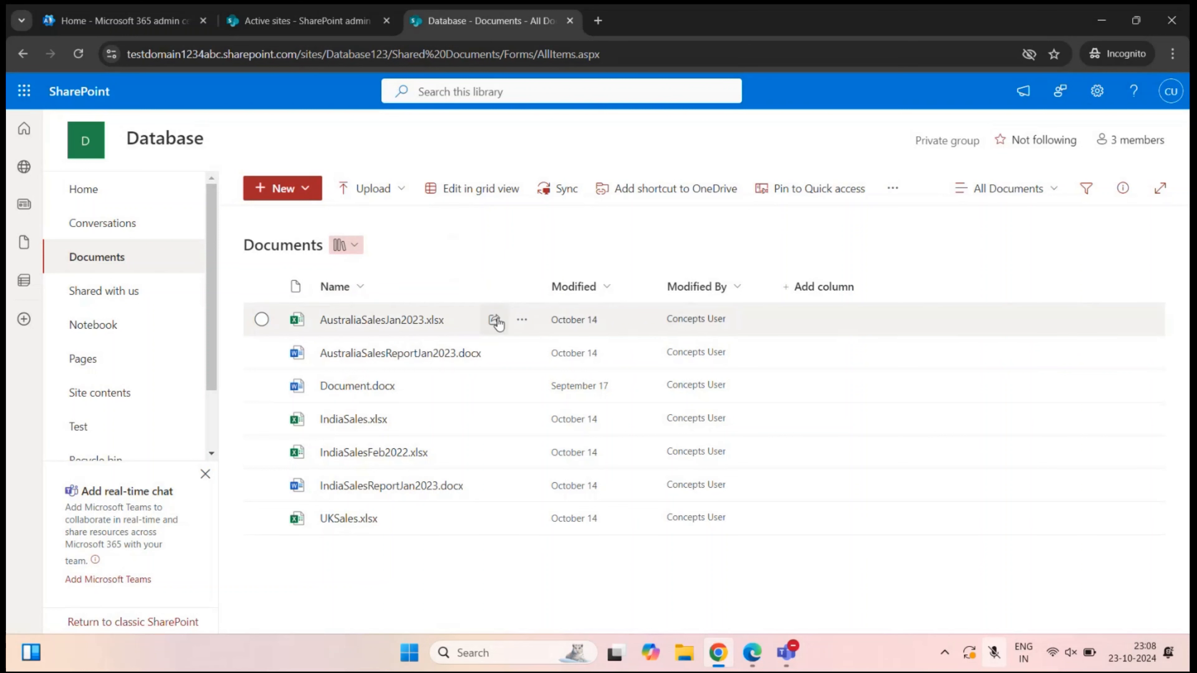
# - Review the version history of AustraliaSalesJan2023.xlsx, including who modified each version, and close it
pyautogui.moveTo(498, 324)
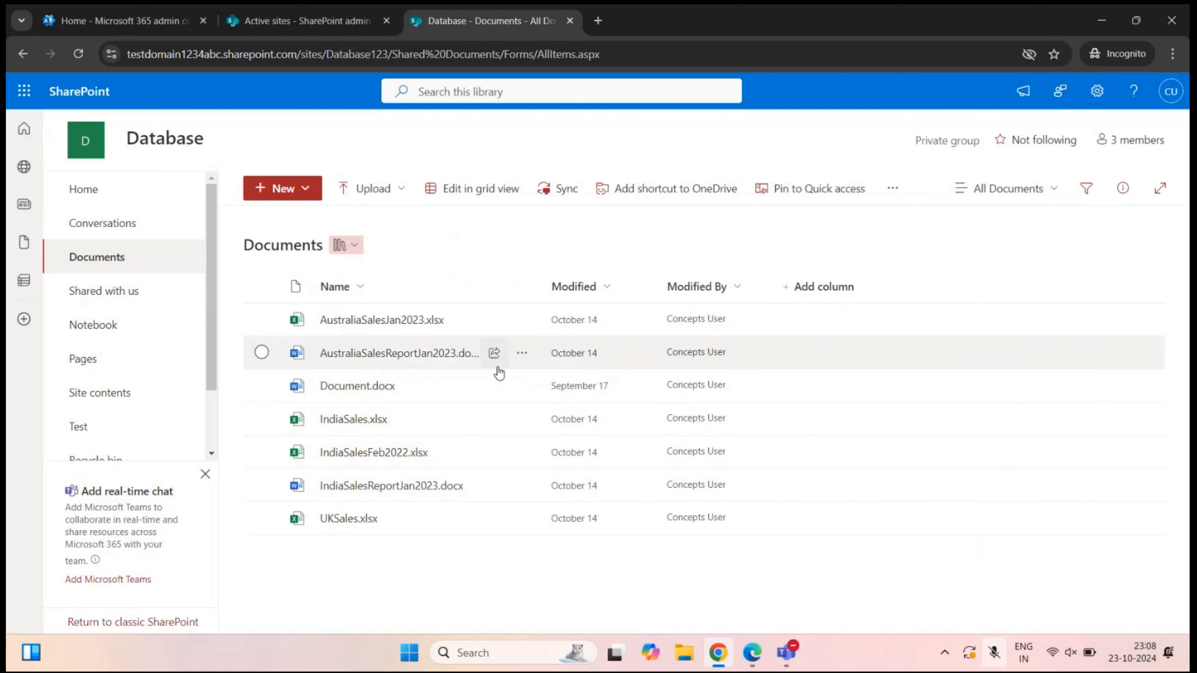
pyautogui.moveTo(526, 353)
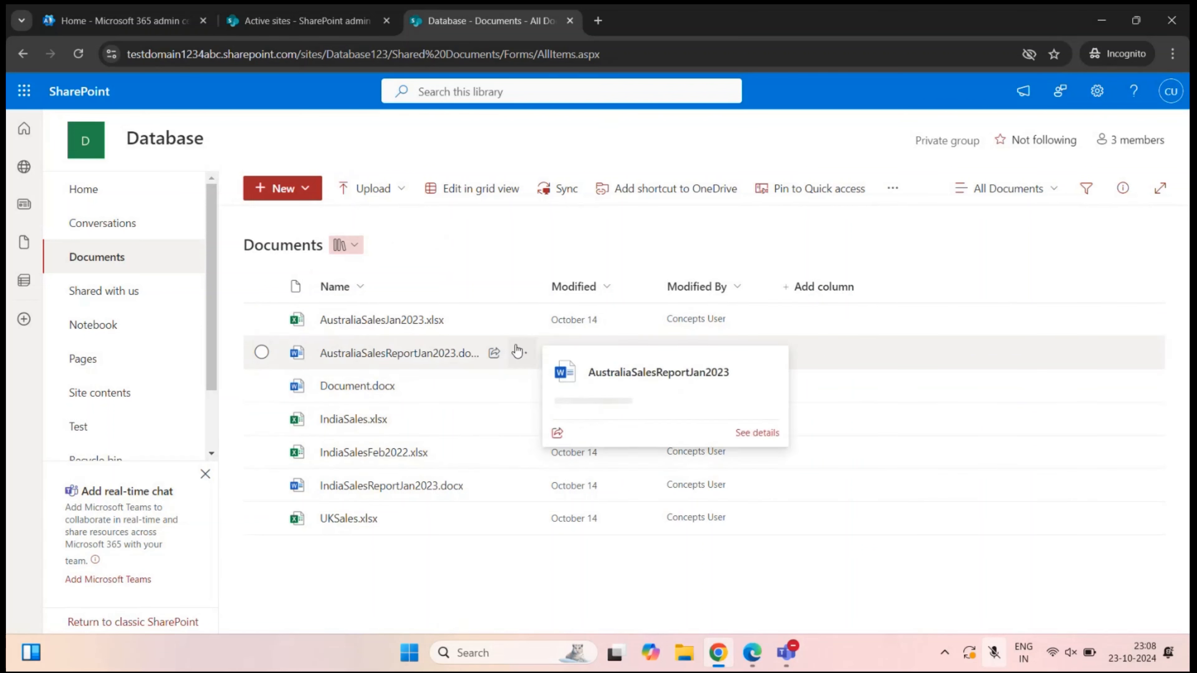
pyautogui.rightClick(345, 322)
pyautogui.click(604, 237)
pyautogui.click(522, 322)
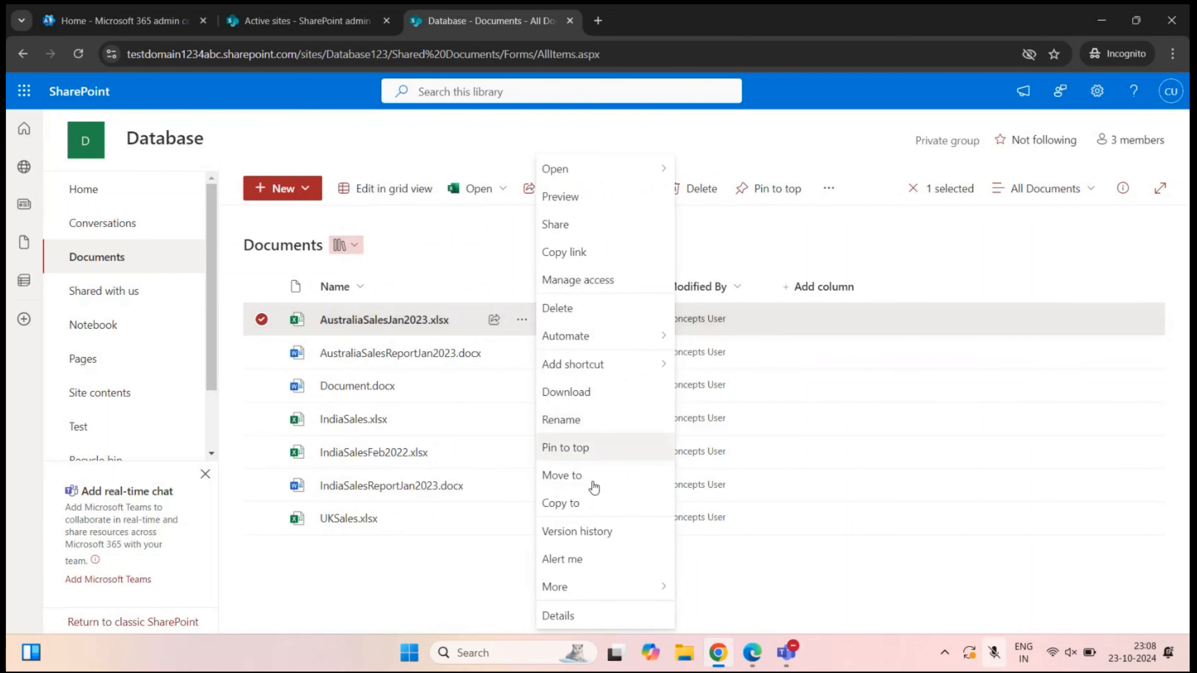
pyautogui.click(622, 535)
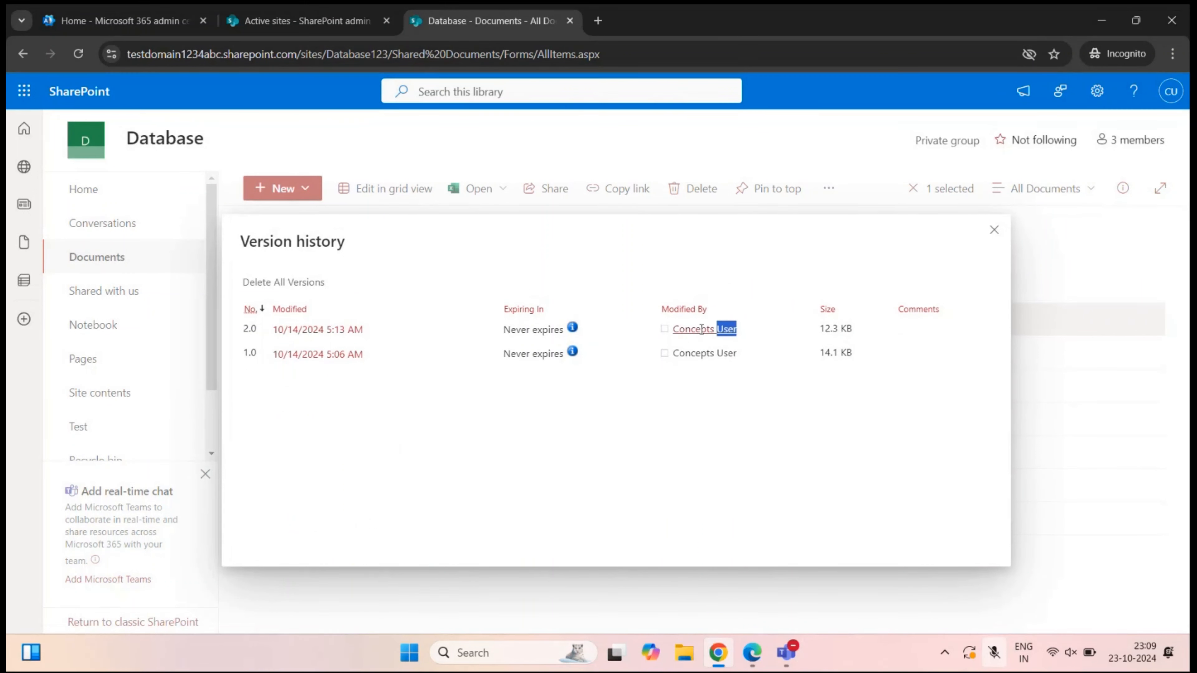
pyautogui.moveTo(741, 363); pyautogui.dragTo(659, 357)
pyautogui.click(586, 409)
pyautogui.click(994, 230)
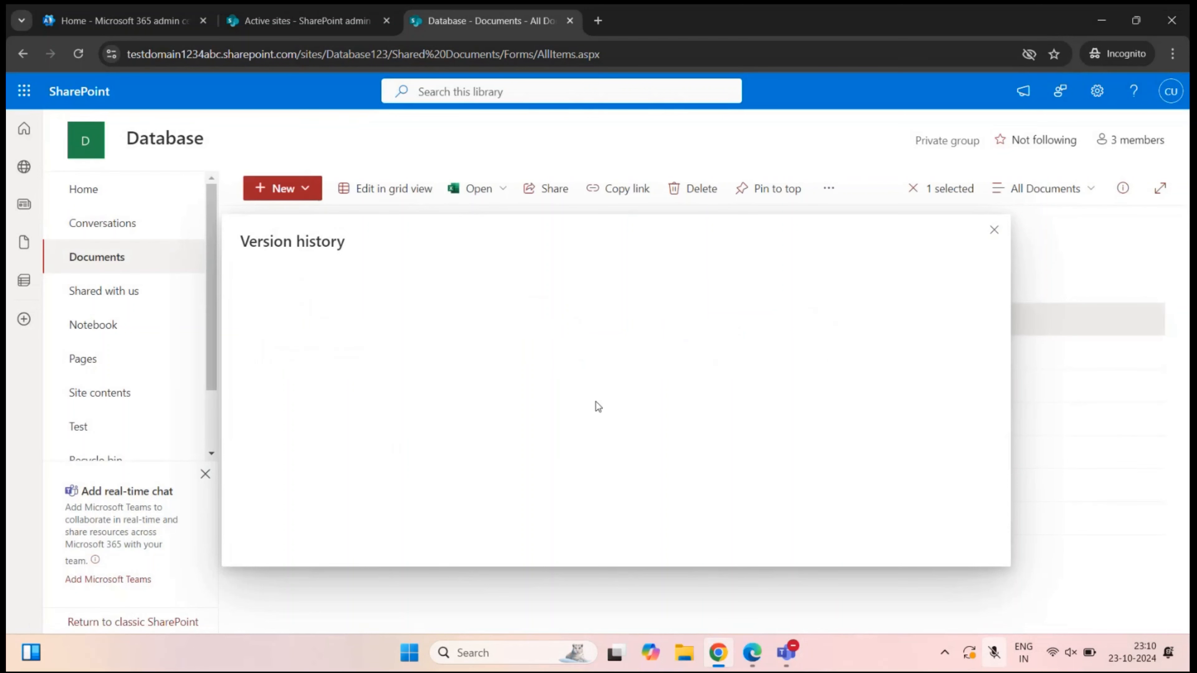
# - Open AustraliaSalesJan2023.xlsx, enter Item C in cell C1 and Item D in cell D1, and close the workbook
pyautogui.click(376, 321)
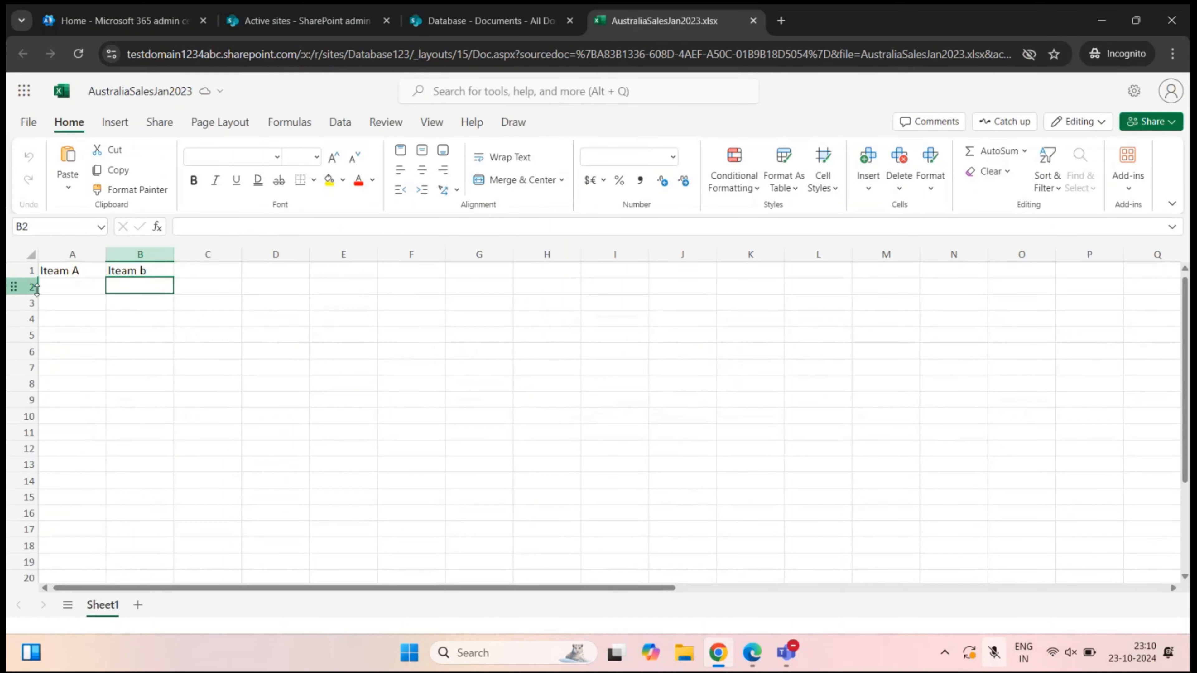
pyautogui.click(79, 272)
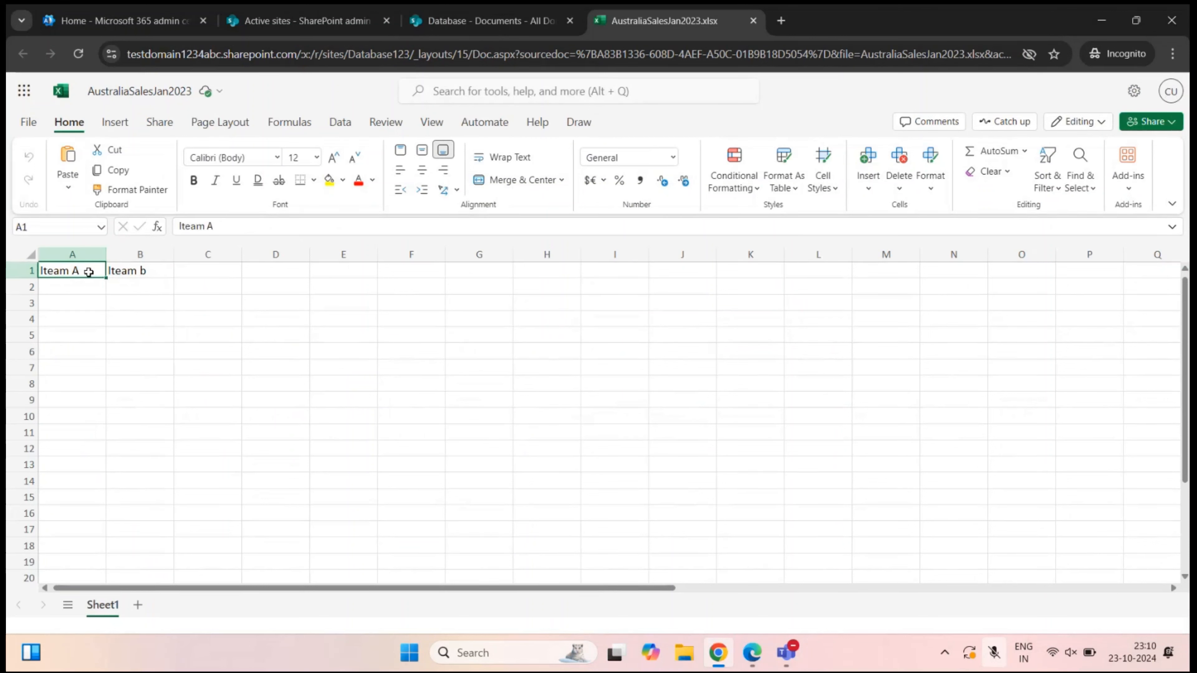
pyautogui.click(149, 272)
pyautogui.click(205, 270)
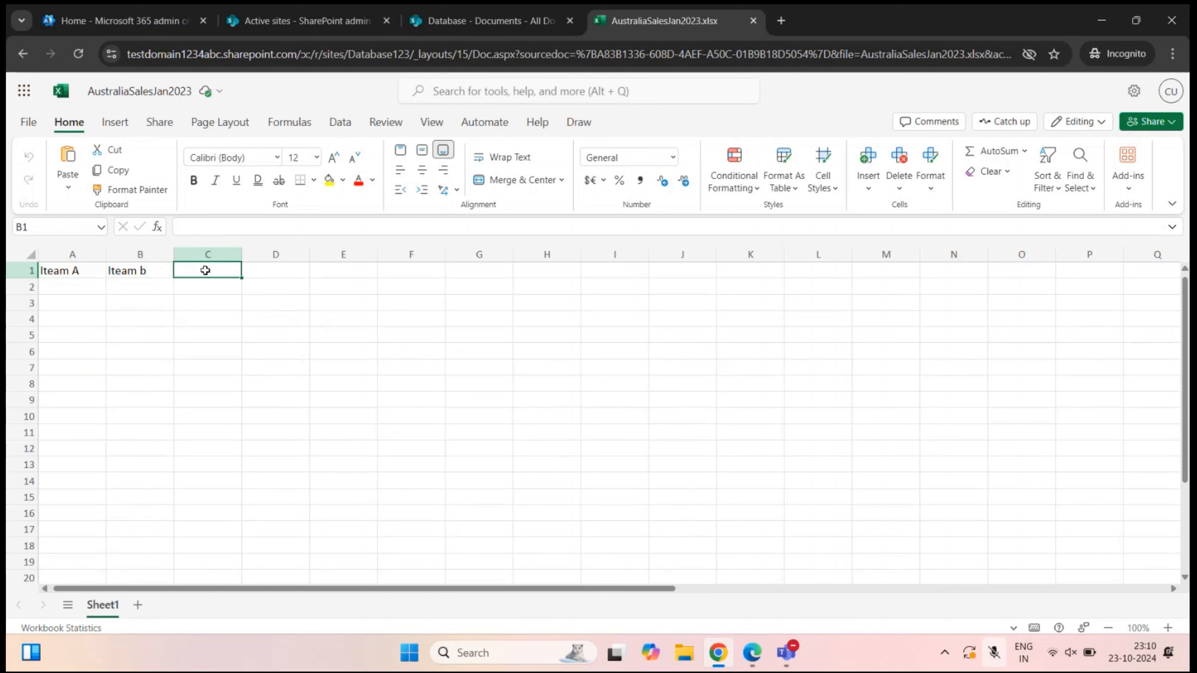
pyautogui.write('Item C')
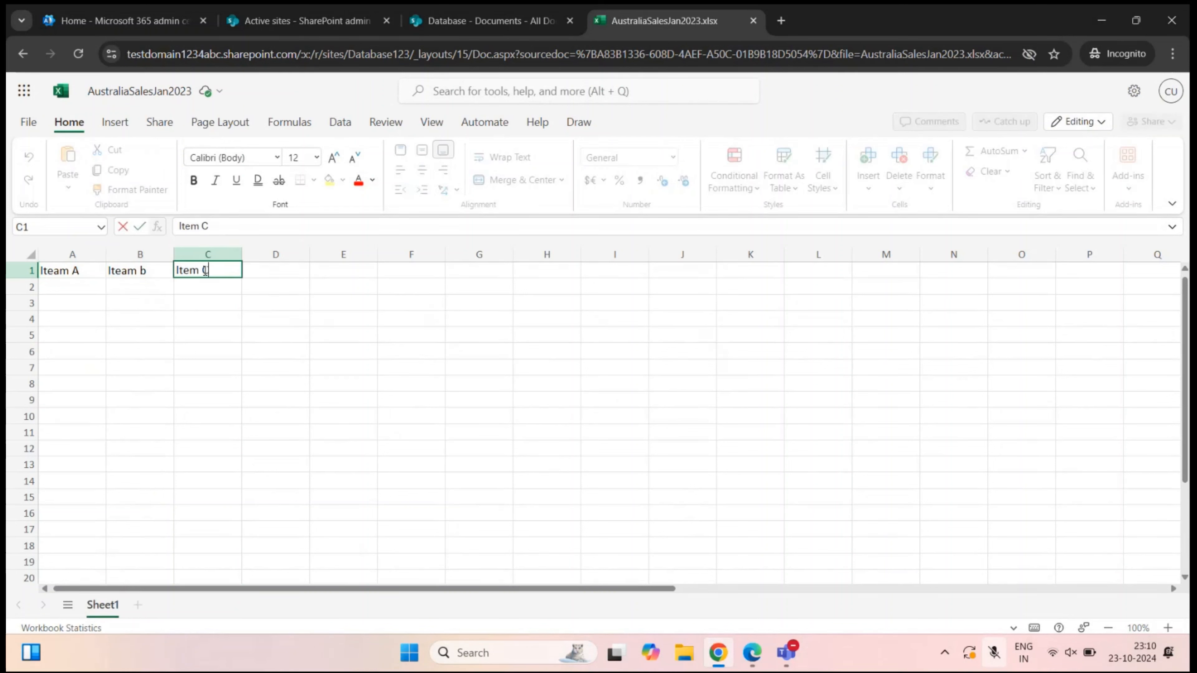
pyautogui.press('Tab')
pyautogui.write('Item ')
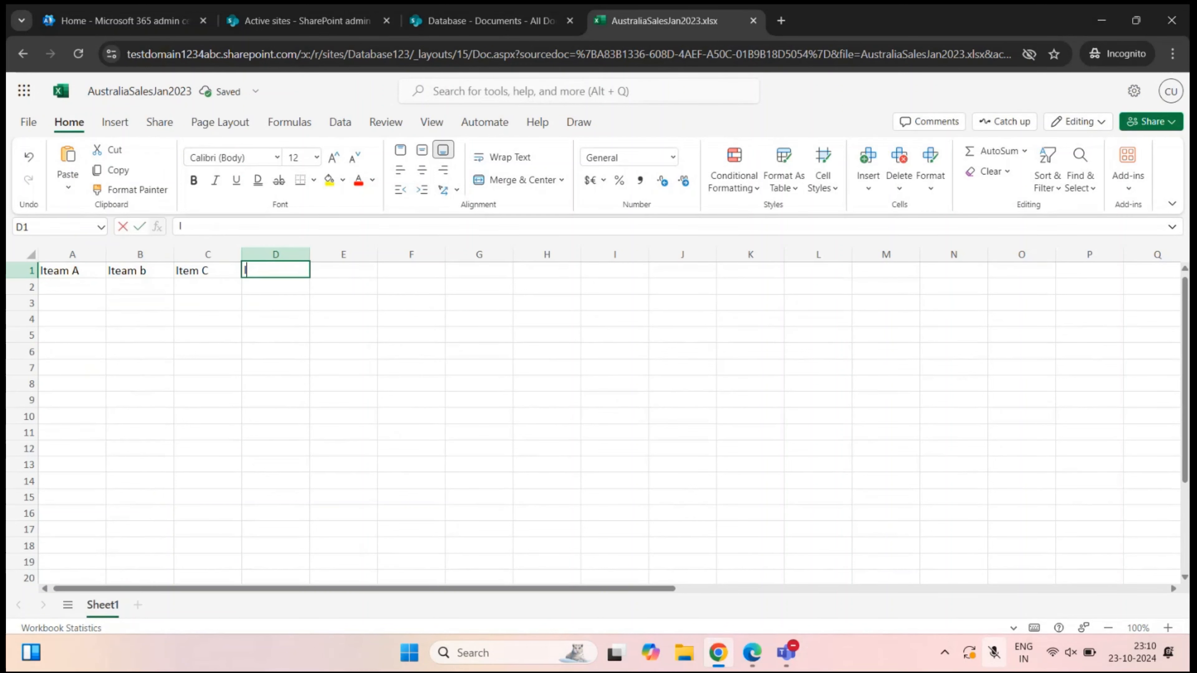
pyautogui.write('D')
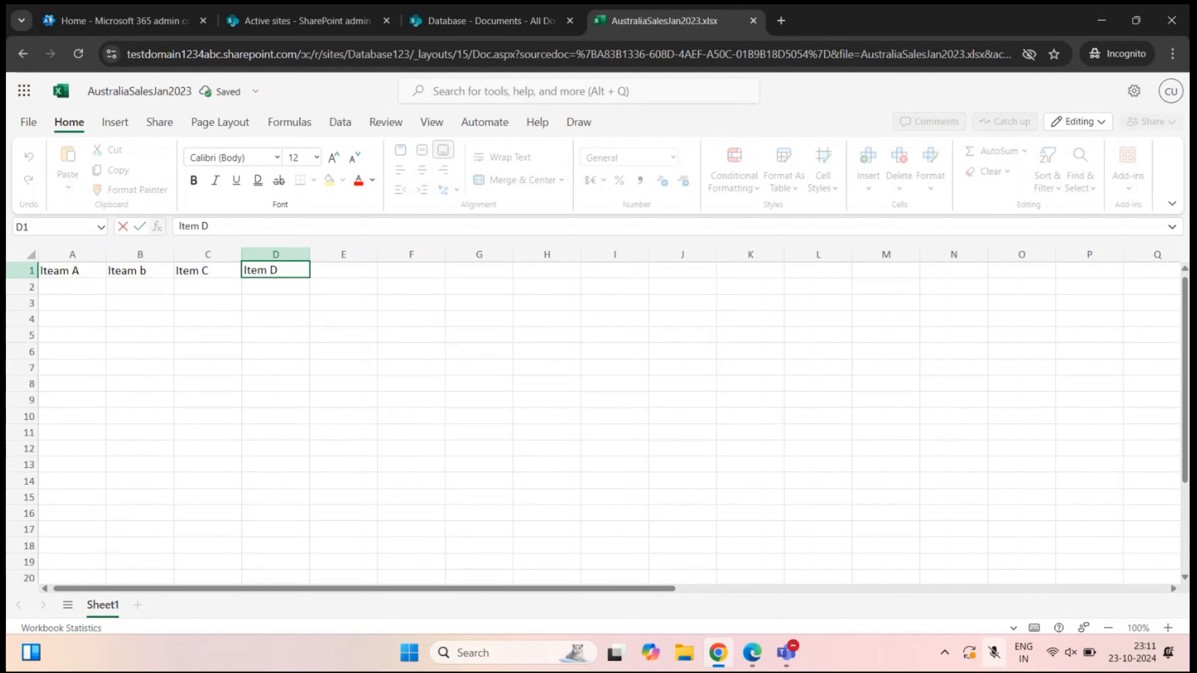
pyautogui.press('Return')
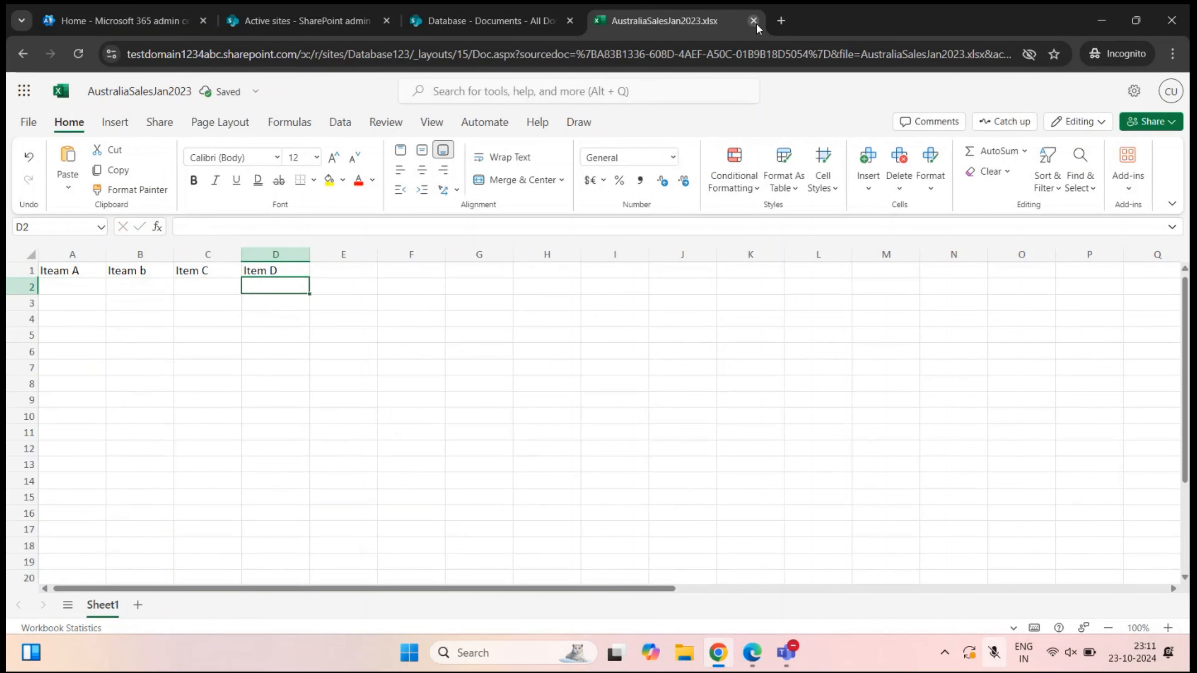
pyautogui.click(753, 21)
pyautogui.click(614, 247)
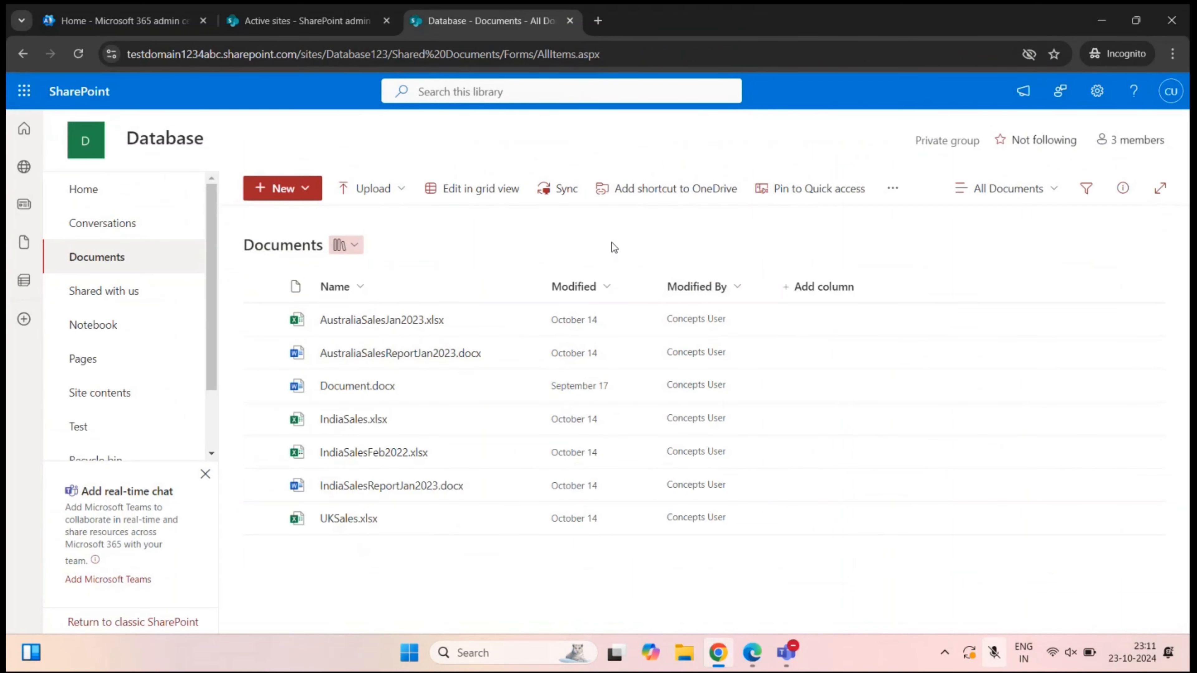
# - From the version history of AustraliaSalesJan2023.xlsx, open version 2.0 in desktop Excel, examine its row 1 entries, and close it
pyautogui.rightClick(396, 324)
pyautogui.click(464, 528)
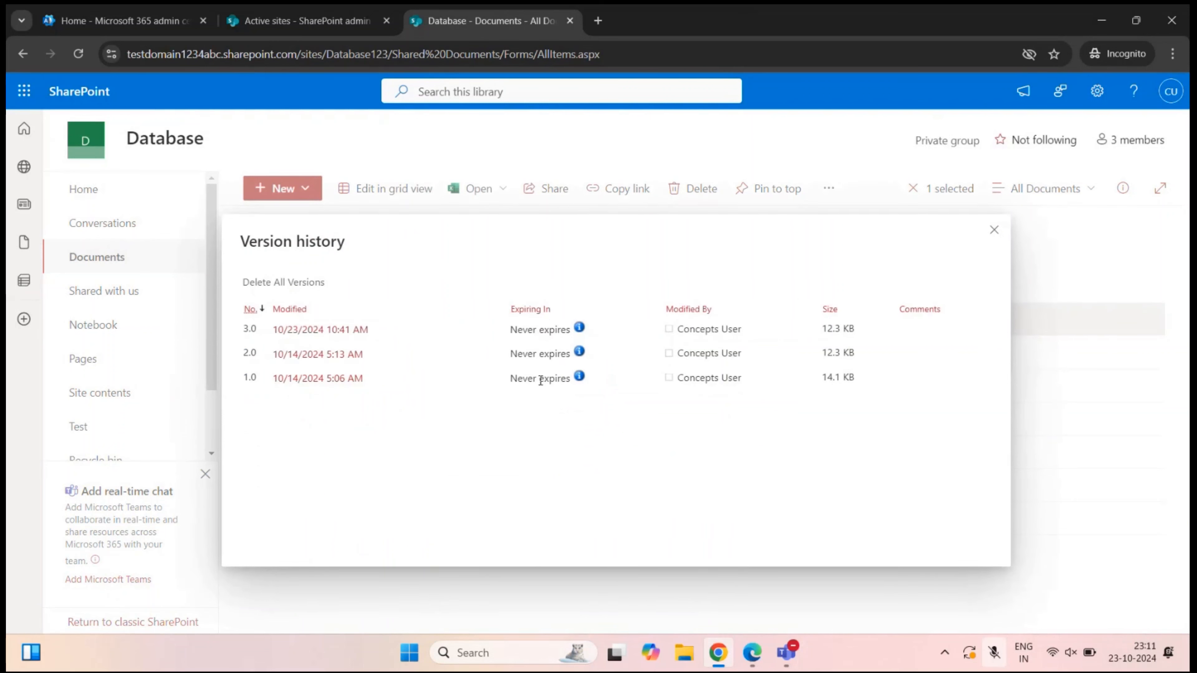
pyautogui.moveTo(275, 332)
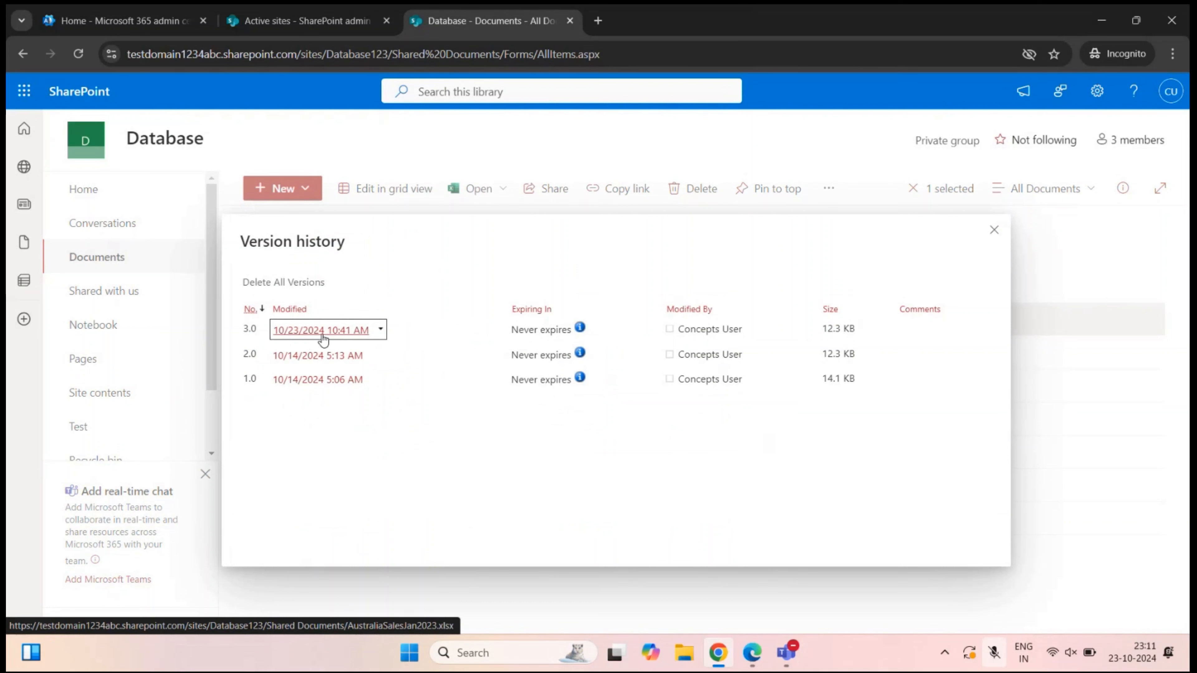
pyautogui.click(326, 359)
pyautogui.click(634, 211)
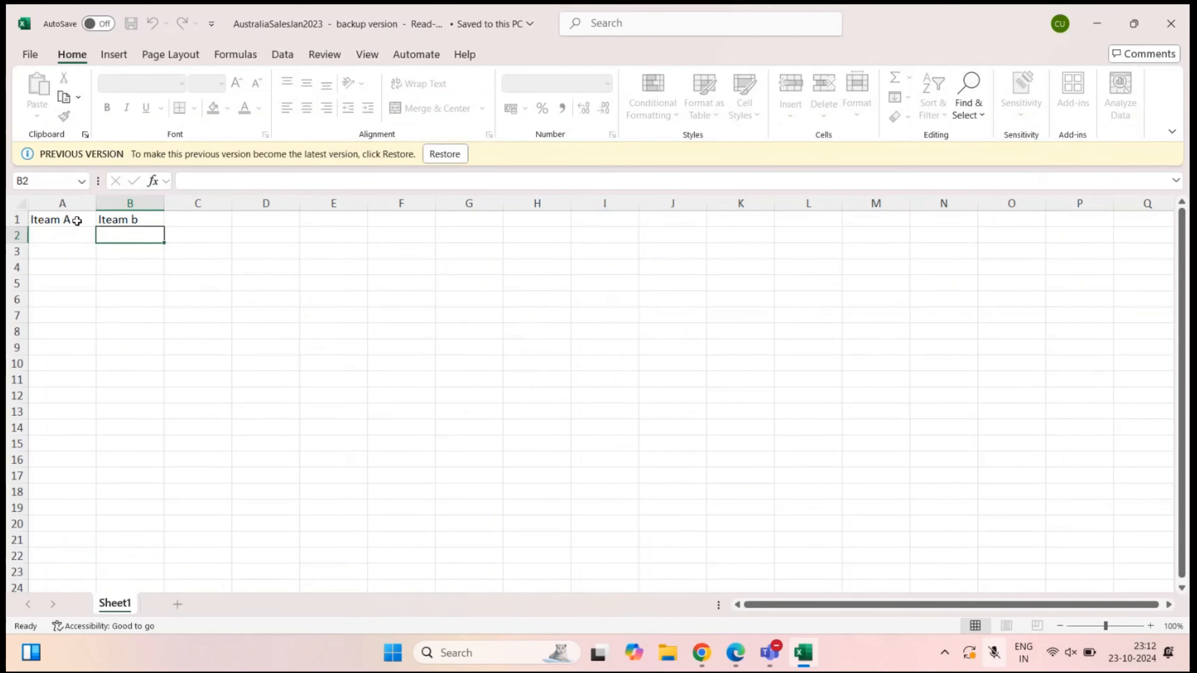
pyautogui.moveTo(77, 221); pyautogui.dragTo(141, 219)
pyautogui.click(41, 256)
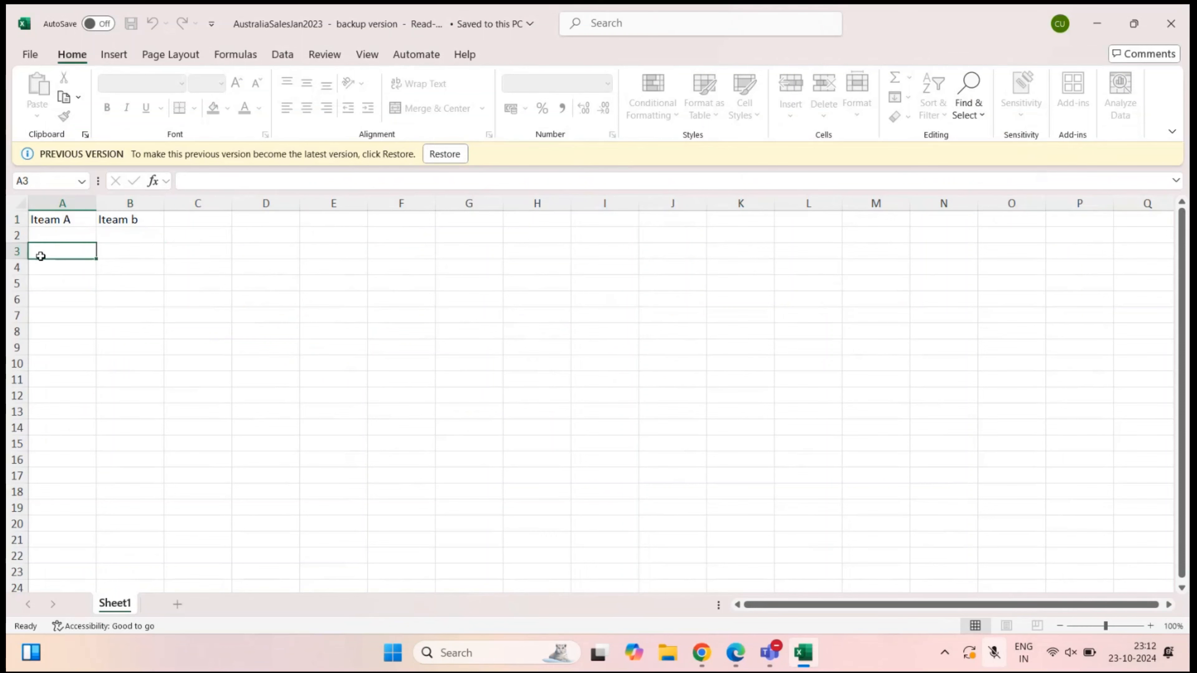
pyautogui.click(1170, 31)
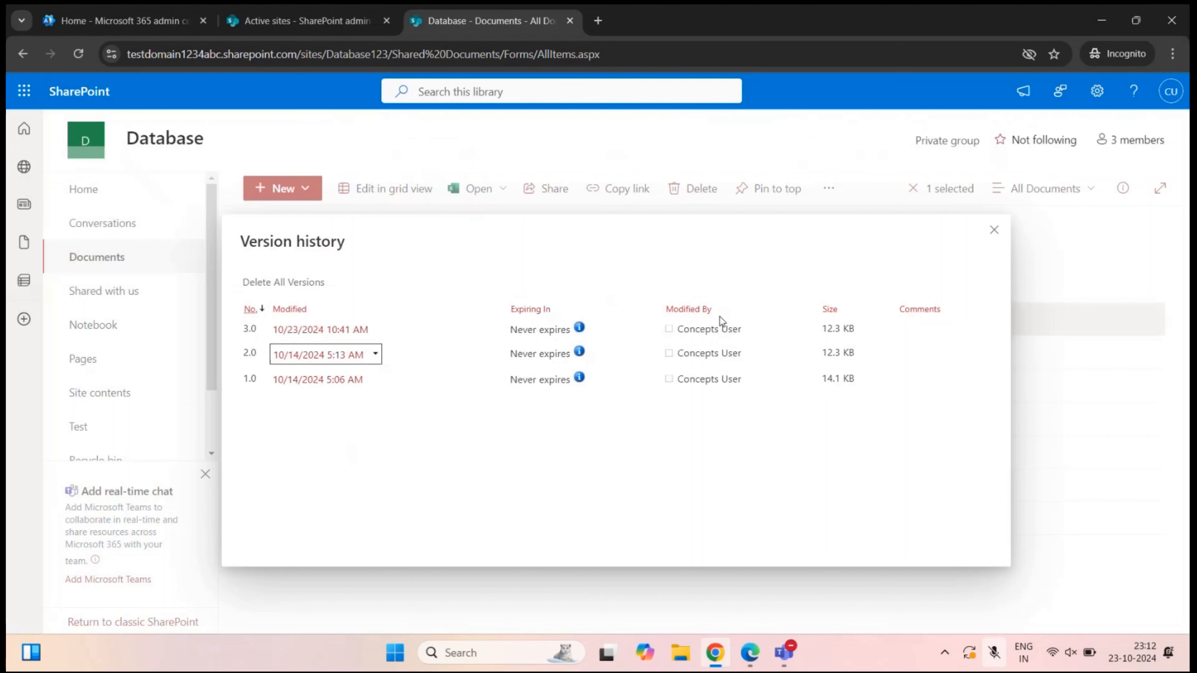
# - Open version 3.0 of the workbook in desktop Excel, examine its row 1 entries, and close both the workbook and the version history
pyautogui.click(316, 332)
pyautogui.click(634, 208)
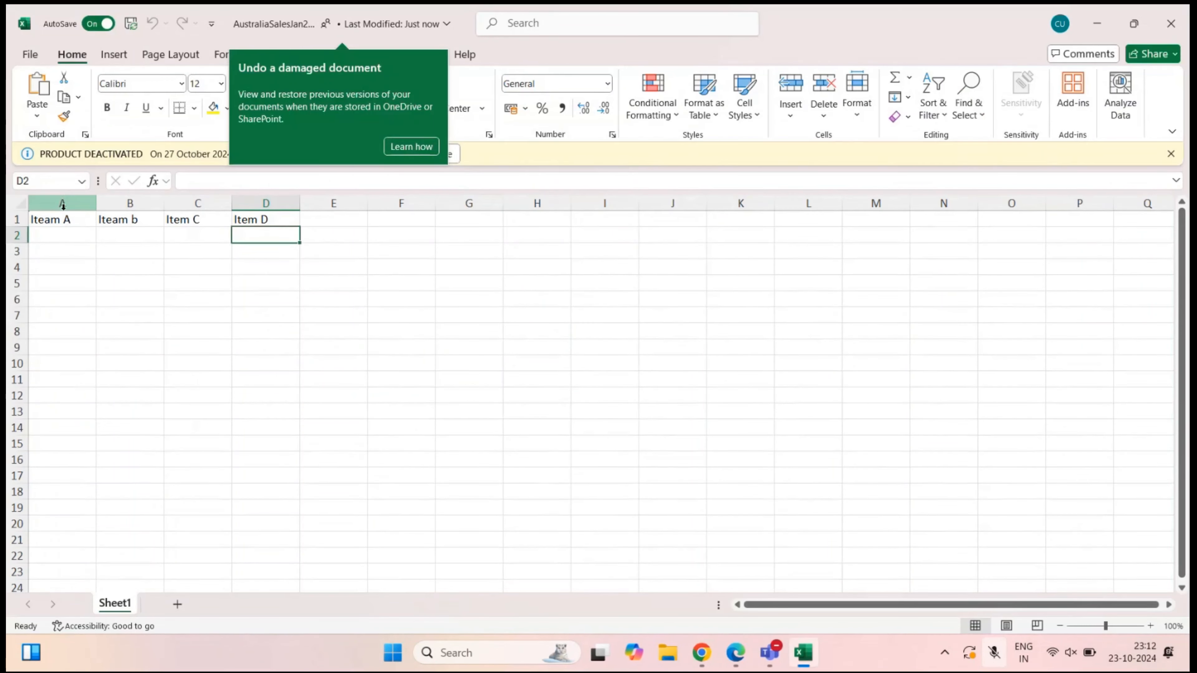
pyautogui.click(127, 219)
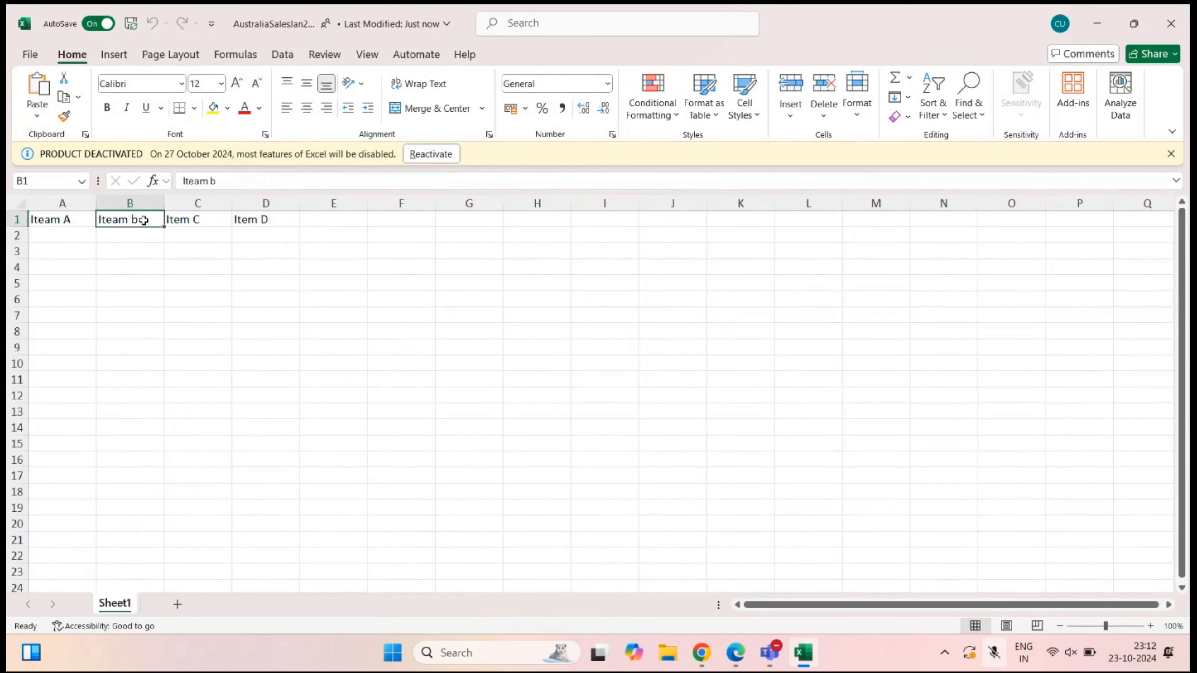
pyautogui.click(205, 220)
pyautogui.click(273, 221)
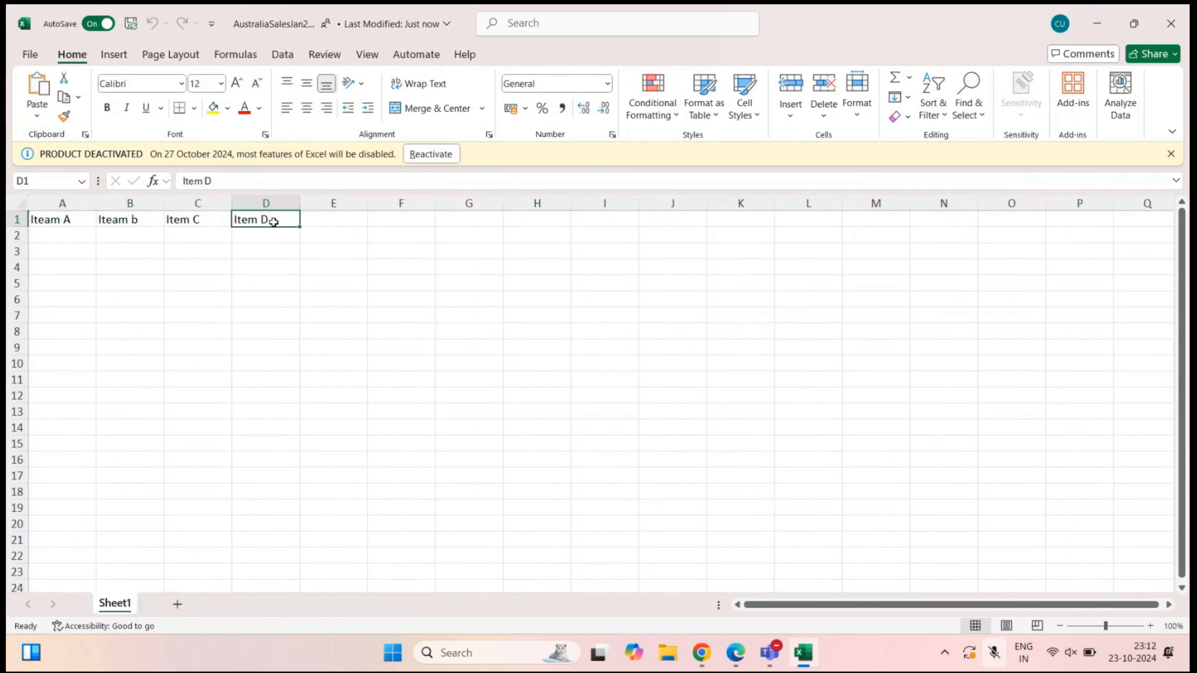
pyautogui.hotkey('shift', 'Left')
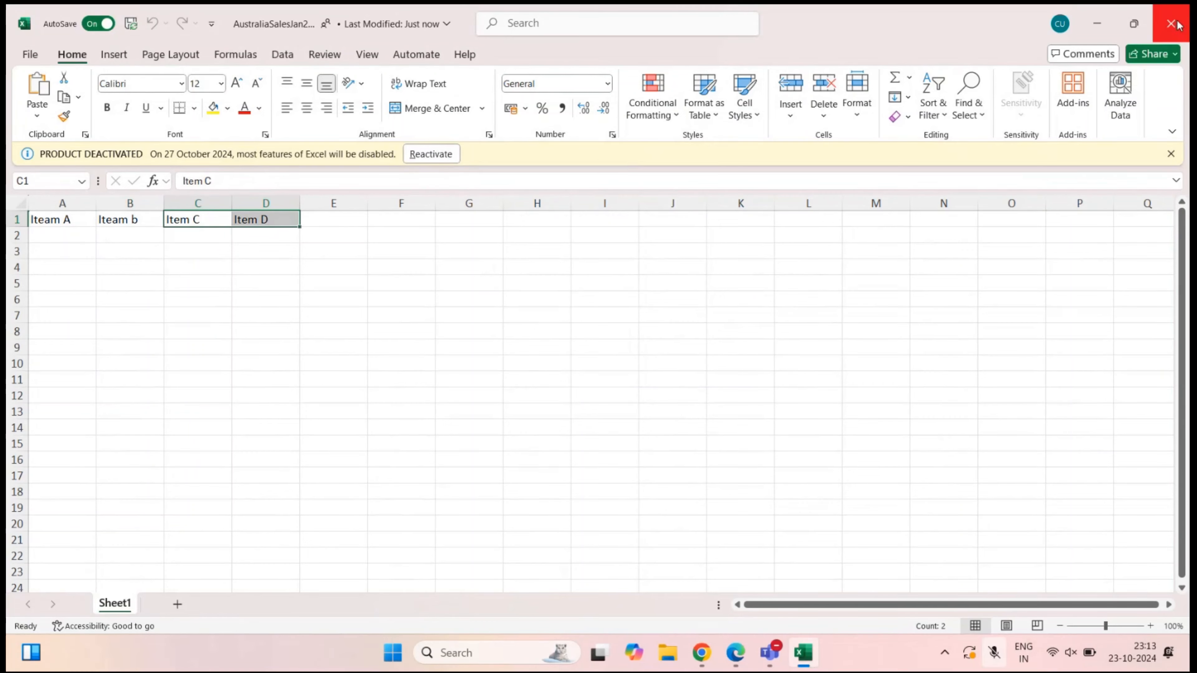
pyautogui.click(1171, 24)
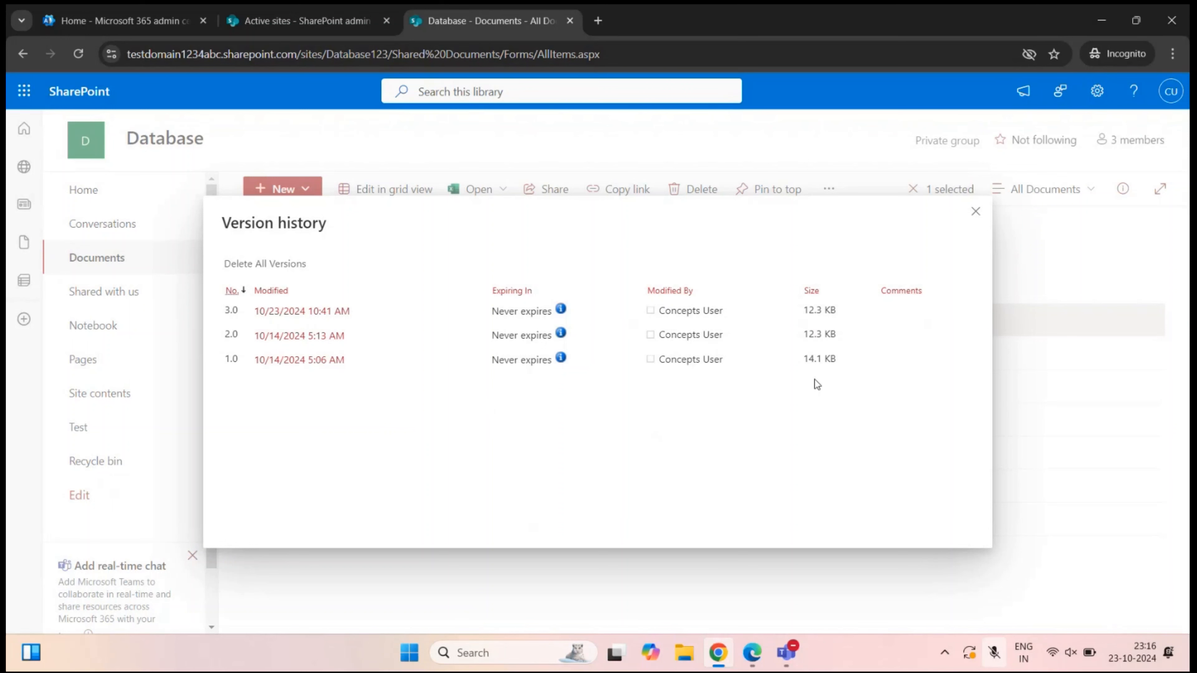
pyautogui.click(975, 211)
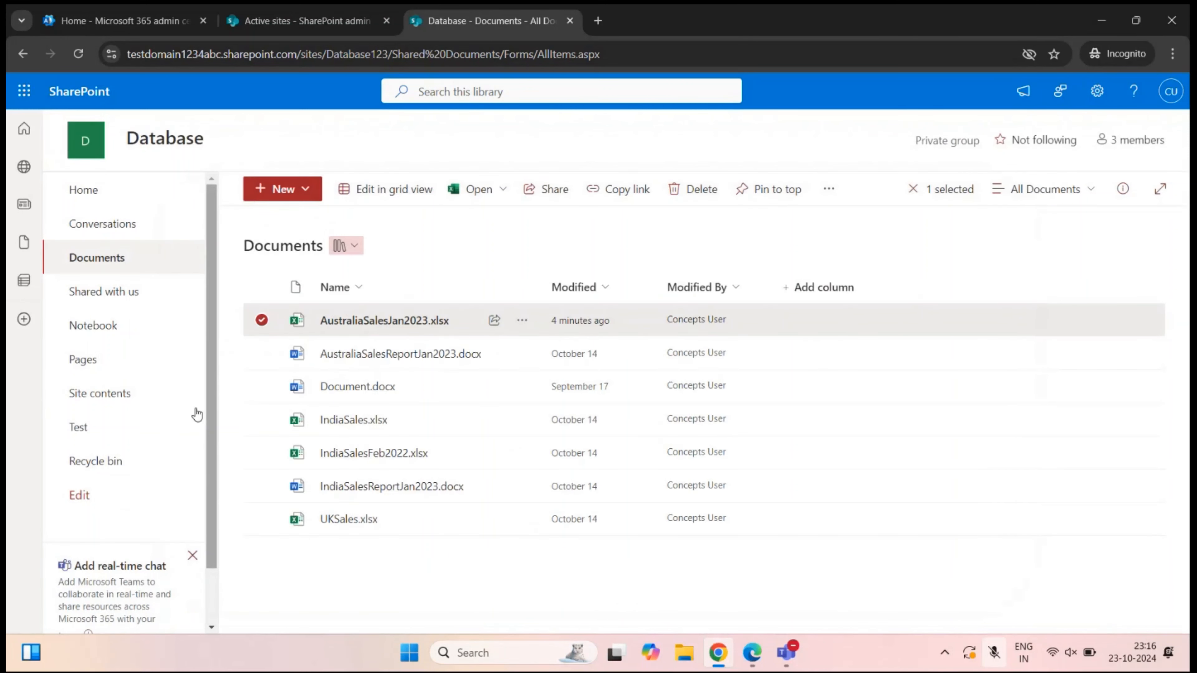
# - Go to the Test list and open the version history of its existing item to examine the version numbers
pyautogui.click(116, 432)
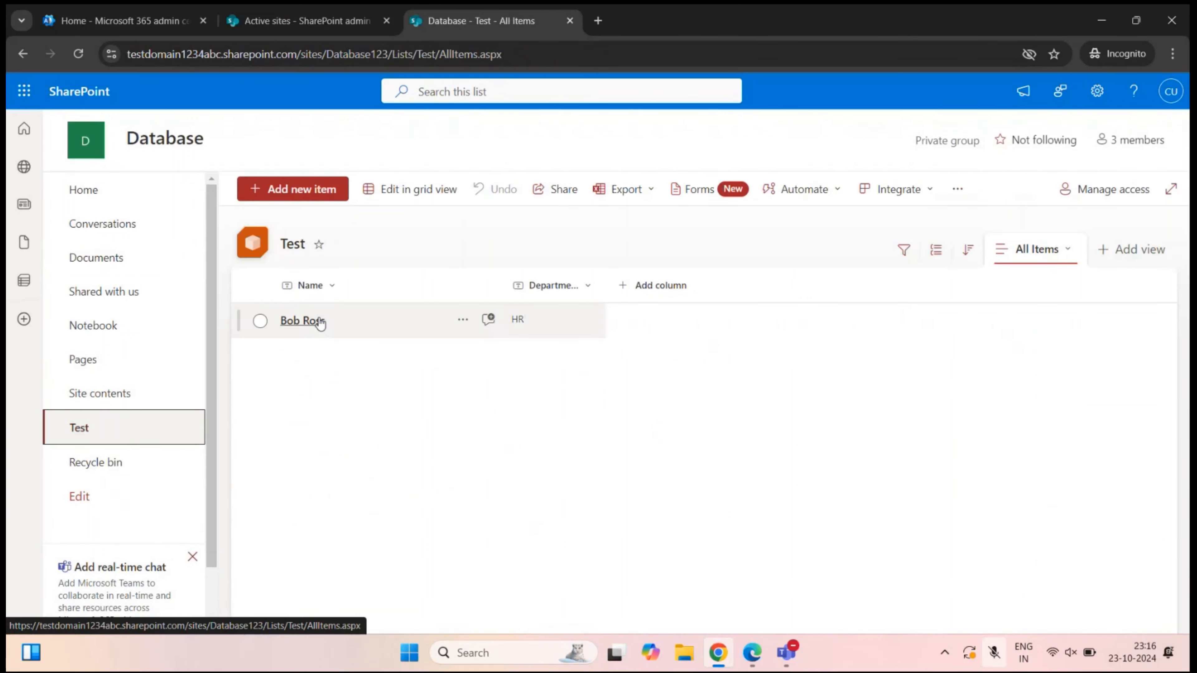
pyautogui.rightClick(320, 323)
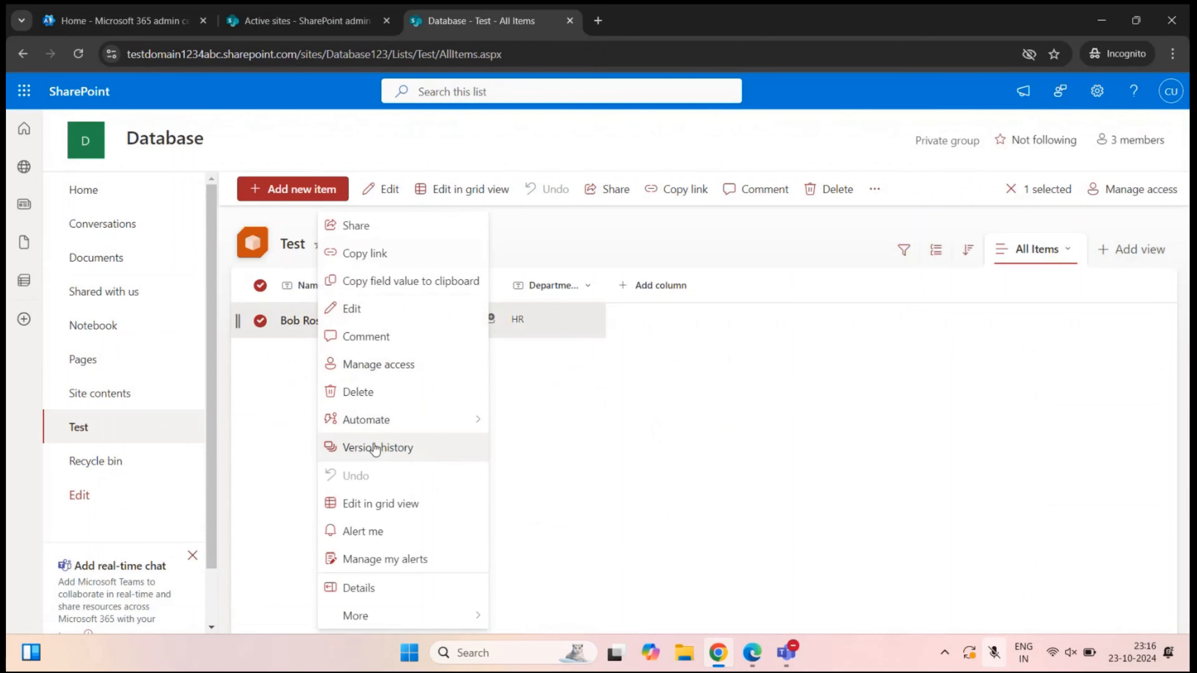
pyautogui.click(429, 448)
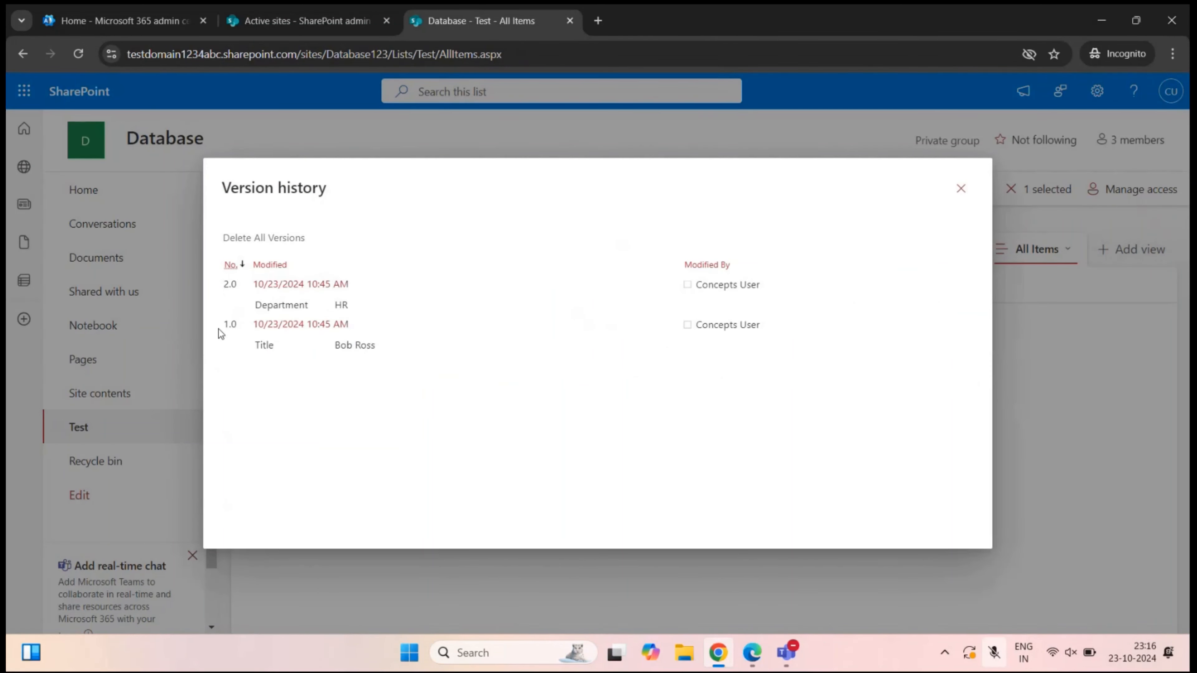
pyautogui.doubleClick(230, 325)
pyautogui.moveTo(237, 289); pyautogui.dragTo(213, 291)
pyautogui.click(213, 296)
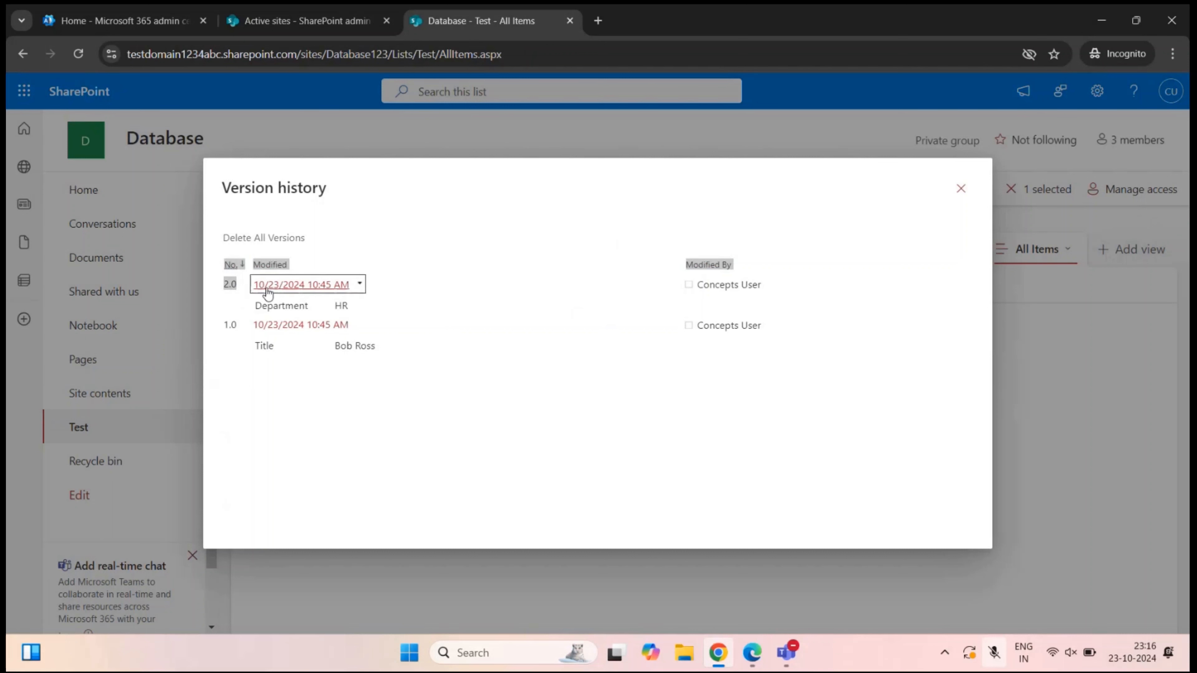
pyautogui.click(385, 409)
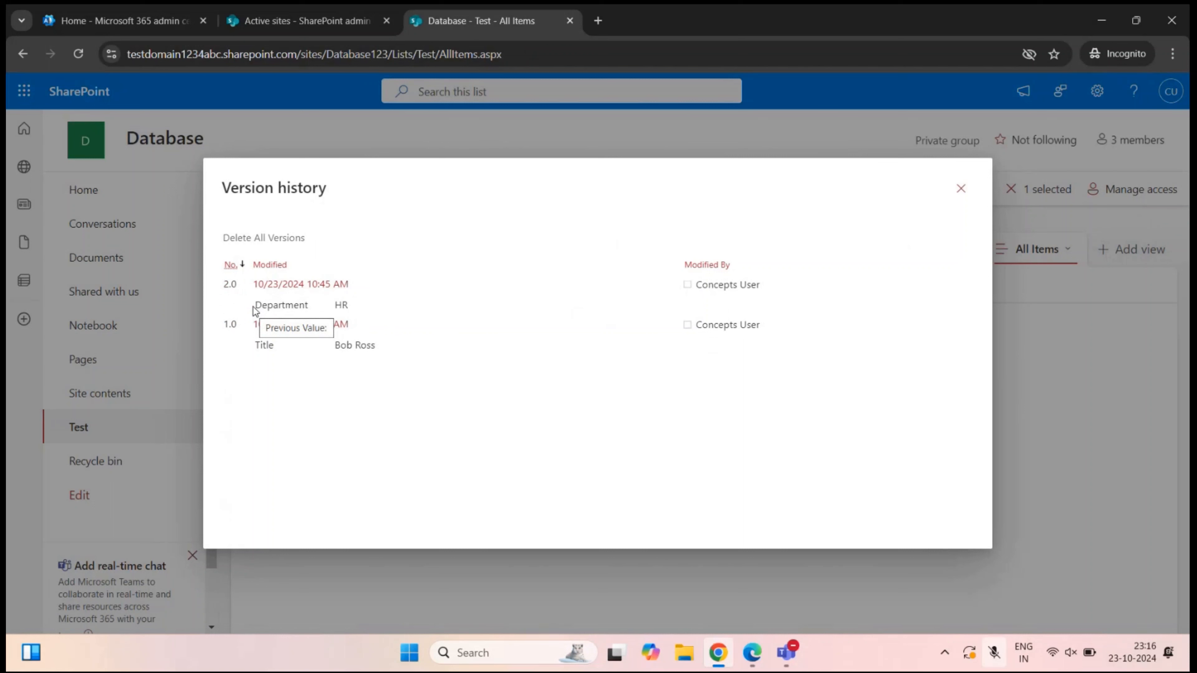
# - Compare the Title and Department field changes recorded for the list item's versions, and close the version history
pyautogui.moveTo(254, 306); pyautogui.dragTo(421, 347)
pyautogui.click(365, 303)
pyautogui.click(303, 304)
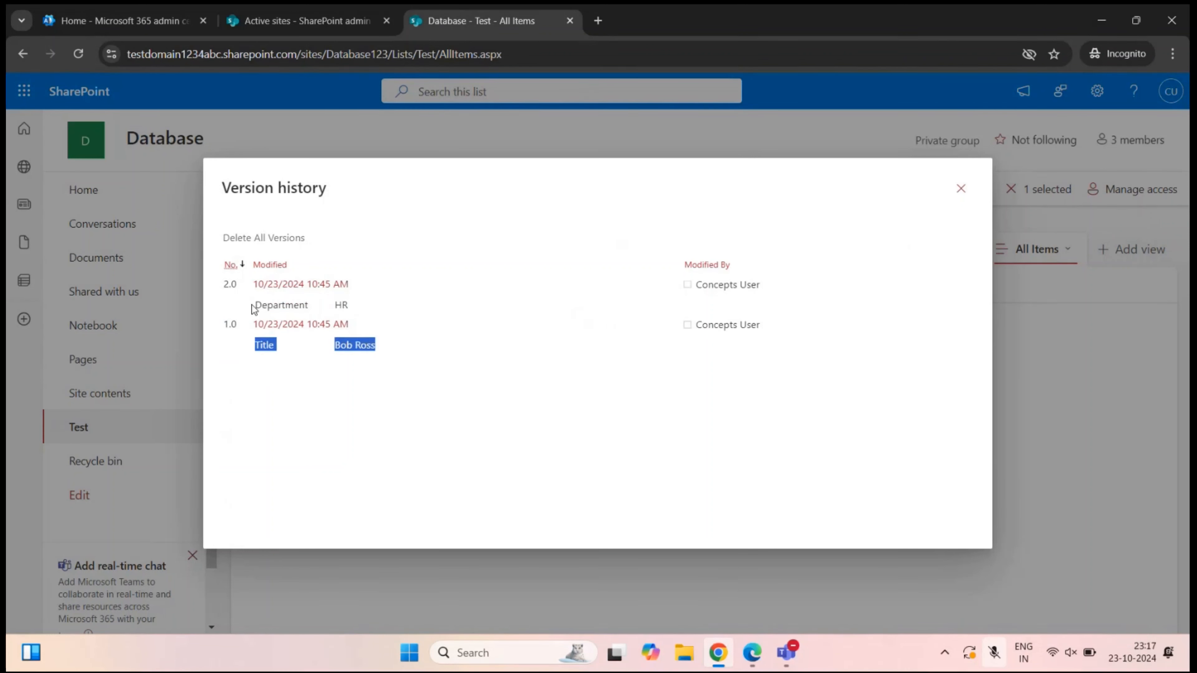
pyautogui.moveTo(254, 305); pyautogui.dragTo(409, 310)
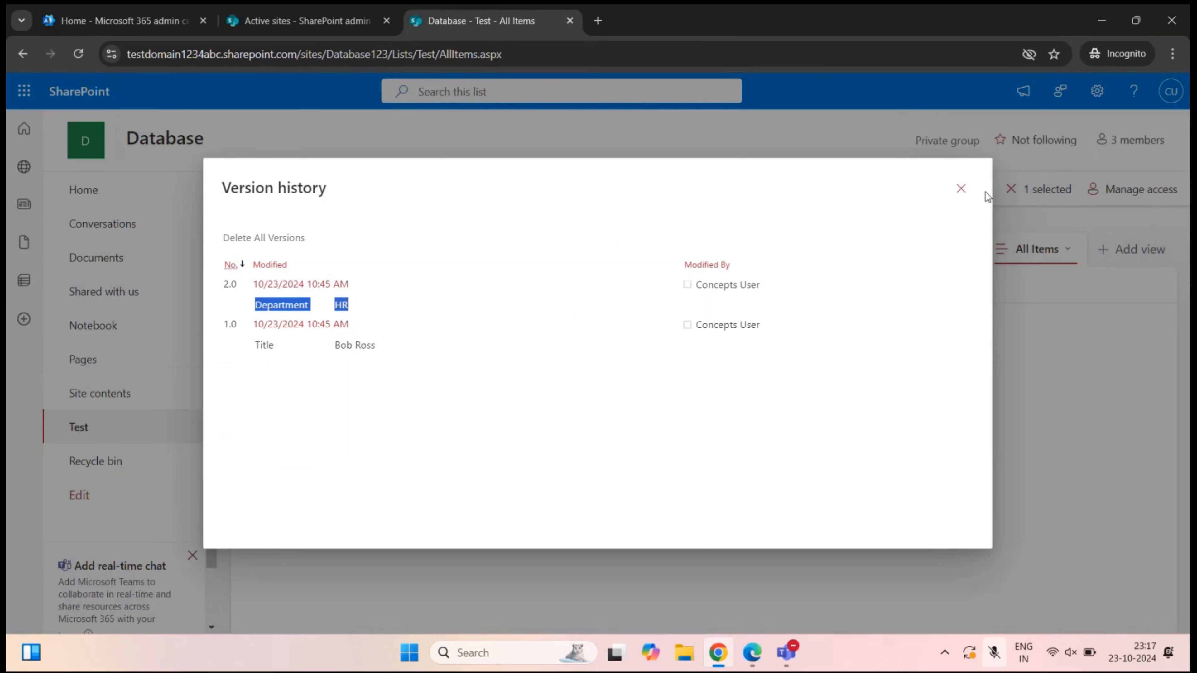
pyautogui.click(961, 188)
# - Reopen the list item's version history, check who modified each version, and close it
pyautogui.rightClick(294, 324)
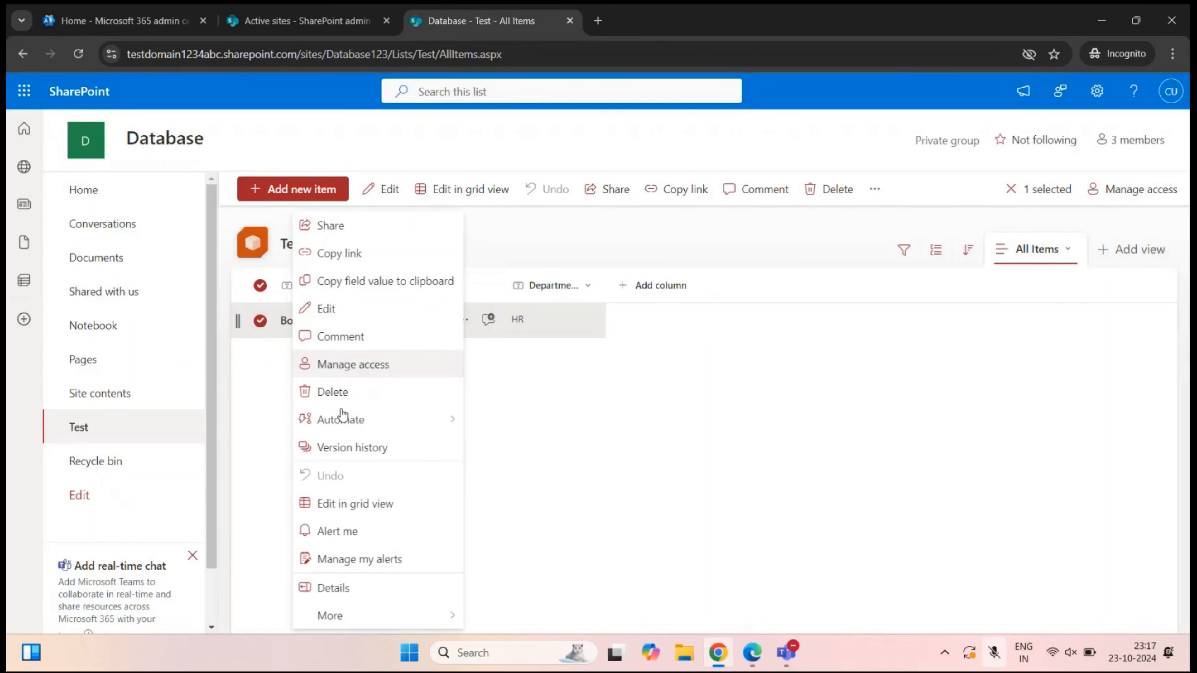
pyautogui.click(367, 449)
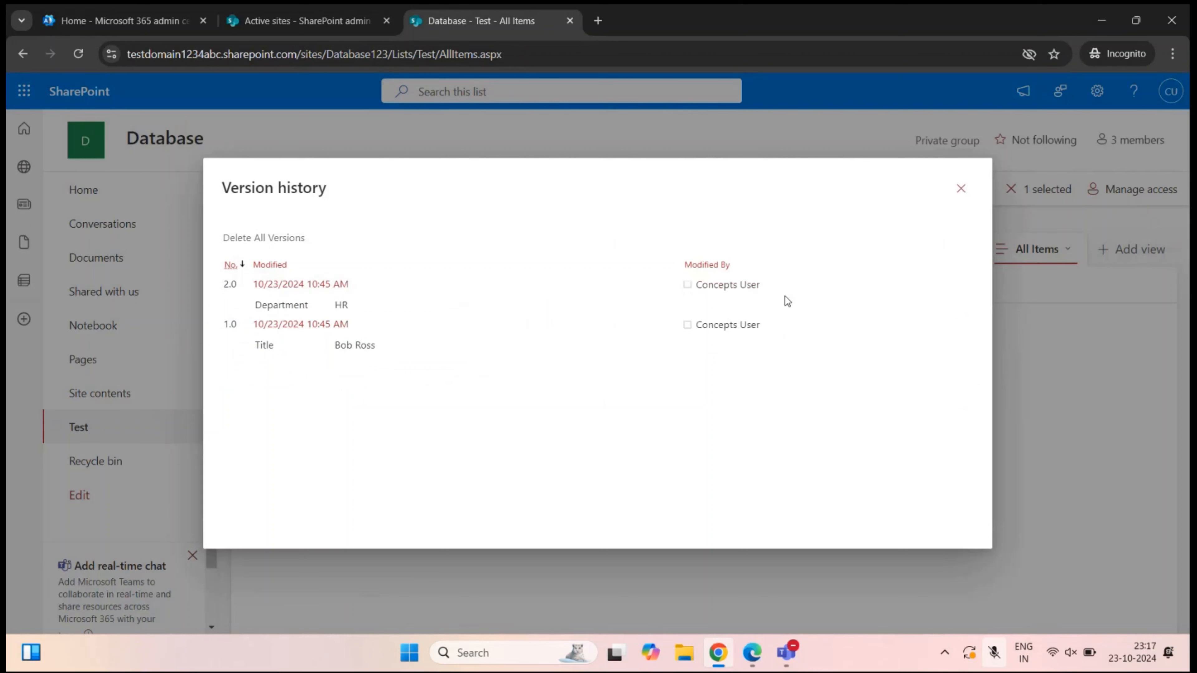
pyautogui.moveTo(786, 301); pyautogui.dragTo(701, 304)
pyautogui.click(960, 188)
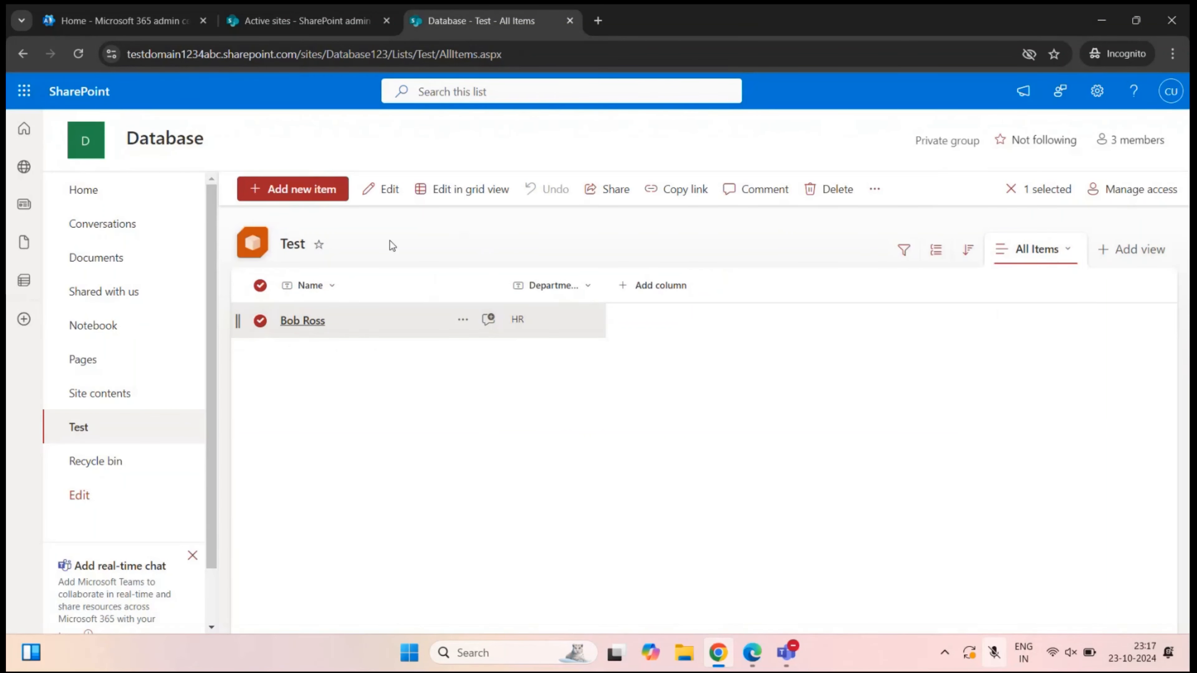
# - Change the existing list item's Department to Sales in grid view and exit grid view
pyautogui.click(441, 191)
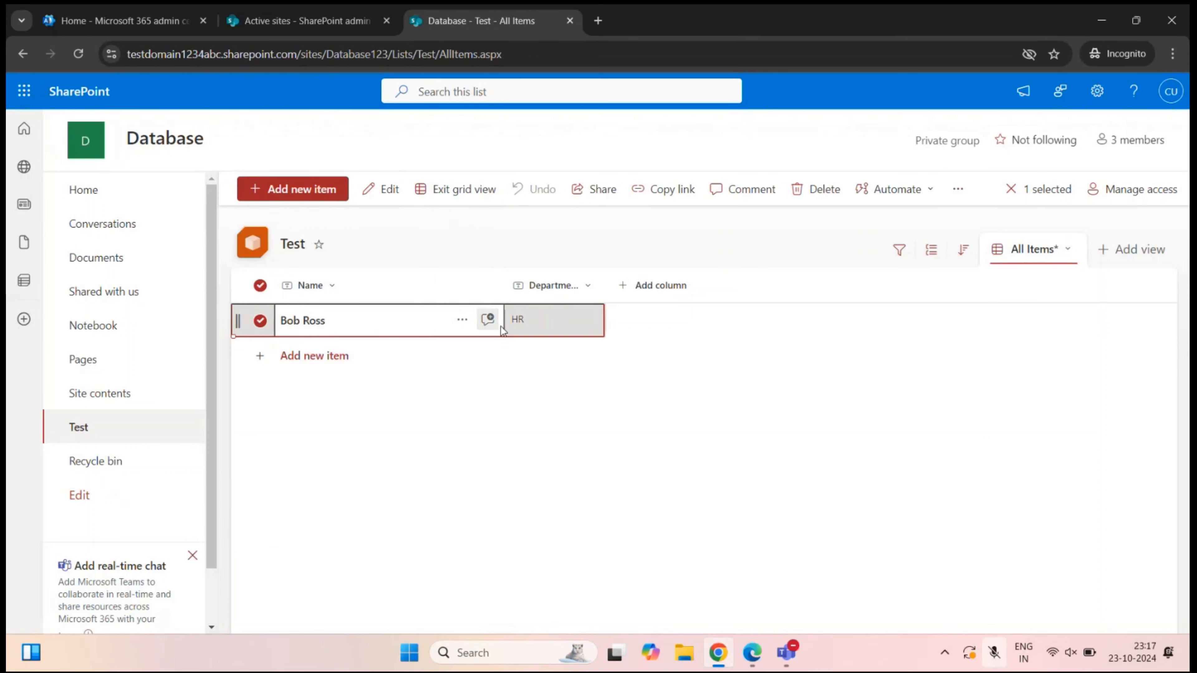
pyautogui.click(547, 325)
pyautogui.click(541, 320)
pyautogui.hotkey('ctrl', 'a')
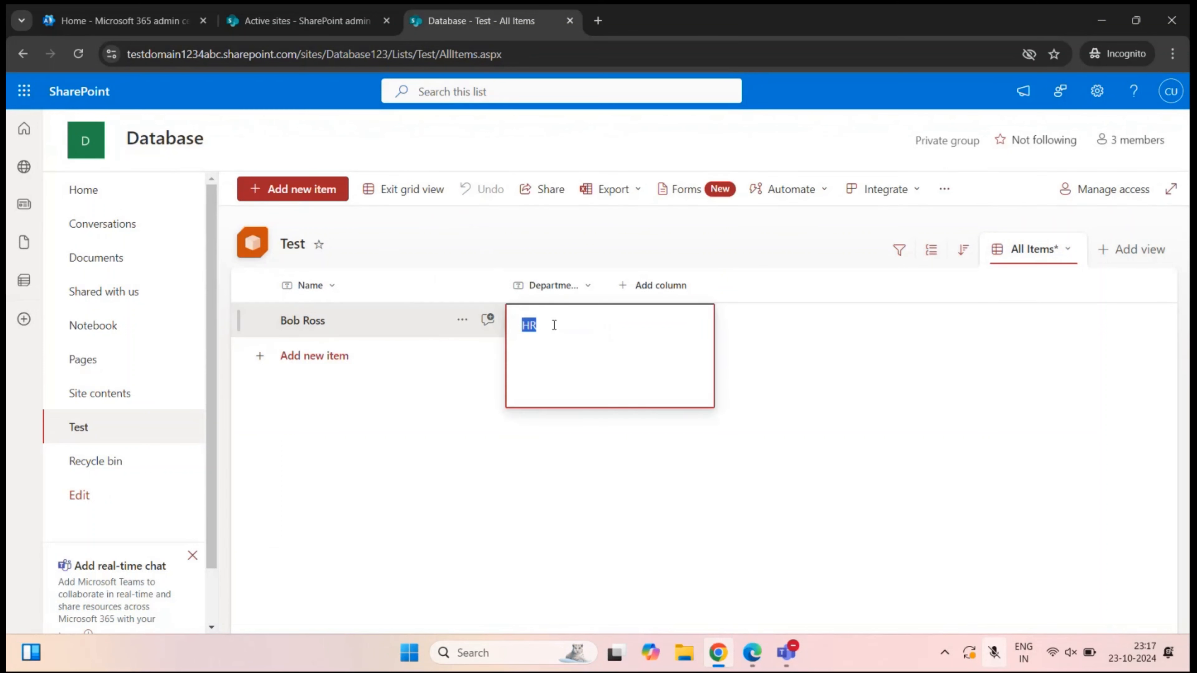
pyautogui.press('BackSpace')
pyautogui.write('Sales')
pyautogui.click(477, 504)
pyautogui.click(403, 191)
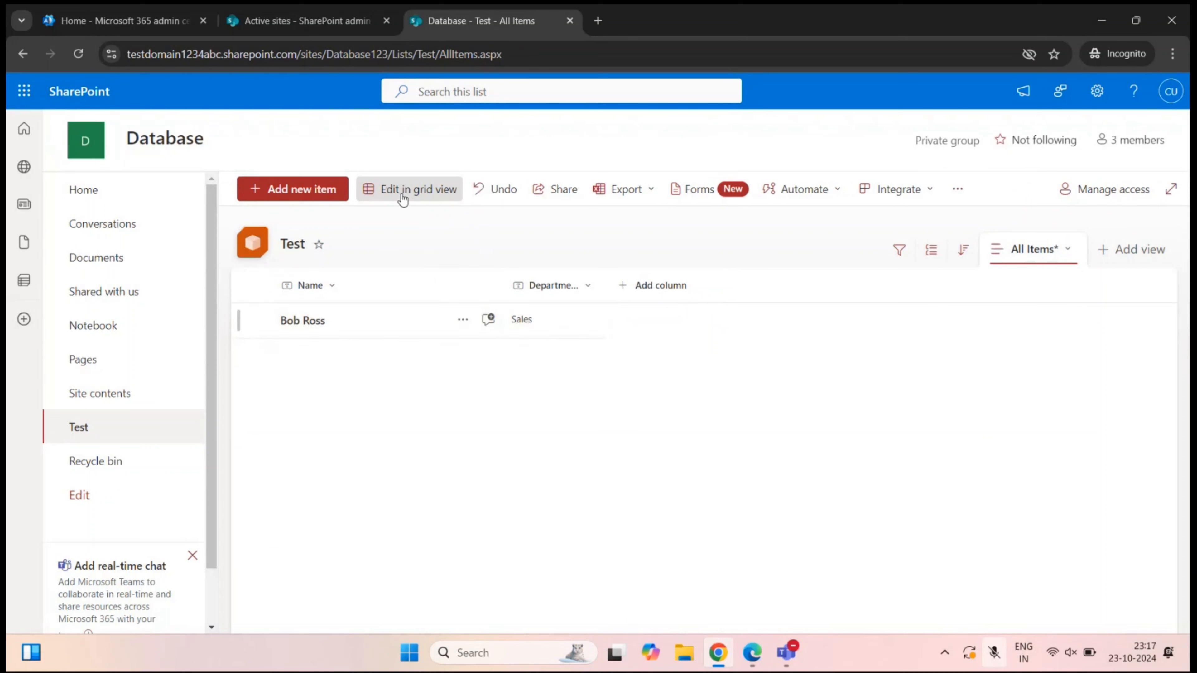
# - Open the list item's version history and examine the Department change recorded in version 3.0
pyautogui.rightClick(311, 321)
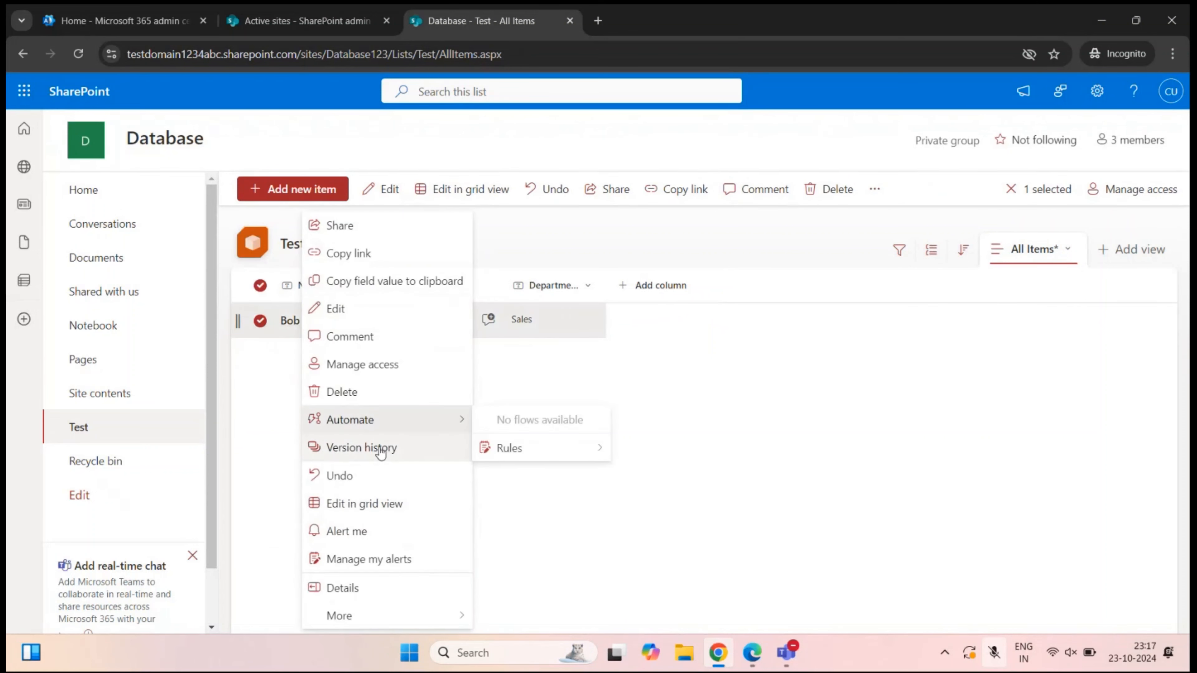
pyautogui.click(380, 448)
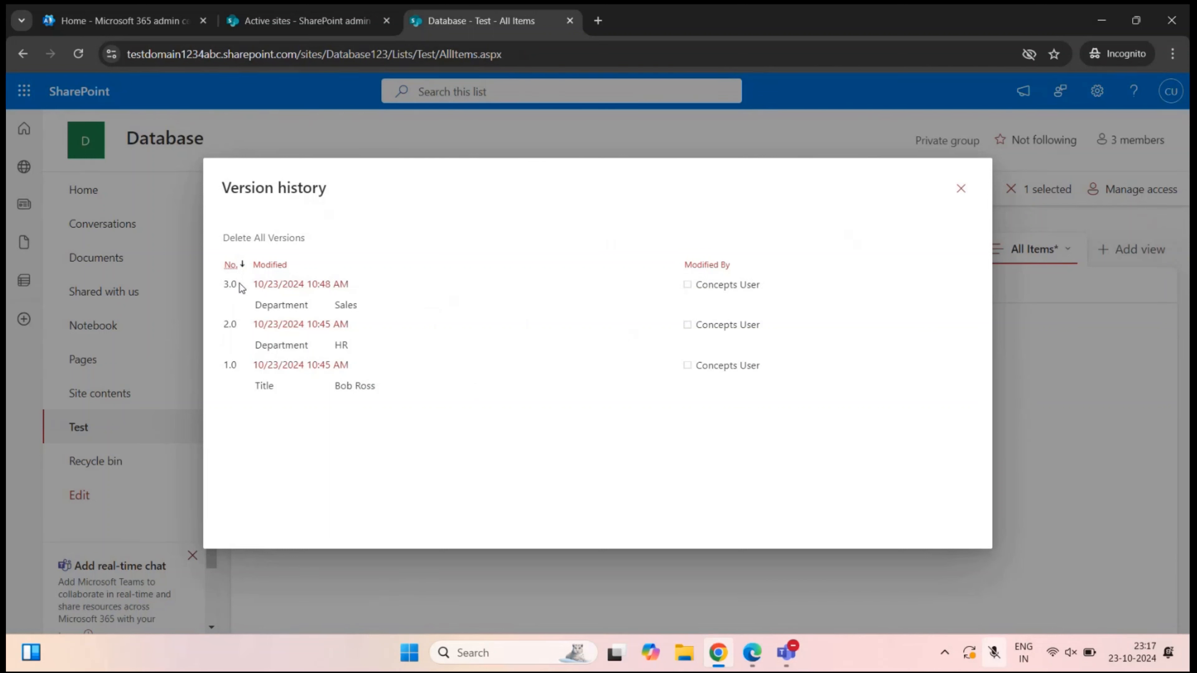
pyautogui.moveTo(255, 305); pyautogui.dragTo(416, 310)
pyautogui.click(414, 311)
pyautogui.moveTo(335, 307); pyautogui.dragTo(386, 310)
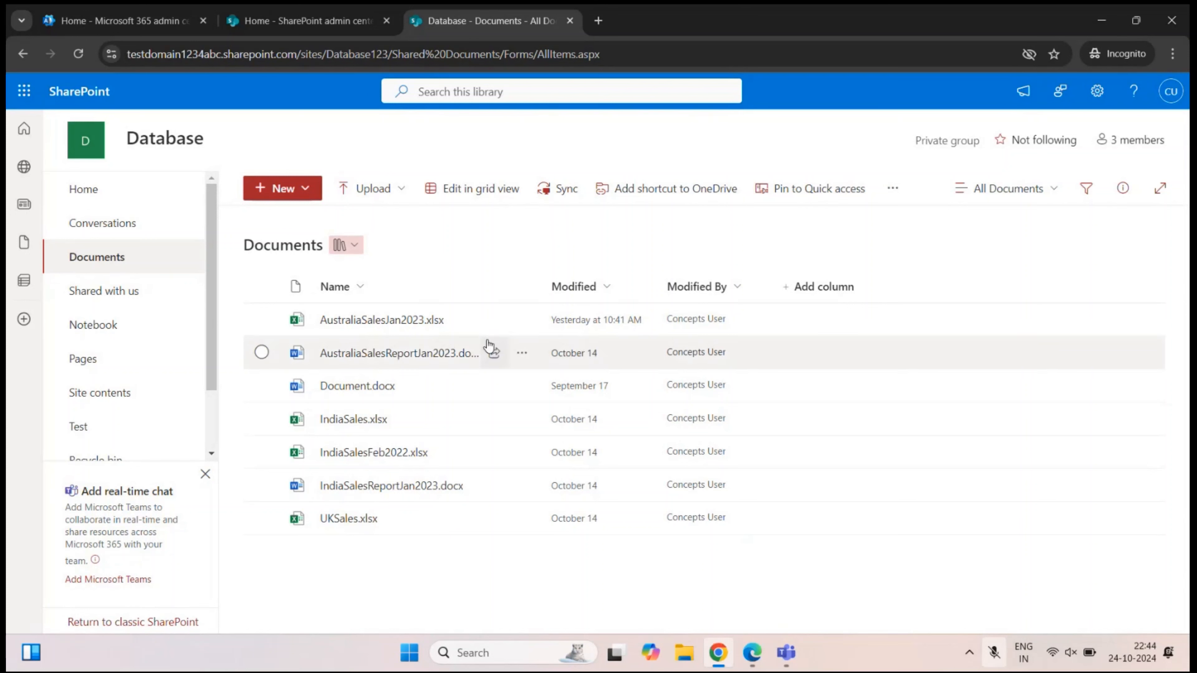
# - Review the version history of AustraliaSalesJan2023.xlsx in the Documents library, close it, and clear the file selection
pyautogui.rightClick(408, 332)
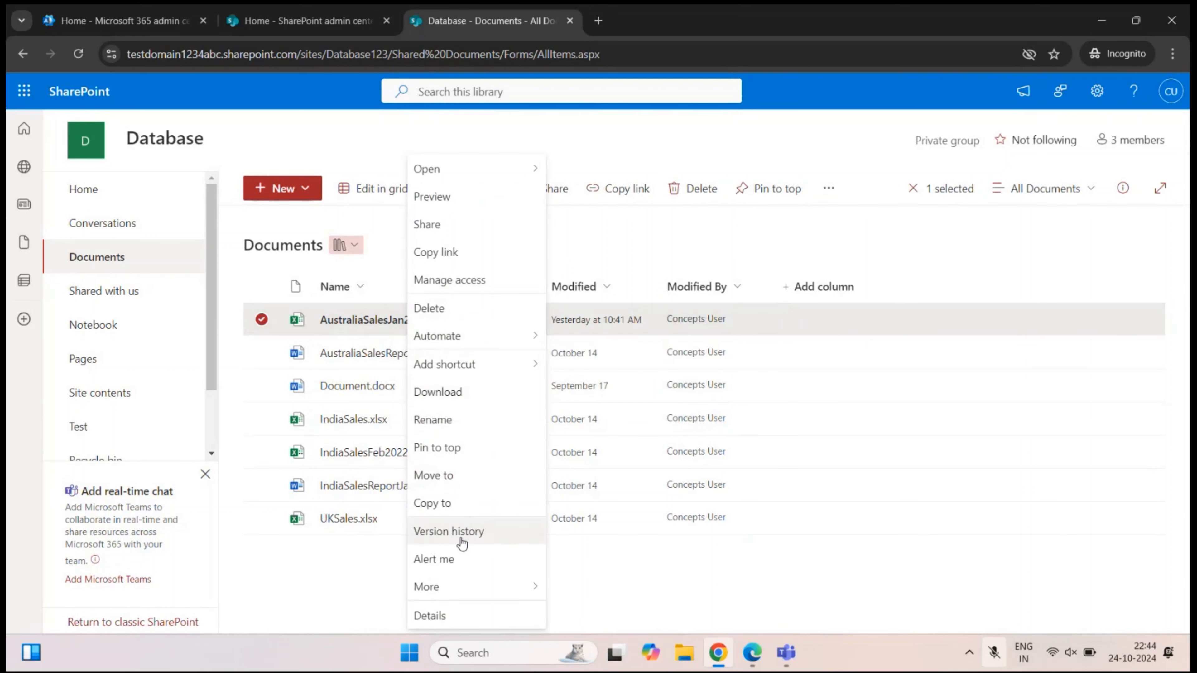
pyautogui.click(492, 538)
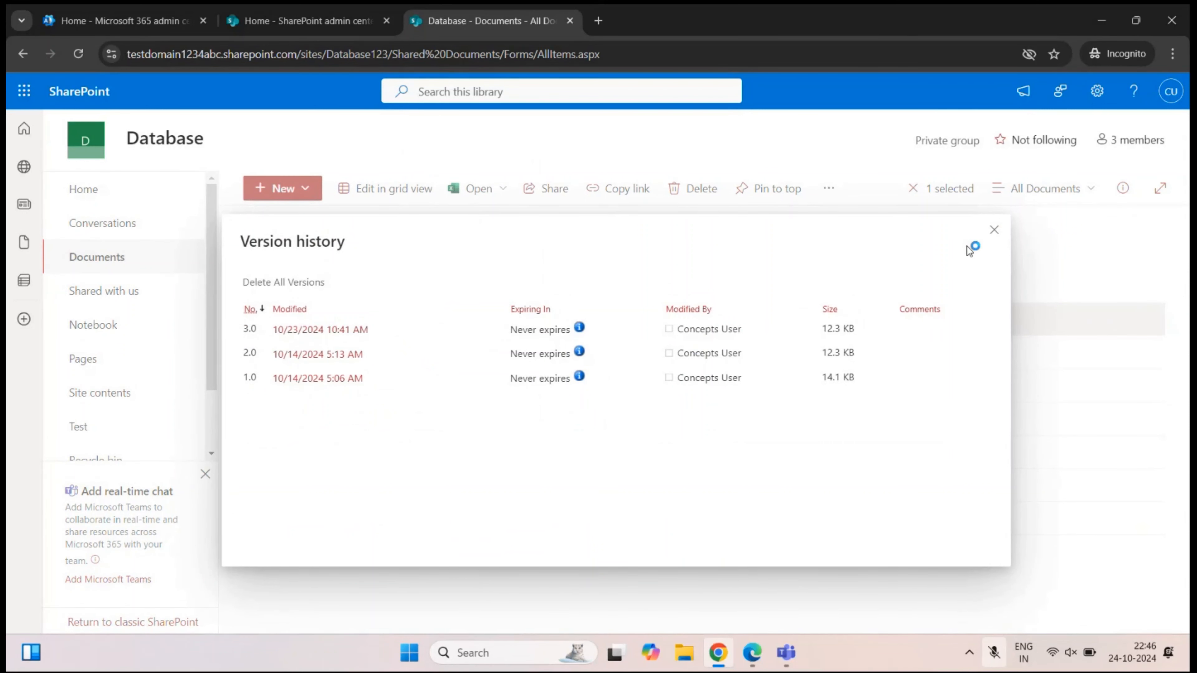
pyautogui.click(994, 230)
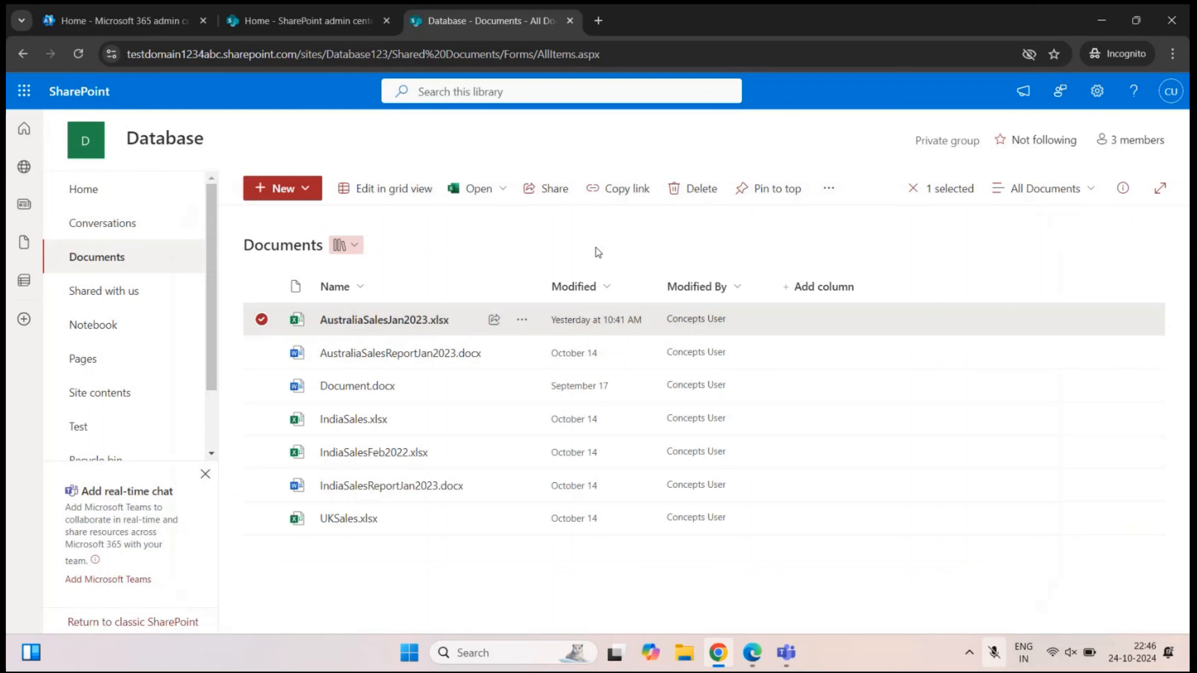
pyautogui.click(596, 248)
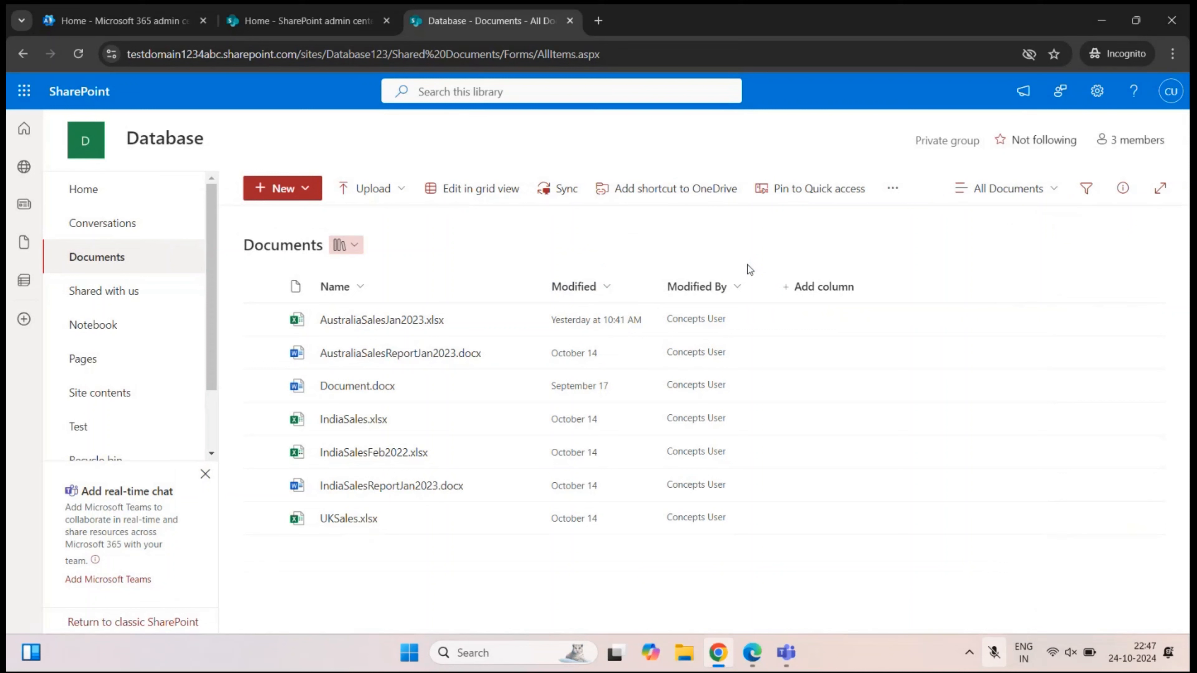
# - Look through the new-column types and the library's list of view columns, and close the column list without applying changes
pyautogui.click(818, 290)
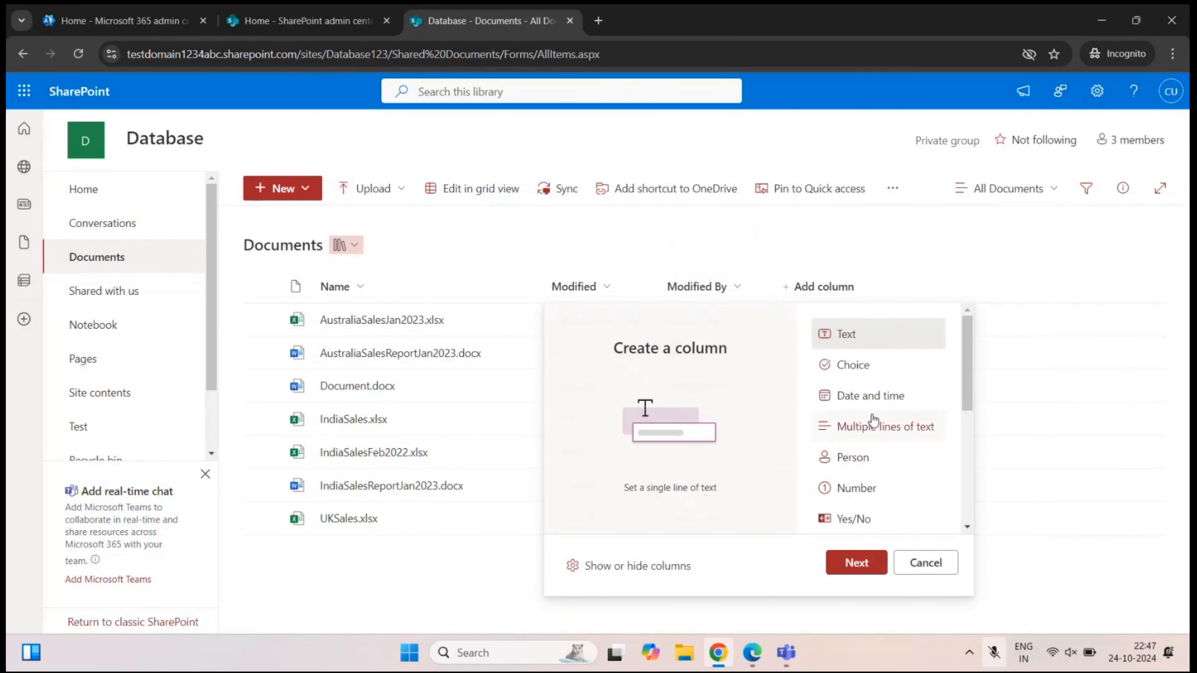
pyautogui.scroll(-3, 874, 419)
pyautogui.scroll(5, 874, 418)
pyautogui.click(648, 569)
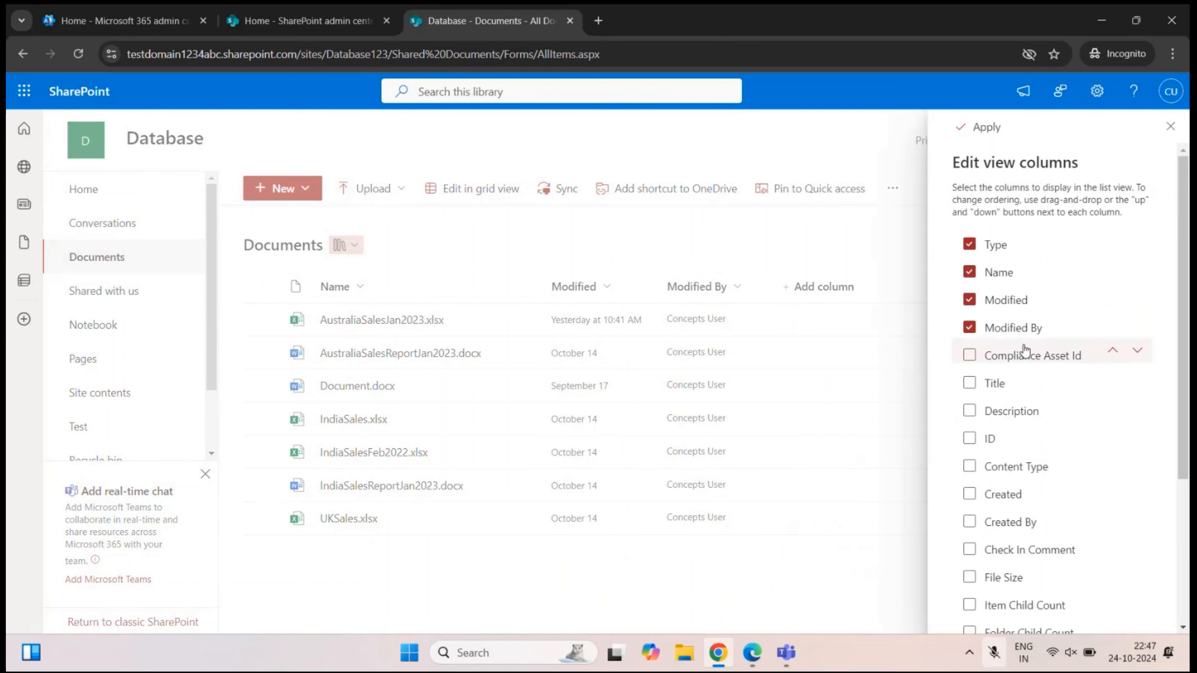
pyautogui.scroll(-5, 1015, 394)
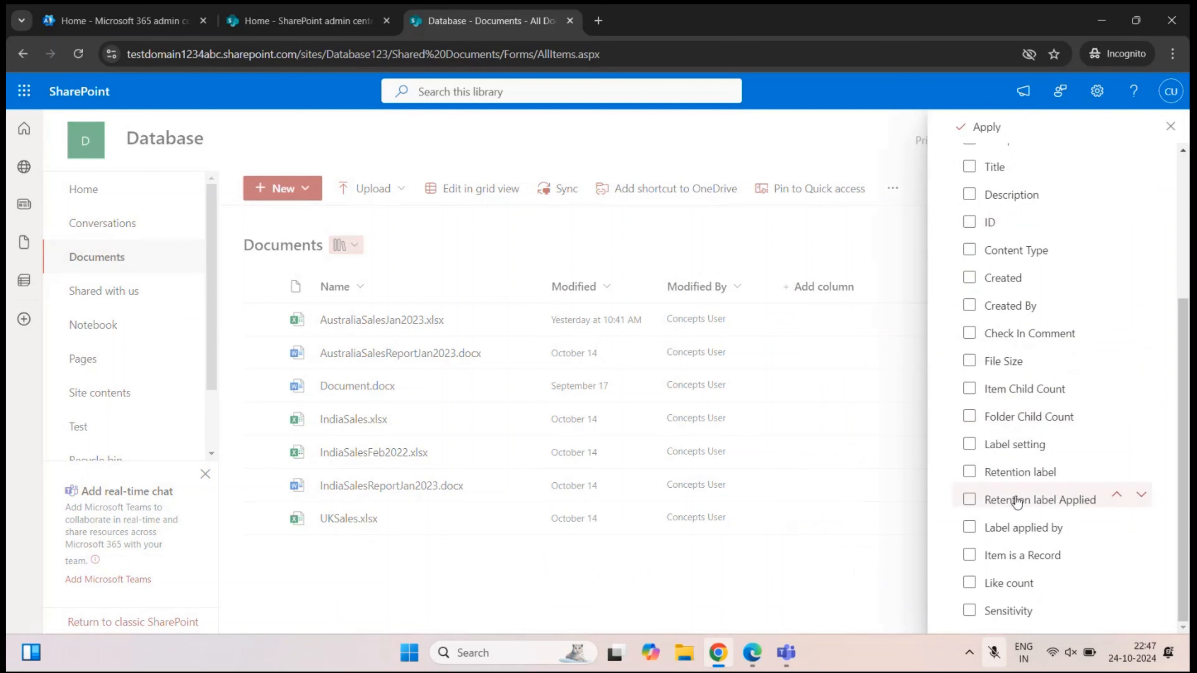
pyautogui.scroll(5, 1016, 502)
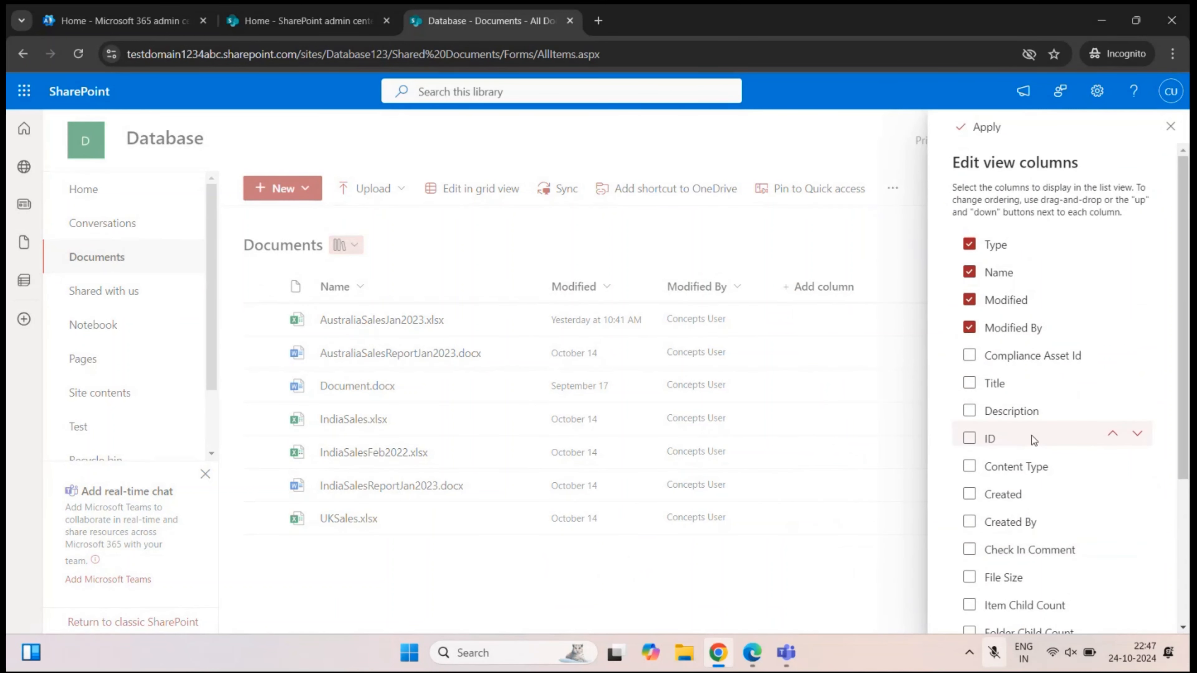
pyautogui.click(1170, 127)
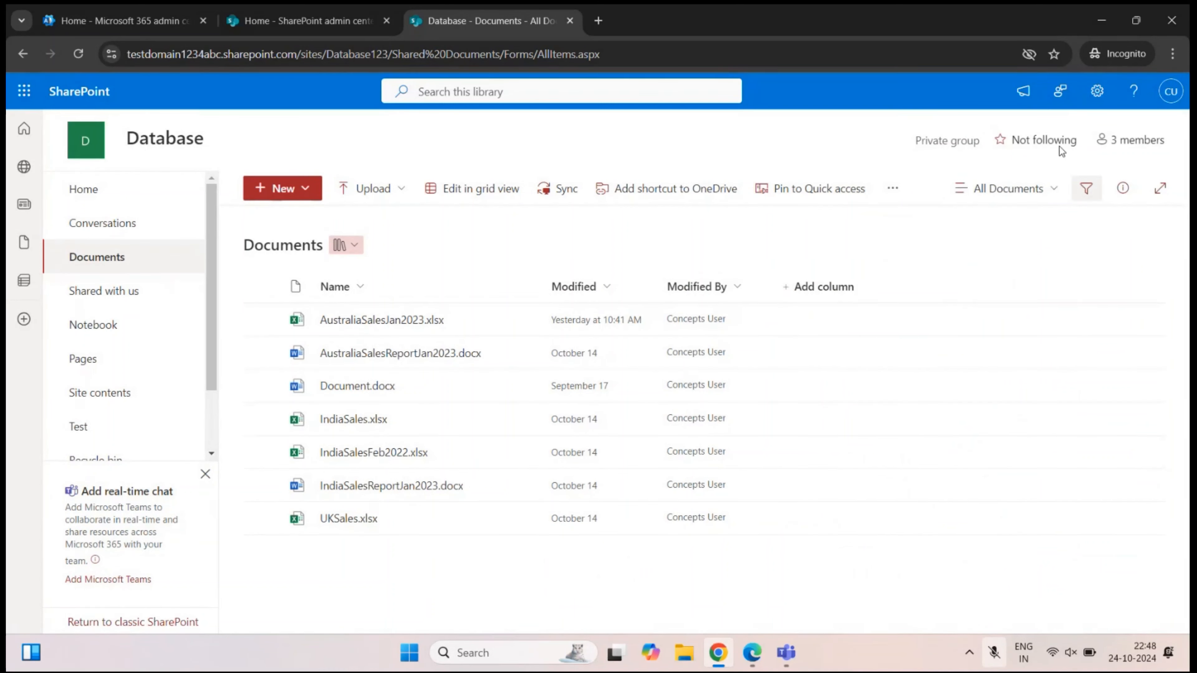
# - Edit the current All Documents view to display the Version column and save the view
pyautogui.click(1044, 198)
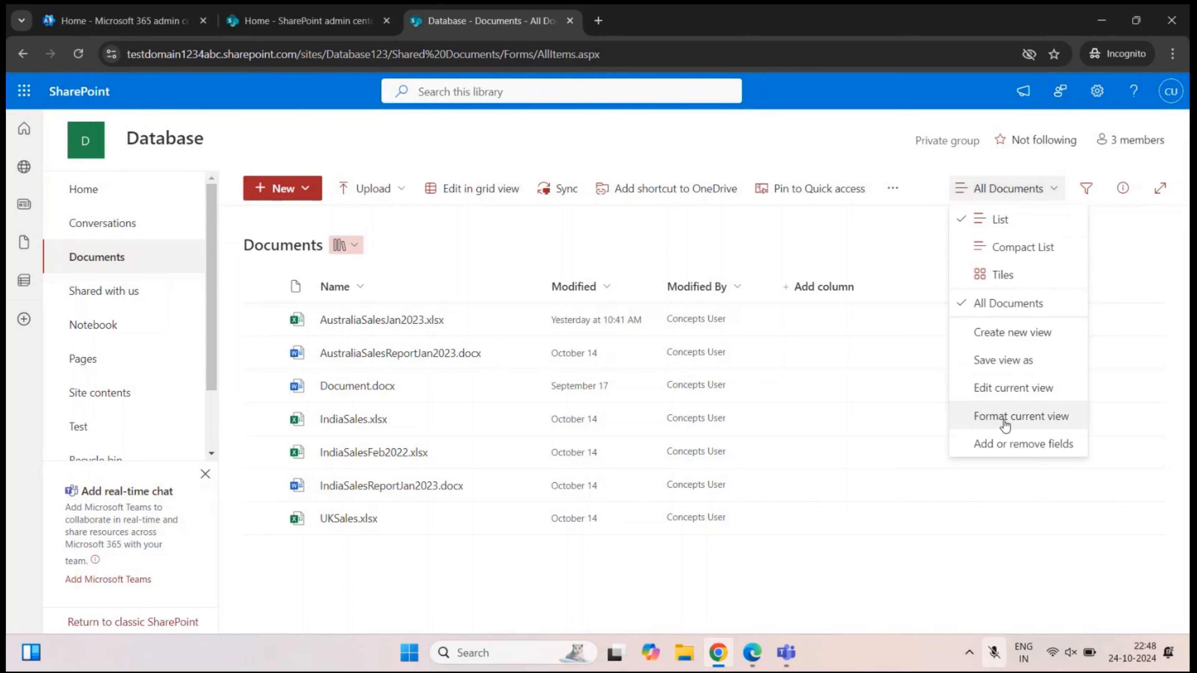
pyautogui.click(1000, 398)
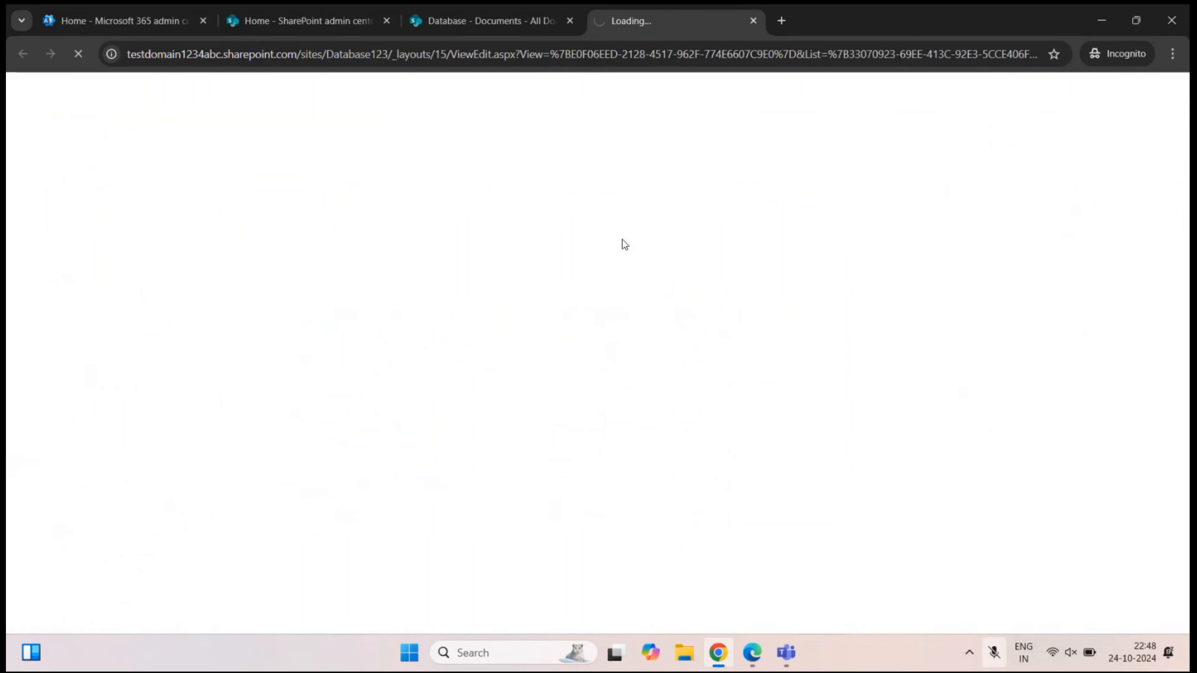
pyautogui.scroll(-3, 708, 409)
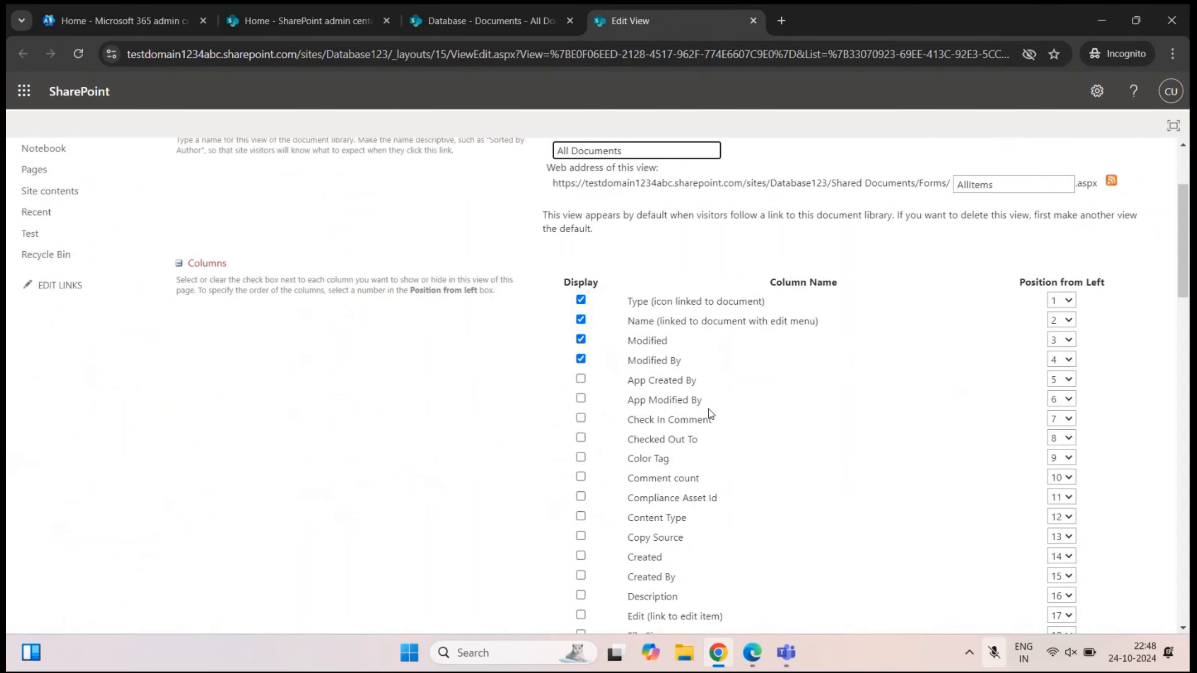
pyautogui.scroll(-10, 709, 408)
pyautogui.scroll(3, 708, 409)
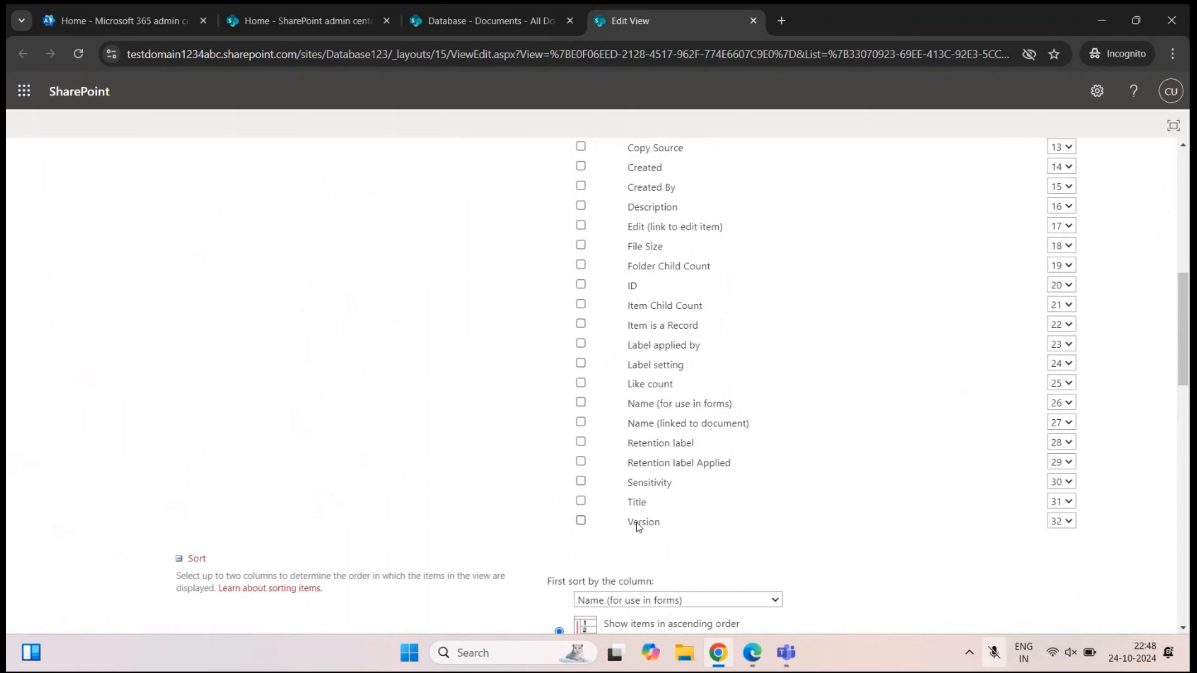
pyautogui.click(582, 524)
pyautogui.scroll(-20, 838, 383)
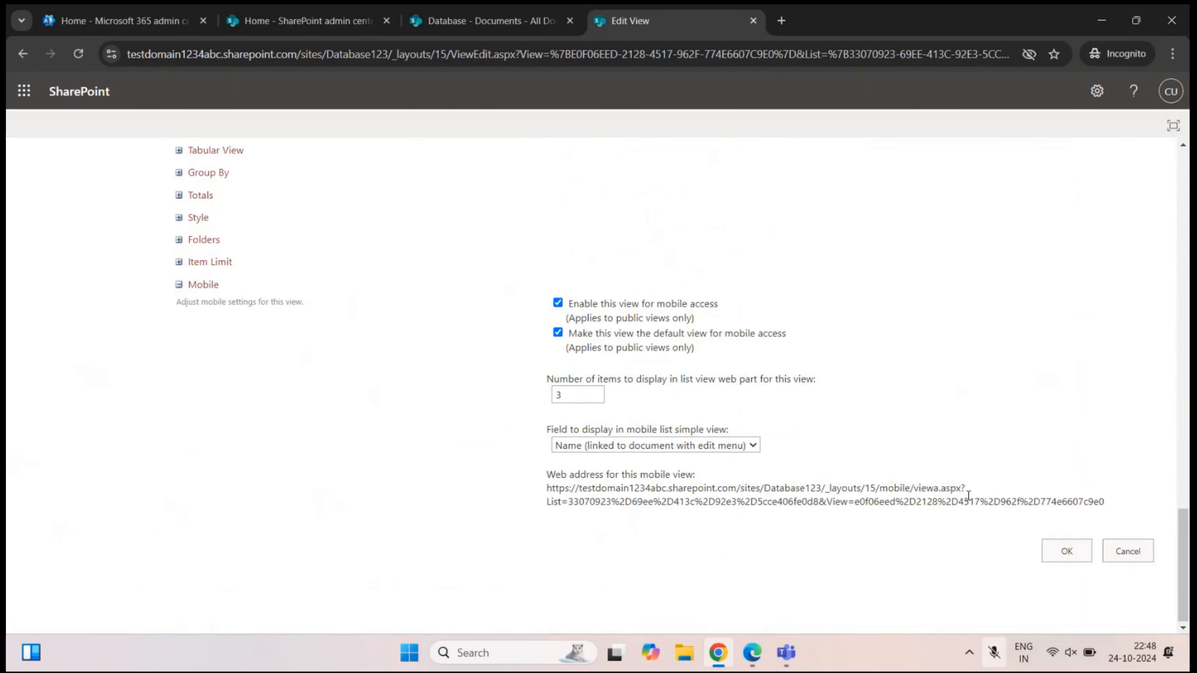
pyautogui.click(1072, 554)
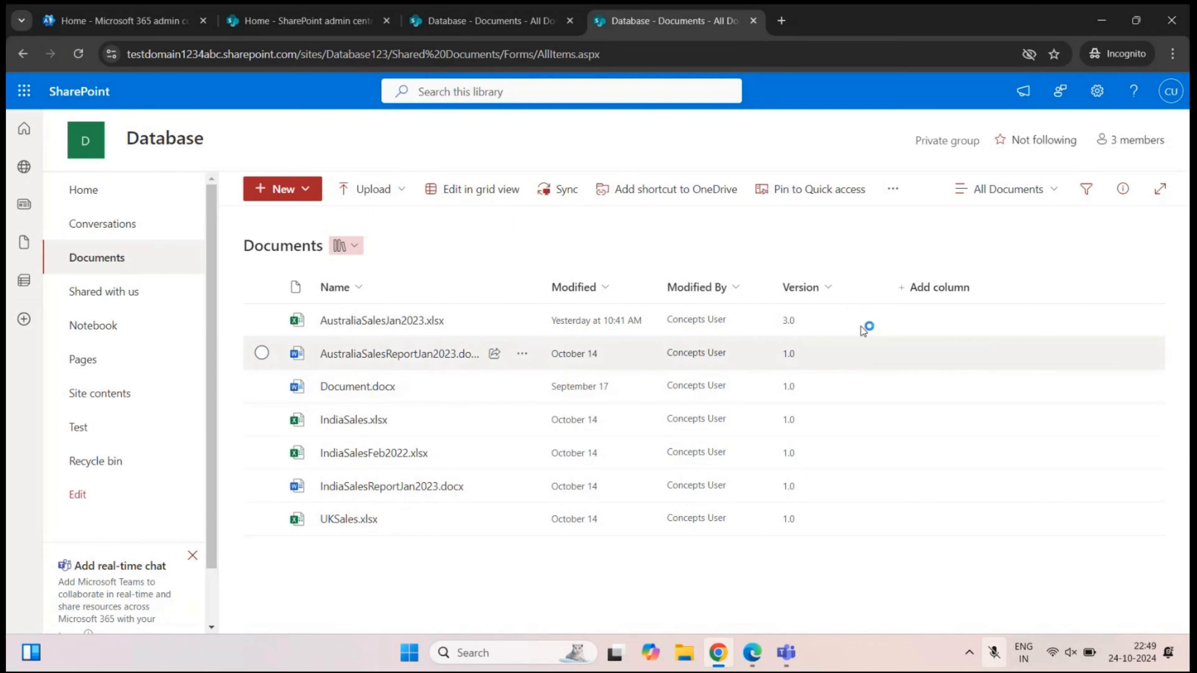
# - Set the Documents library's versioning settings to create major and minor (draft) versions and save them
pyautogui.click(1098, 90)
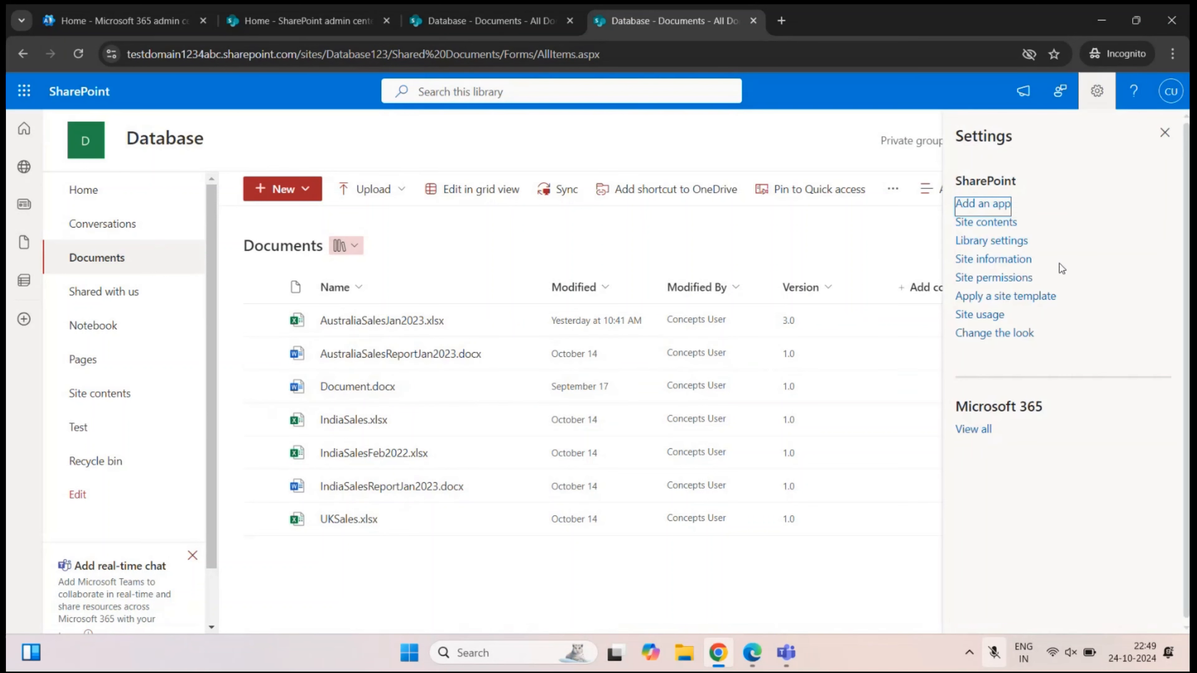
pyautogui.click(991, 244)
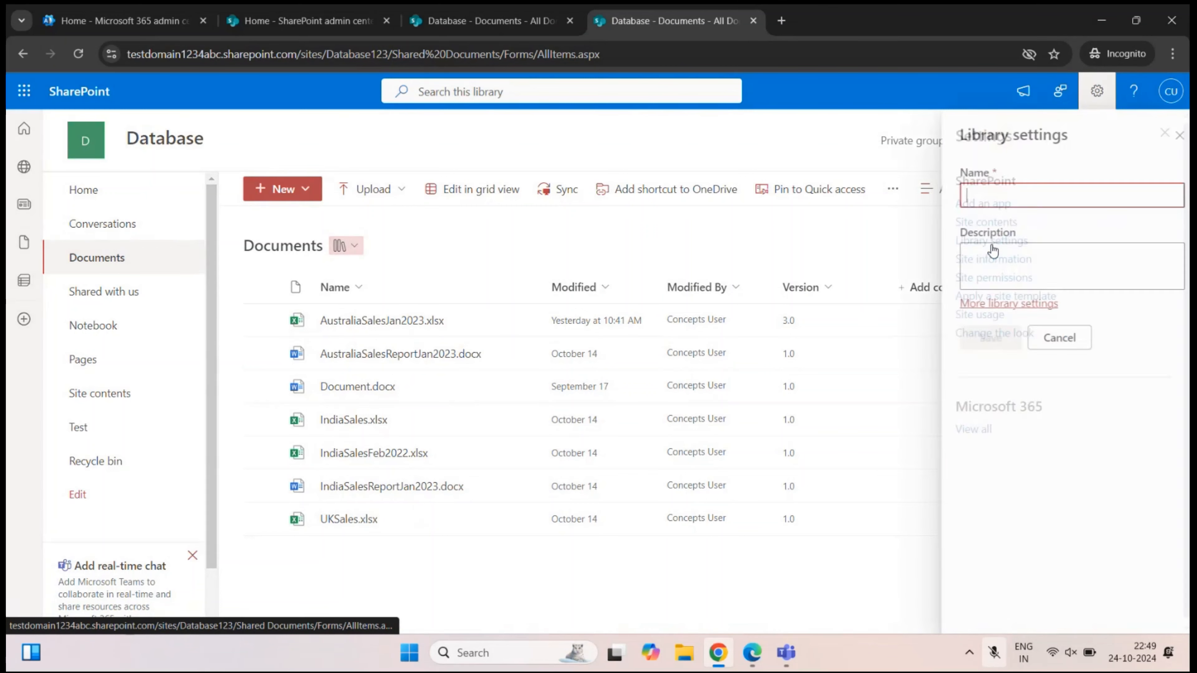
pyautogui.click(996, 310)
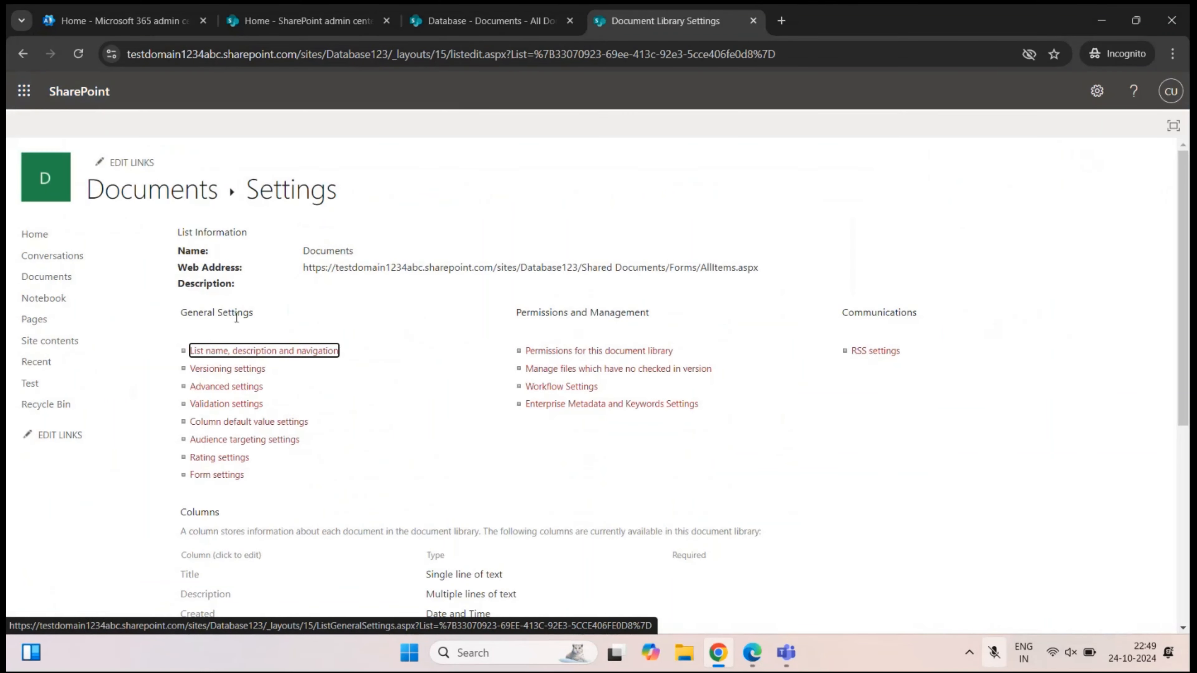
pyautogui.click(231, 372)
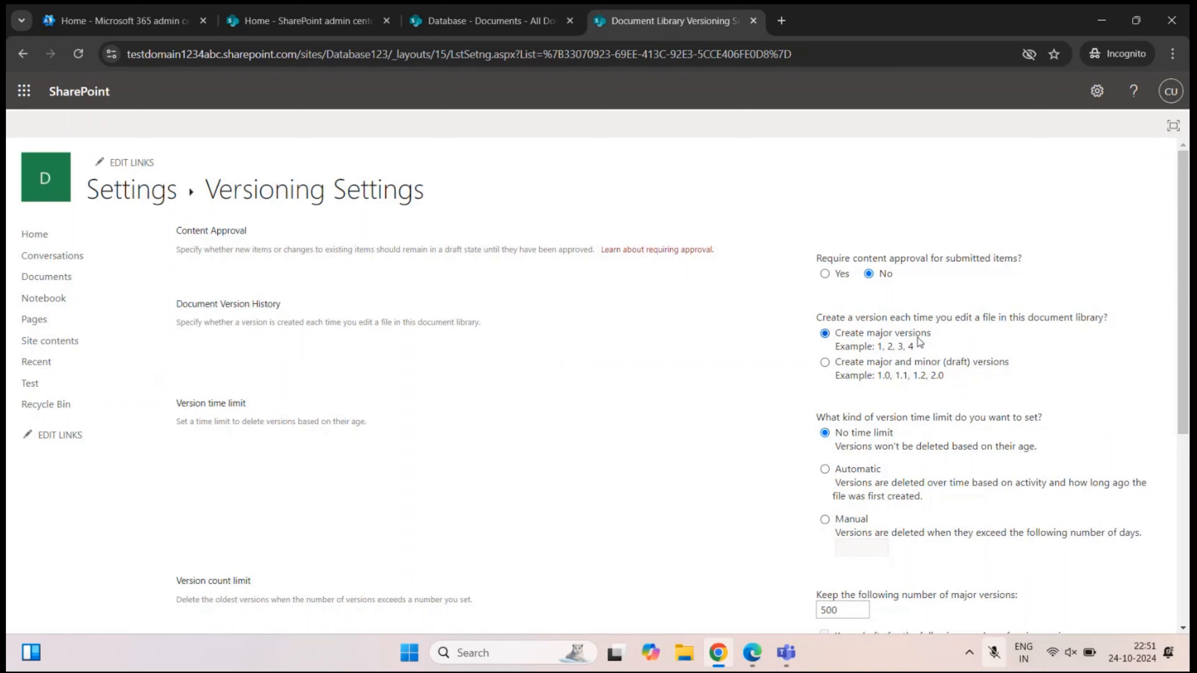
pyautogui.click(825, 362)
pyautogui.scroll(-5, 974, 375)
pyautogui.click(1063, 550)
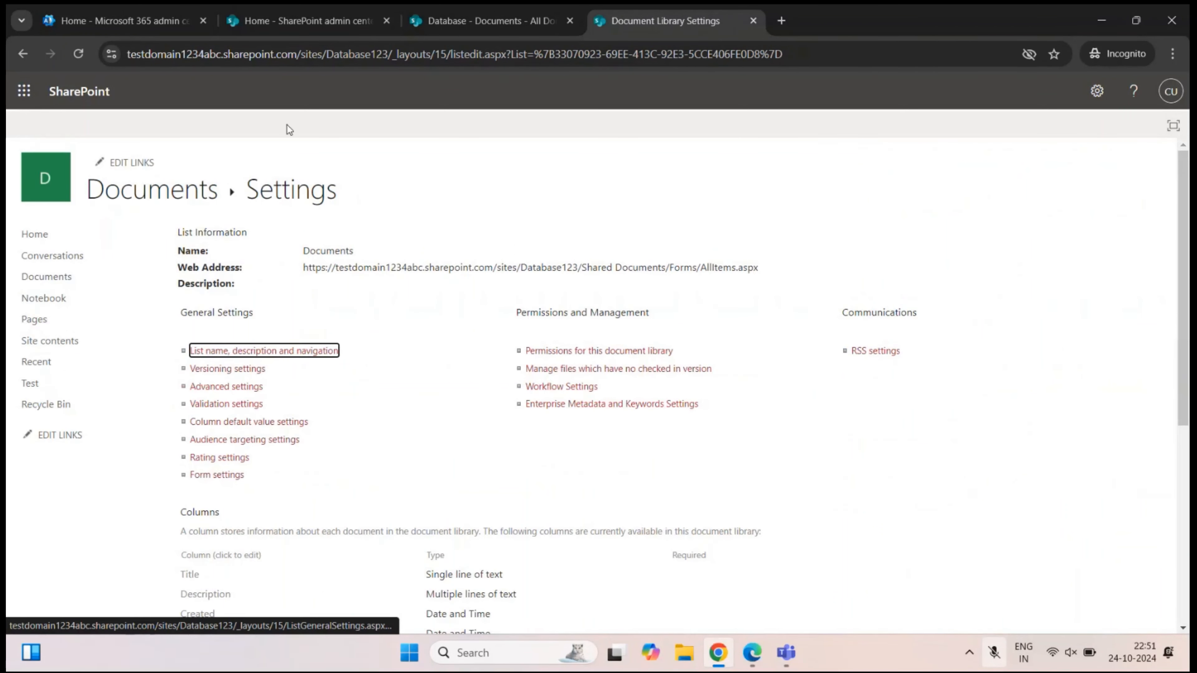
# - Open AustraliaSalesJan2023.xlsx from the Documents library, enter Item E in cell E1, and close the workbook
pyautogui.click(442, 23)
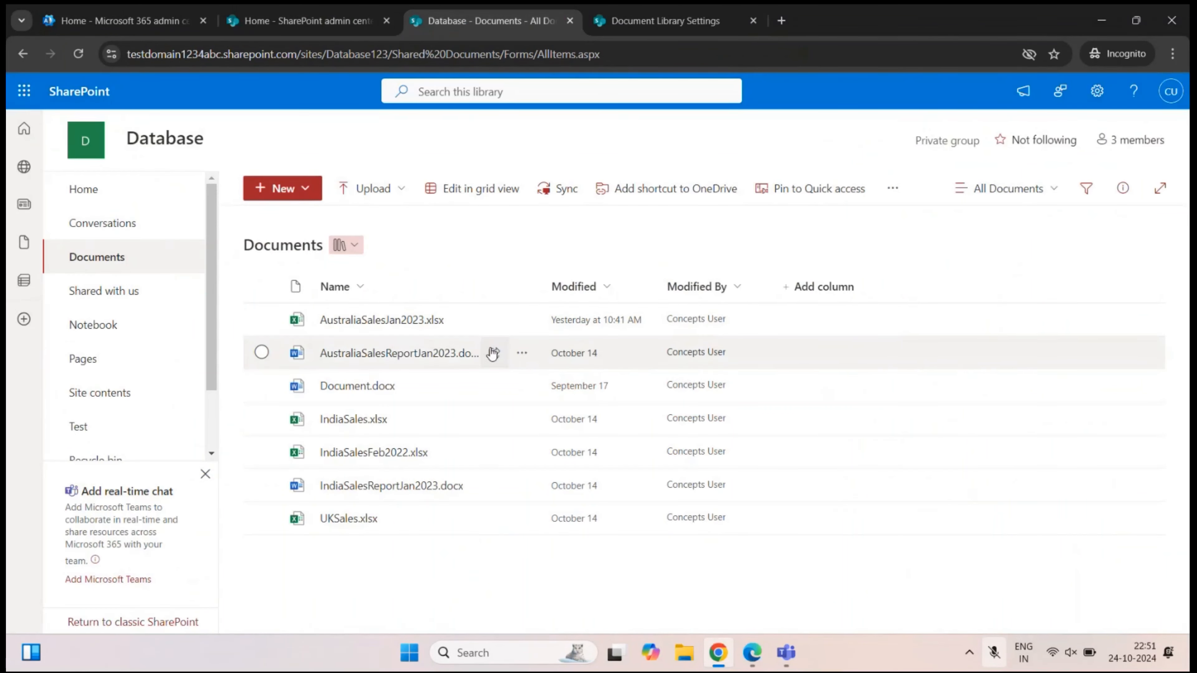
pyautogui.click(392, 320)
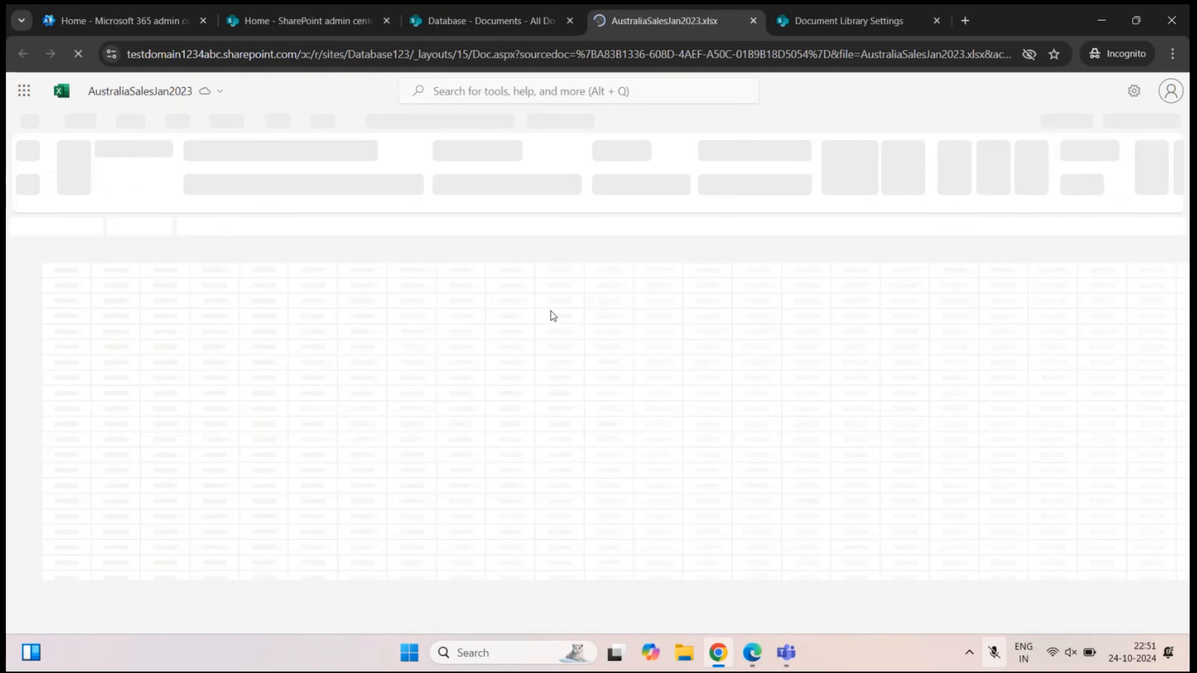
pyautogui.click(330, 272)
pyautogui.write('I')
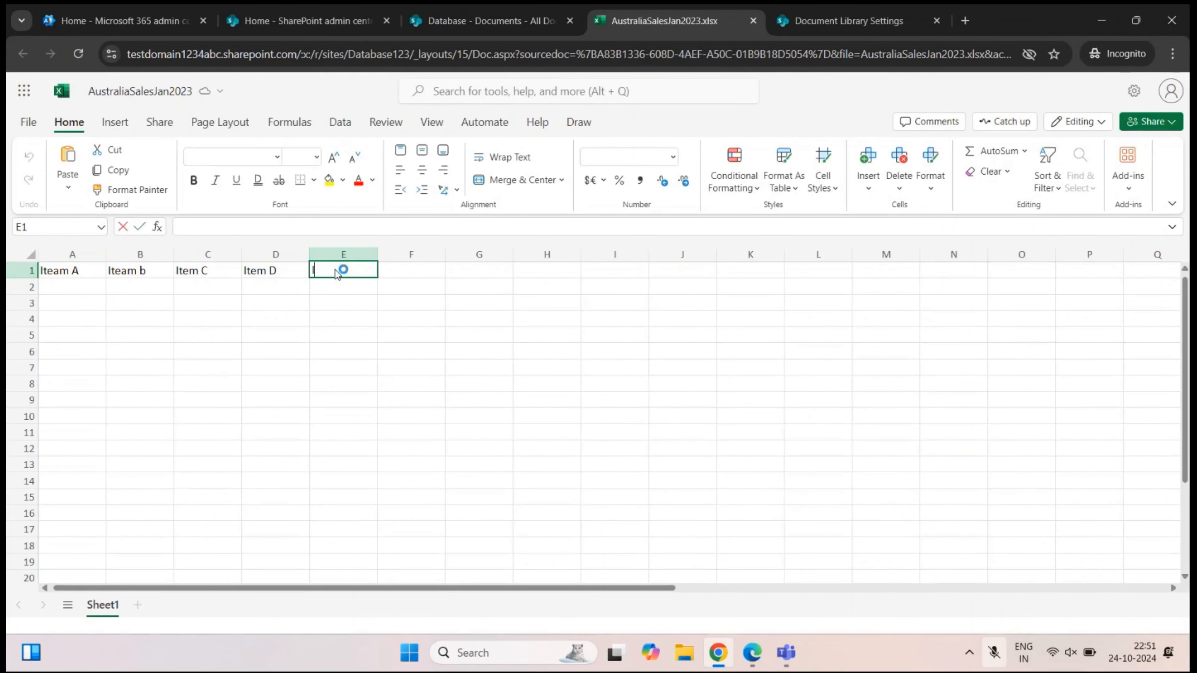
pyautogui.write('tem E')
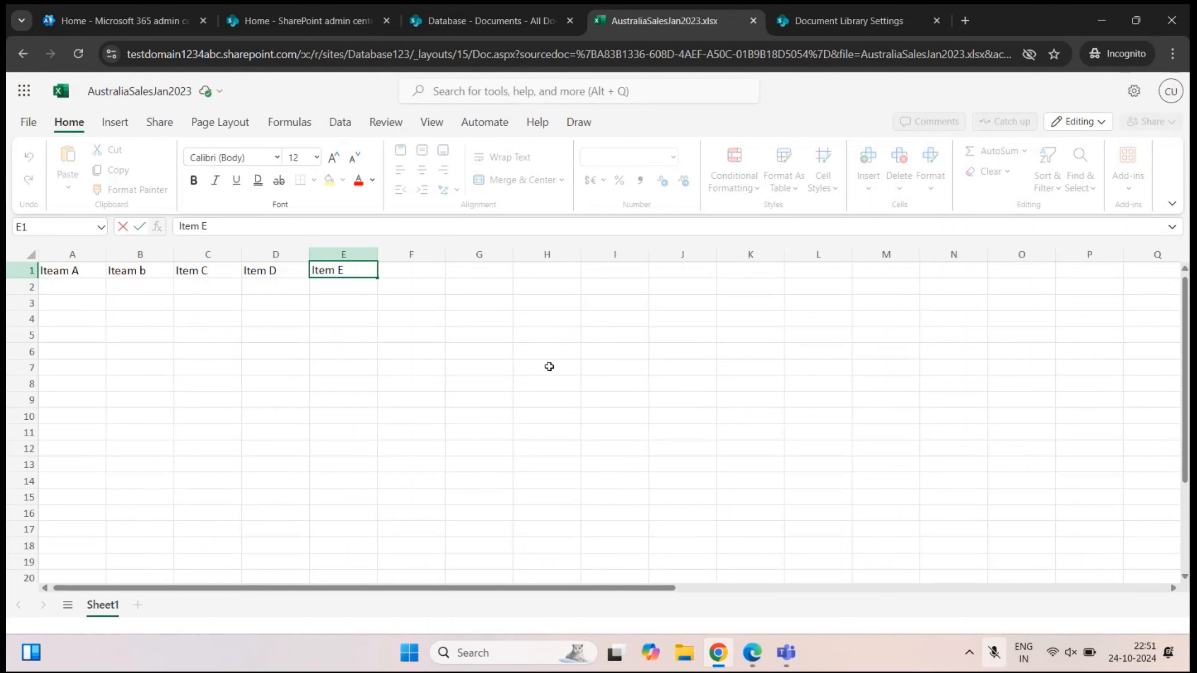
pyautogui.click(454, 359)
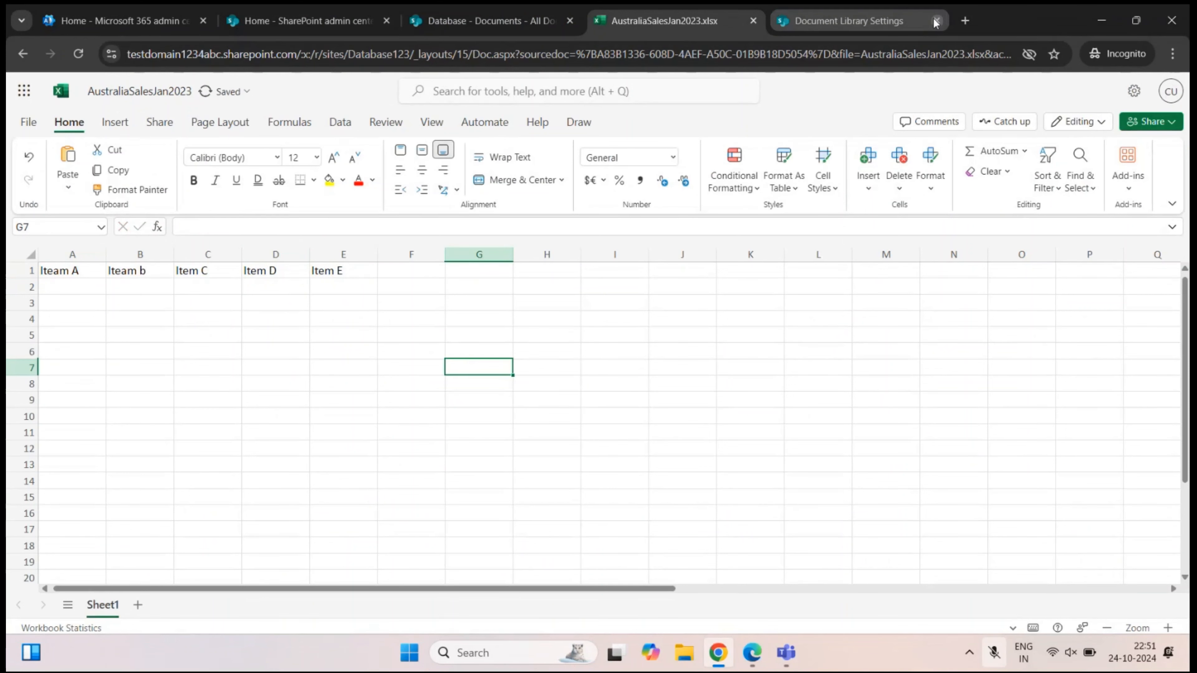
pyautogui.click(753, 20)
# - Examine the version numbers in the version history of AustraliaSalesJan2023.xlsx, close it, and refresh the Documents library
pyautogui.rightClick(378, 328)
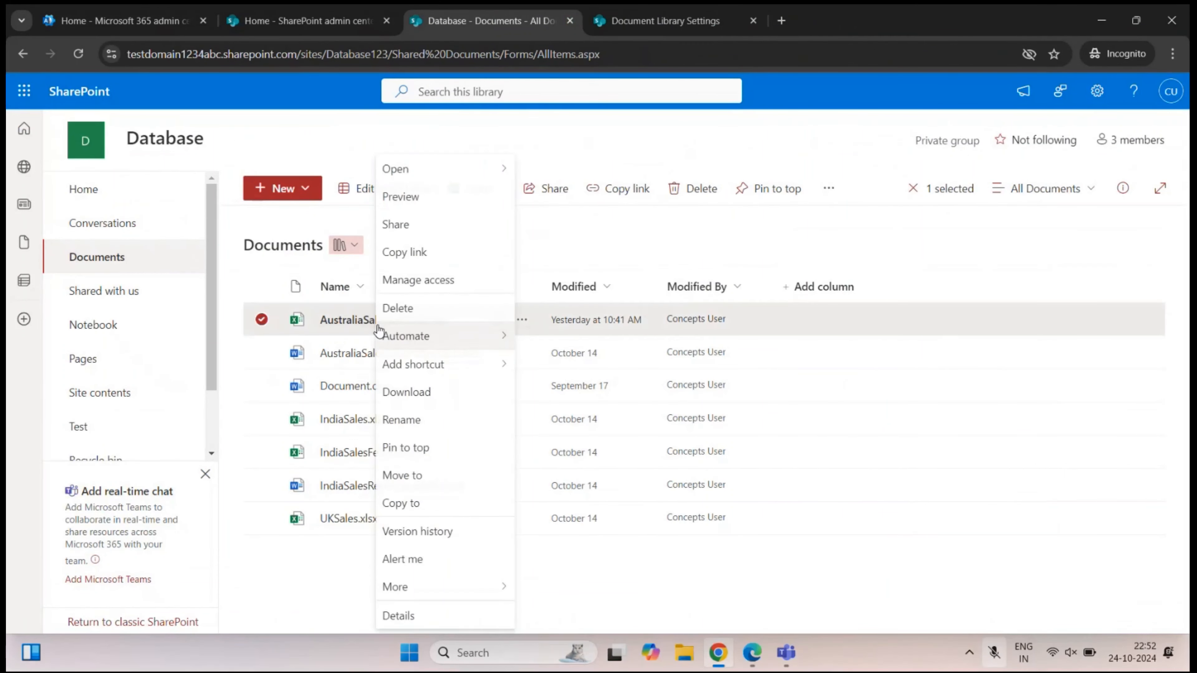
pyautogui.click(425, 533)
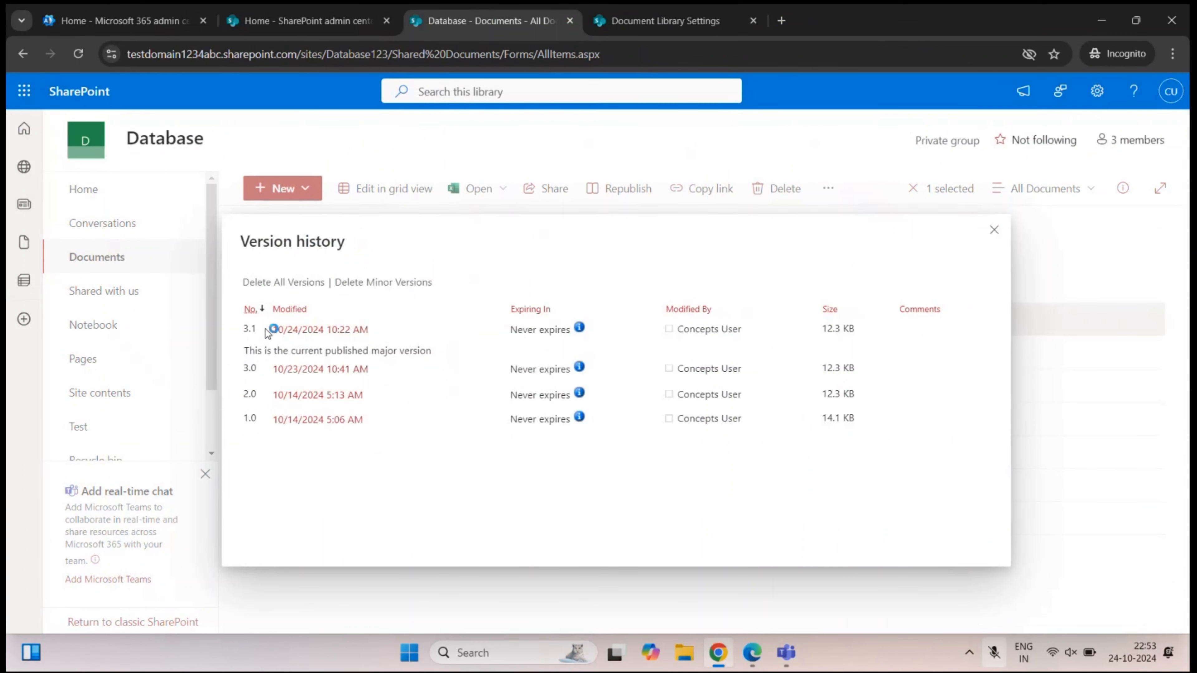
pyautogui.click(992, 231)
pyautogui.click(78, 54)
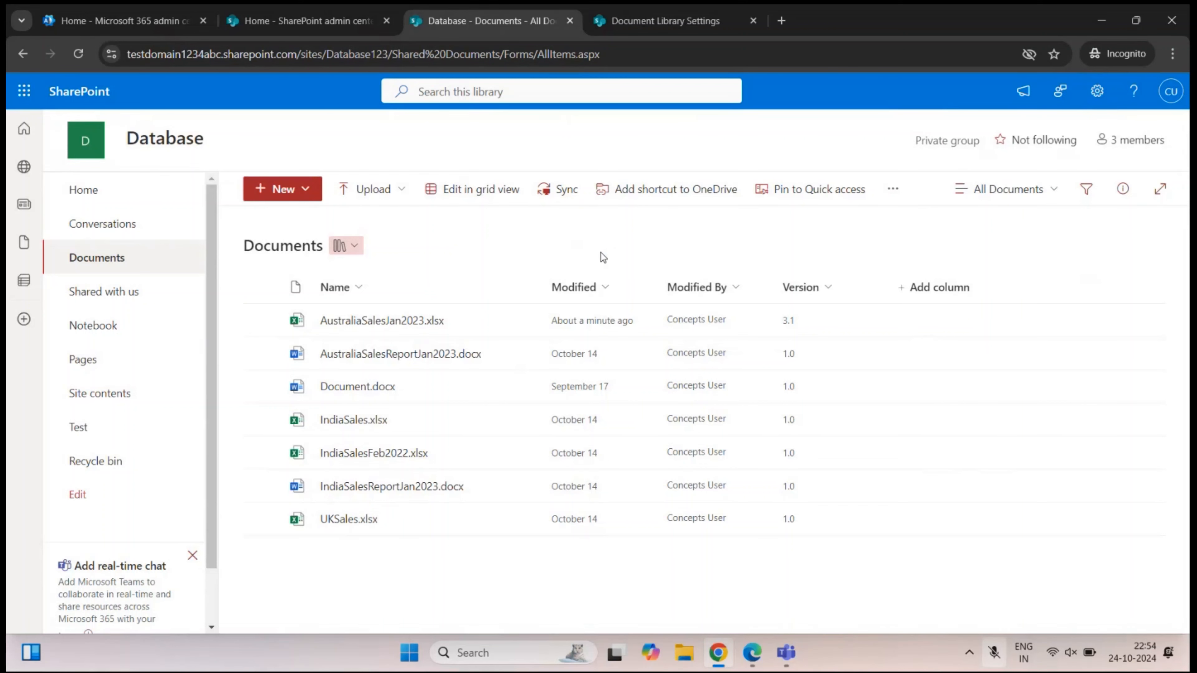
# - Copy the Database site's address from Chrome, switch to Edge, and open only the site's root address in a new InPrivate tab
pyautogui.click(752, 652)
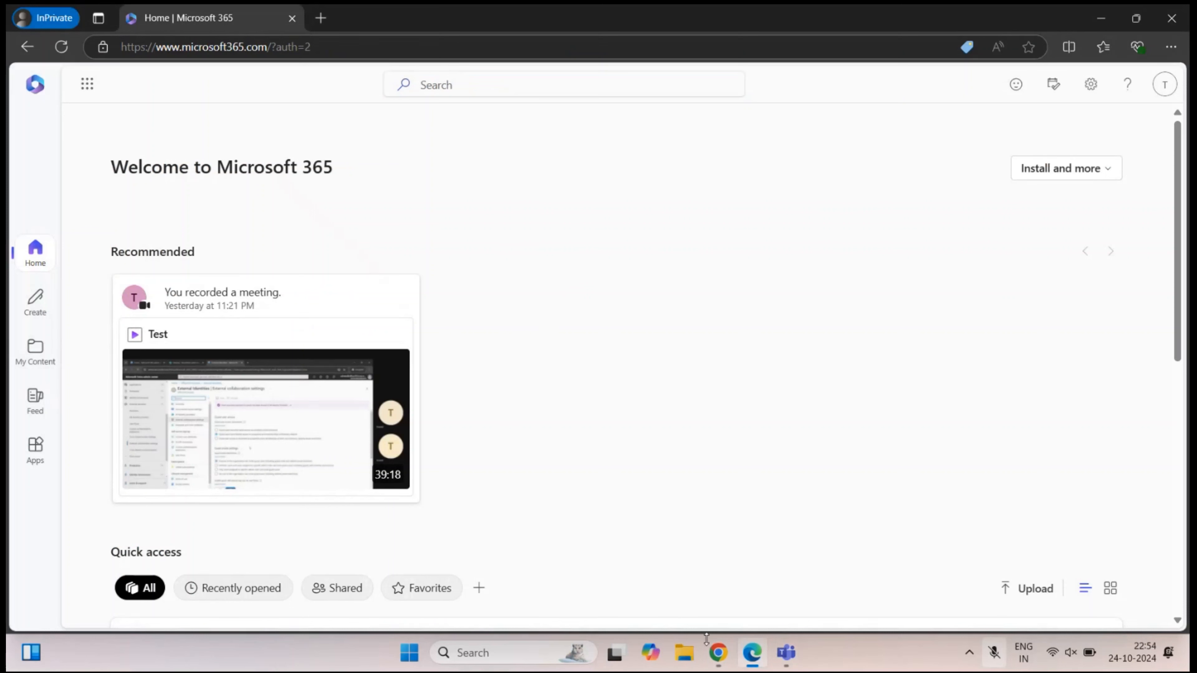
pyautogui.click(717, 653)
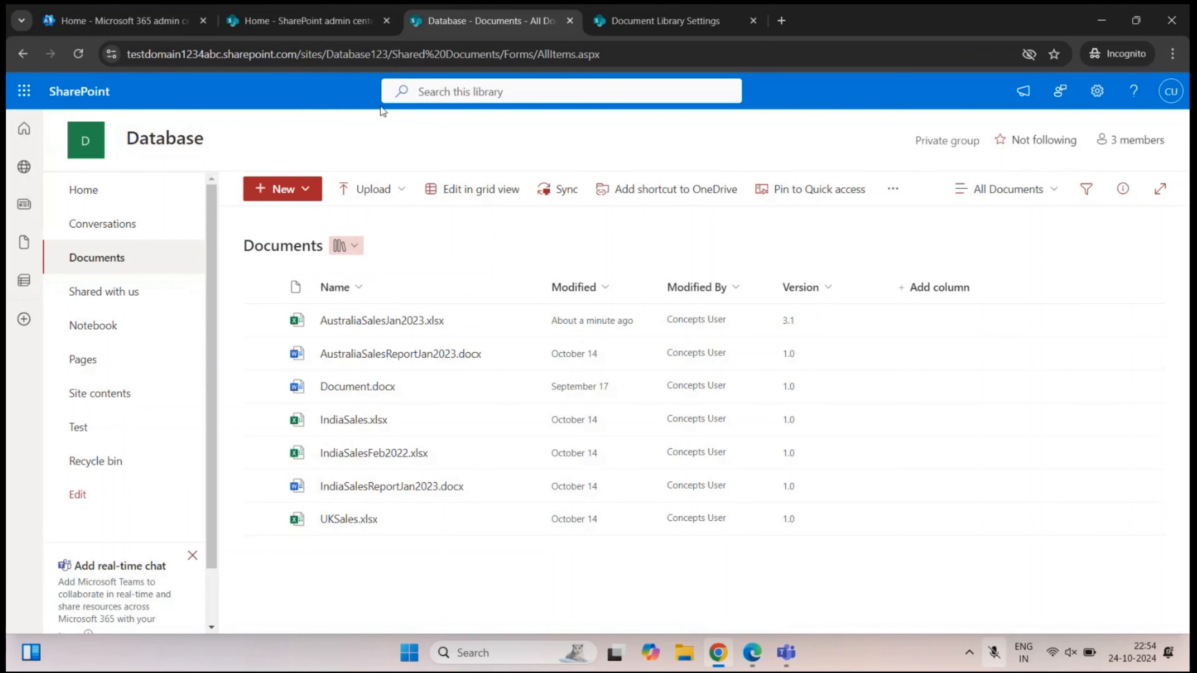
pyautogui.click(325, 58)
pyautogui.hotkey('ctrl', 'c')
pyautogui.click(679, 235)
pyautogui.click(759, 643)
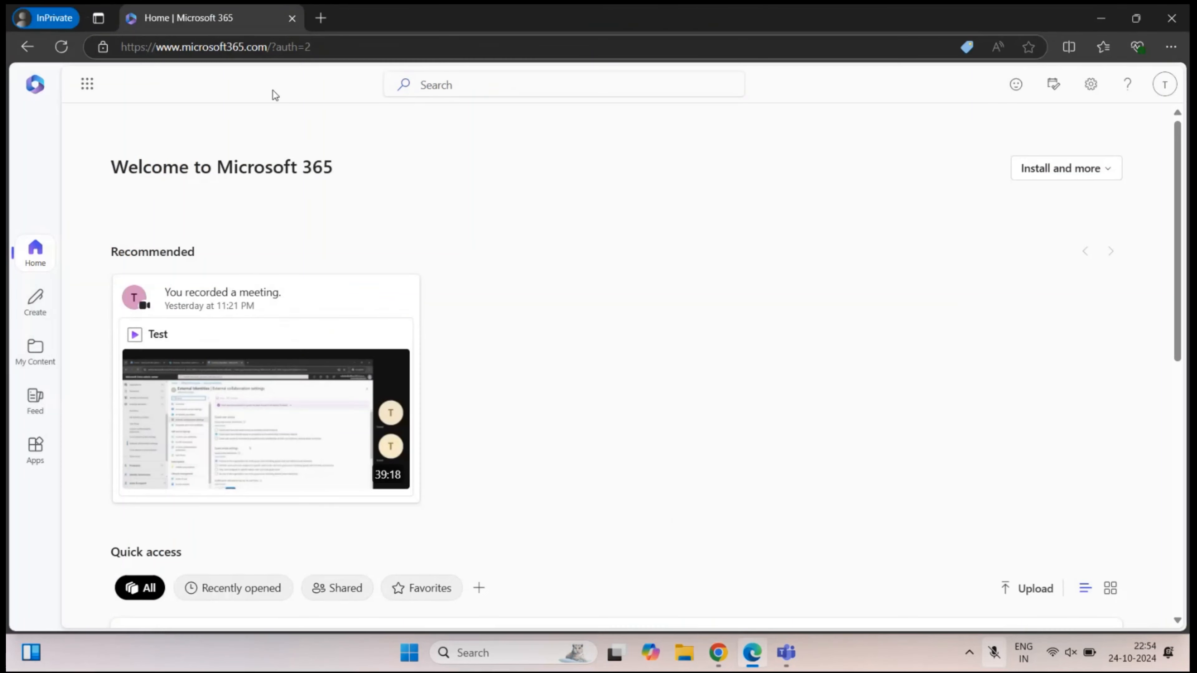
pyautogui.click(328, 23)
pyautogui.hotkey('ctrl', 'v')
pyautogui.moveTo(628, 46); pyautogui.dragTo(443, 47)
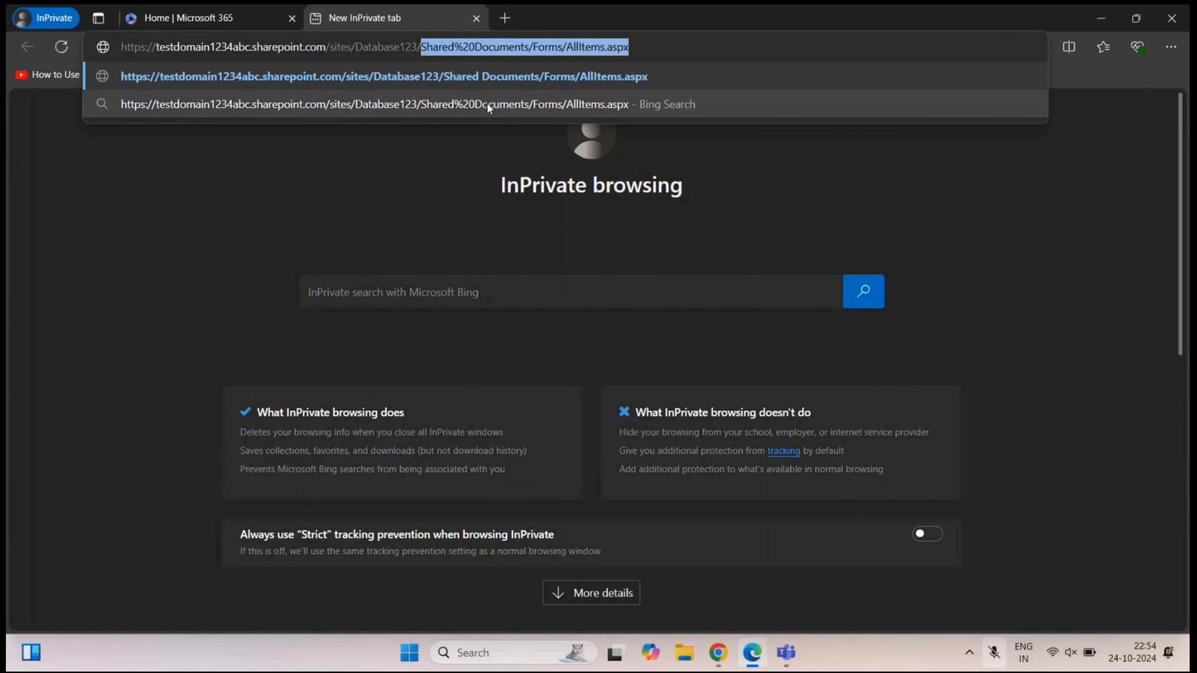
pyautogui.press('BackSpace')
pyautogui.press('BackSpace')
pyautogui.press('Return')
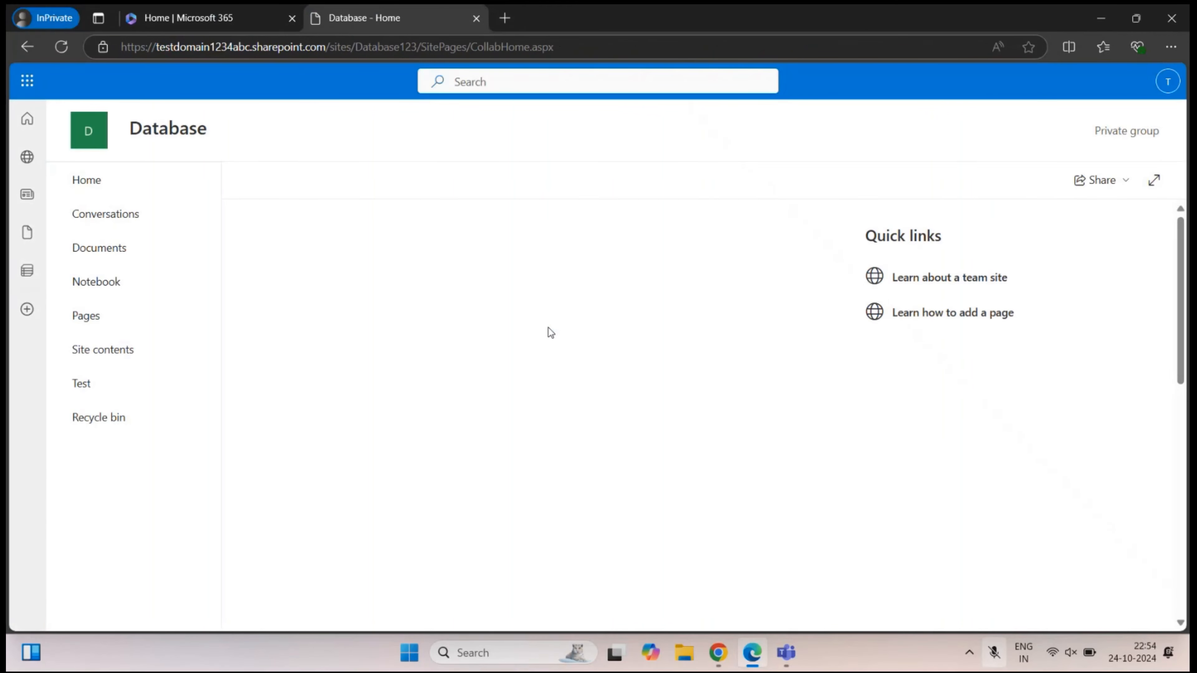
# - Switch to Chrome, open the Documents library's versioning settings, and close the spare Document Library Settings page
pyautogui.click(718, 652)
pyautogui.click(1095, 94)
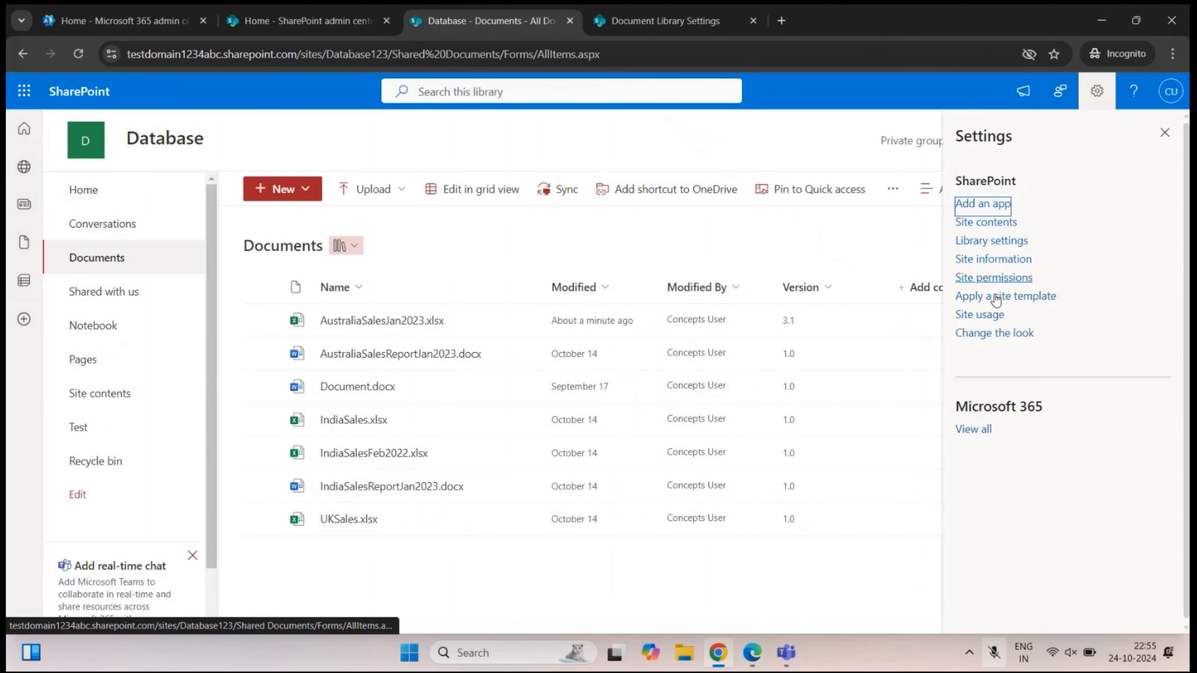
pyautogui.click(998, 241)
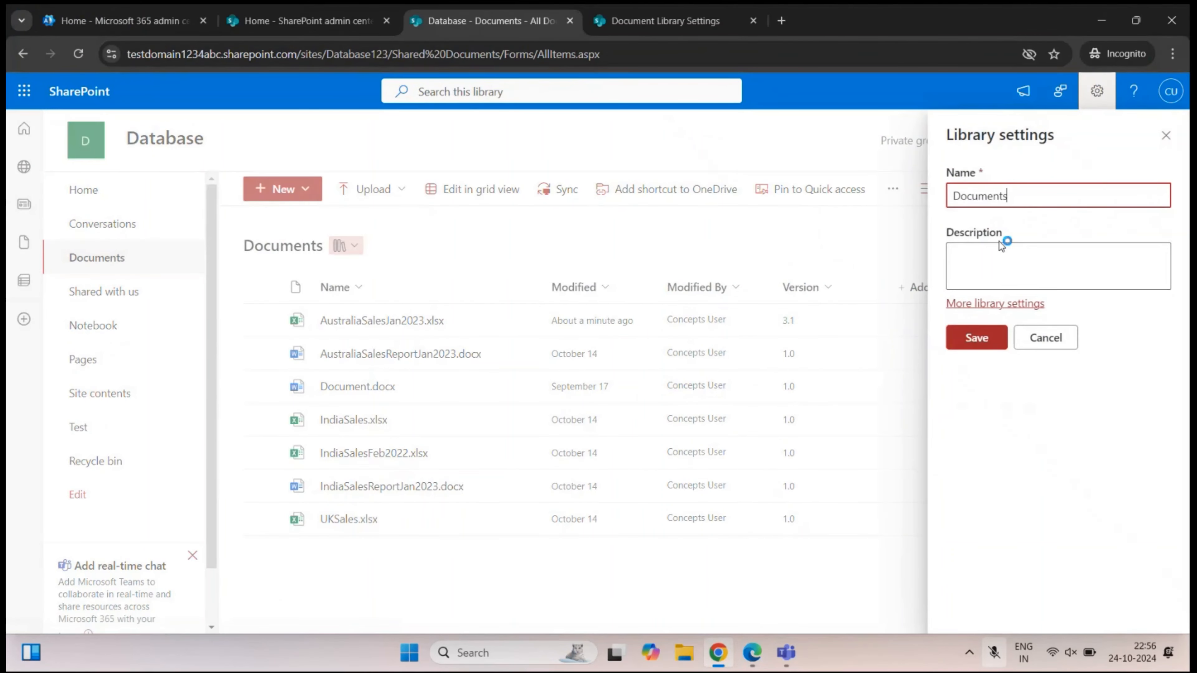
pyautogui.click(994, 303)
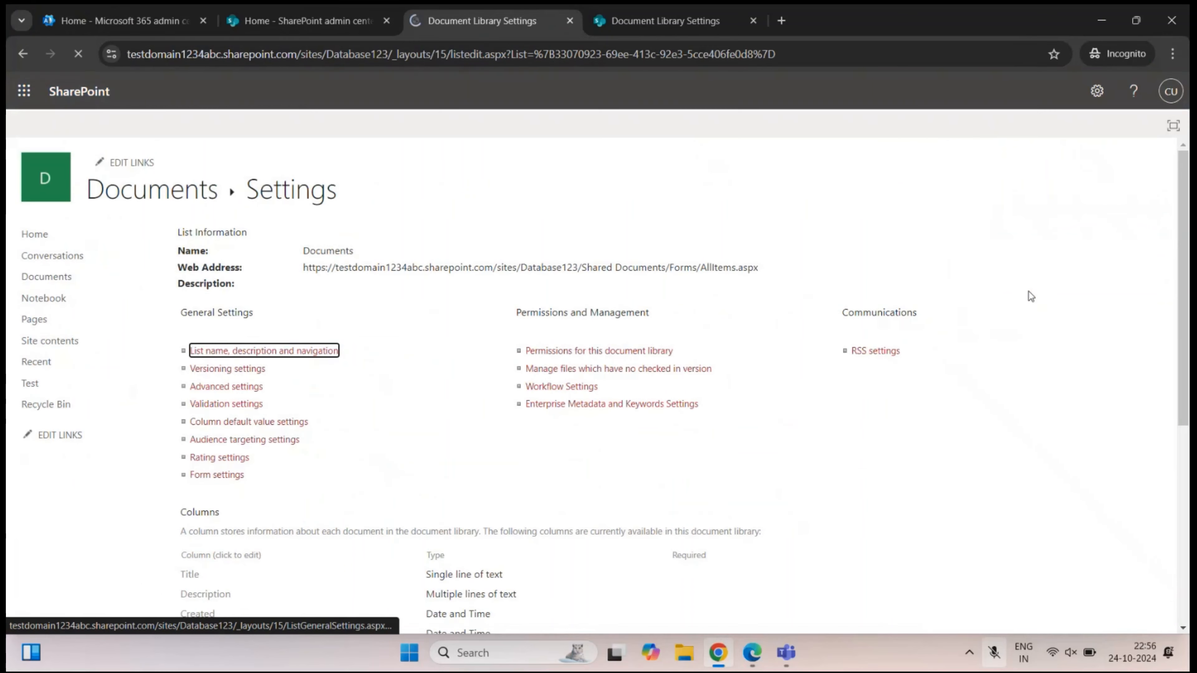
pyautogui.click(220, 371)
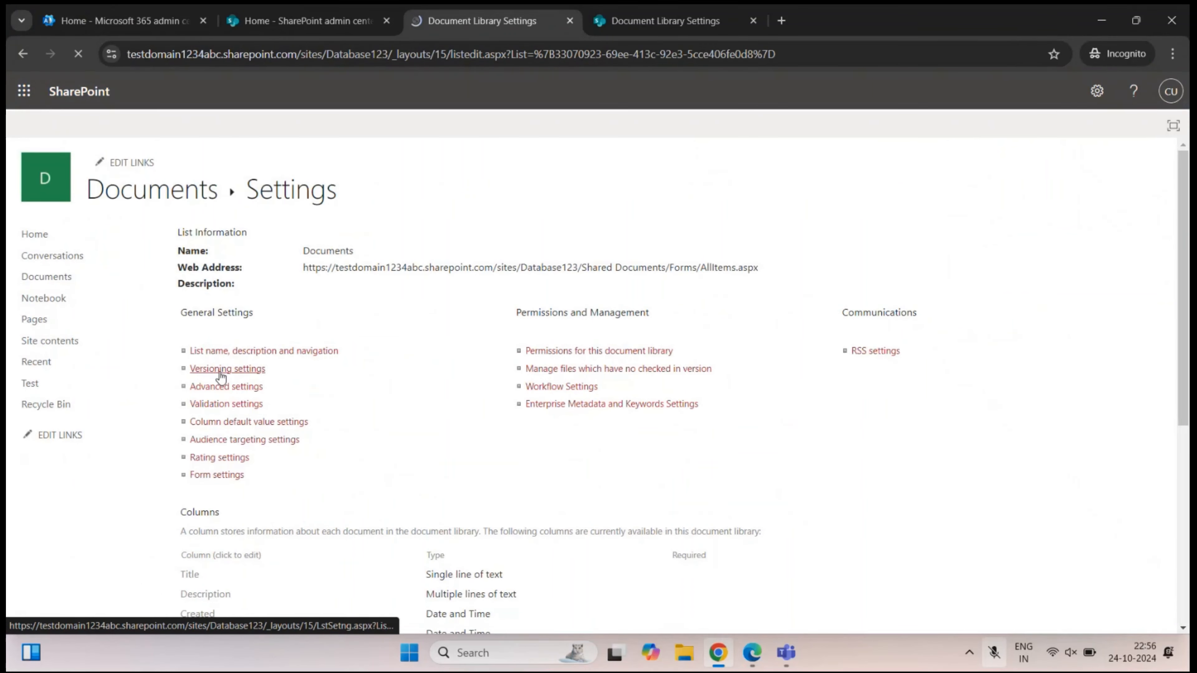
pyautogui.click(753, 20)
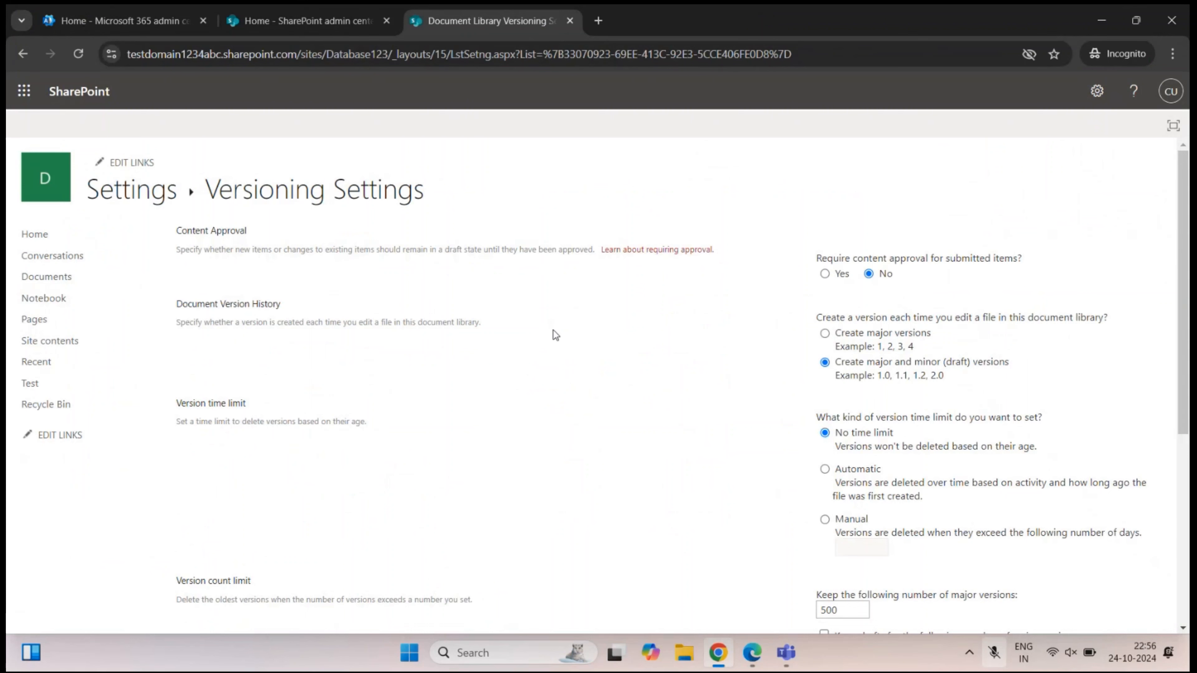
# - Set Draft Item Security to let only users who can edit items see drafts, and save the versioning settings
pyautogui.scroll(-5, 455, 386)
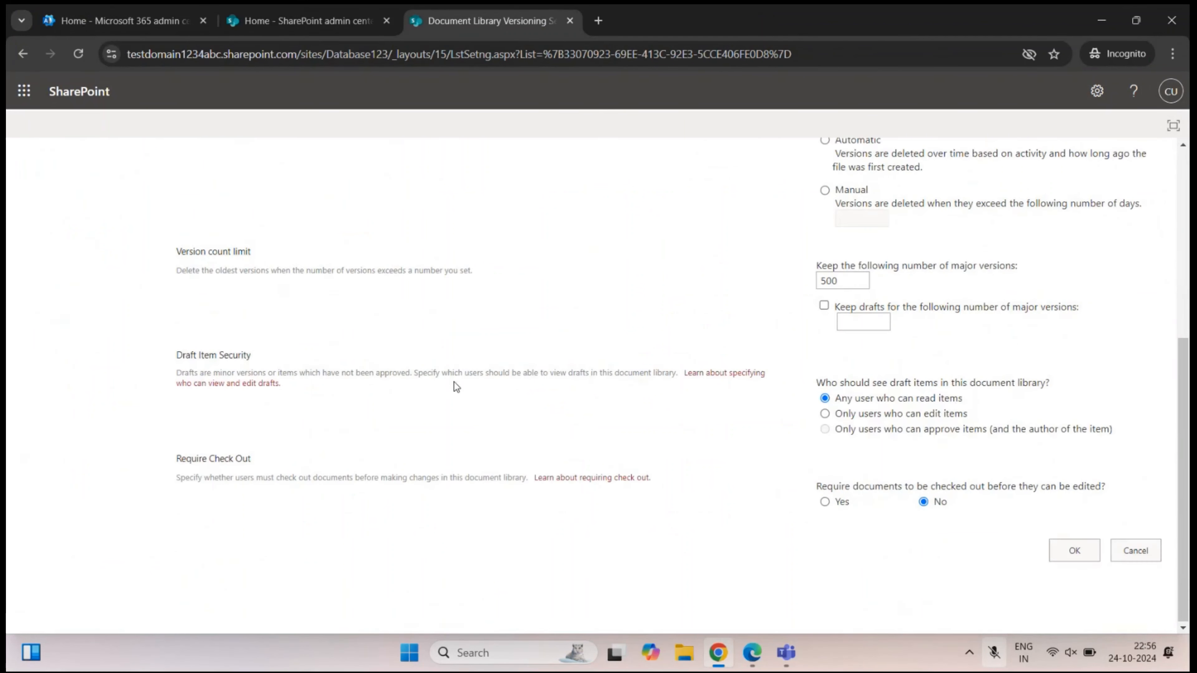
pyautogui.moveTo(178, 357); pyautogui.dragTo(262, 360)
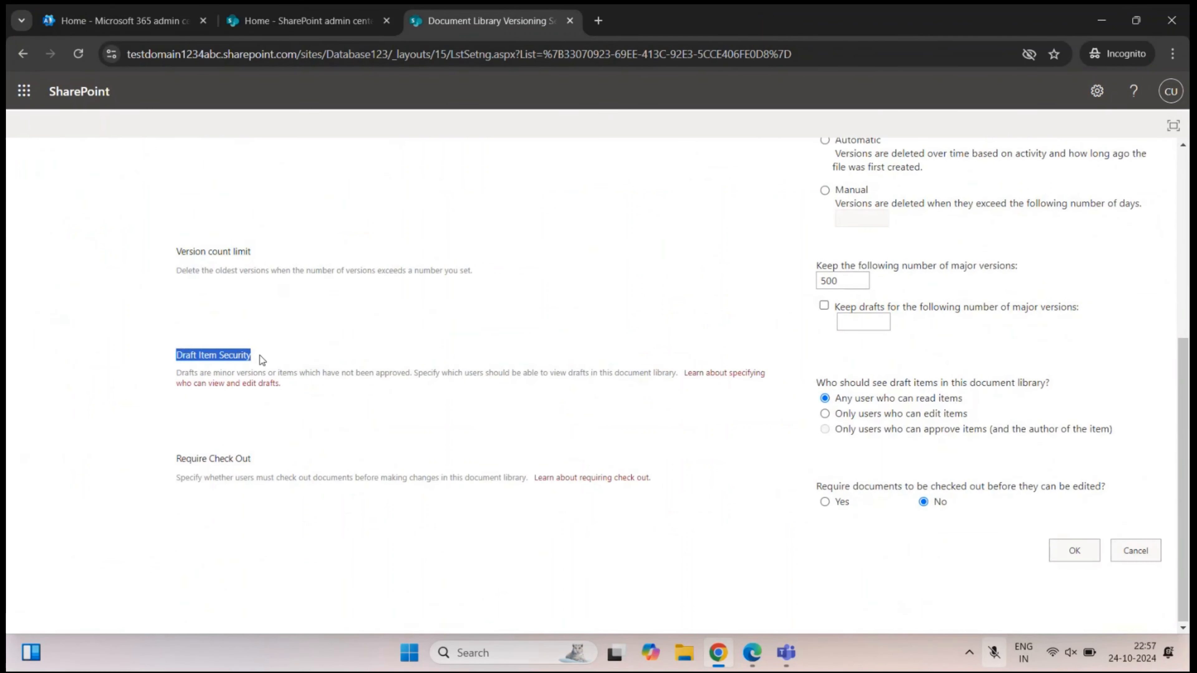
pyautogui.click(260, 356)
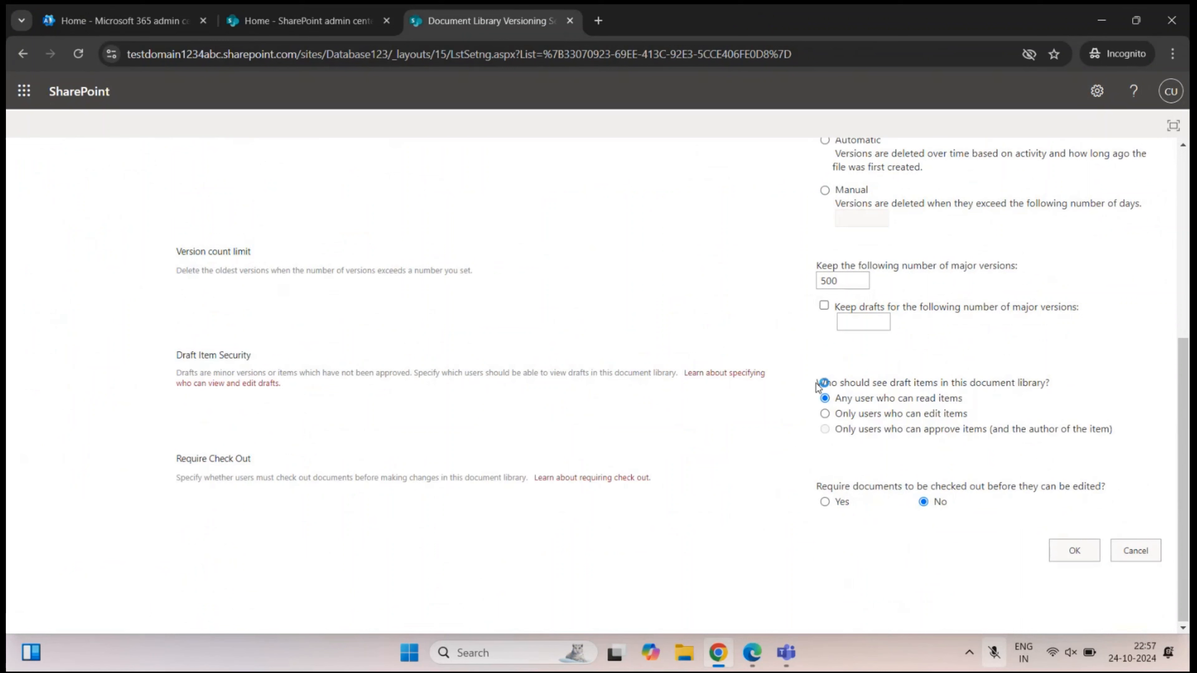
pyautogui.moveTo(823, 383); pyautogui.dragTo(1042, 377)
pyautogui.click(1052, 378)
pyautogui.click(826, 415)
pyautogui.click(1071, 545)
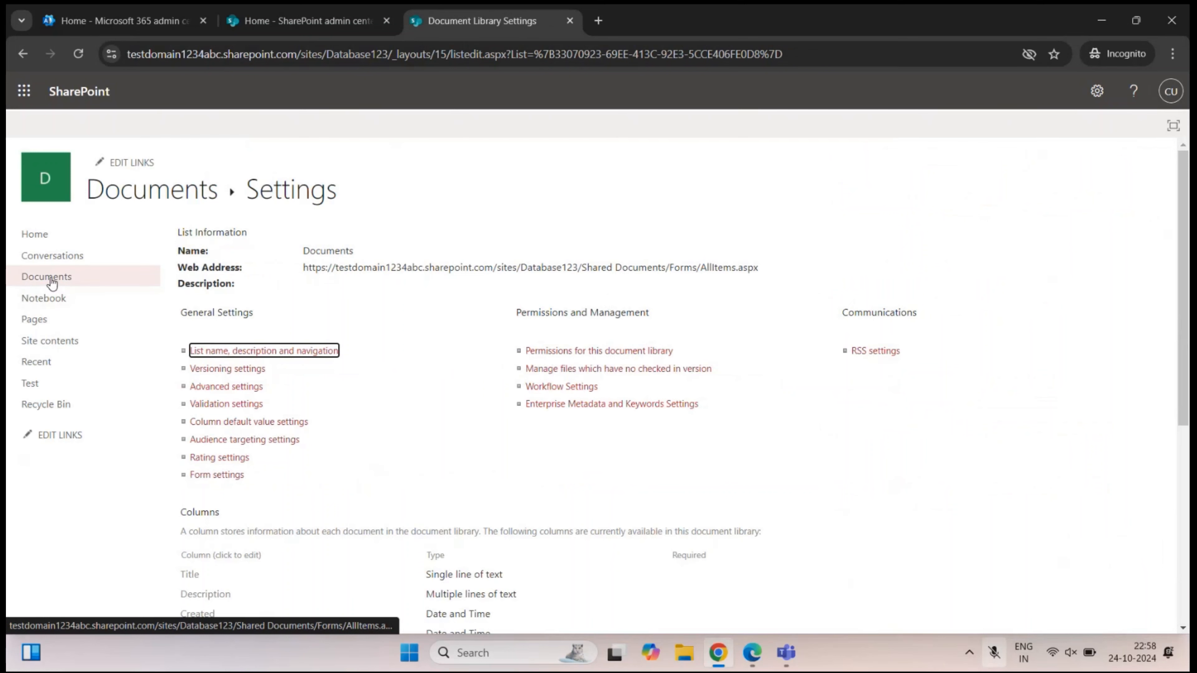
# - Open AustraliaSalesJan2023.xlsx from the Documents library, enter Item F in cell F1, close the workbook, and refresh the library
pyautogui.click(47, 277)
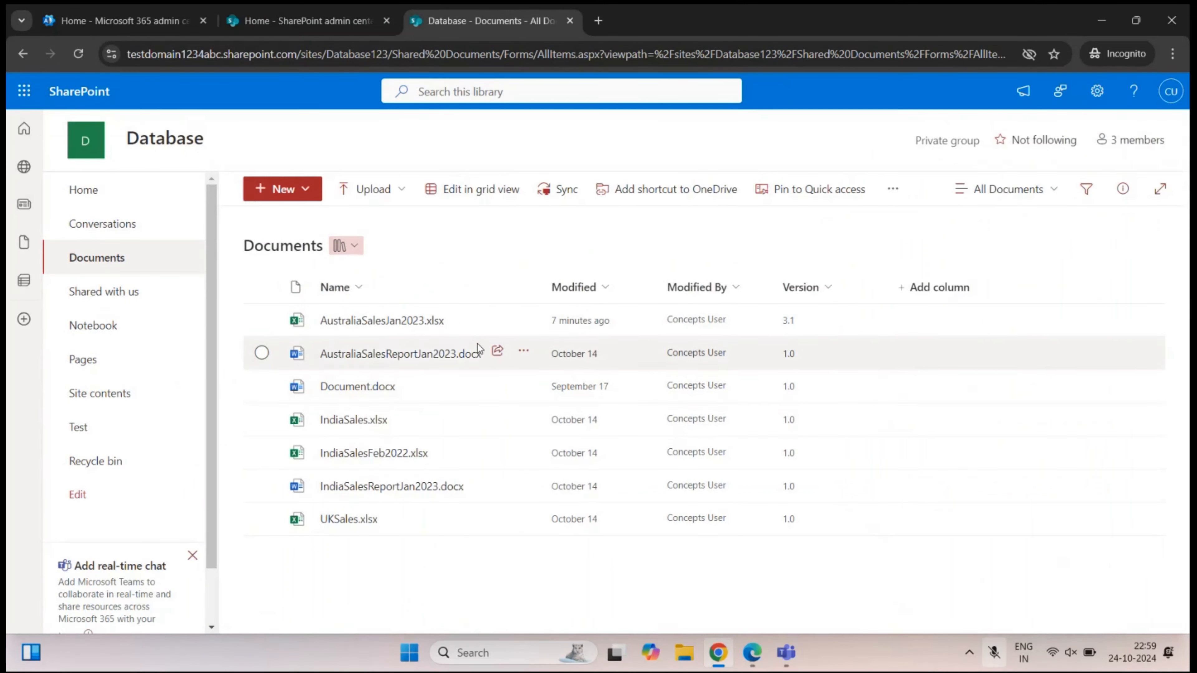
pyautogui.rightClick(387, 323)
pyautogui.click(361, 321)
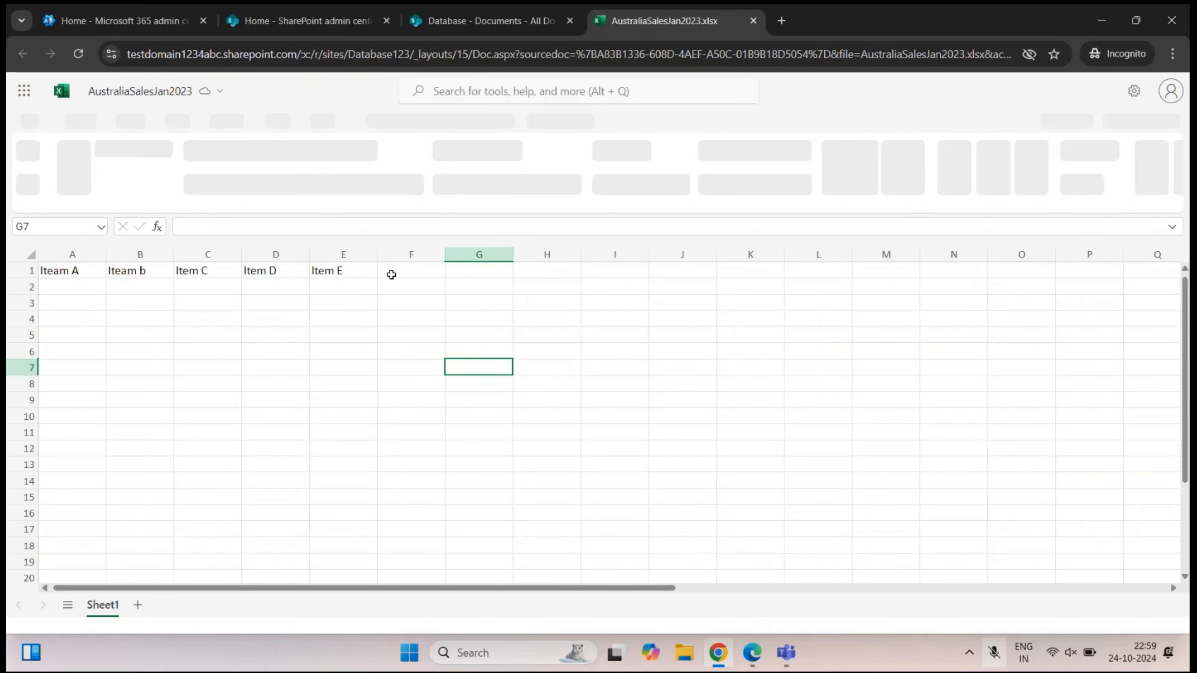
pyautogui.click(392, 274)
pyautogui.write('Item F')
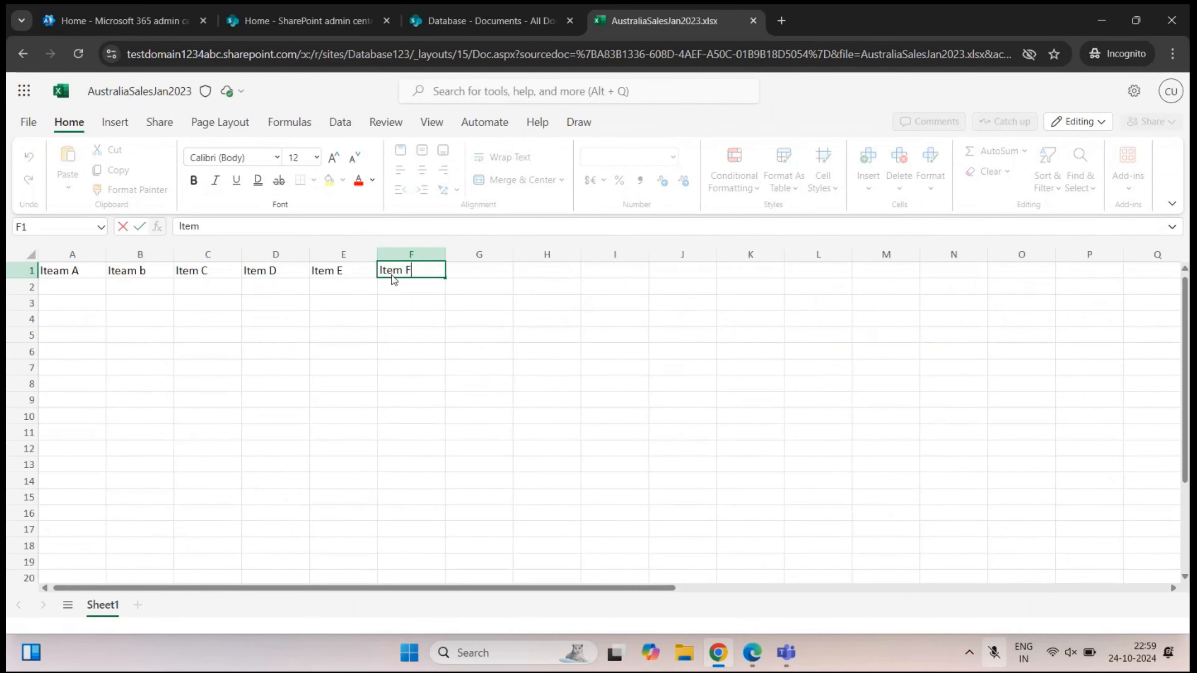
pyautogui.click(633, 424)
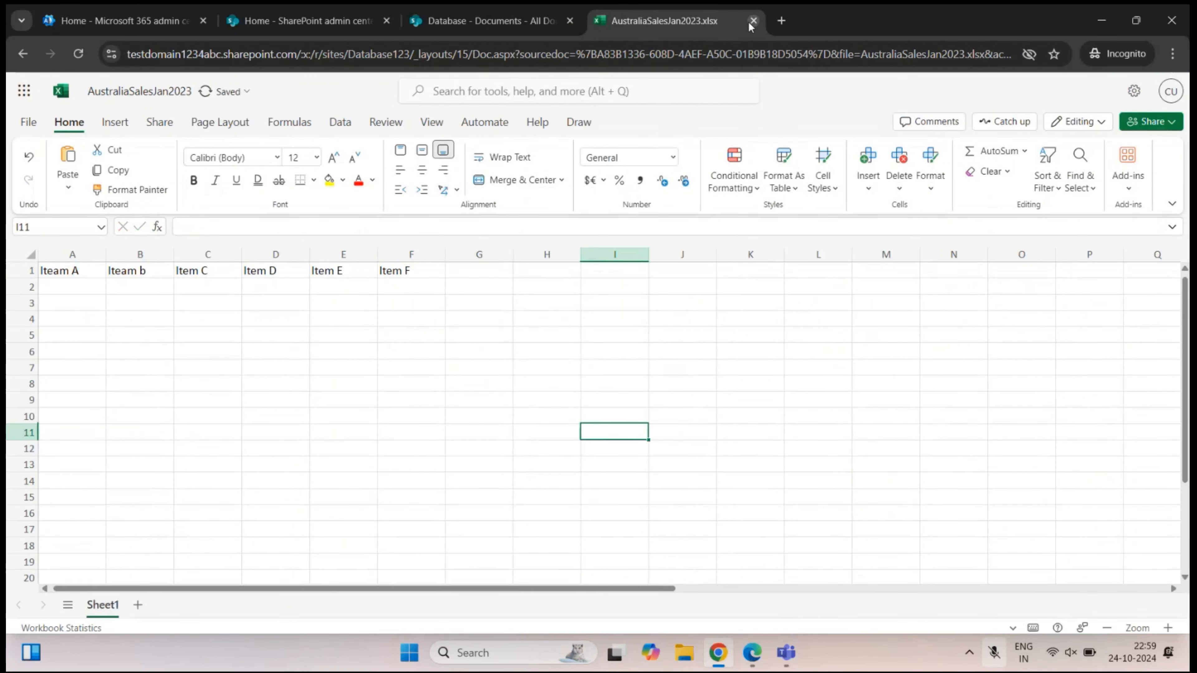
pyautogui.click(753, 20)
pyautogui.press('F5')
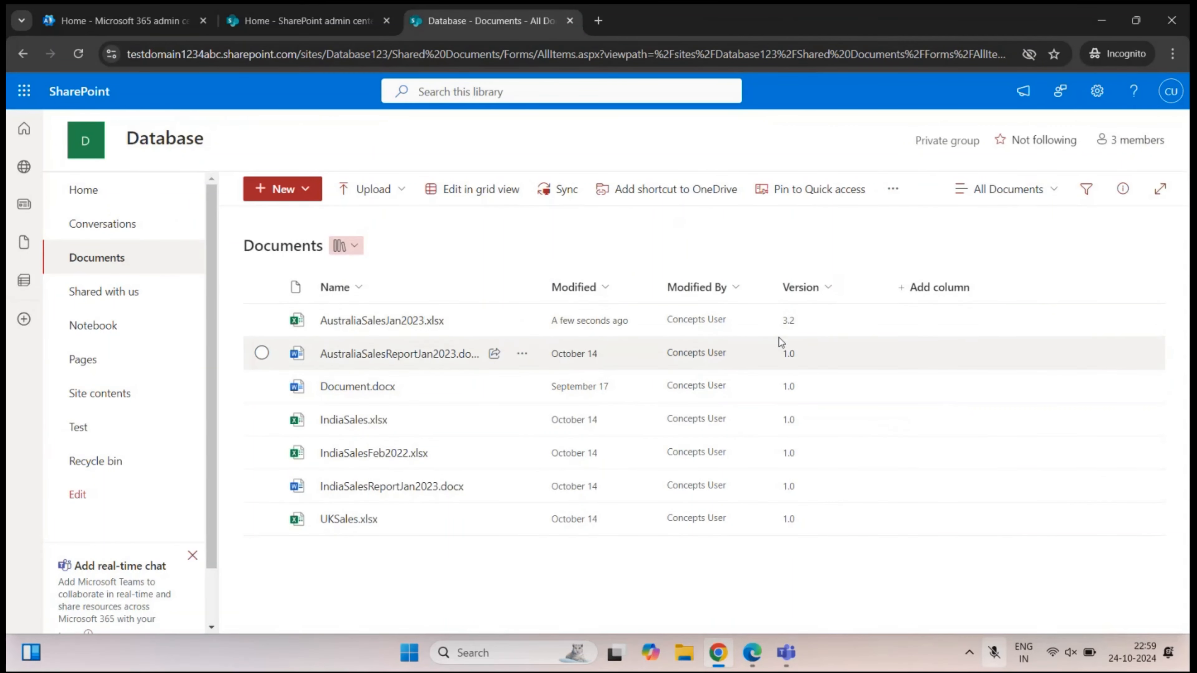
pyautogui.click(801, 327)
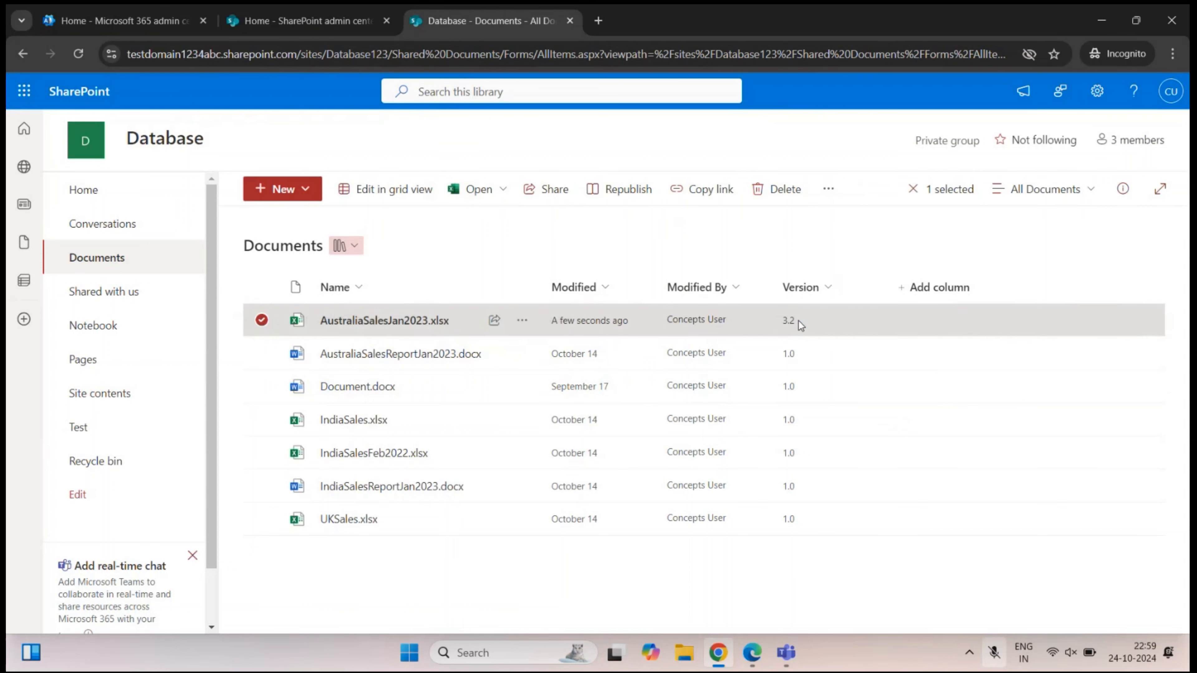
pyautogui.click(735, 245)
# - Switch to Edge, open AustraliaSalesJan2023.xlsx from the Documents library, and examine the items in row 1
pyautogui.click(752, 652)
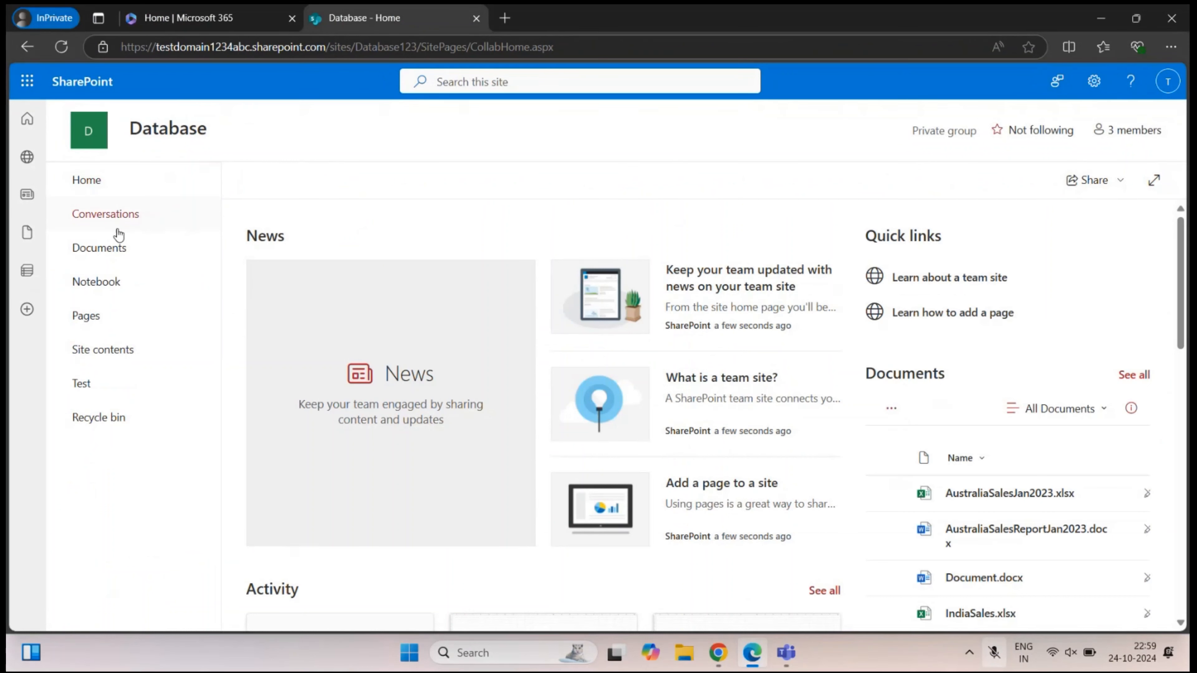
pyautogui.click(110, 255)
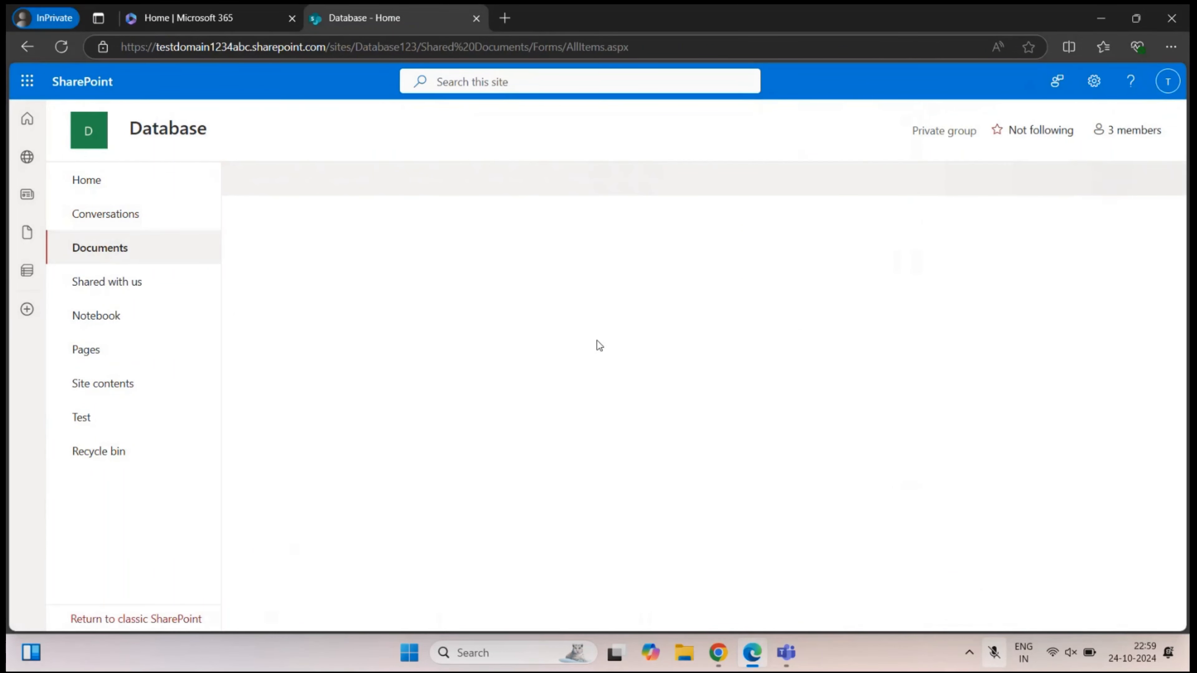
pyautogui.click(398, 311)
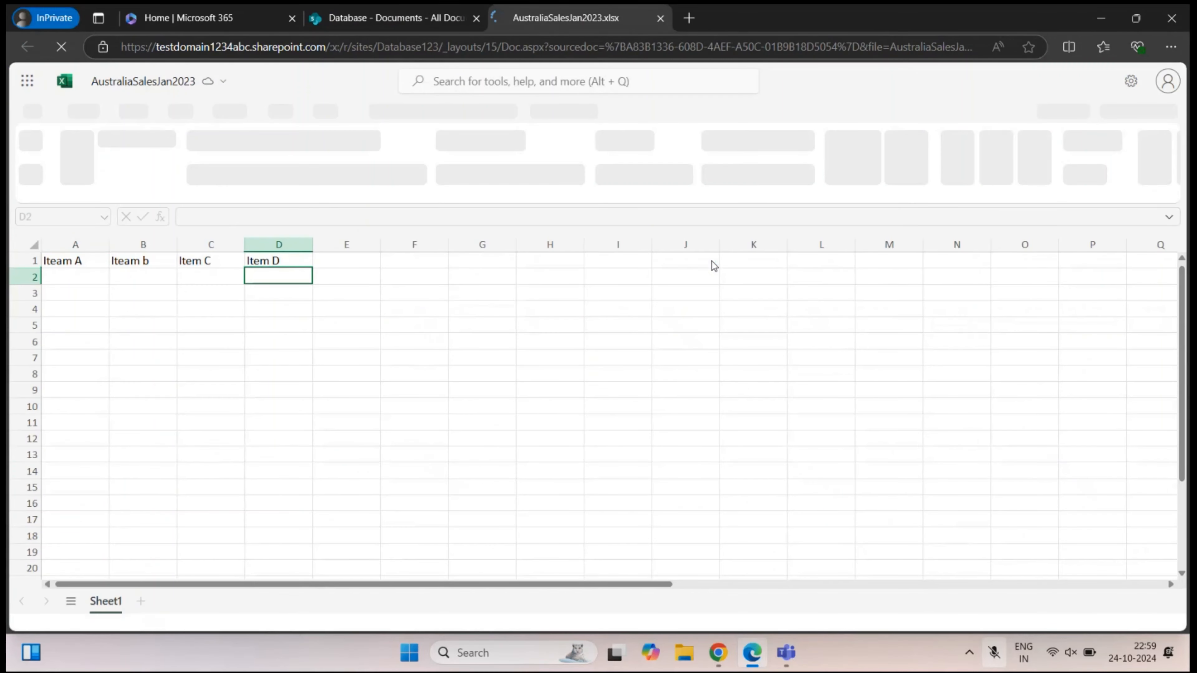
pyautogui.moveTo(80, 261); pyautogui.dragTo(299, 265)
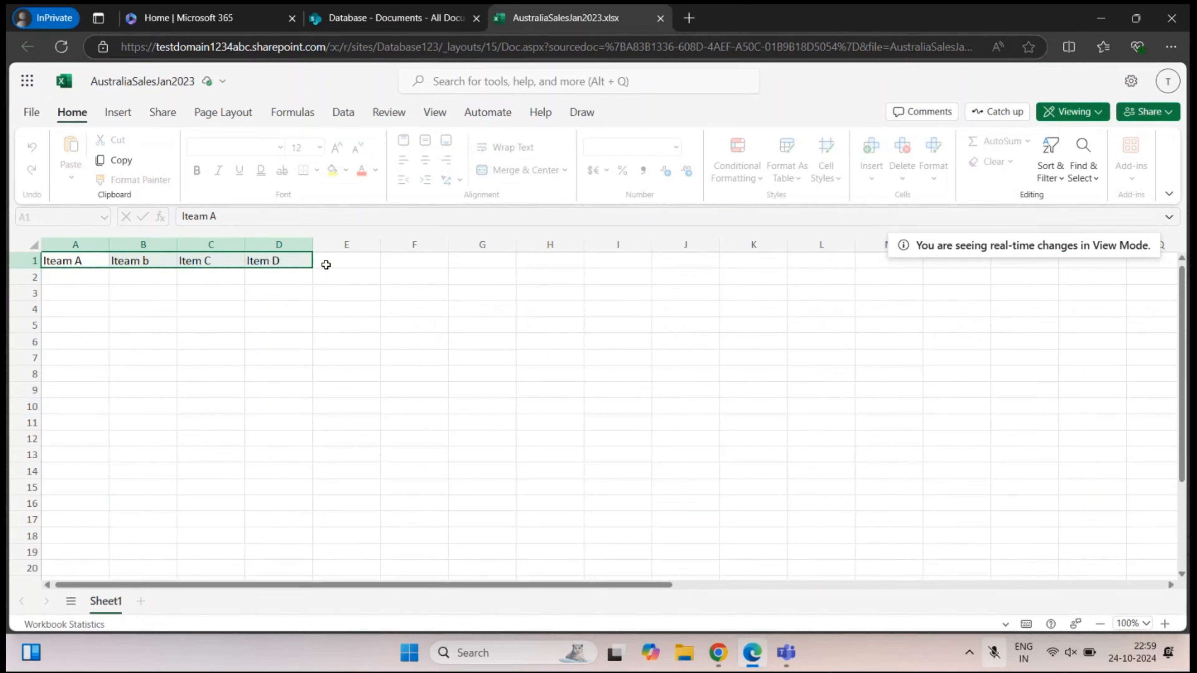
# - Switch to Chrome, open AustraliaSalesJan2023.xlsx there, and examine cells E1 and F1
pyautogui.click(718, 653)
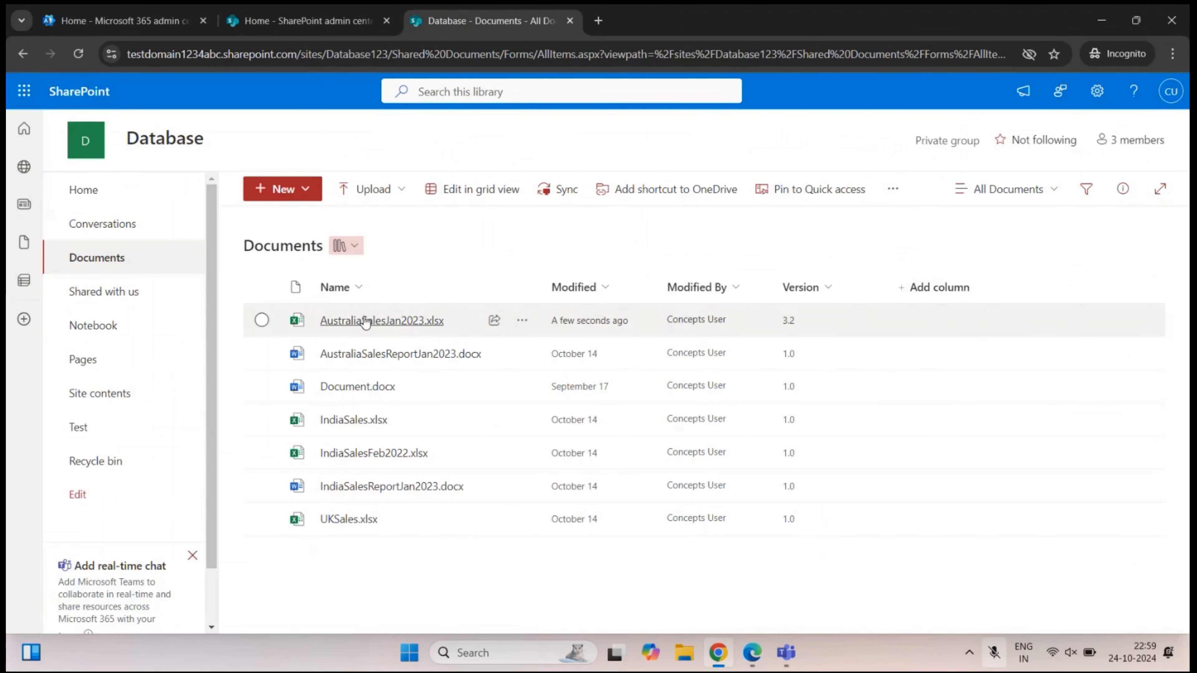
pyautogui.click(382, 325)
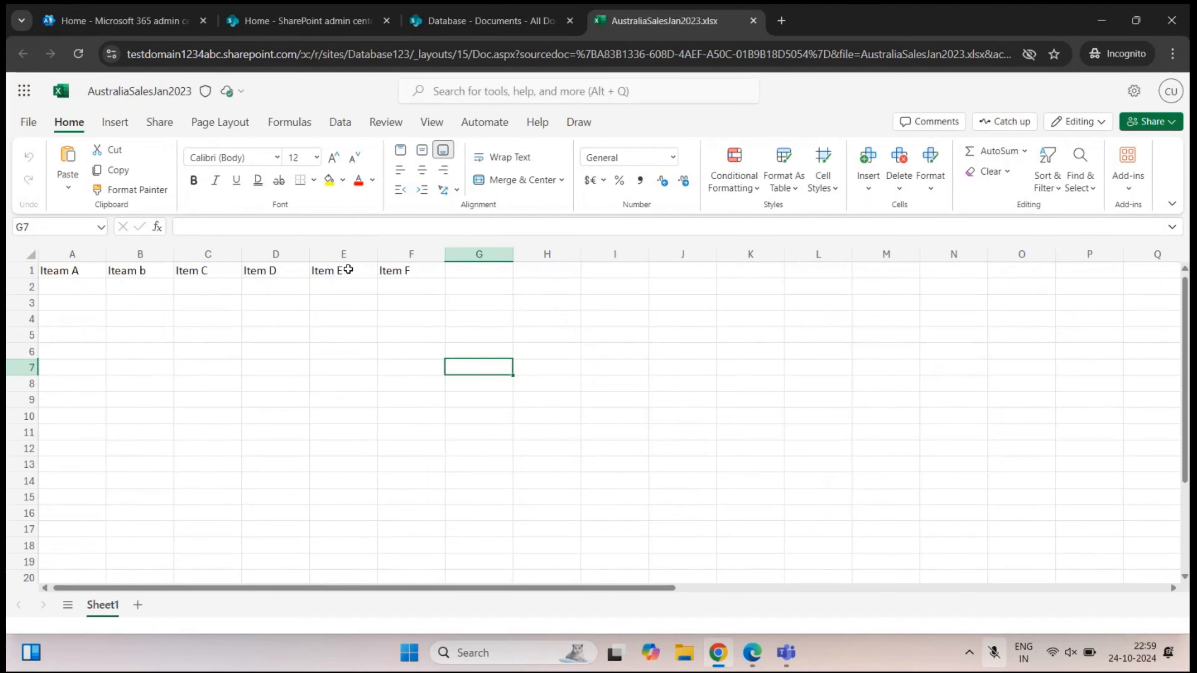
pyautogui.click(358, 272)
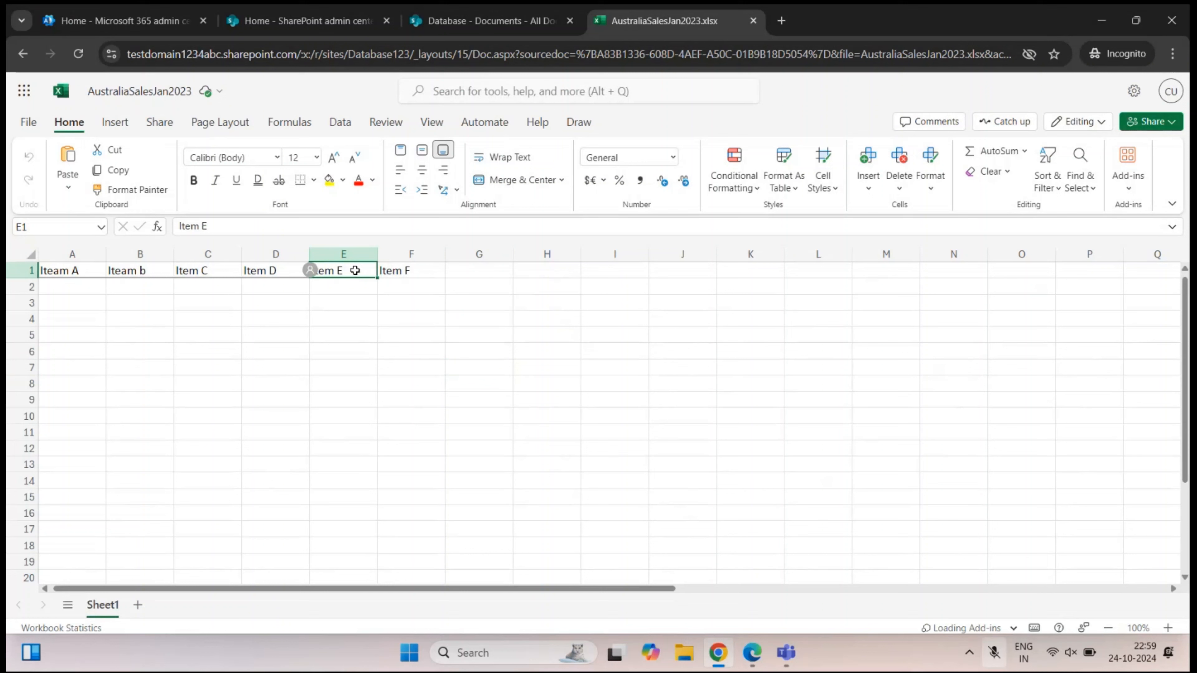
pyautogui.click(421, 270)
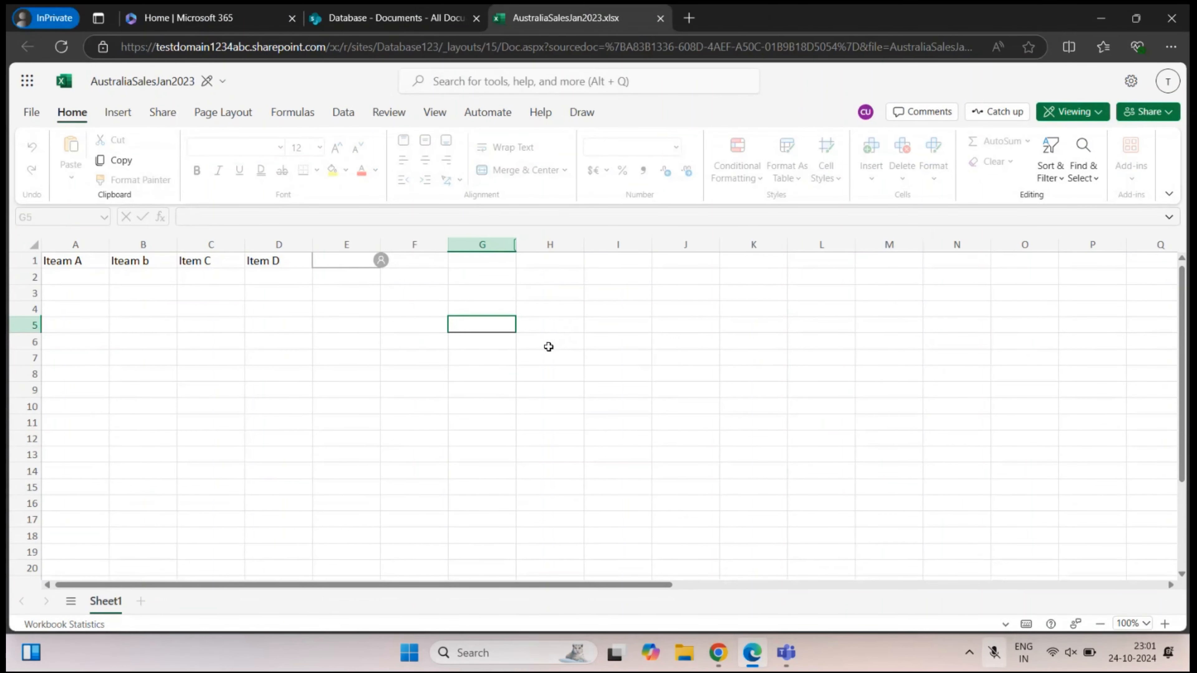
# - Compare the Version column entry of AustraliaSalesJan2023.xlsx between the Documents libraries in Edge and Chrome
pyautogui.click(362, 21)
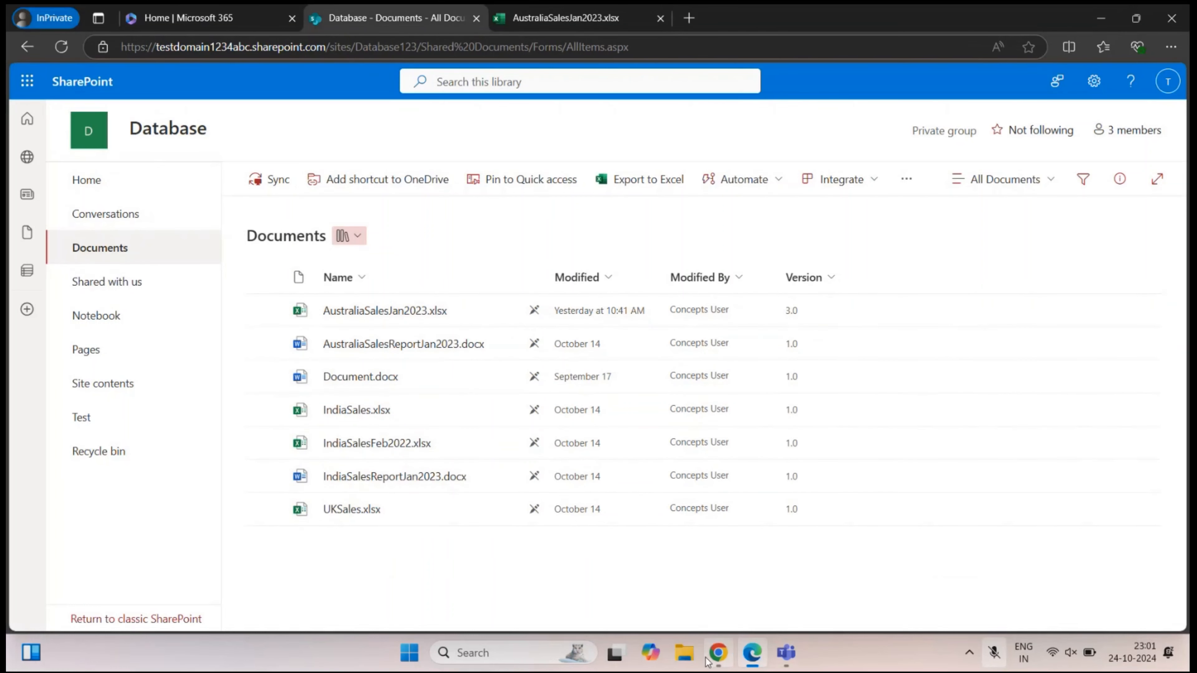
pyautogui.click(718, 652)
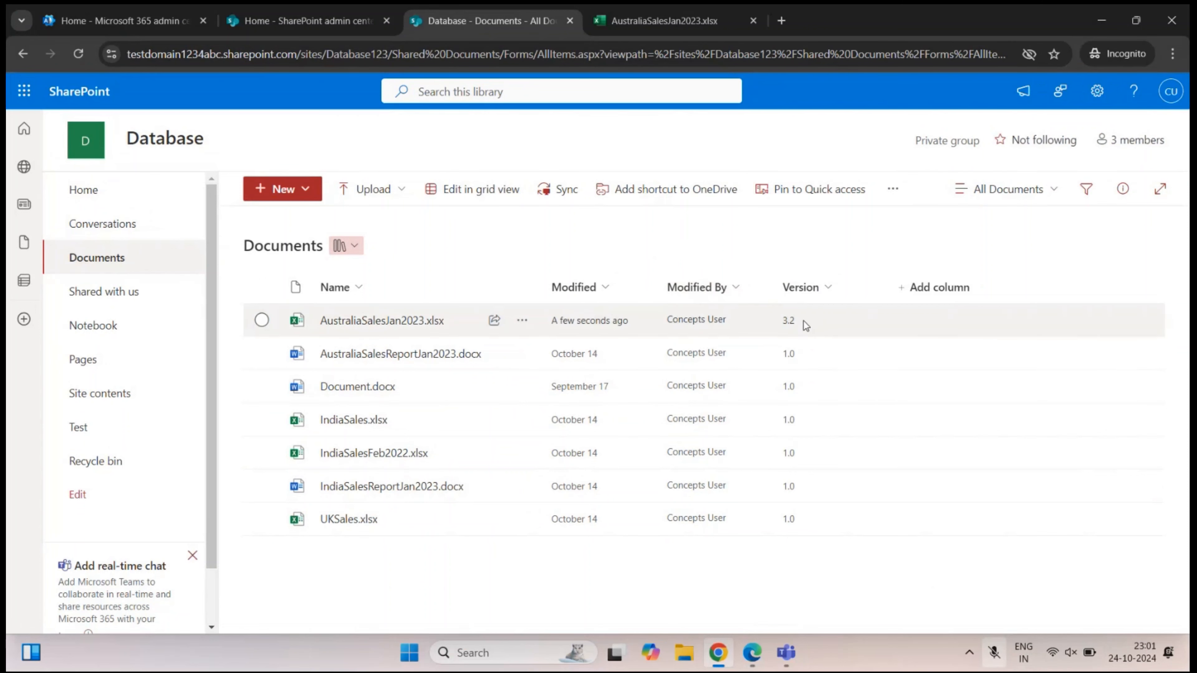
pyautogui.click(752, 653)
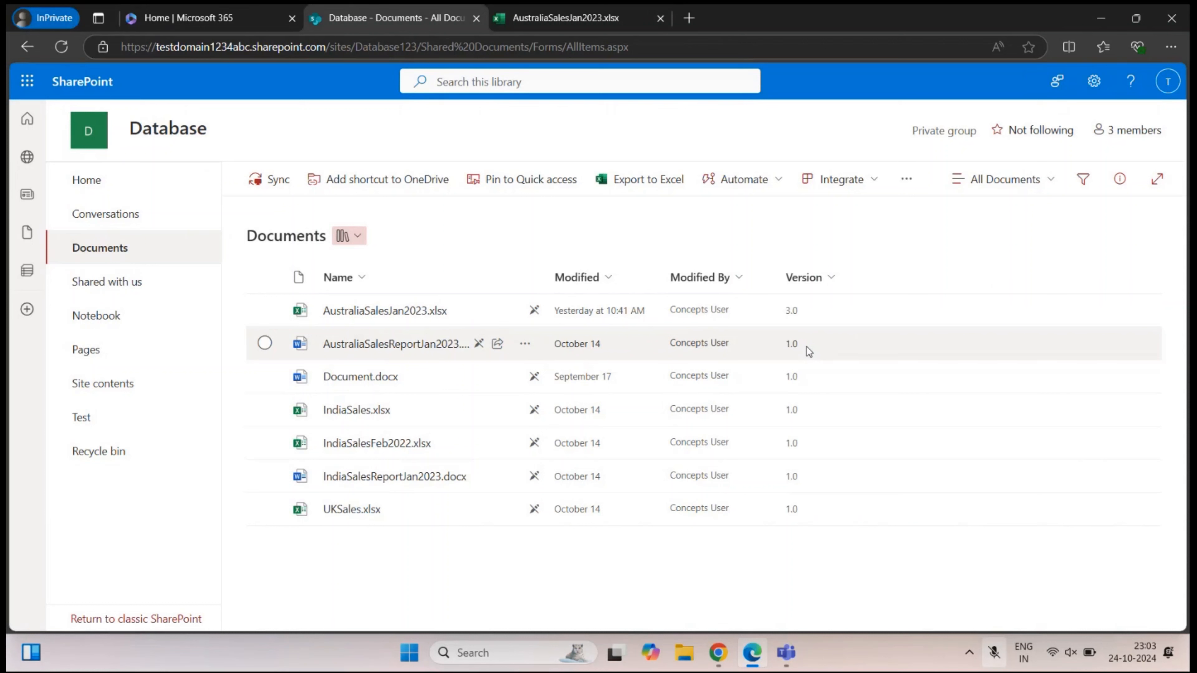
# - Switch to Chrome and republish AustraliaSalesJan2023.xlsx as a major version with the comment "work is done."
pyautogui.click(718, 653)
pyautogui.moveTo(705, 389)
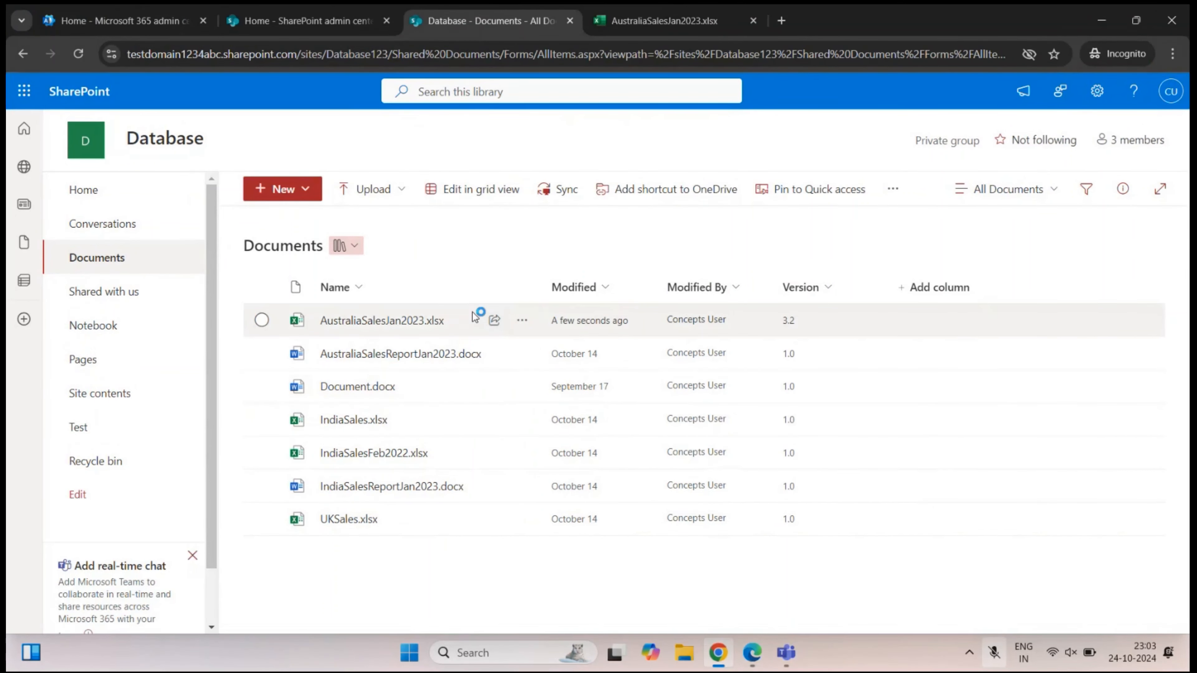
pyautogui.rightClick(386, 329)
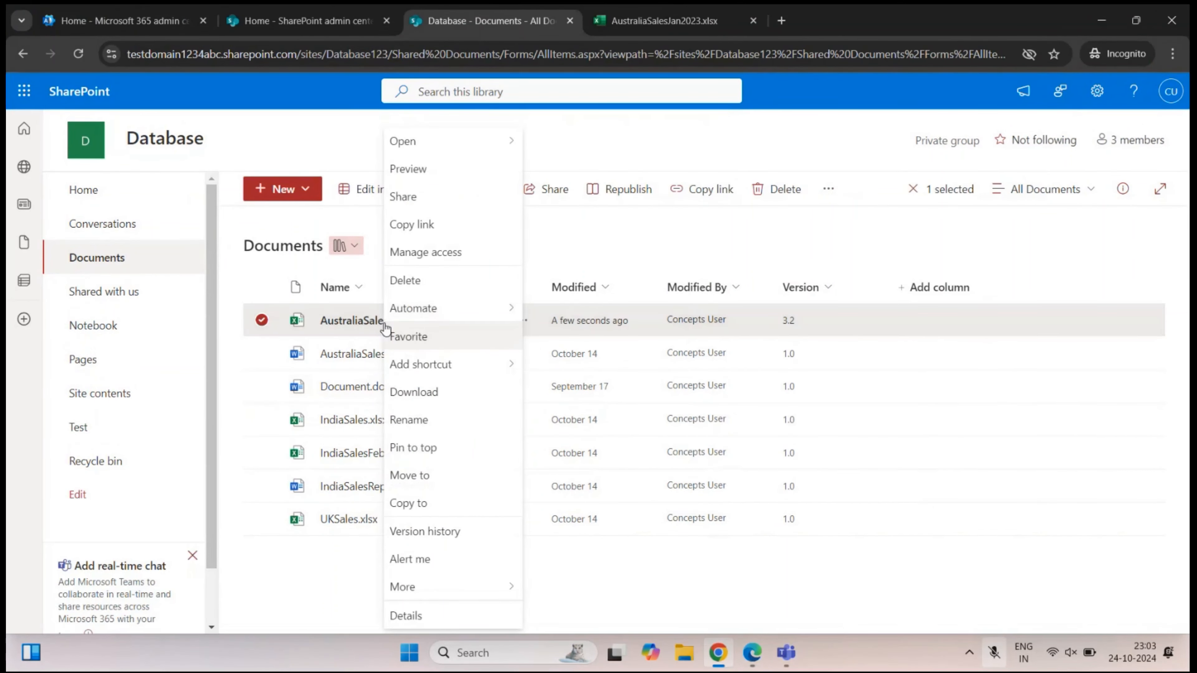
pyautogui.moveTo(455, 587)
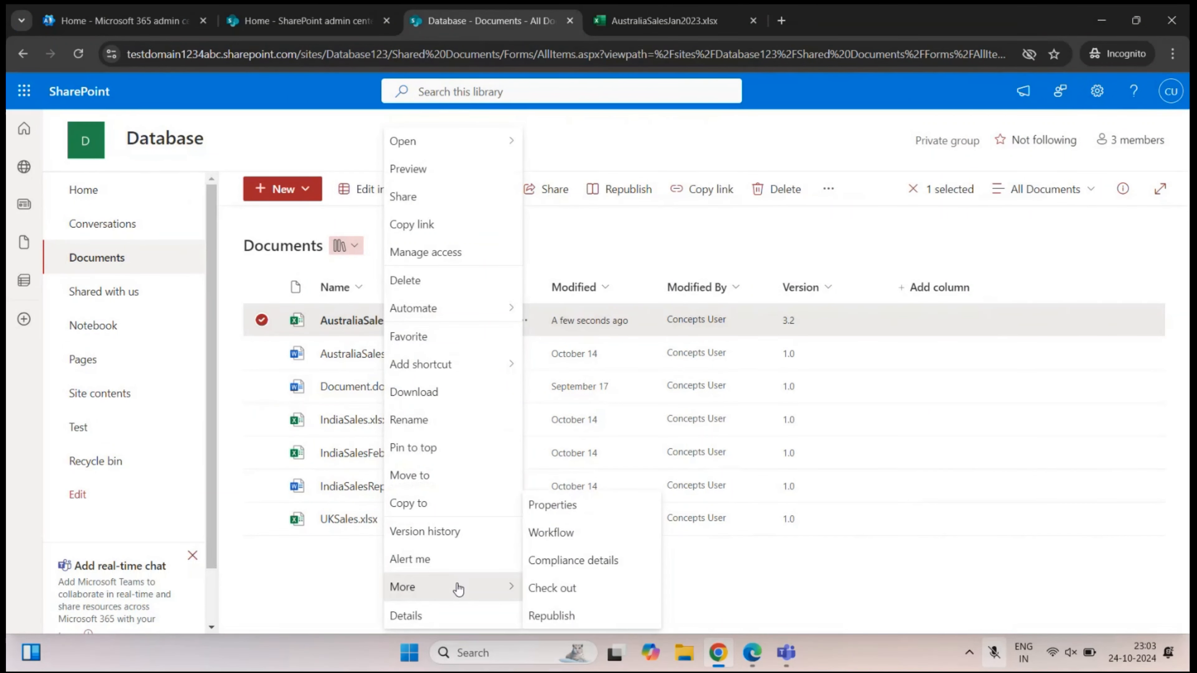
pyautogui.click(563, 616)
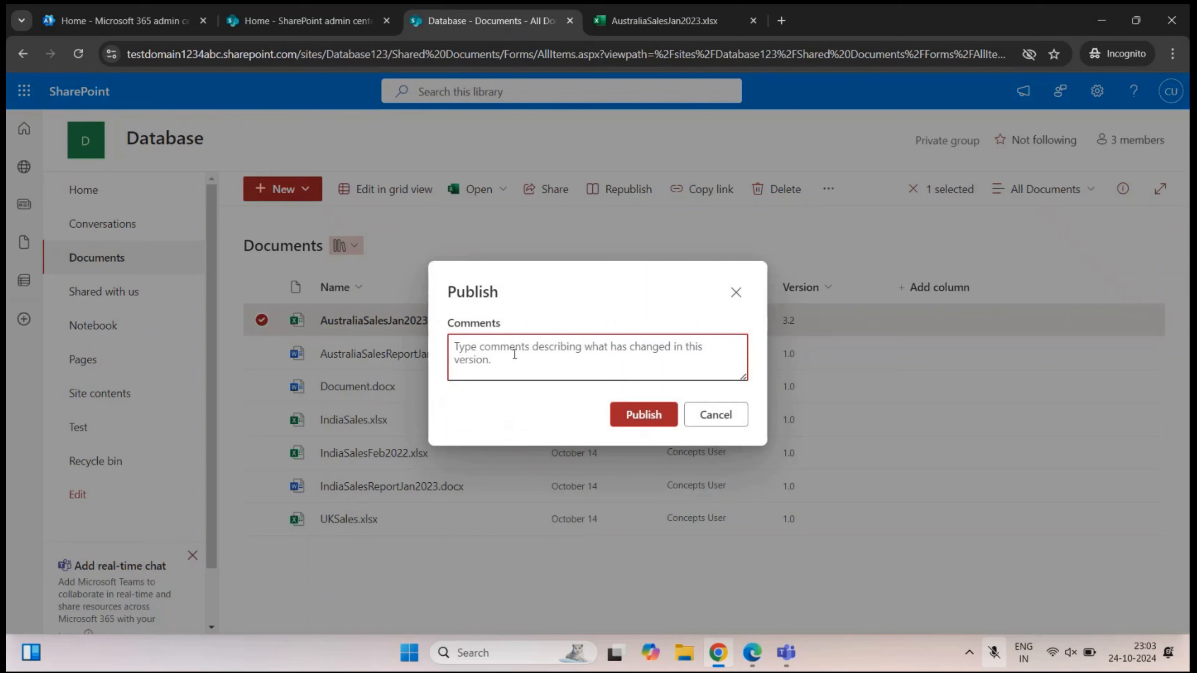
pyautogui.write('work is do')
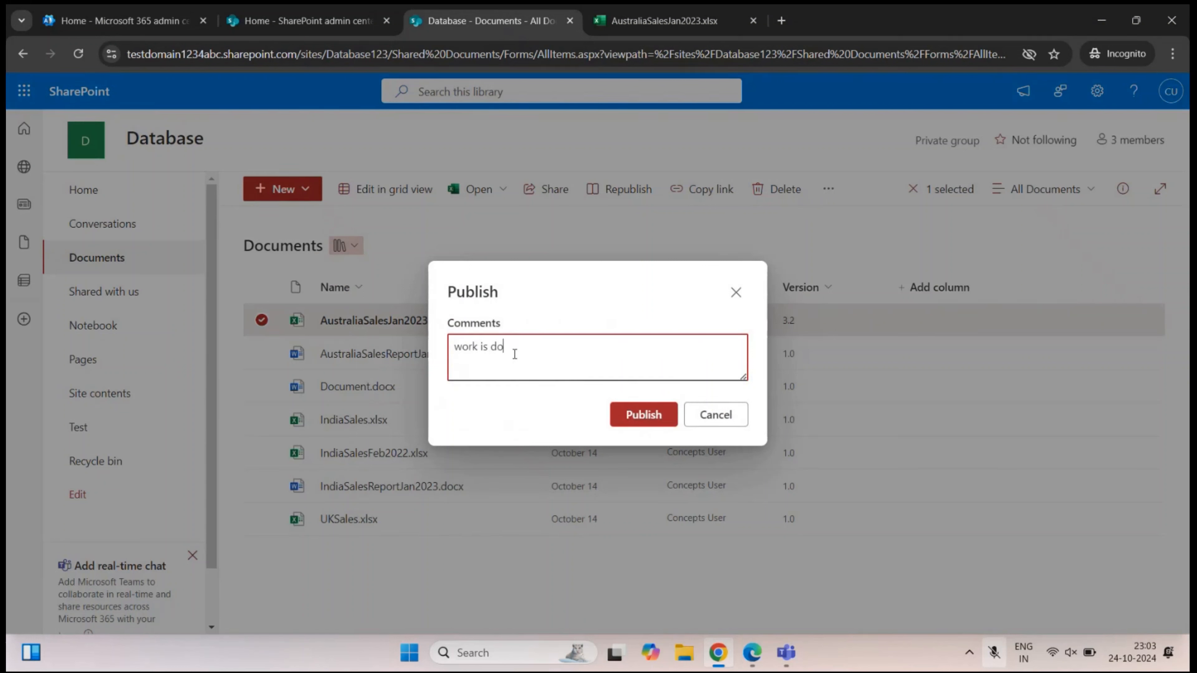
pyautogui.write('ne.')
pyautogui.click(643, 415)
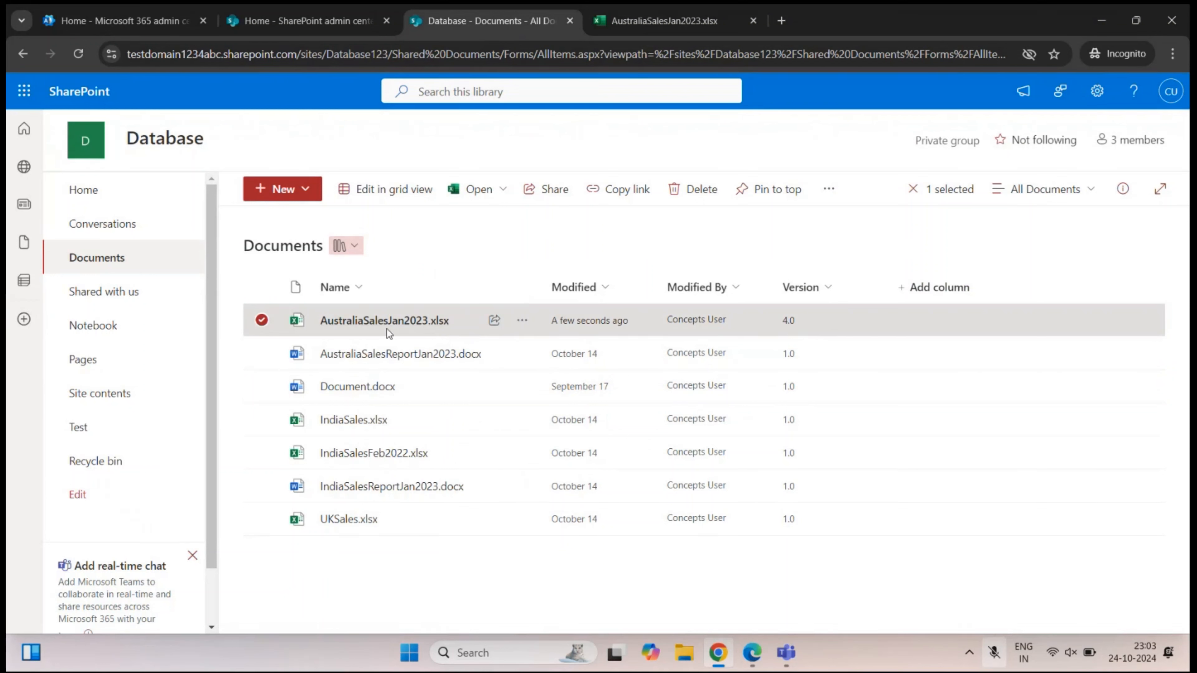
# - Review the version history of AustraliaSalesJan2023.xlsx, including the comments, and close it
pyautogui.rightClick(377, 324)
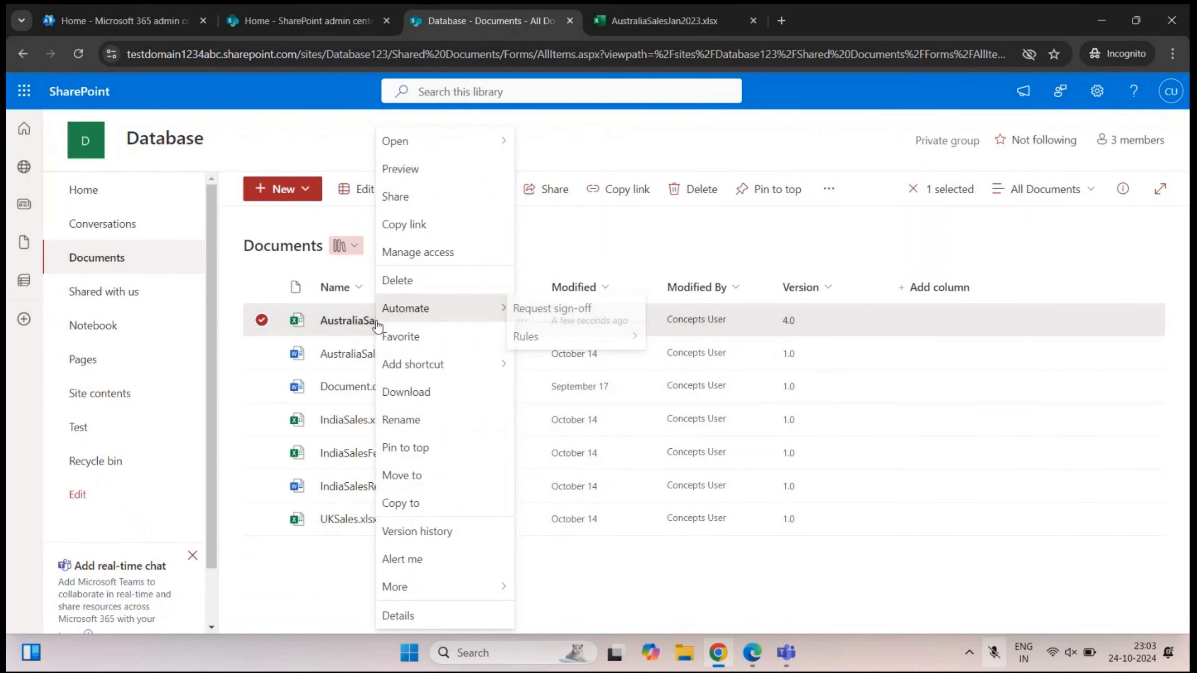
pyautogui.click(448, 532)
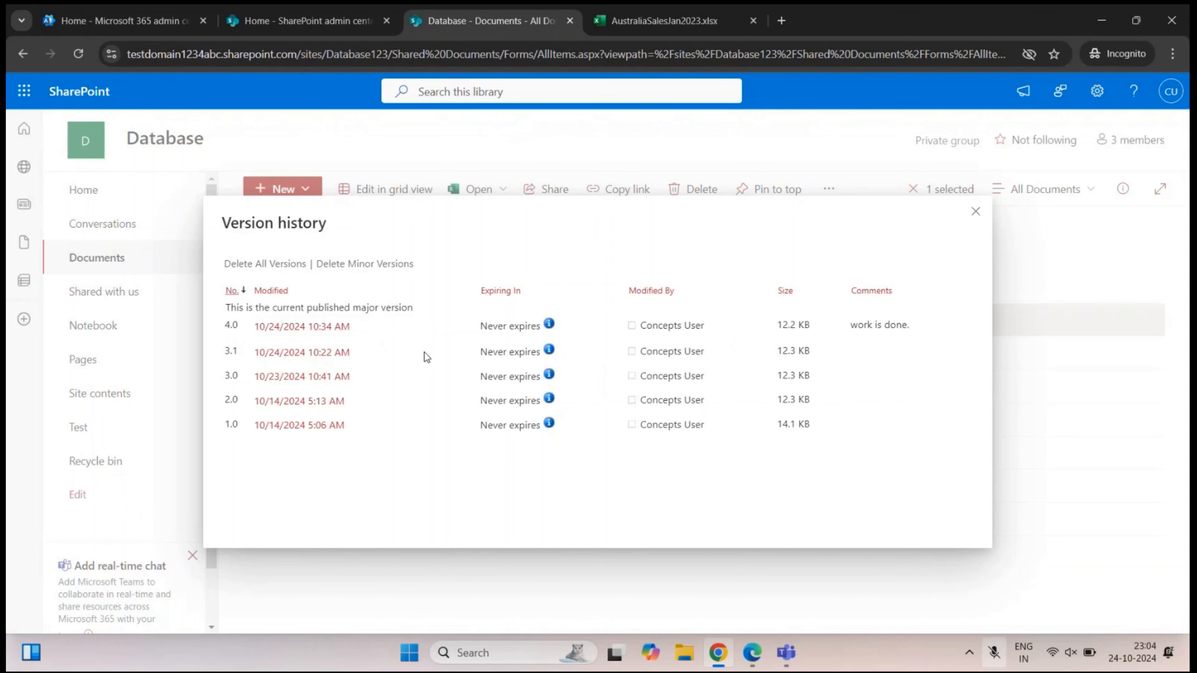
pyautogui.click(976, 211)
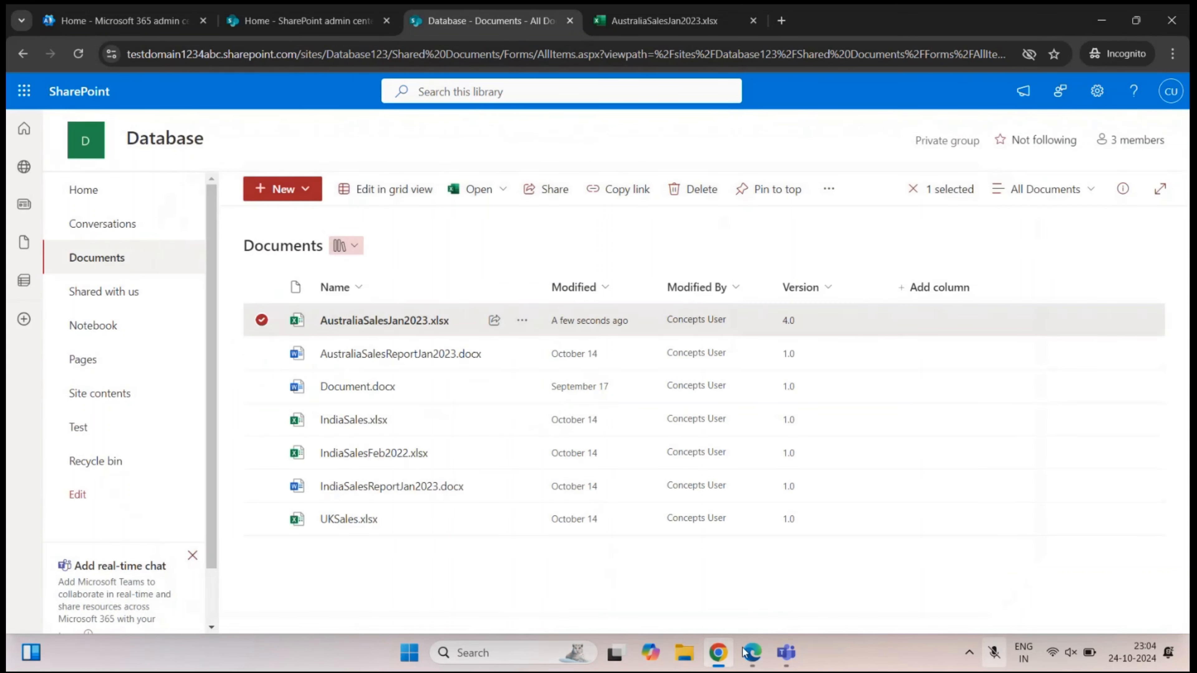
# - Switch to Edge, refresh the Documents library, open AustraliaSalesJan2023.xlsx, and examine the items in row 1
pyautogui.click(752, 653)
pyautogui.click(62, 47)
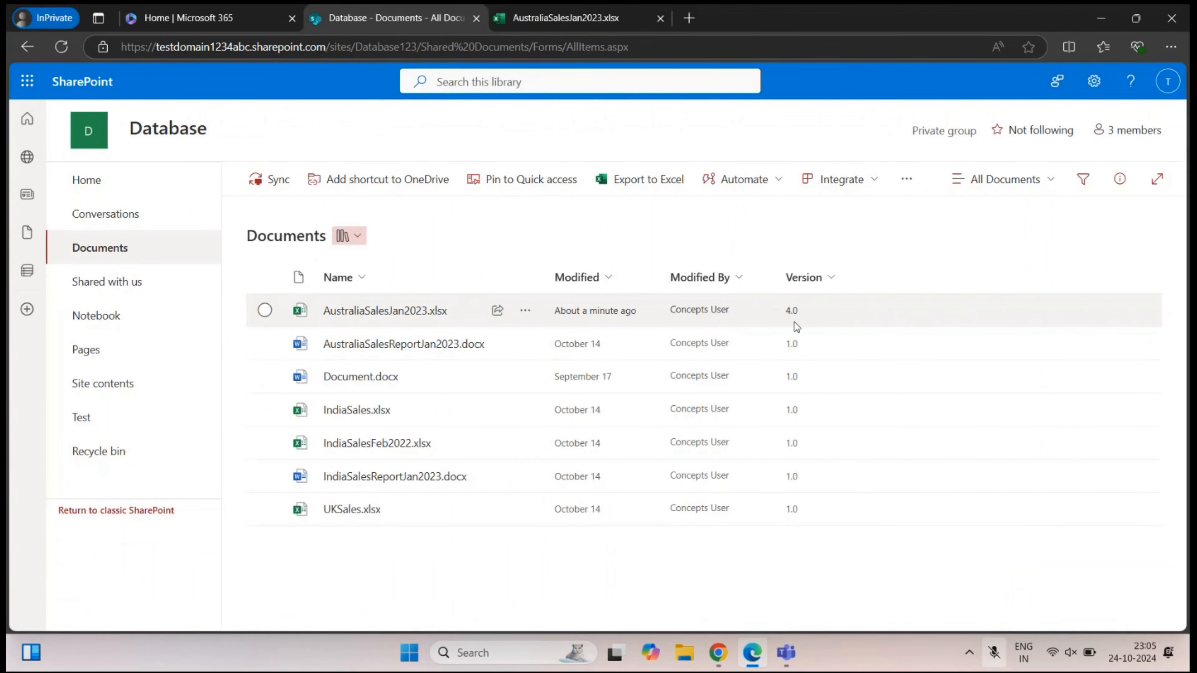
pyautogui.click(384, 312)
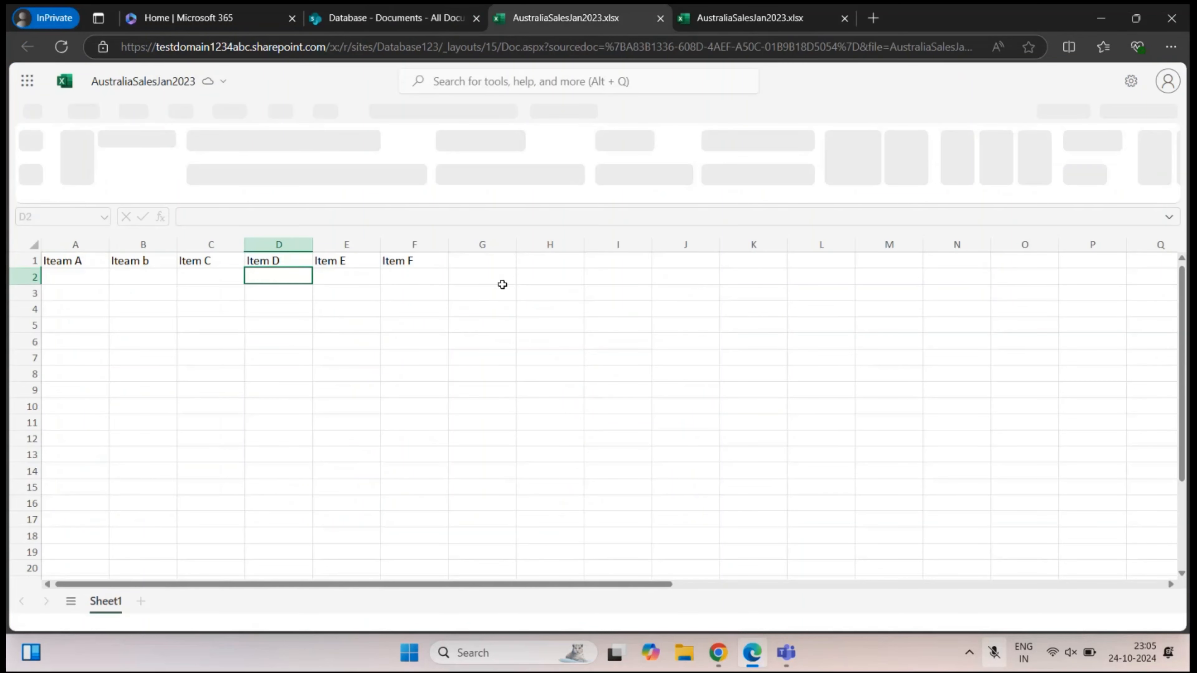
pyautogui.moveTo(85, 265); pyautogui.dragTo(441, 260)
pyautogui.click(417, 267)
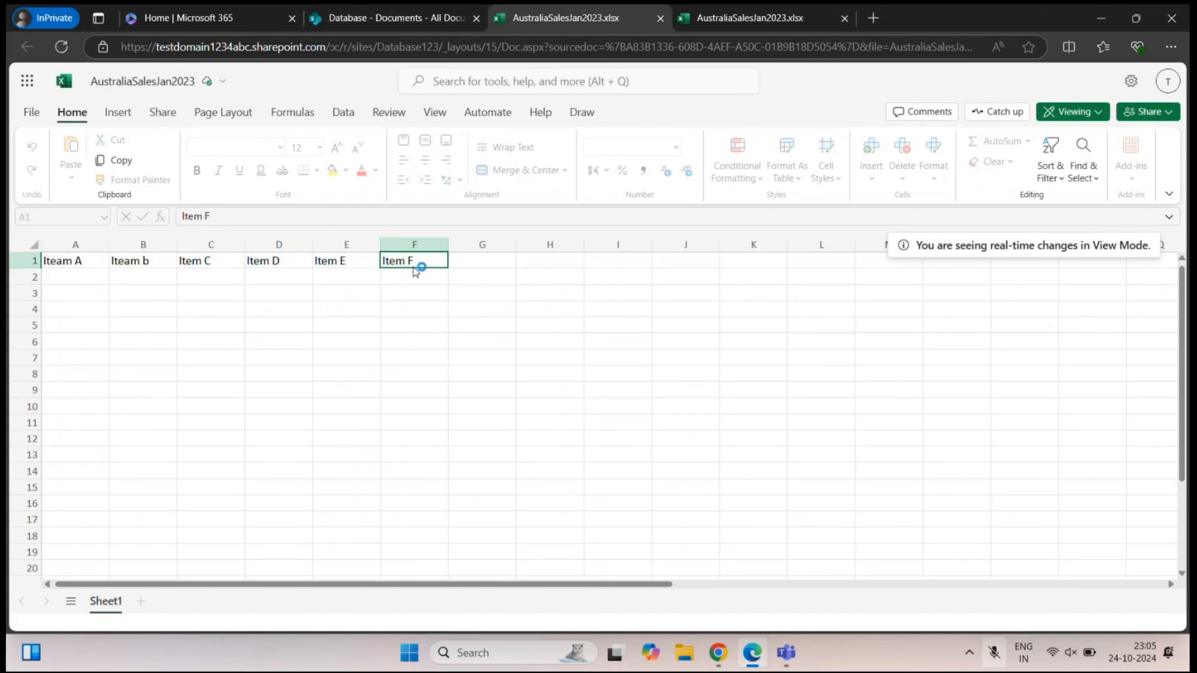
pyautogui.click(357, 266)
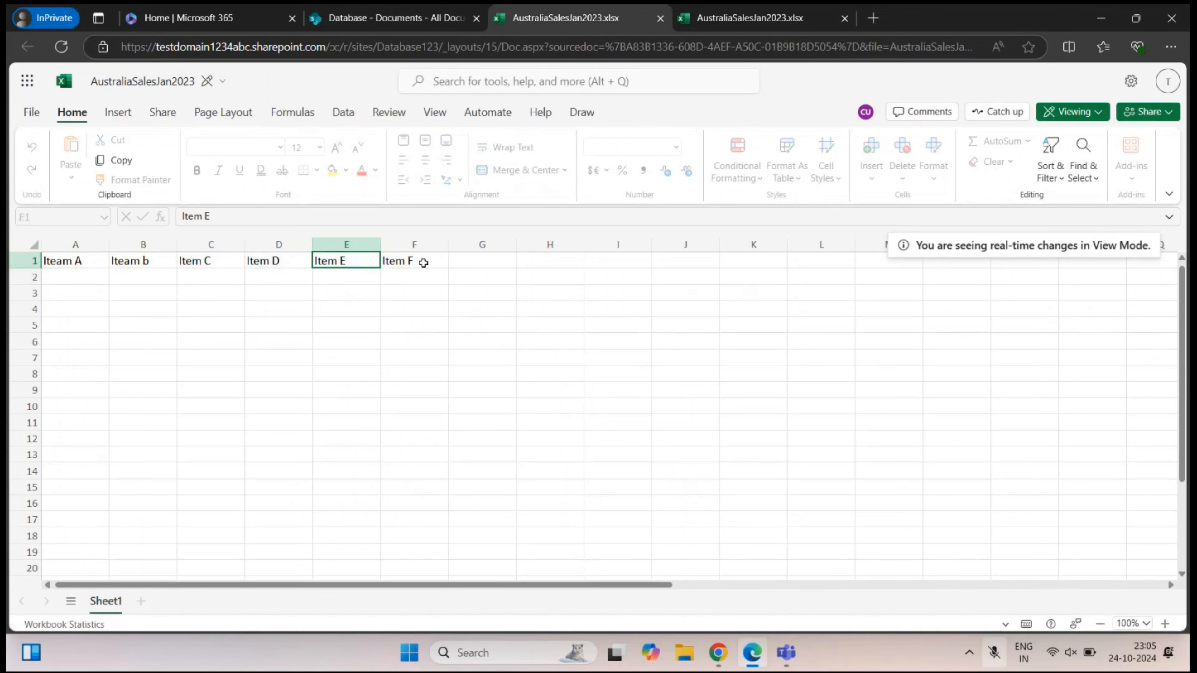
pyautogui.moveTo(421, 262); pyautogui.dragTo(338, 263)
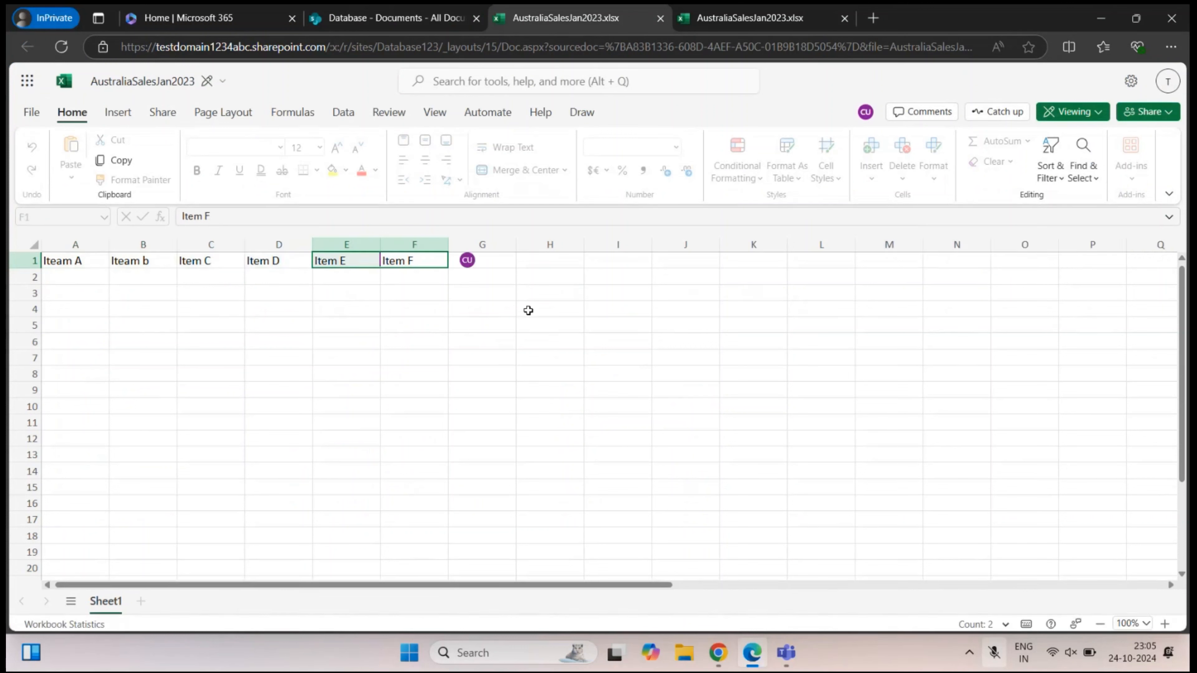
pyautogui.click(518, 322)
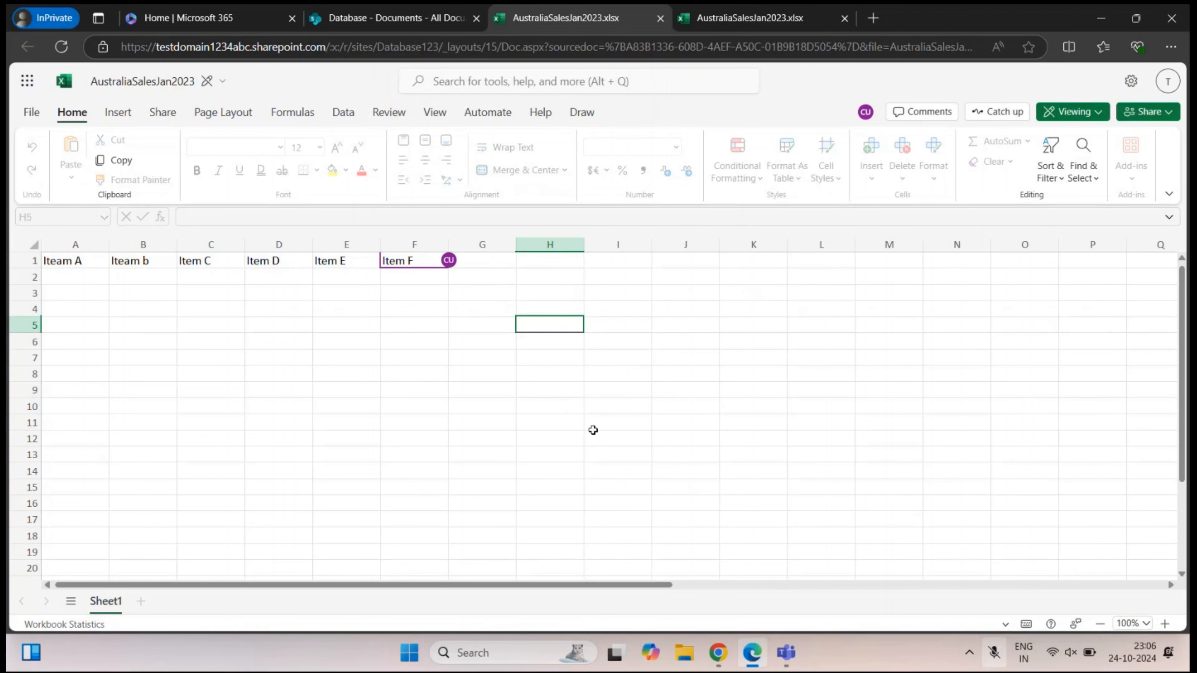
# - Switch to Chrome, enter Item G in cell G1 of AustraliaSalesJan2023.xlsx, close the workbook, and refresh the Documents library
pyautogui.click(716, 656)
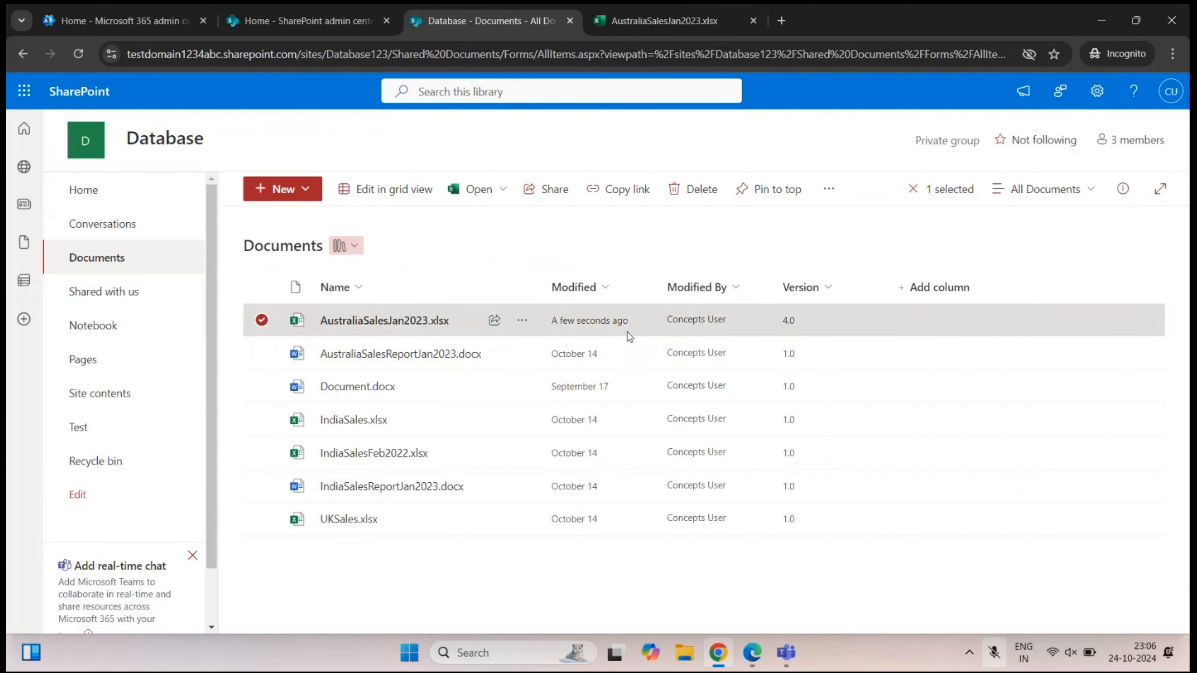
pyautogui.click(397, 320)
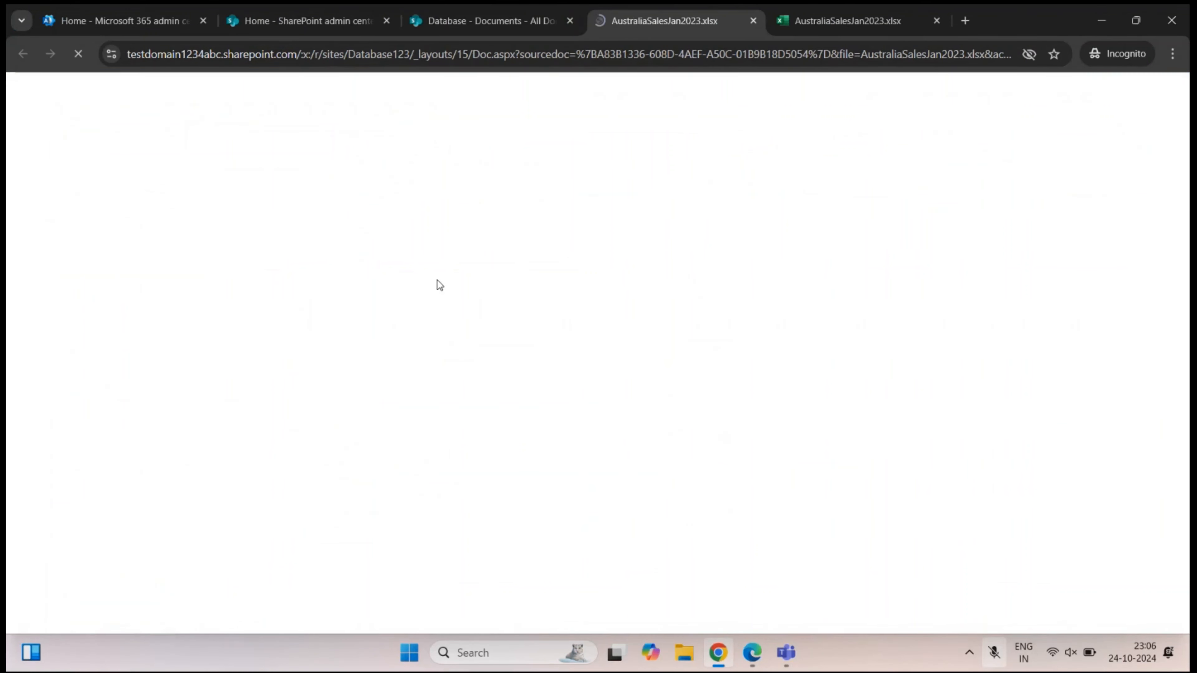
pyautogui.click(457, 271)
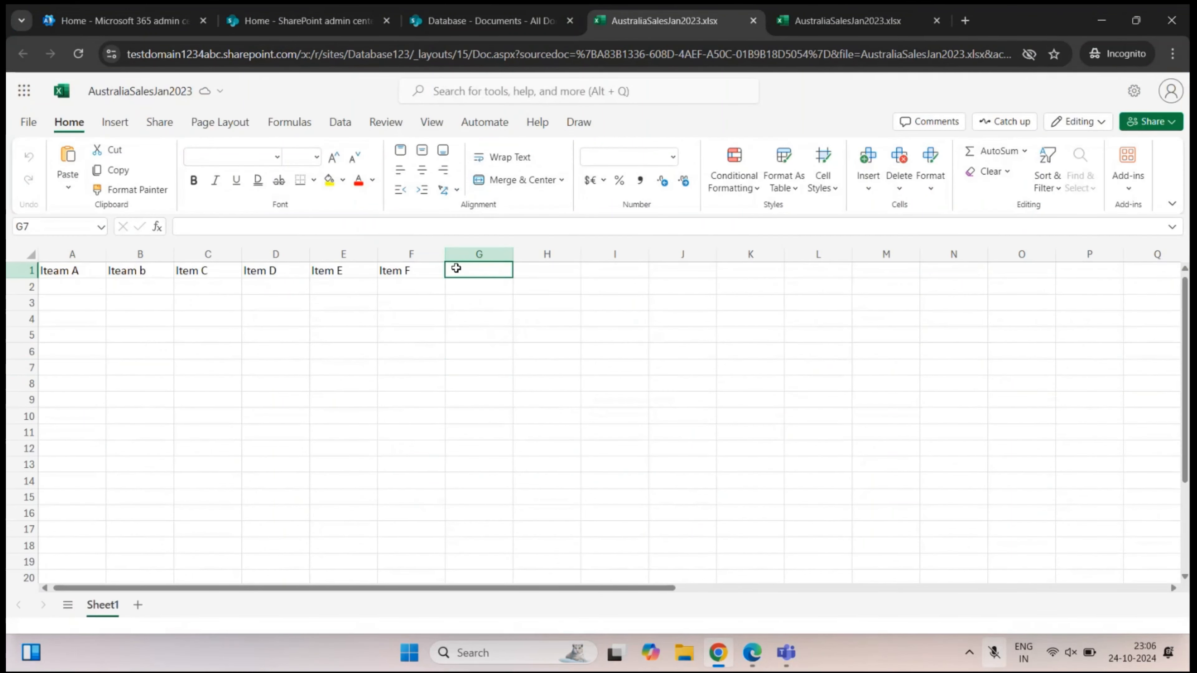
pyautogui.write('Ite')
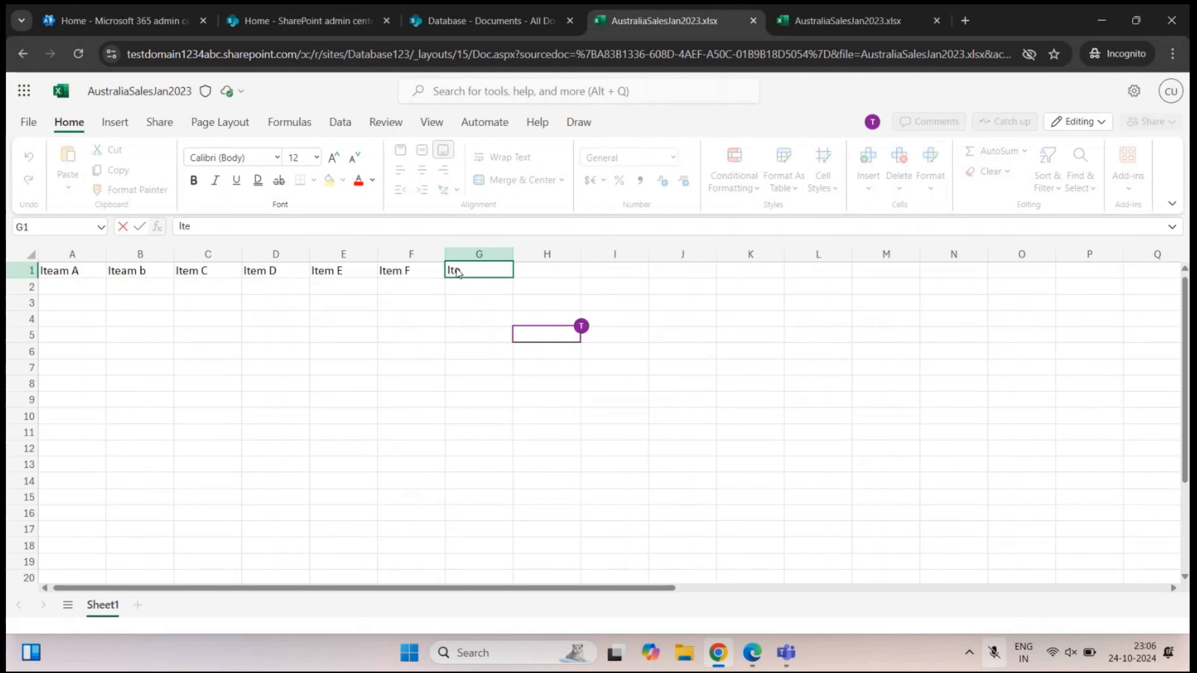
pyautogui.write('m G')
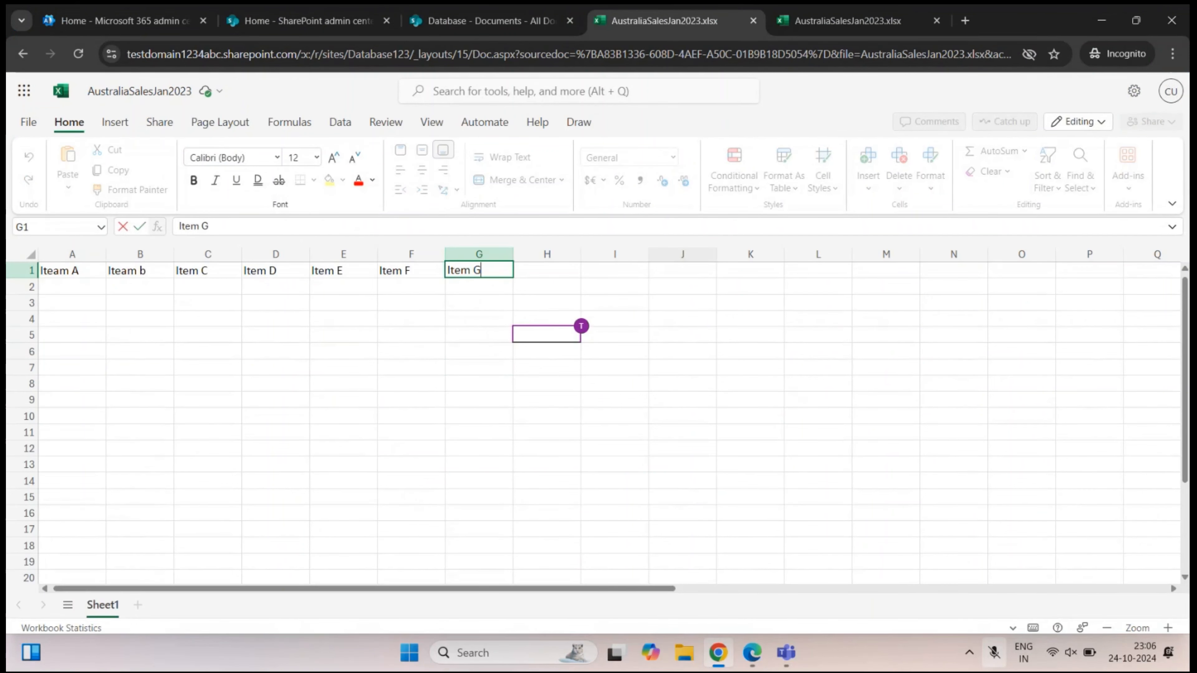
pyautogui.click(701, 273)
pyautogui.click(753, 21)
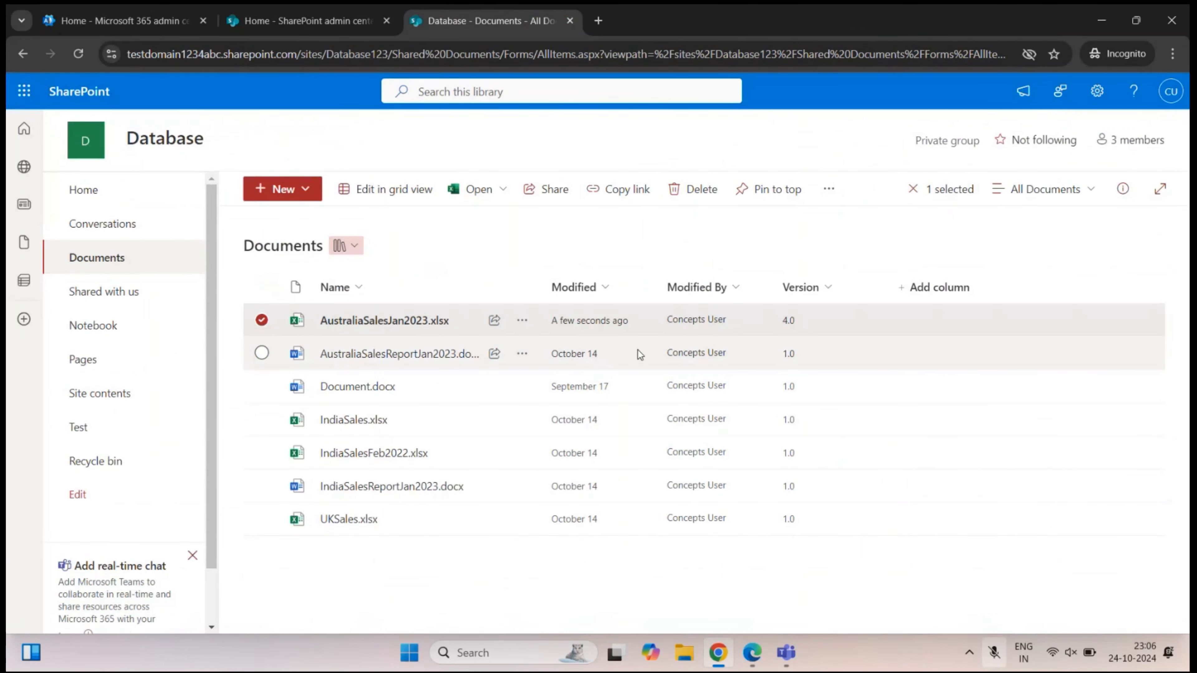
pyautogui.click(77, 54)
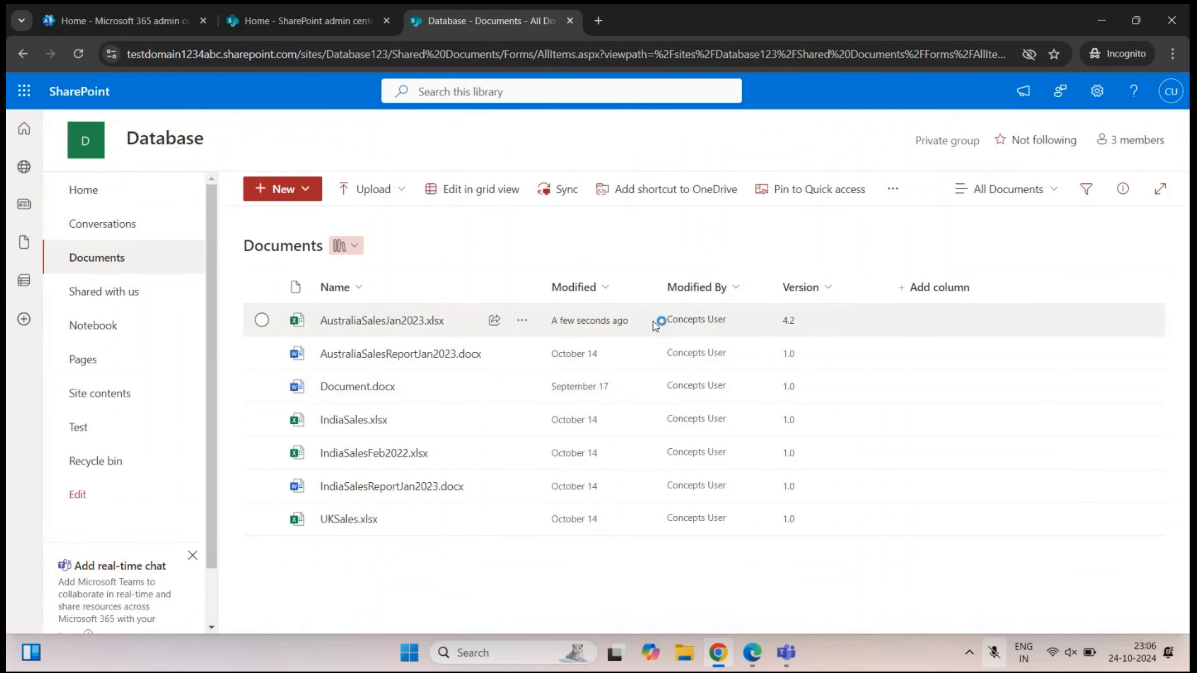
# - Switch to Edge, close the extra workbook tab, and refresh the Documents library to check the version of AustraliaSalesJan2023.xlsx
pyautogui.click(752, 656)
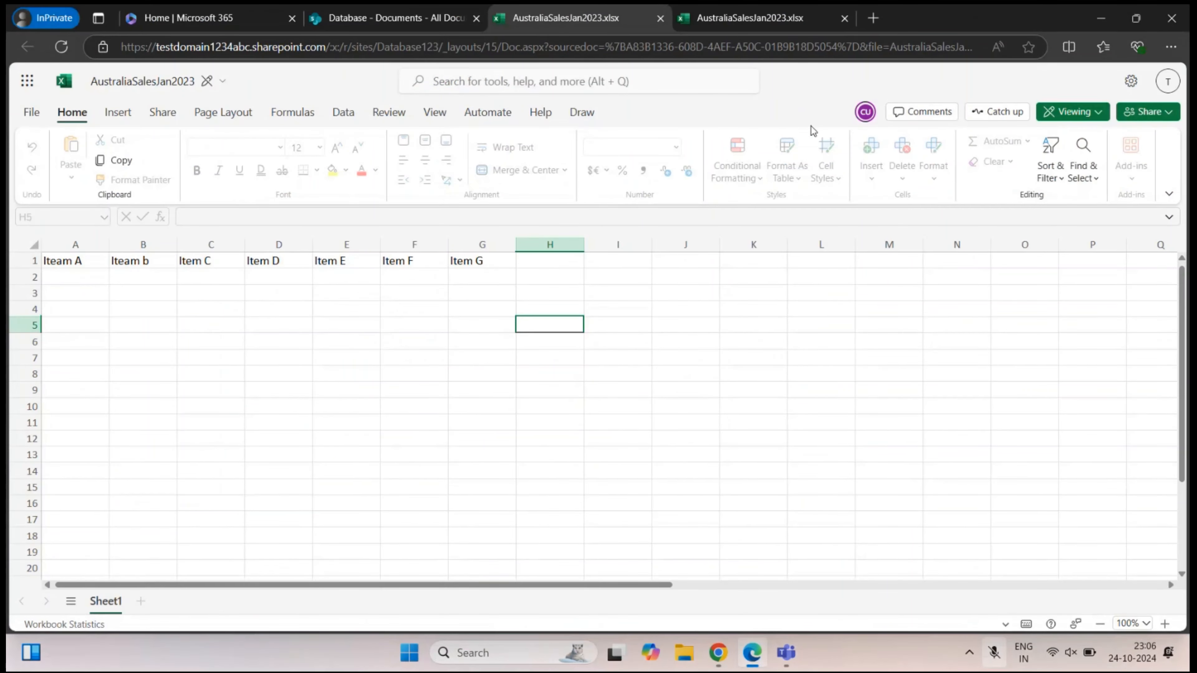
pyautogui.click(844, 18)
pyautogui.click(398, 17)
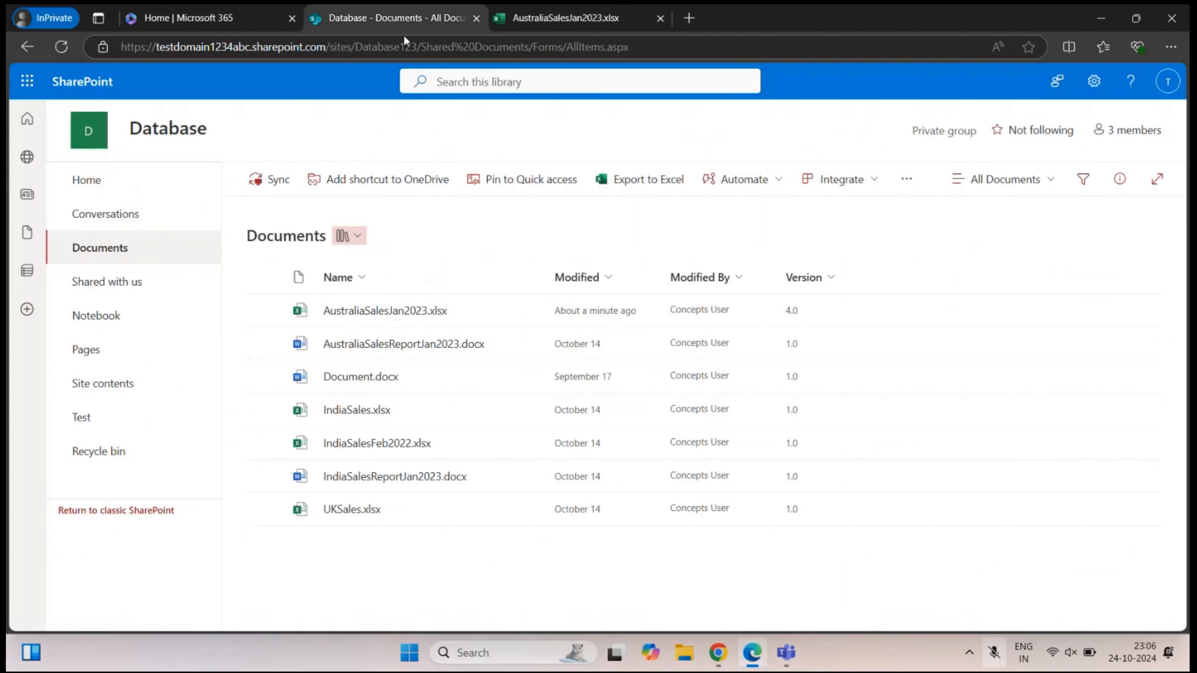
pyautogui.click(62, 47)
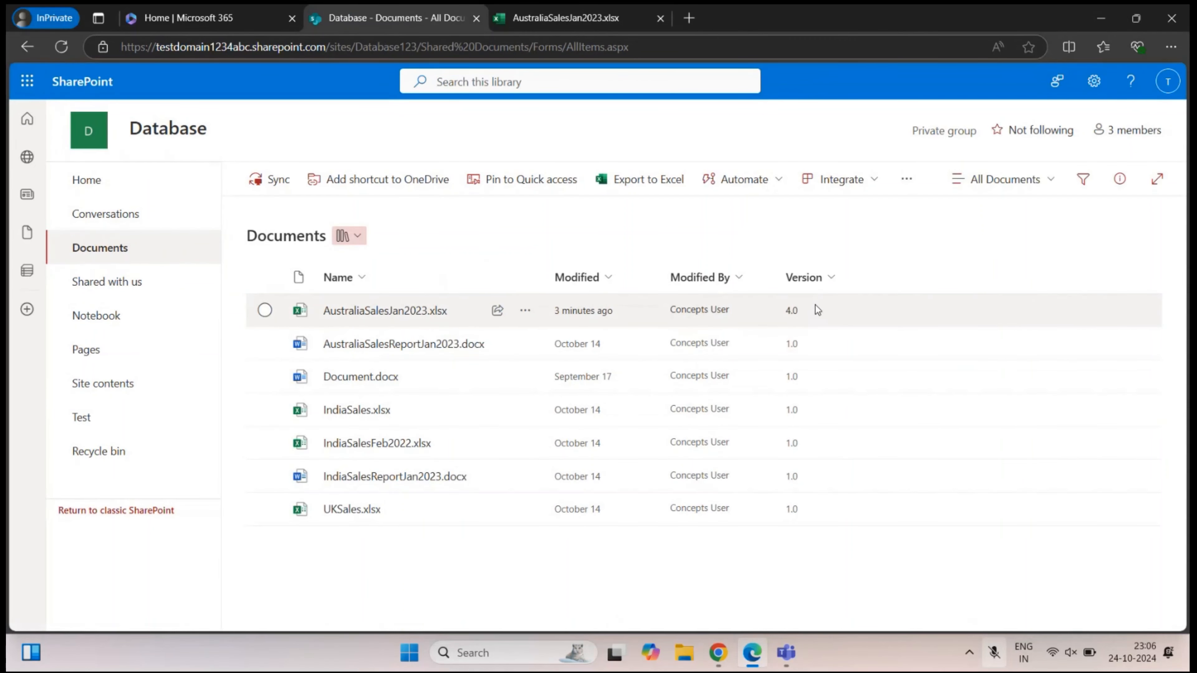
# - Compare the Version entry of AustraliaSalesJan2023.xlsx in Chrome's Documents library with the one in Edge, ending in Chrome
pyautogui.click(729, 656)
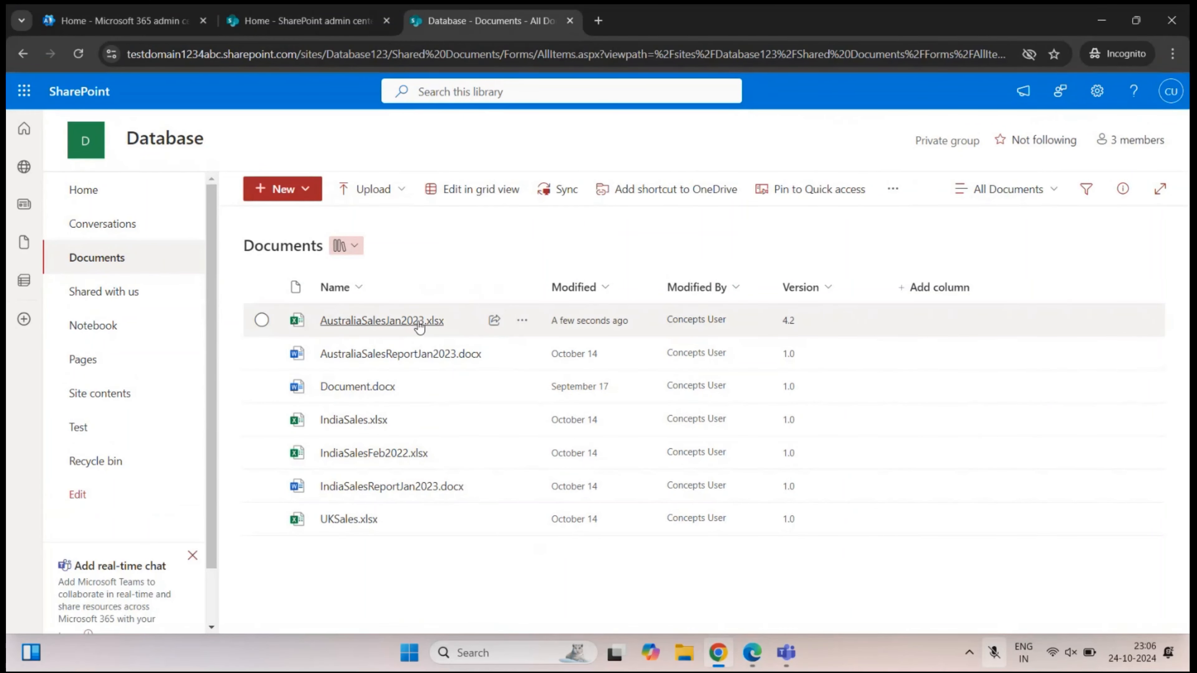
pyautogui.moveTo(419, 327)
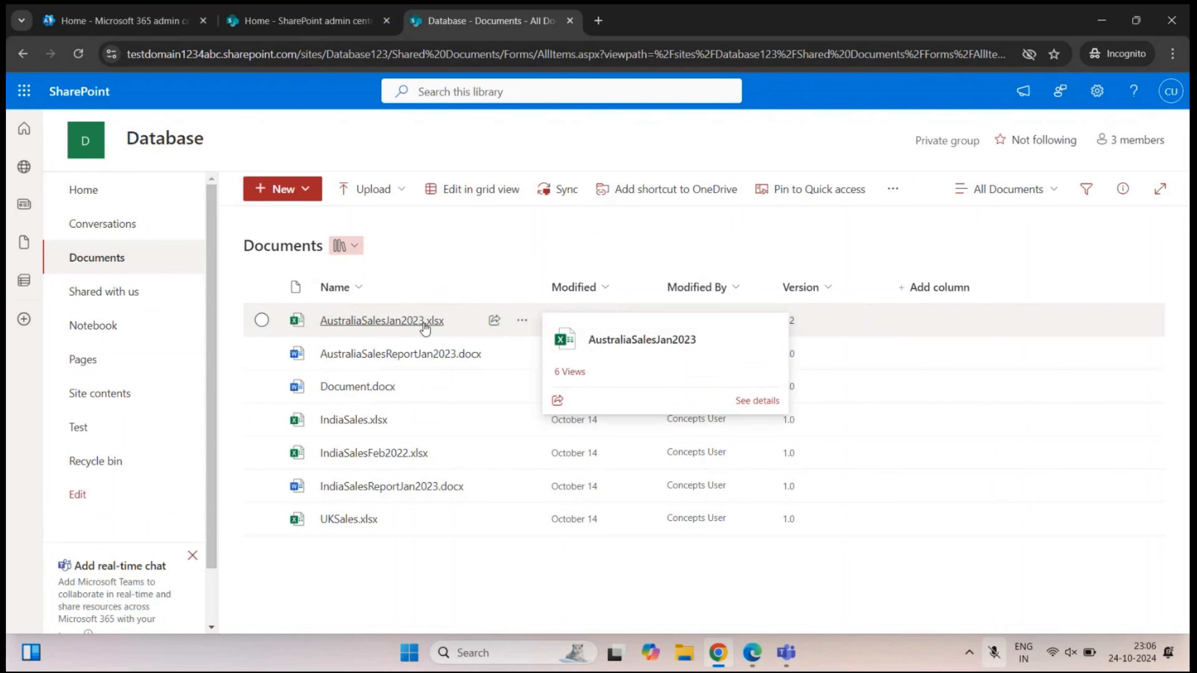
pyautogui.click(752, 653)
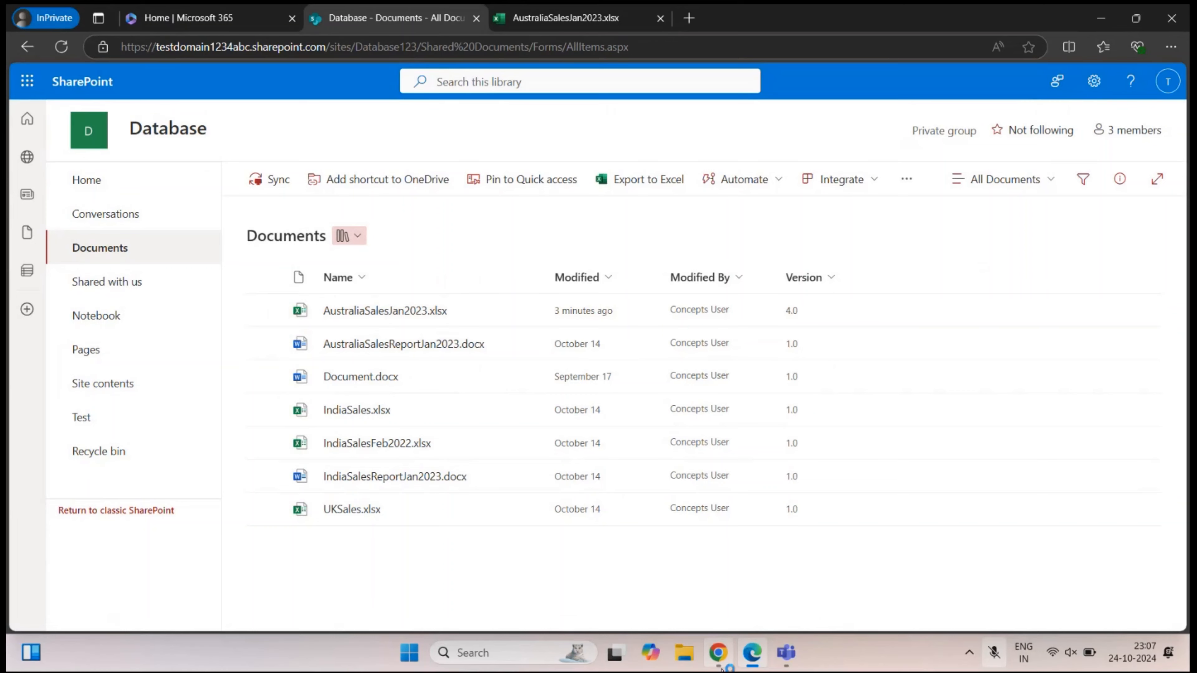
pyautogui.click(717, 652)
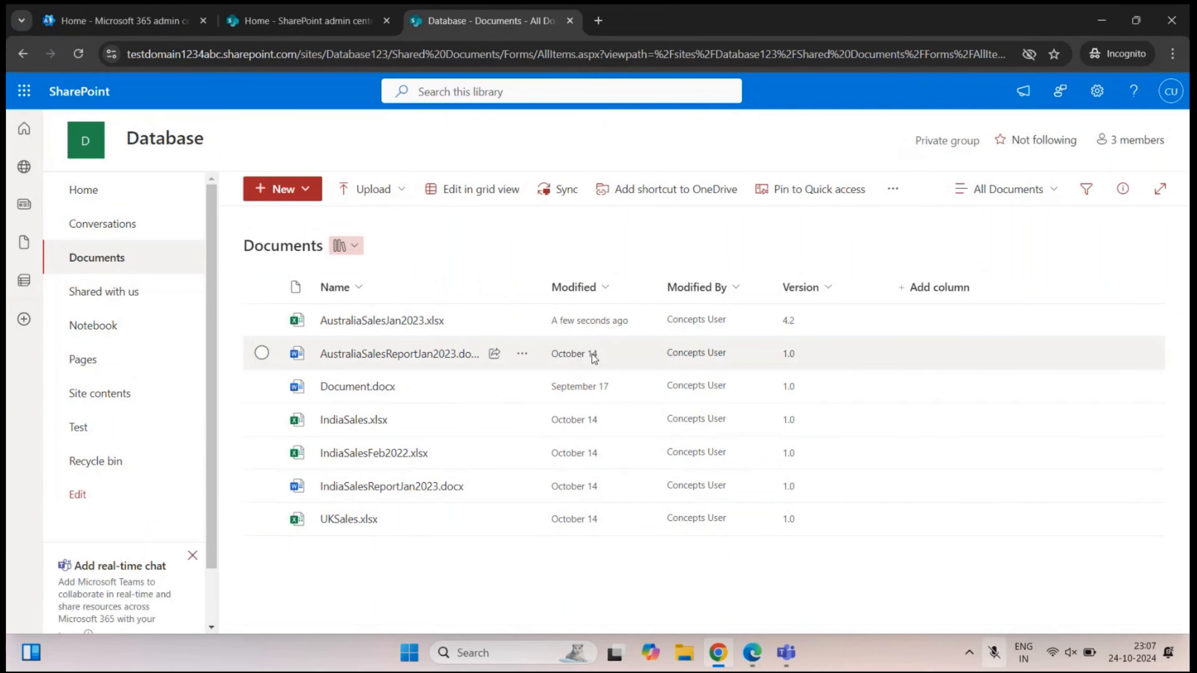
pyautogui.moveTo(588, 357)
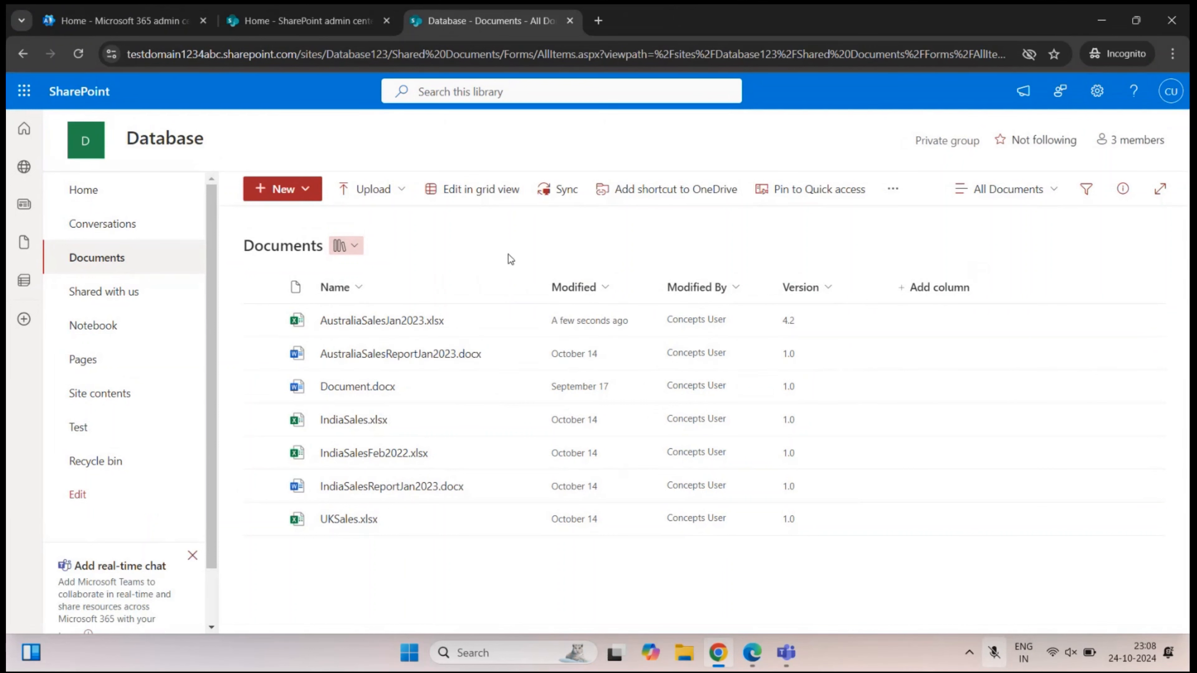
# - Check out AustraliaSalesJan2023.xlsx in the Documents library
pyautogui.rightClick(385, 322)
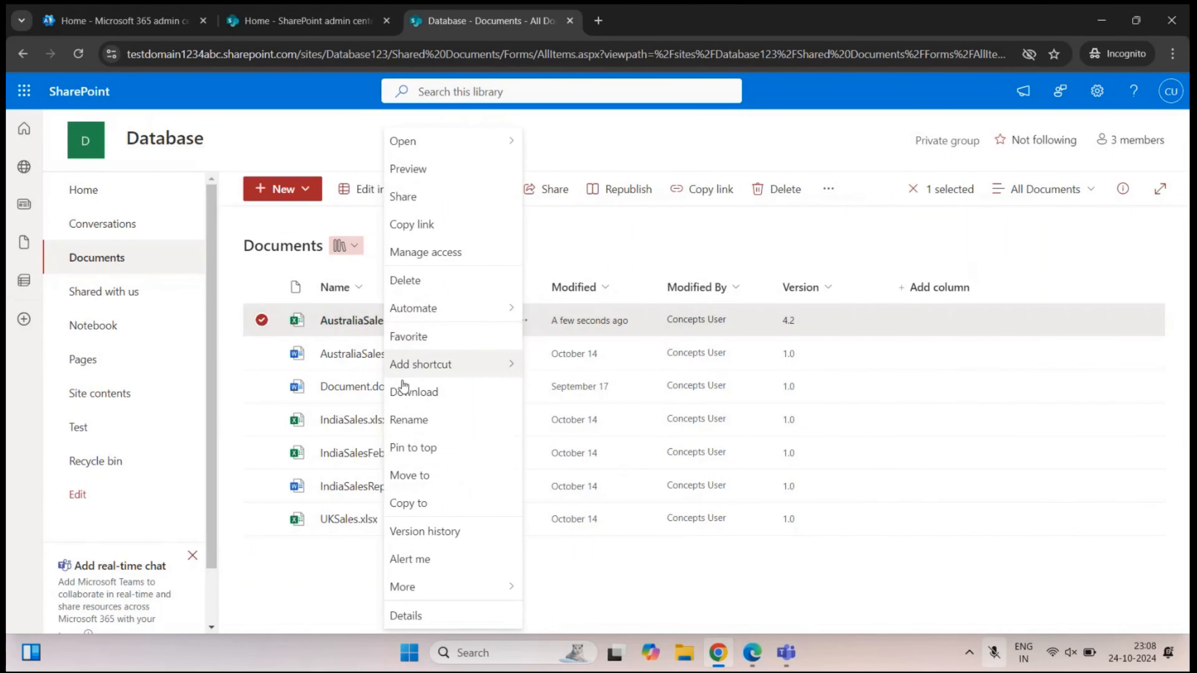
pyautogui.moveTo(433, 593)
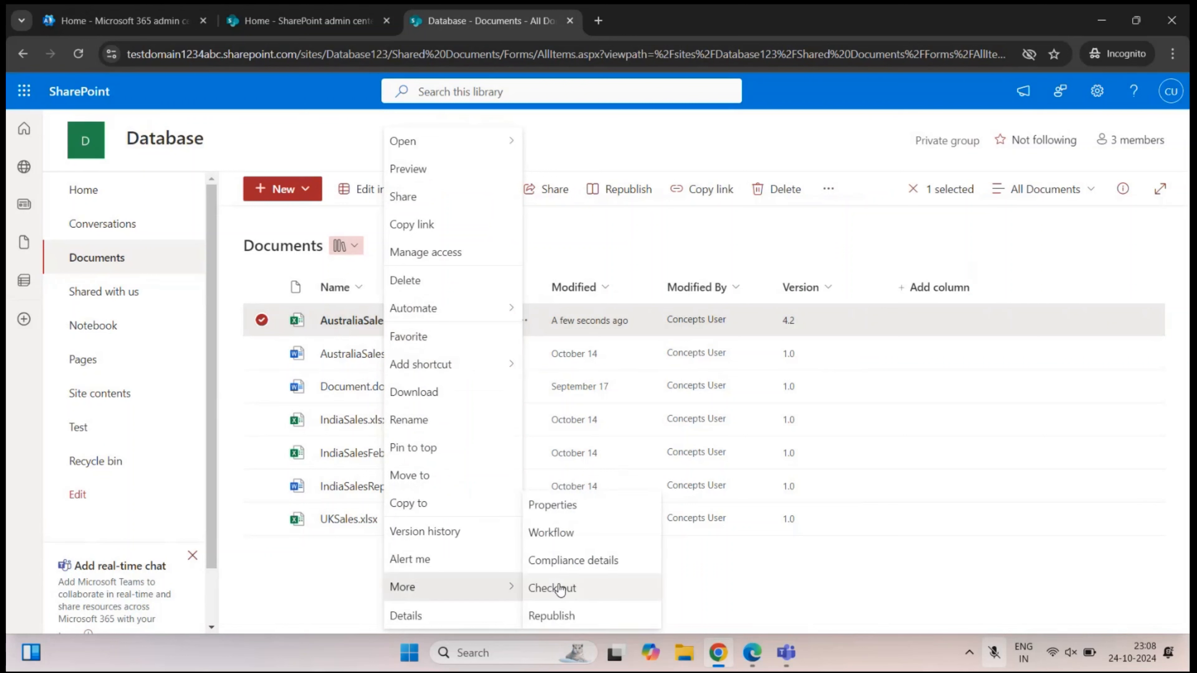
pyautogui.click(586, 587)
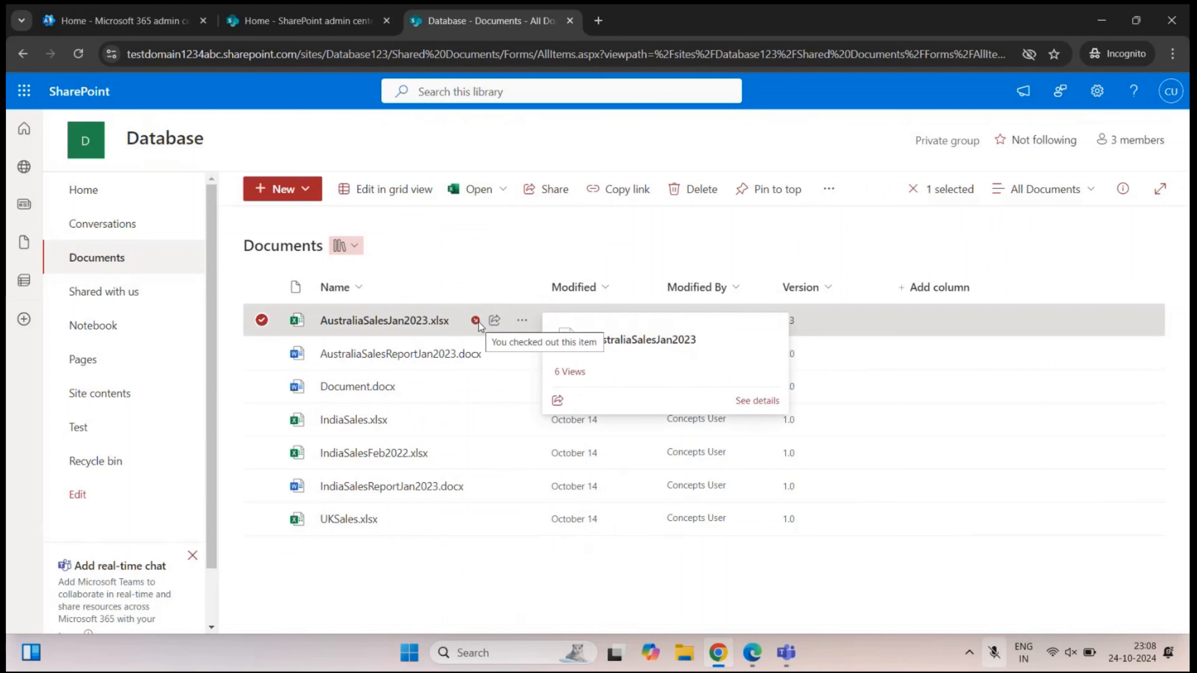
# - Check in AustraliaSalesJan2023.xlsx as 5.0 Major version (publish) with the comment "na", and clear the file selection
pyautogui.rightClick(397, 331)
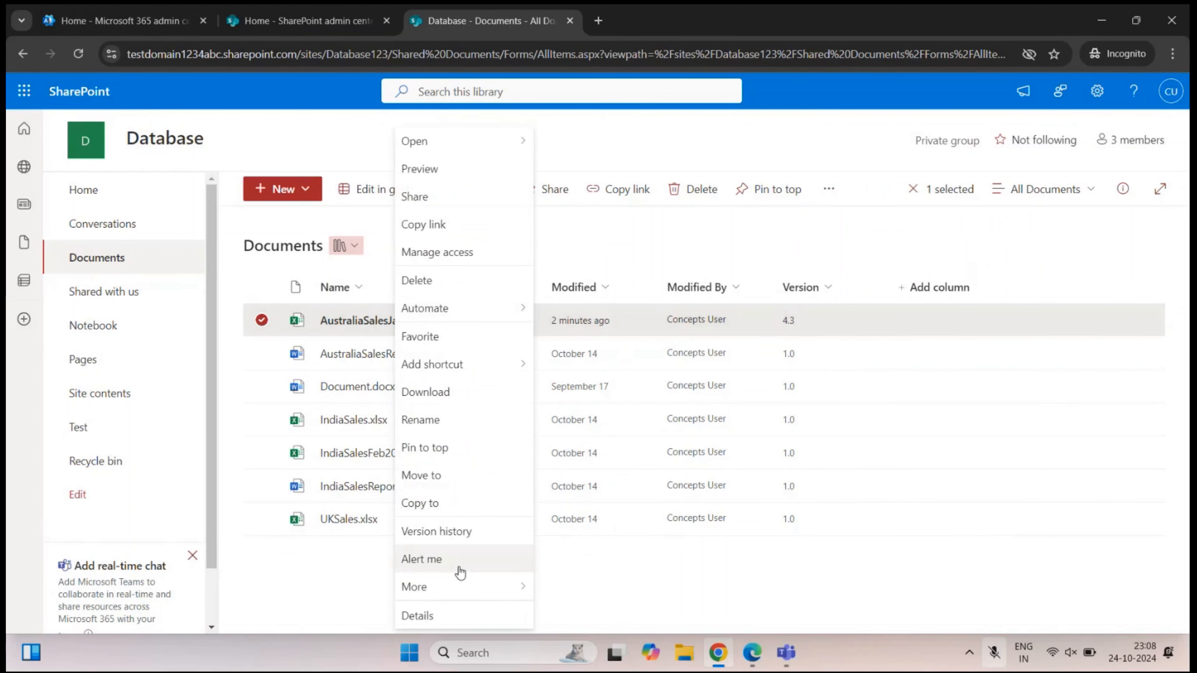
pyautogui.moveTo(460, 587)
pyautogui.click(560, 588)
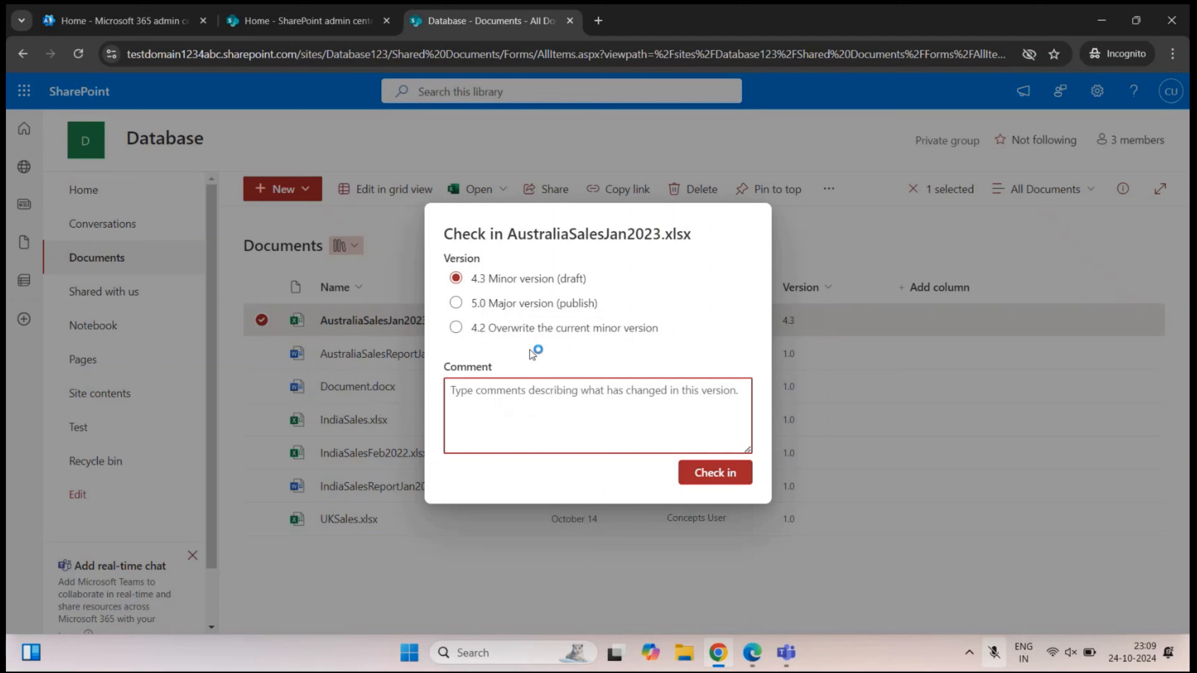
pyautogui.click(455, 304)
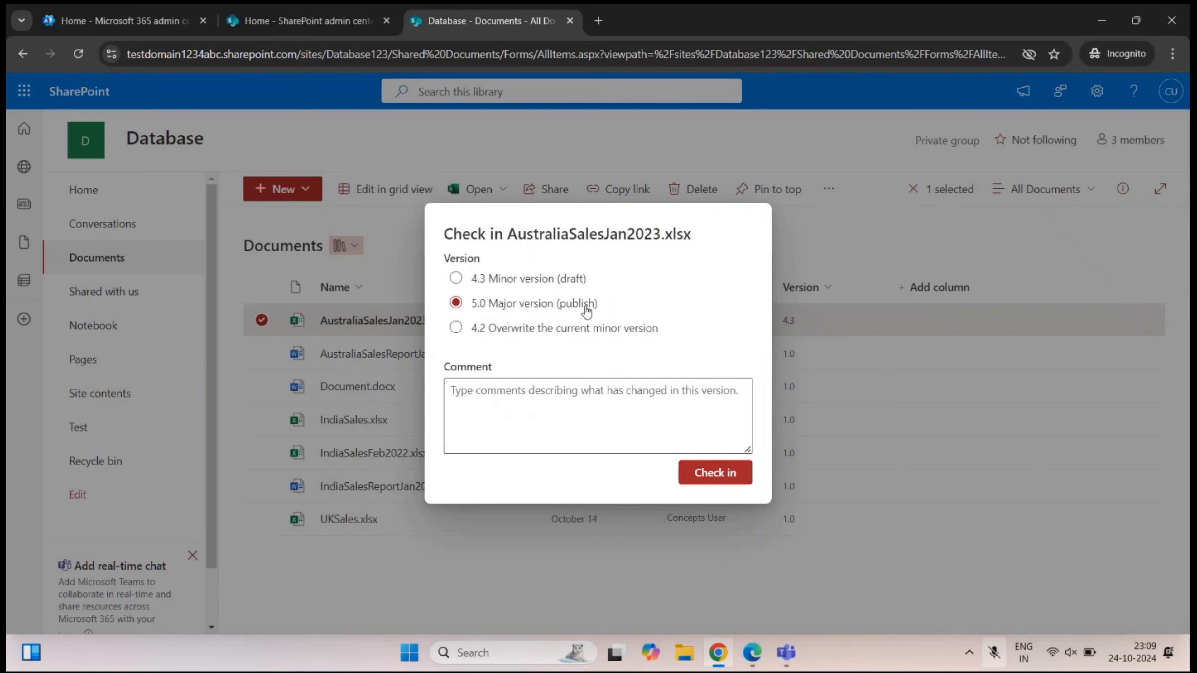
pyautogui.click(525, 405)
pyautogui.write('na')
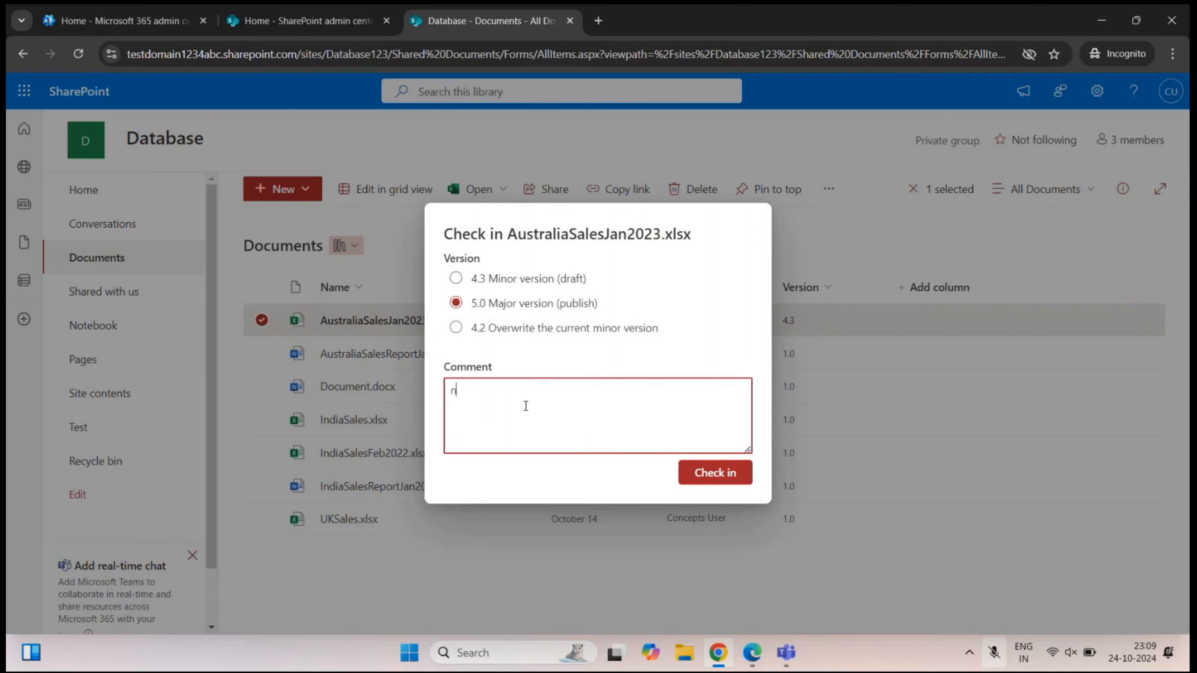
pyautogui.click(712, 474)
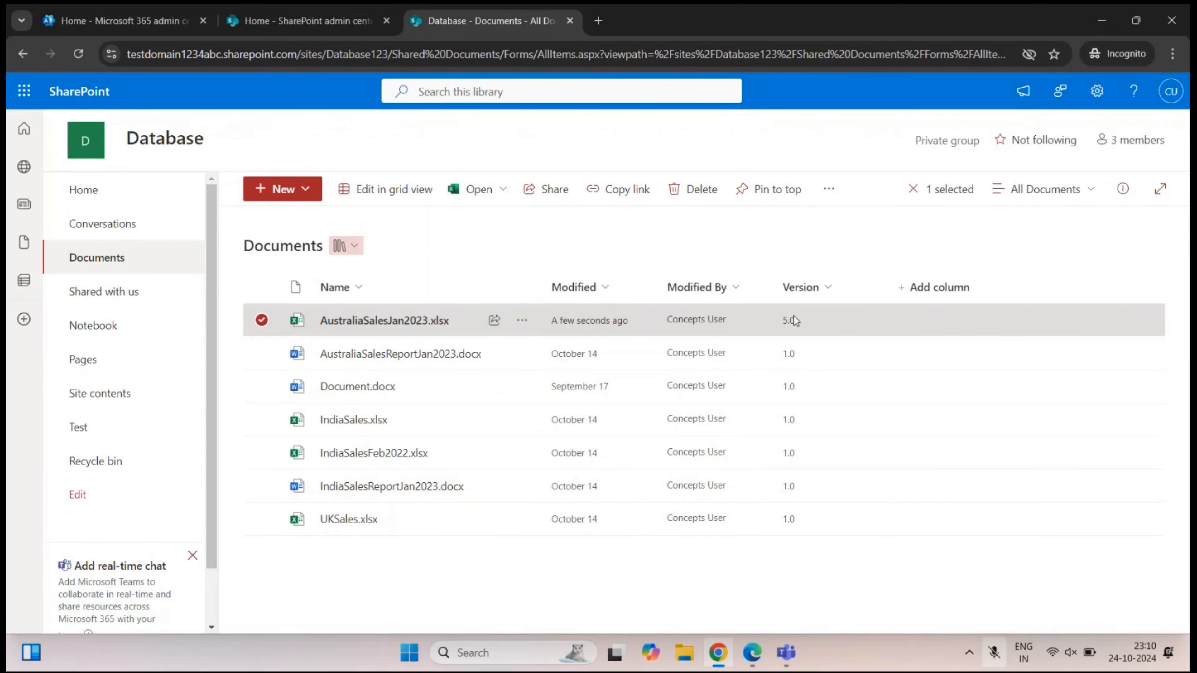
pyautogui.click(571, 235)
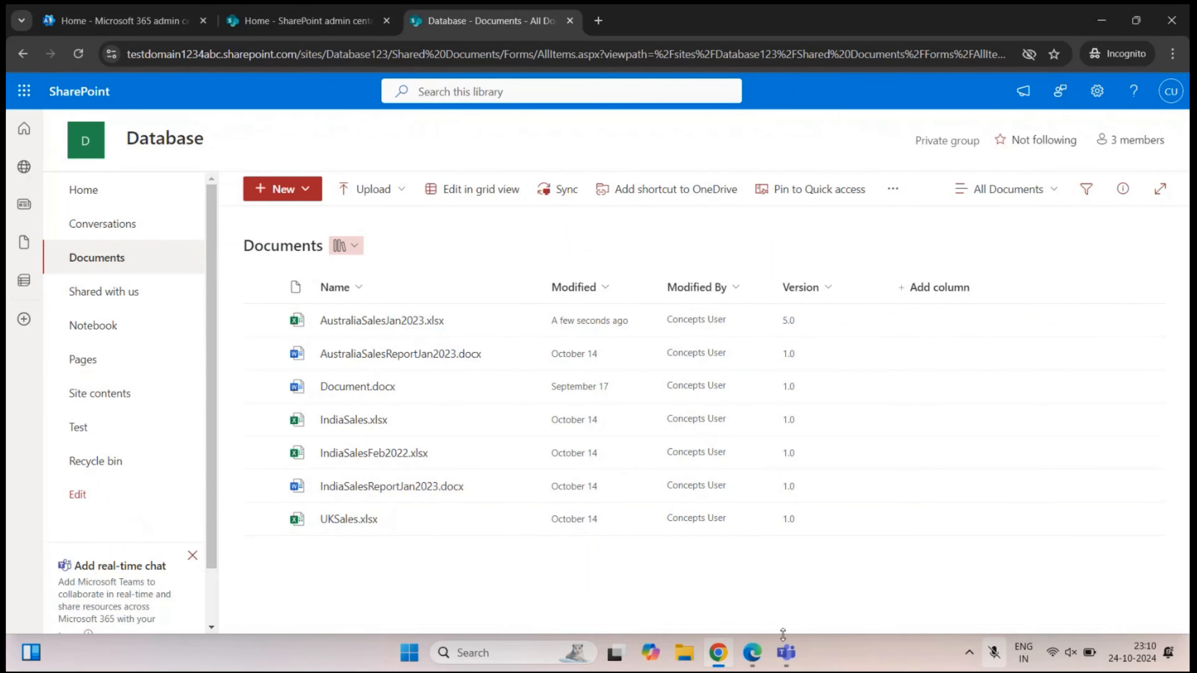
# - Switch to Edge, refresh the Documents library, and open AustraliaSalesJan2023.xlsx to check its contents as the read-only user
pyautogui.click(752, 652)
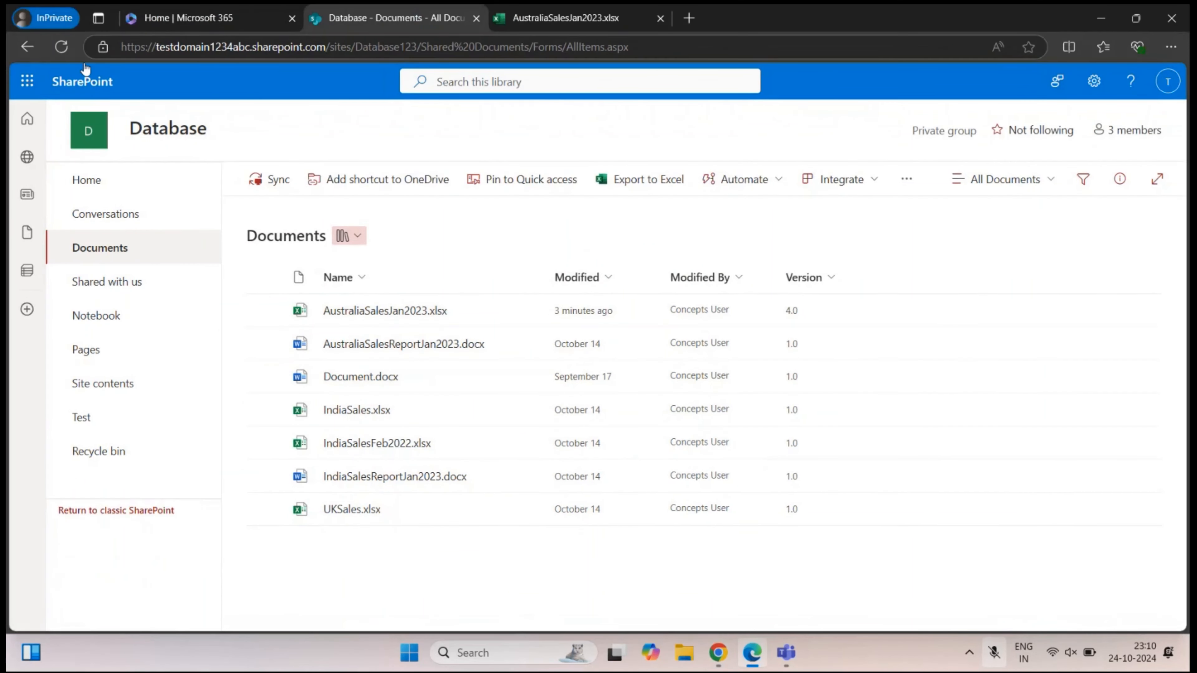
pyautogui.click(62, 47)
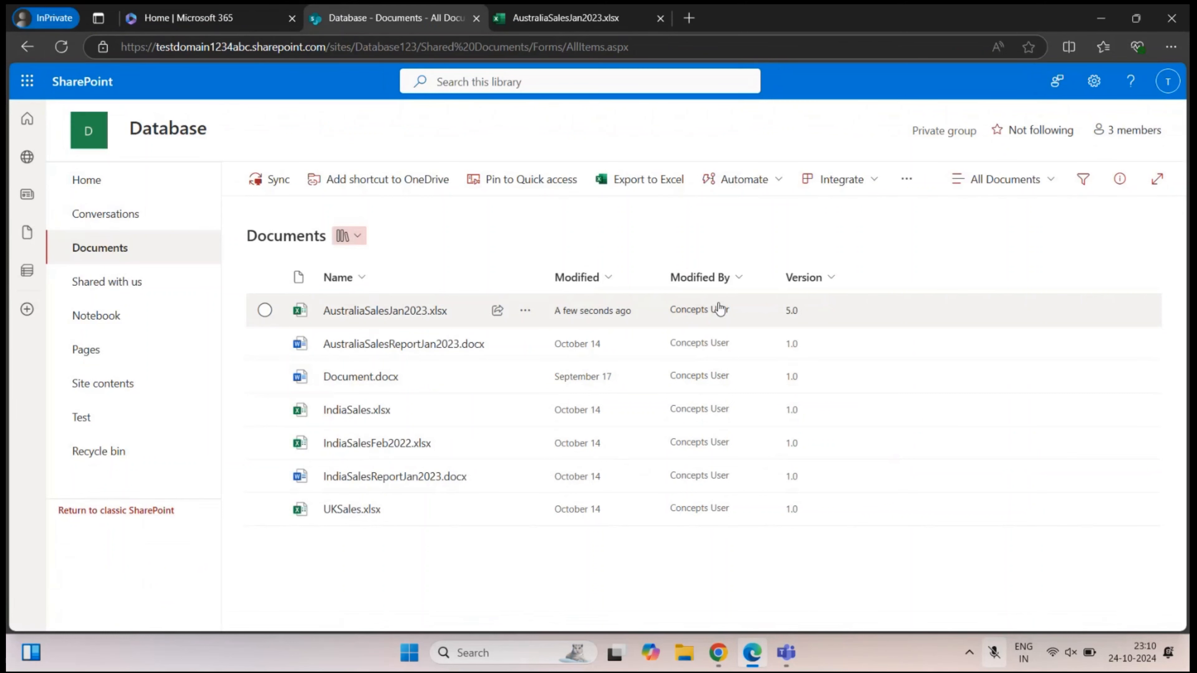
pyautogui.click(416, 311)
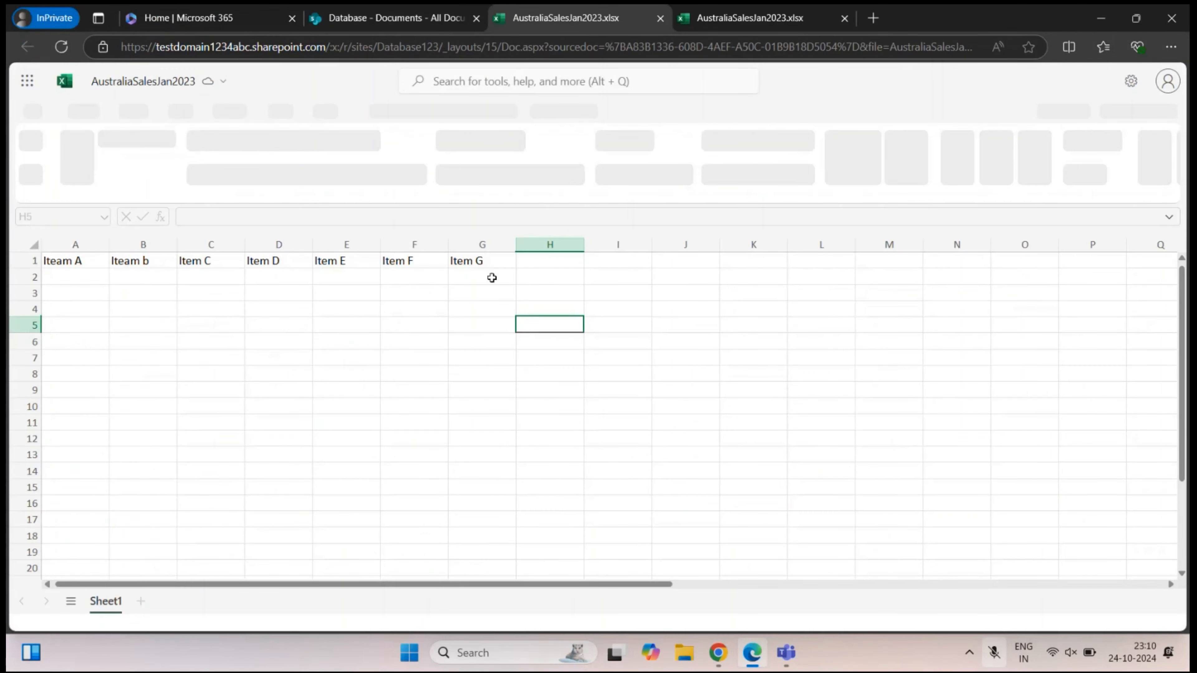
pyautogui.click(598, 292)
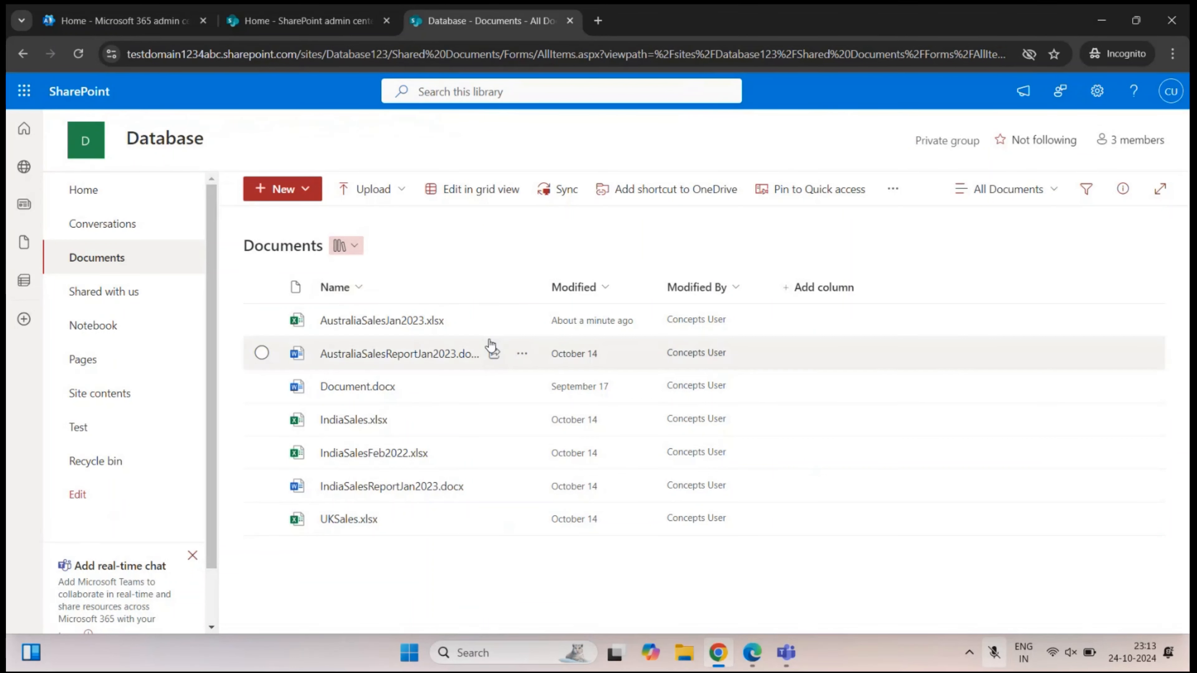
# - Open the version history of AustraliaSalesJan2023.xlsx, view version 5.0 in Excel, and close the workbook
pyautogui.rightClick(395, 328)
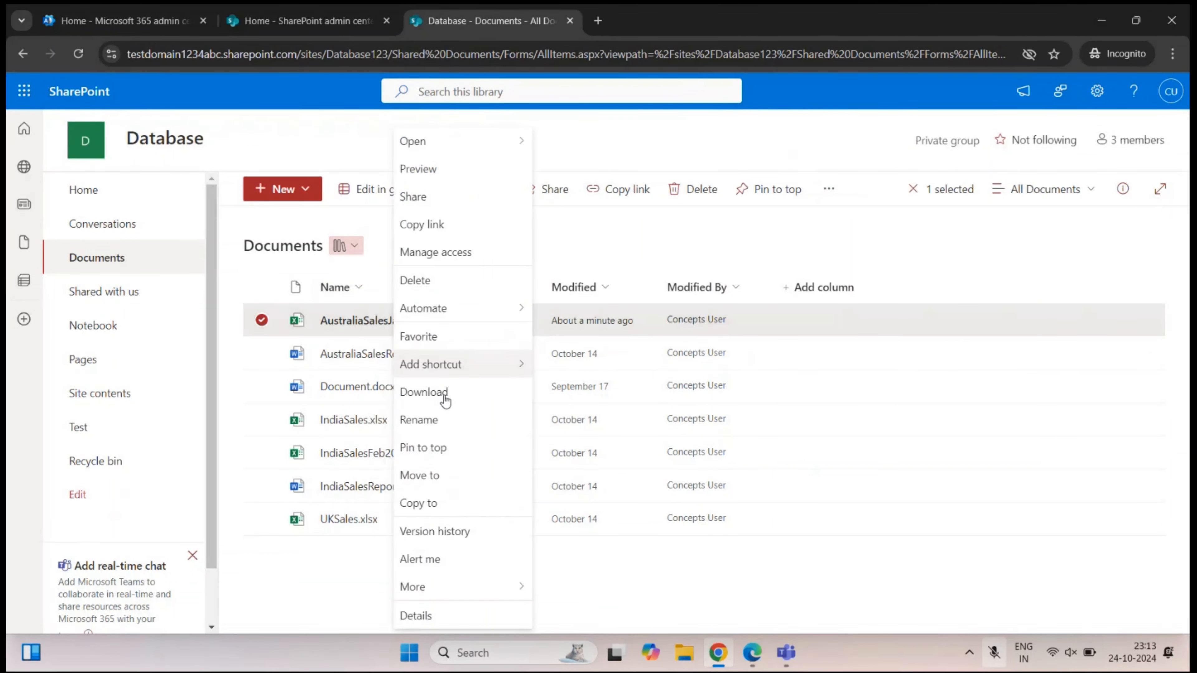
pyautogui.click(456, 523)
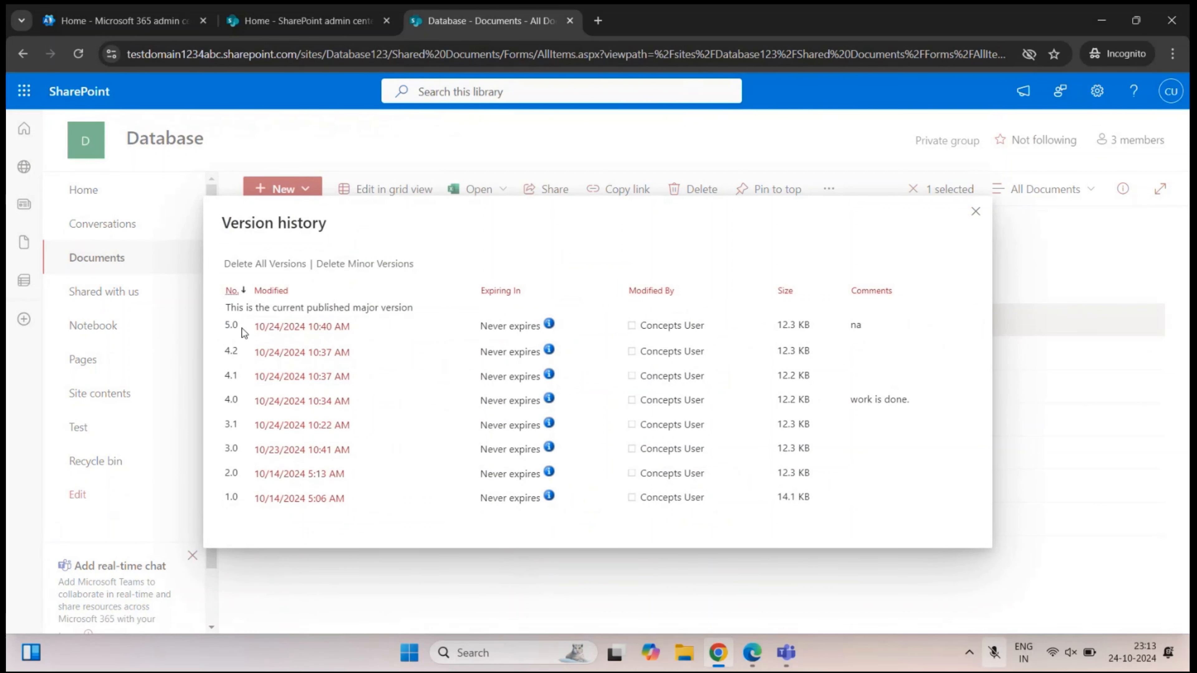
pyautogui.click(341, 328)
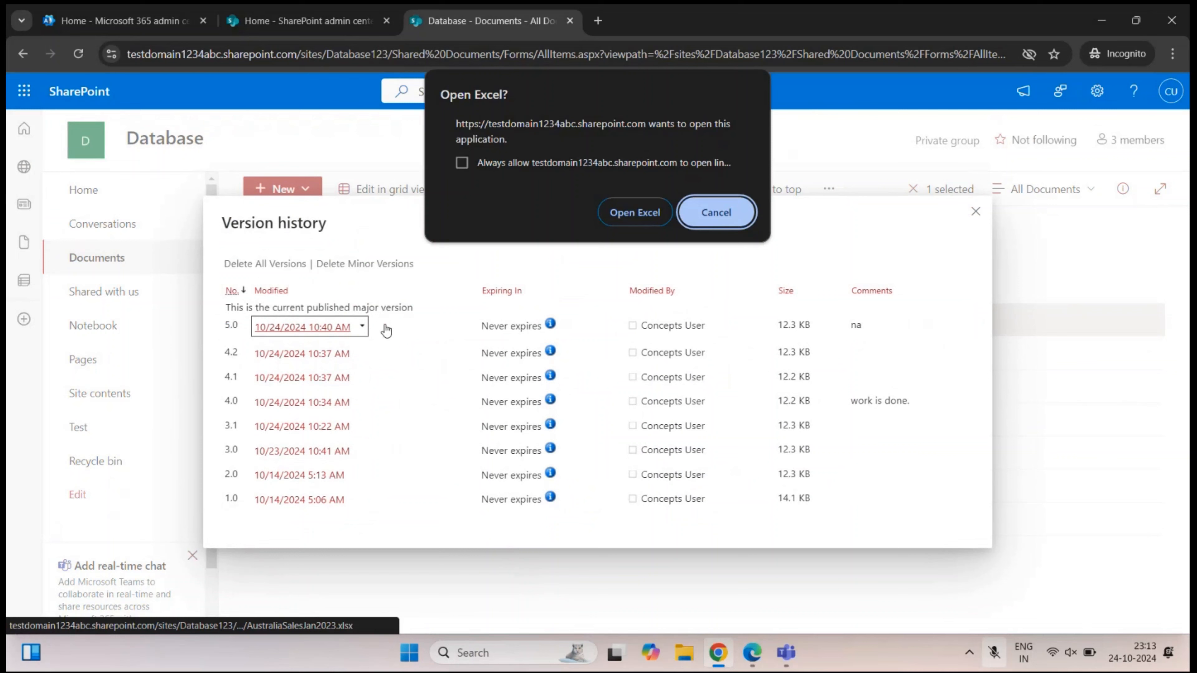
pyautogui.click(649, 208)
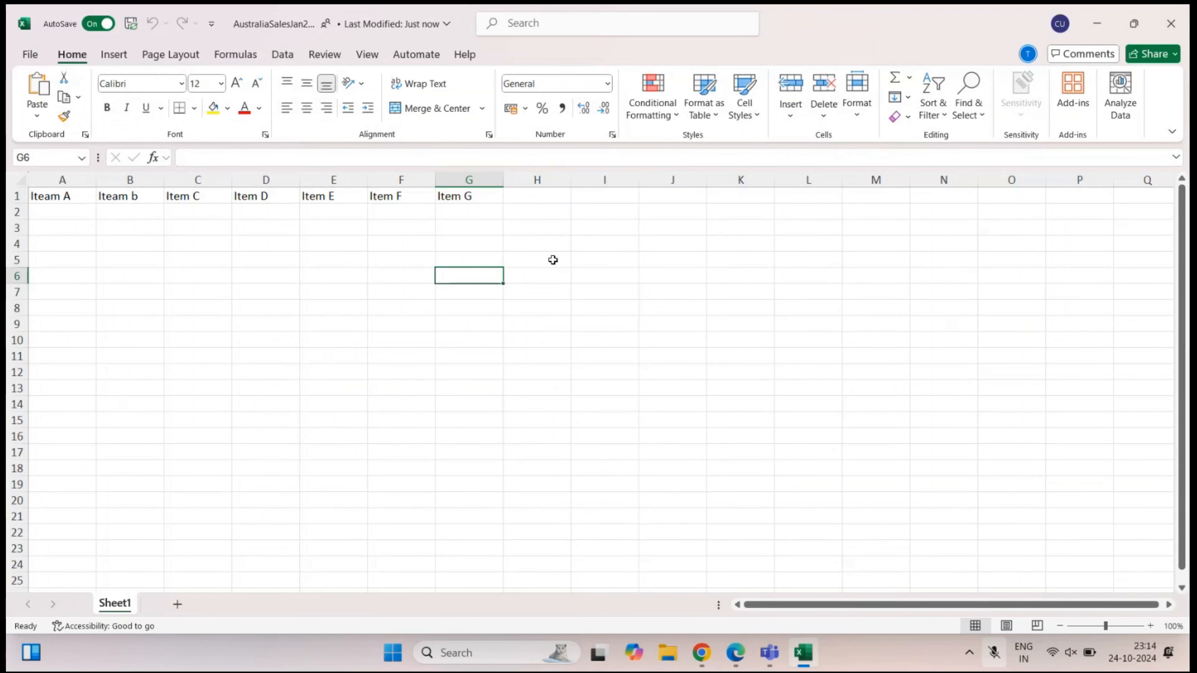
pyautogui.click(1171, 23)
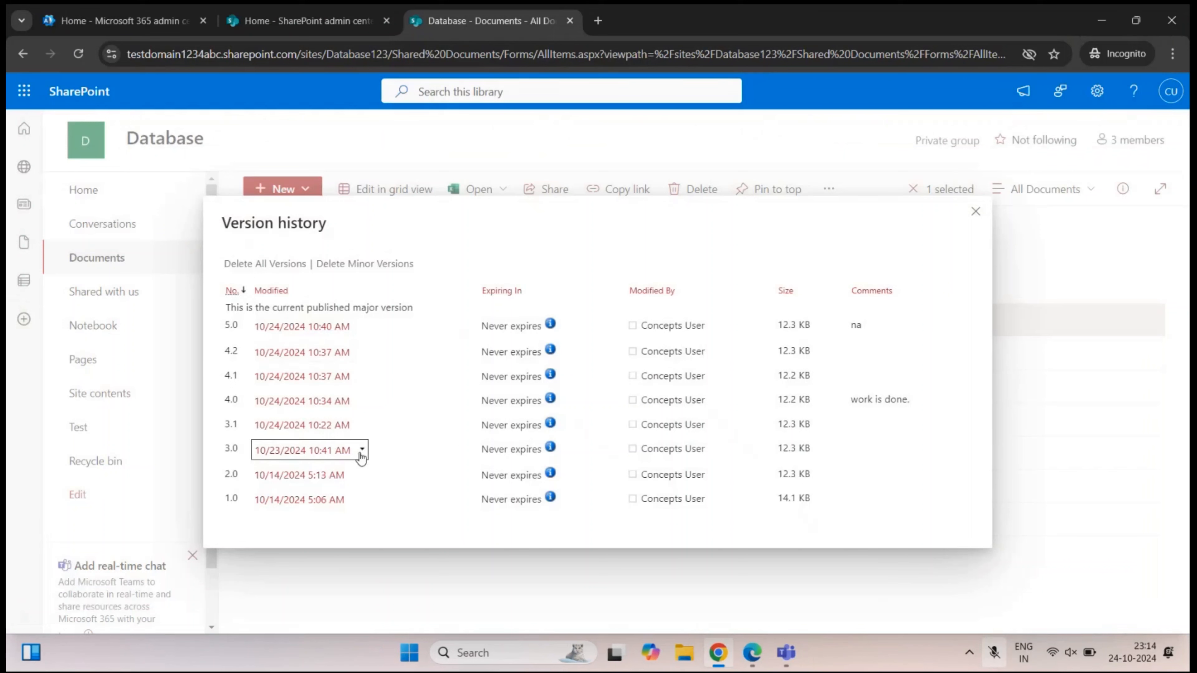
# - View version 2.0 from the version history in Excel, examine cells A1:B1, and close the workbook
pyautogui.click(301, 475)
pyautogui.click(607, 221)
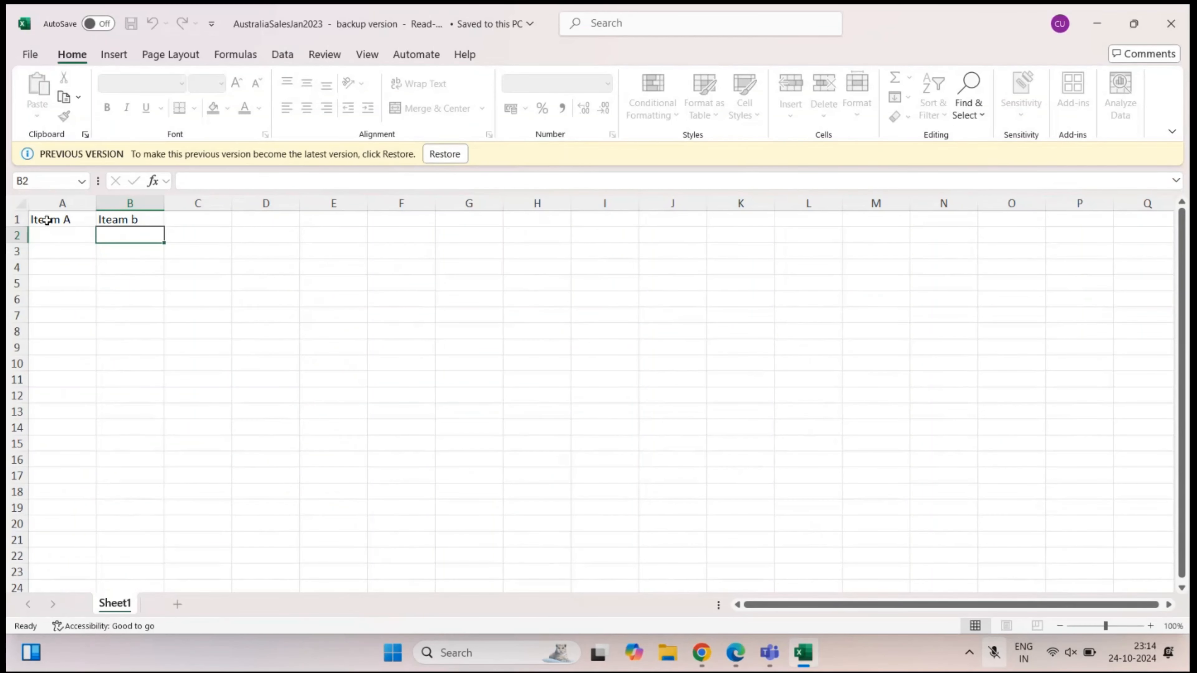
pyautogui.moveTo(49, 220); pyautogui.dragTo(138, 216)
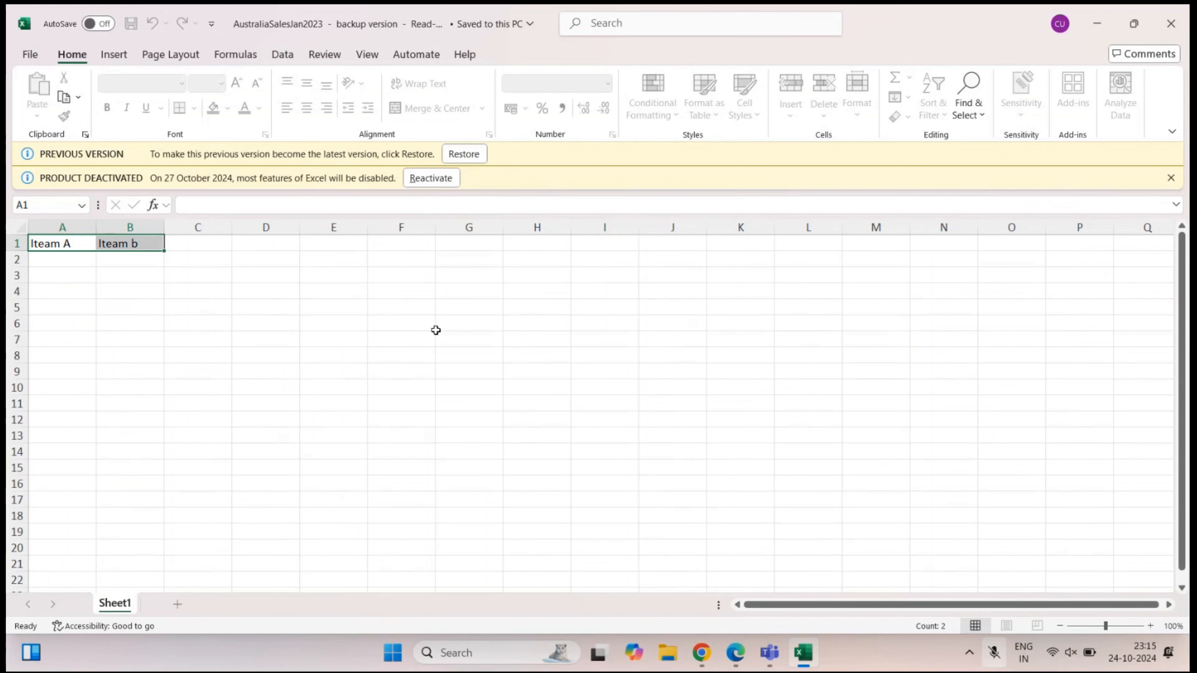
pyautogui.click(1171, 23)
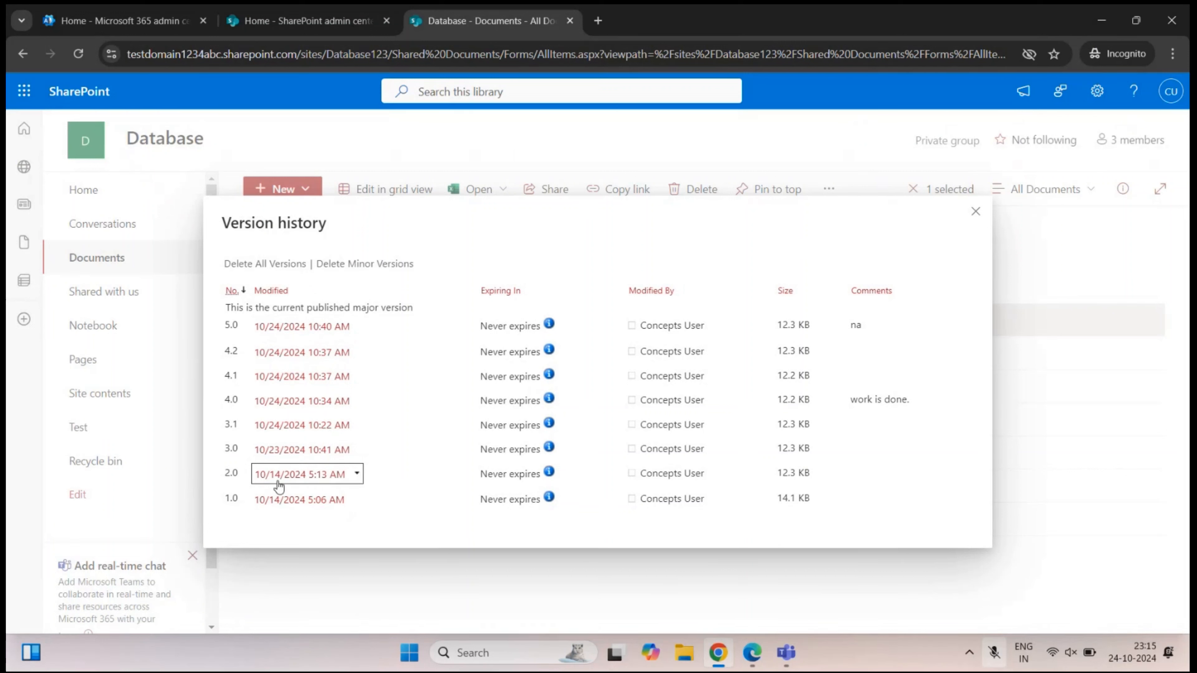
# - Restore version 2.0 of AustraliaSalesJan2023.xlsx from its version history and confirm replacing the current version
pyautogui.click(356, 475)
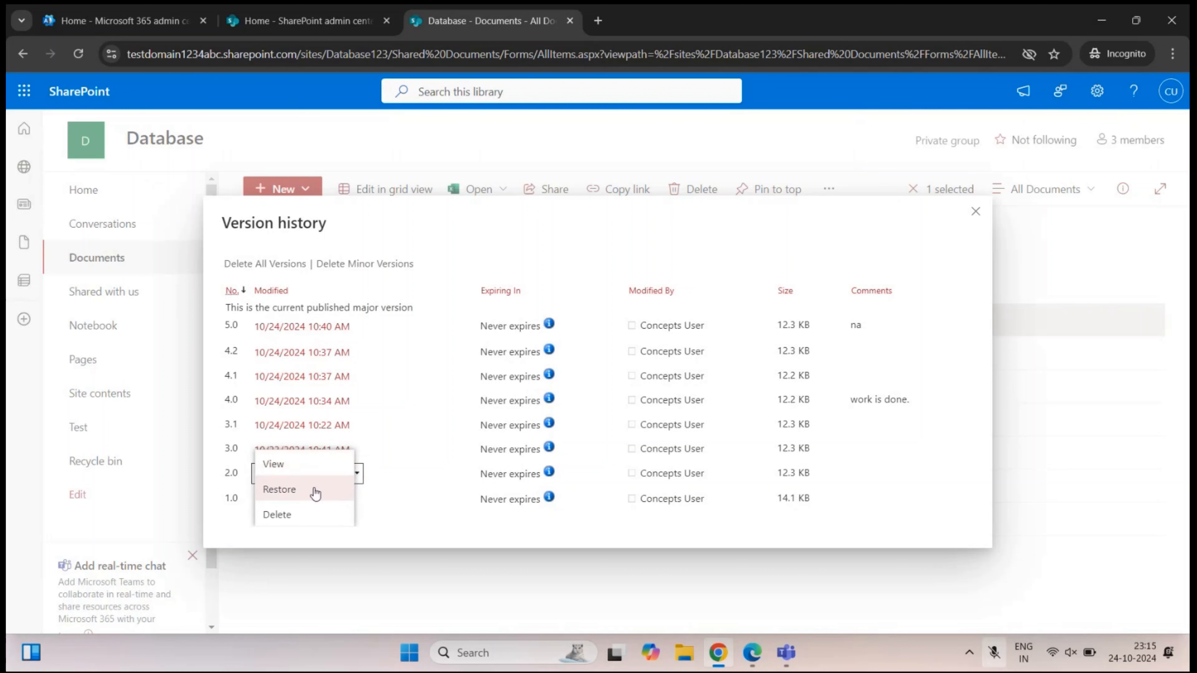
pyautogui.click(285, 489)
pyautogui.click(653, 171)
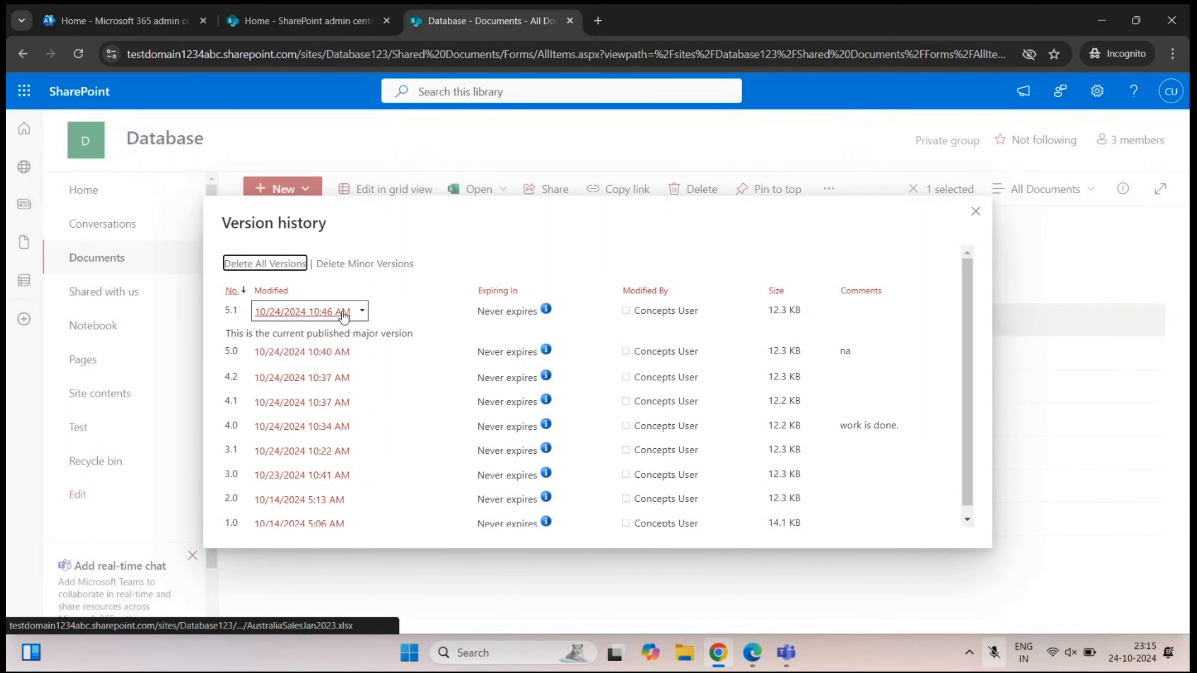
# - Open version 5.1 from the version history in Excel, examine cells A1:B1, and close the workbook
pyautogui.click(304, 314)
pyautogui.click(634, 212)
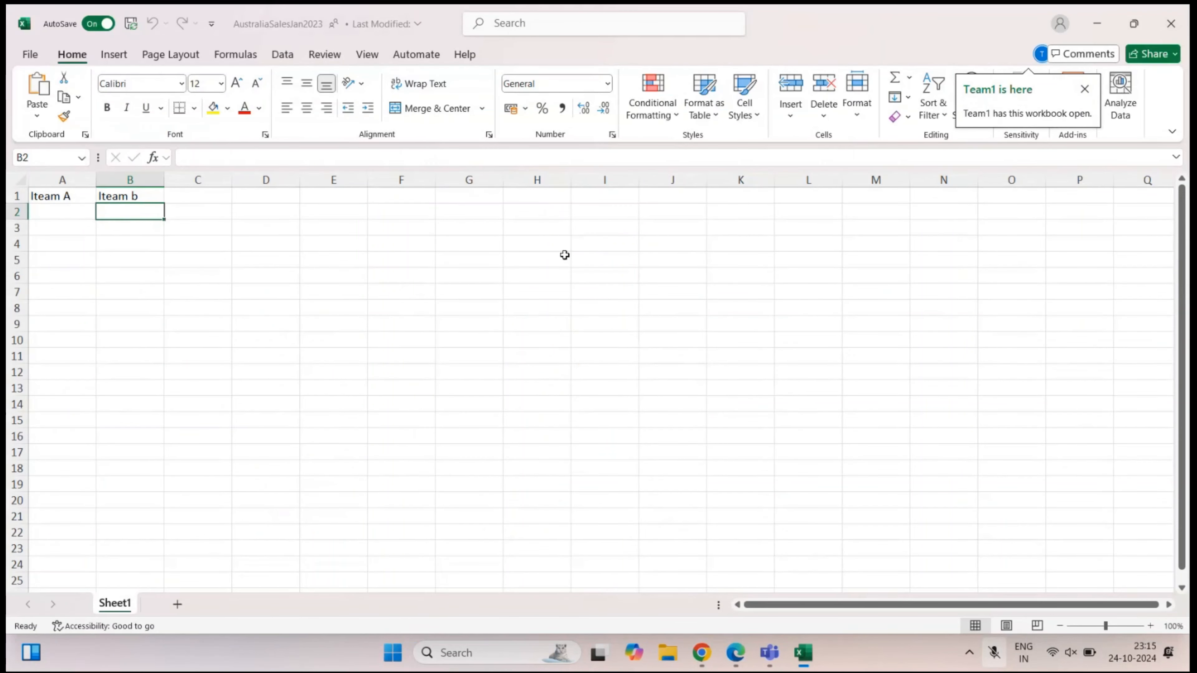
pyautogui.moveTo(52, 197); pyautogui.dragTo(135, 197)
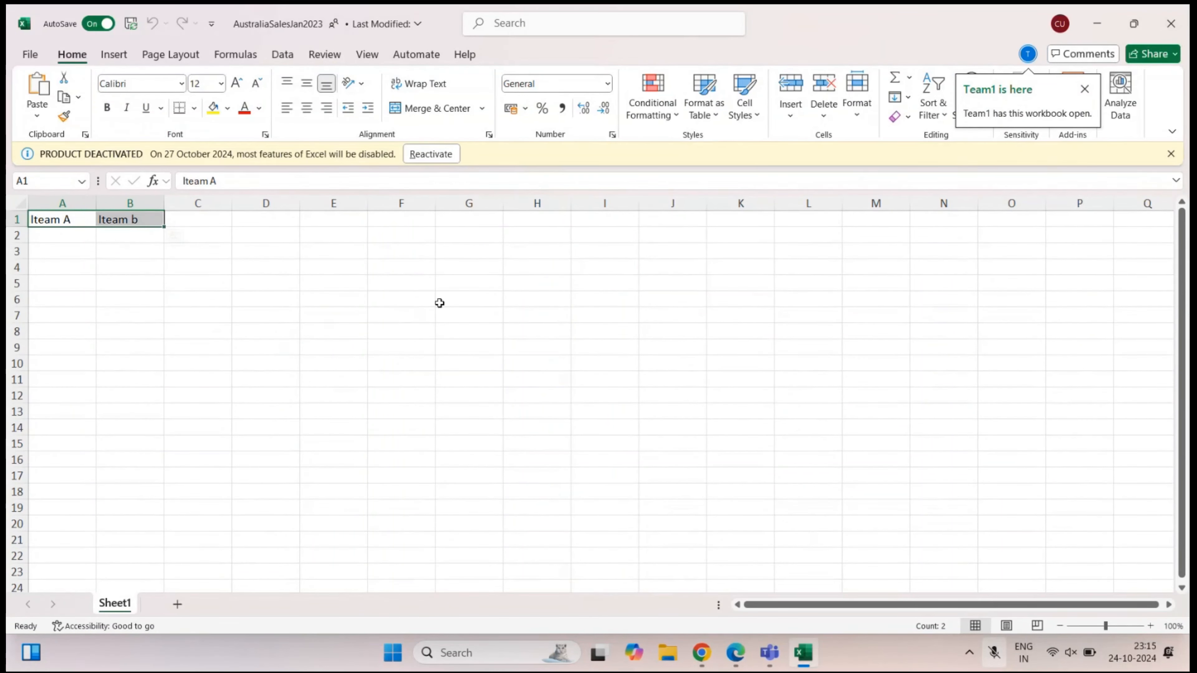
pyautogui.click(1163, 24)
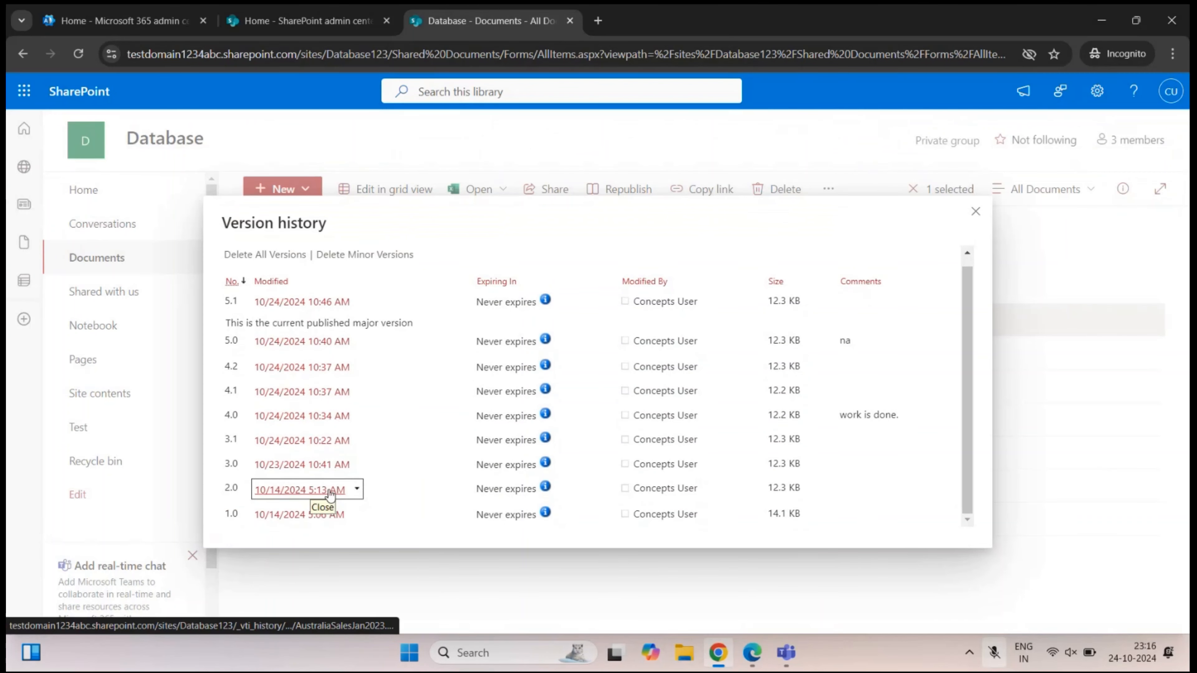
# - Delete version 4.0 of AustraliaSalesJan2023.xlsx, sending it to the site Recycle Bin, and close the version history
pyautogui.scroll(1, 324, 501)
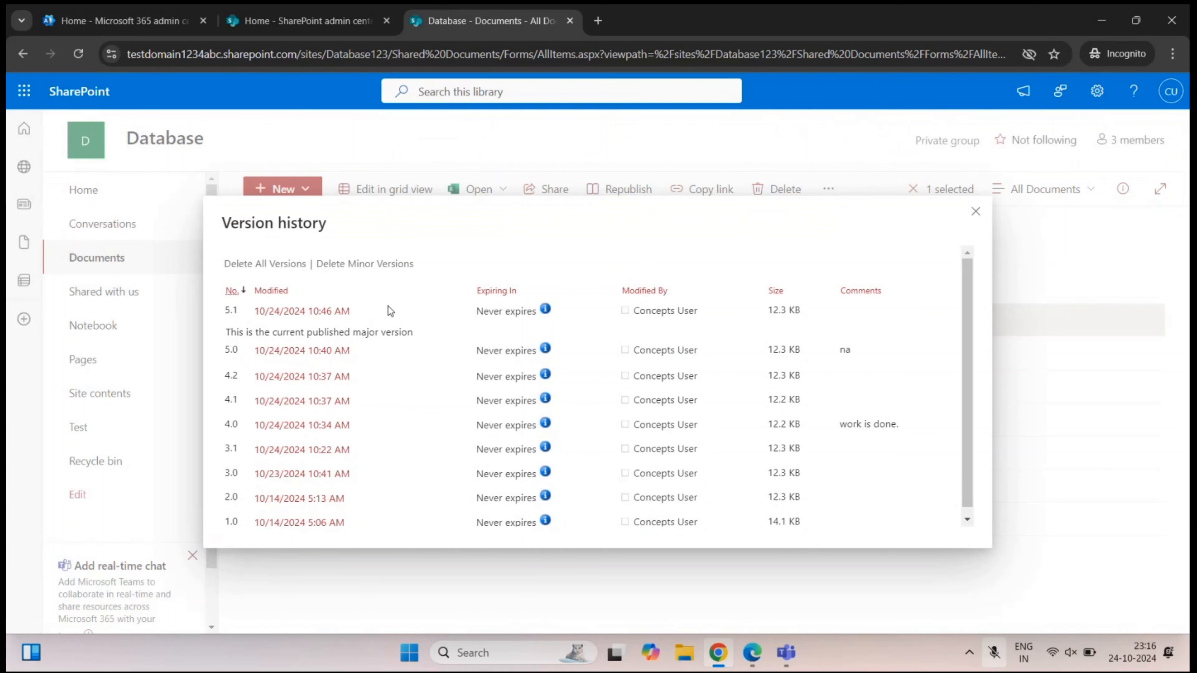
pyautogui.moveTo(353, 425)
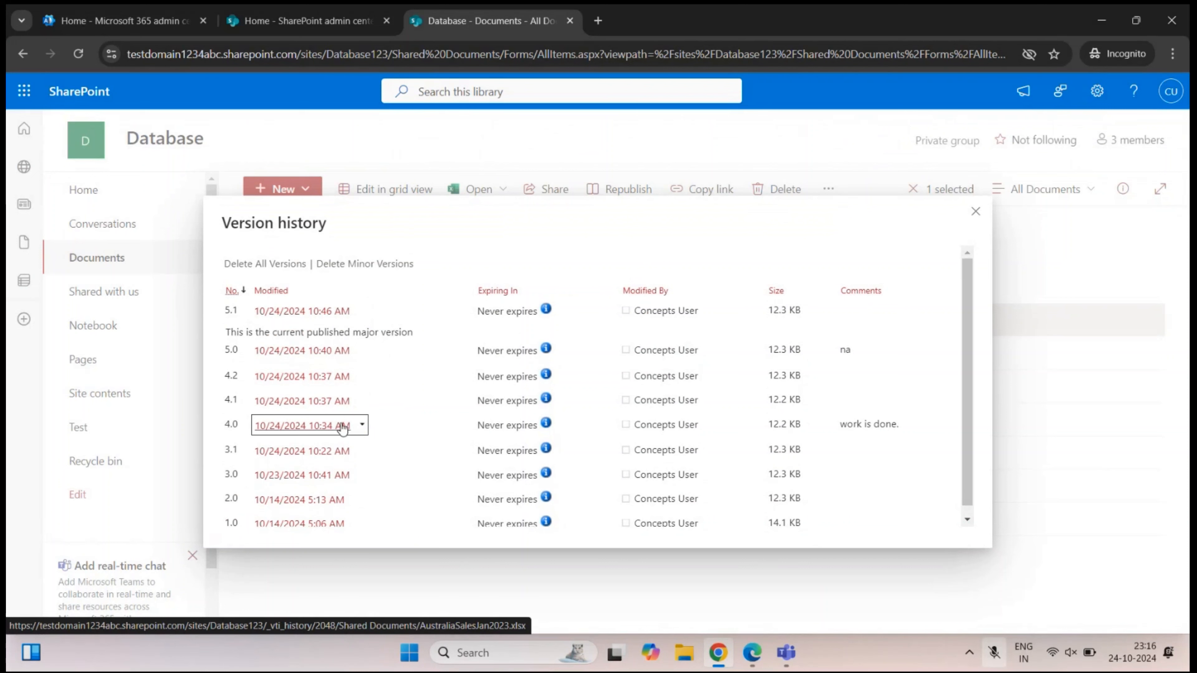
pyautogui.click(347, 426)
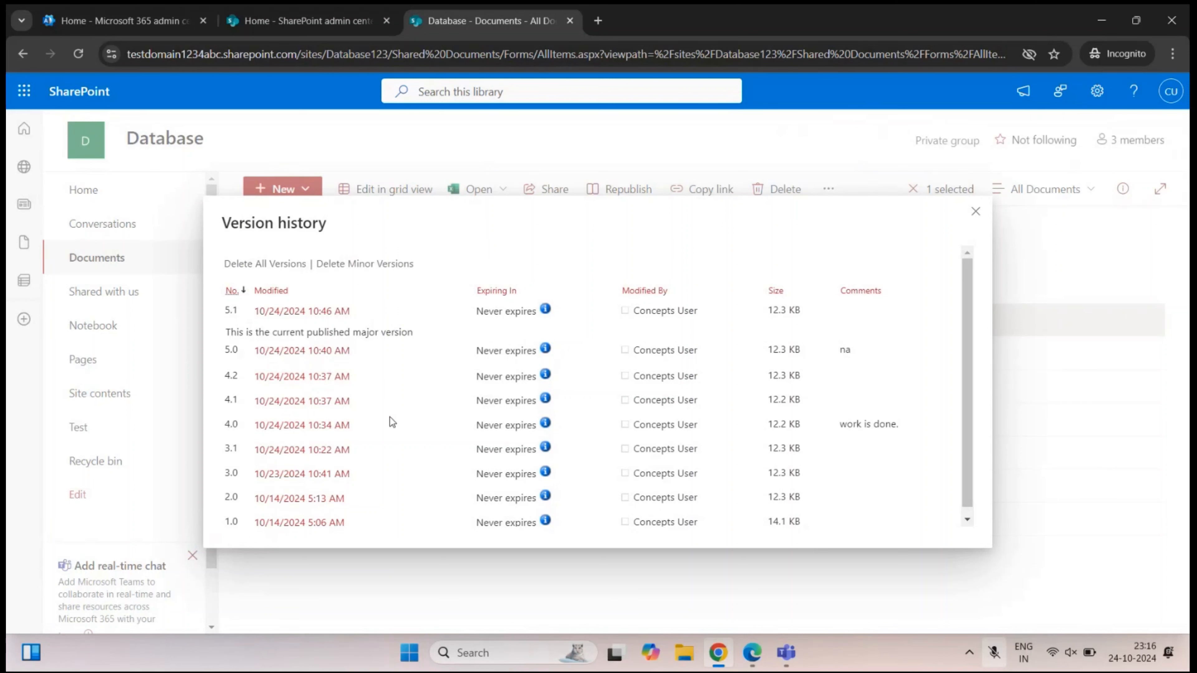
pyautogui.click(361, 426)
pyautogui.click(304, 487)
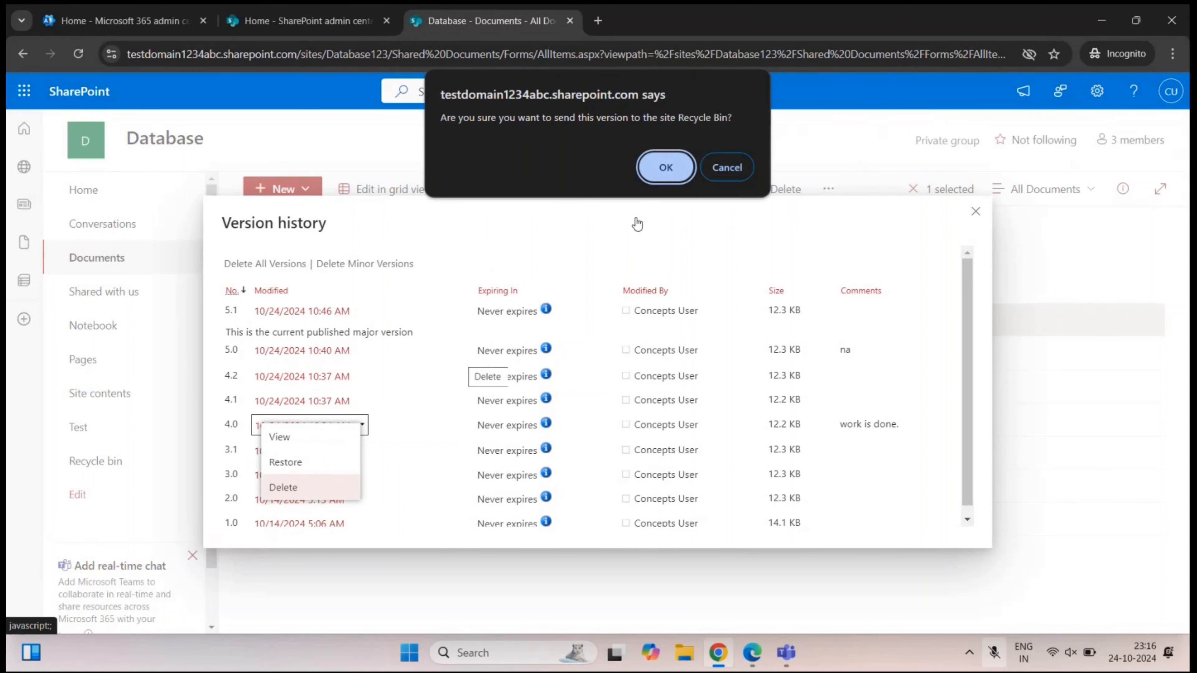
pyautogui.click(664, 169)
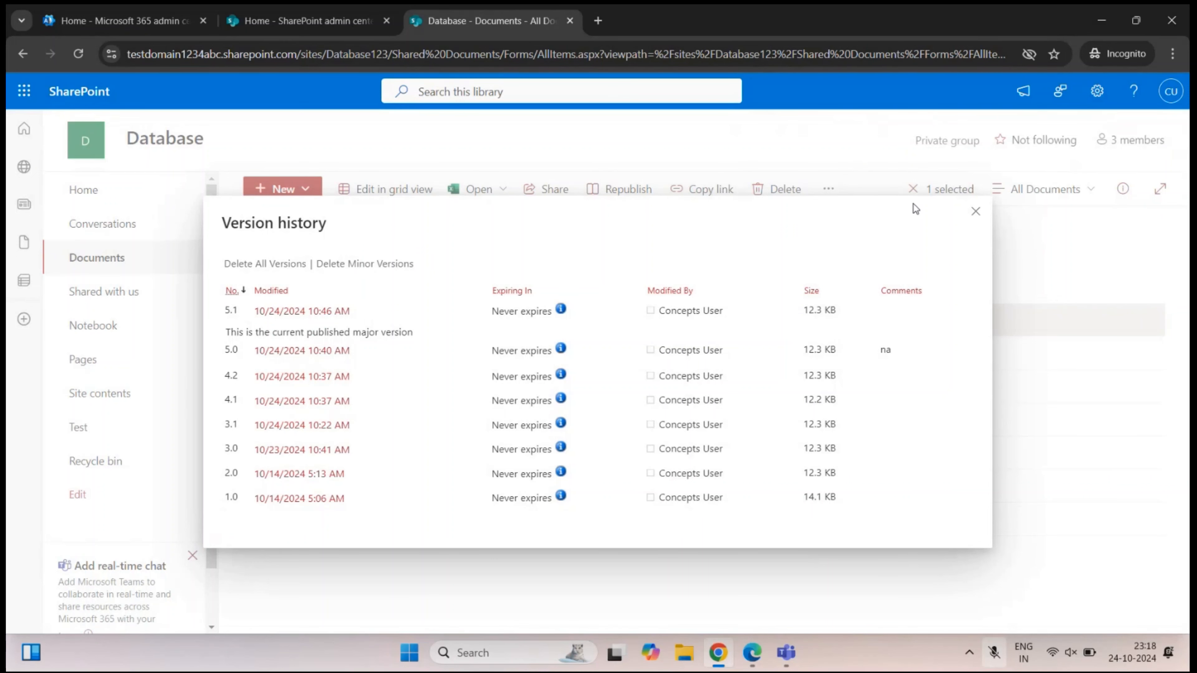
pyautogui.click(975, 211)
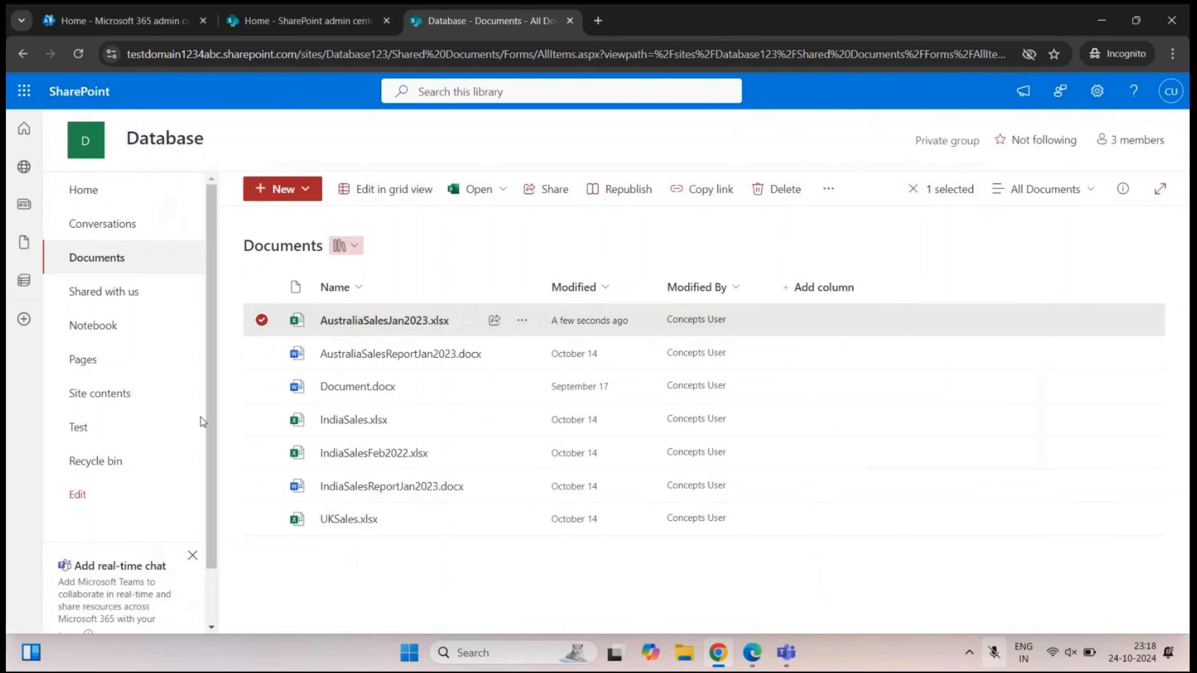
# - Open the Test list, review its item's version history, and compare it with the item's current Department value
pyautogui.click(108, 430)
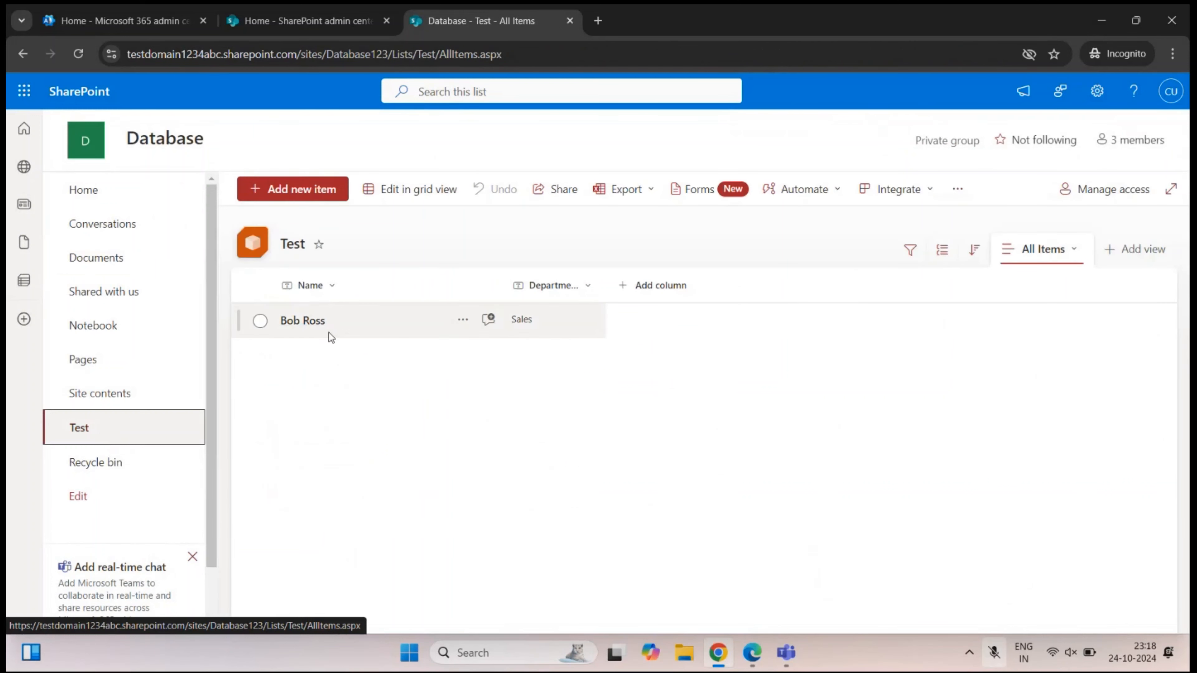
pyautogui.rightClick(312, 323)
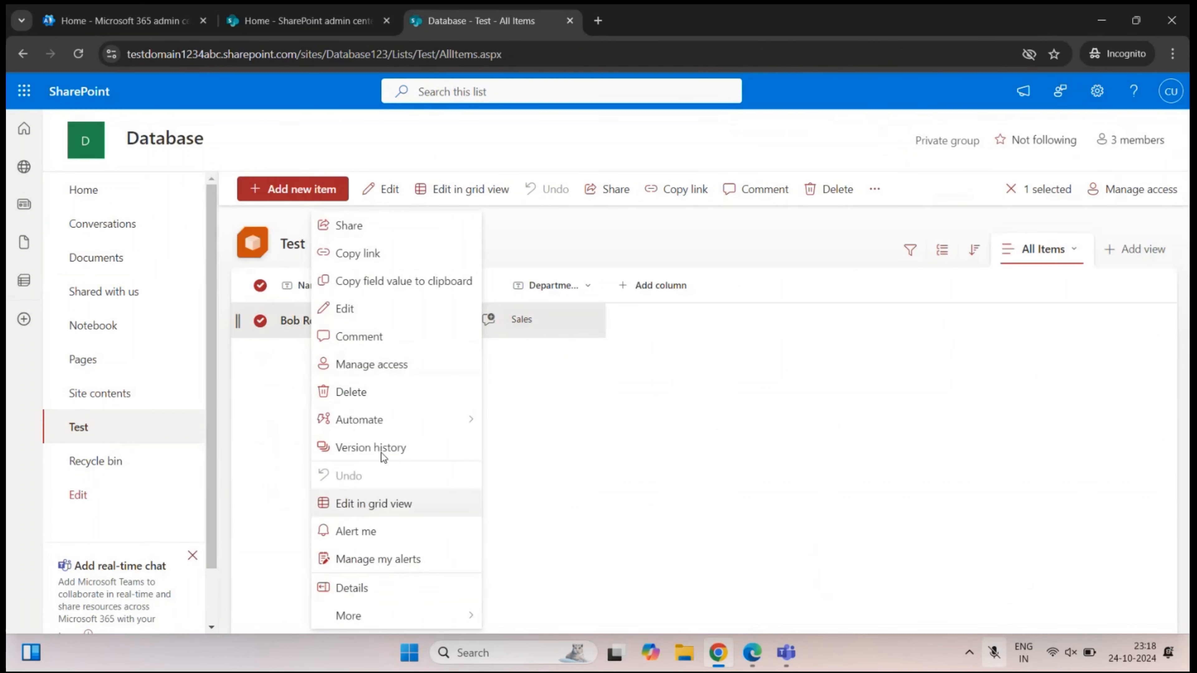
pyautogui.click(391, 447)
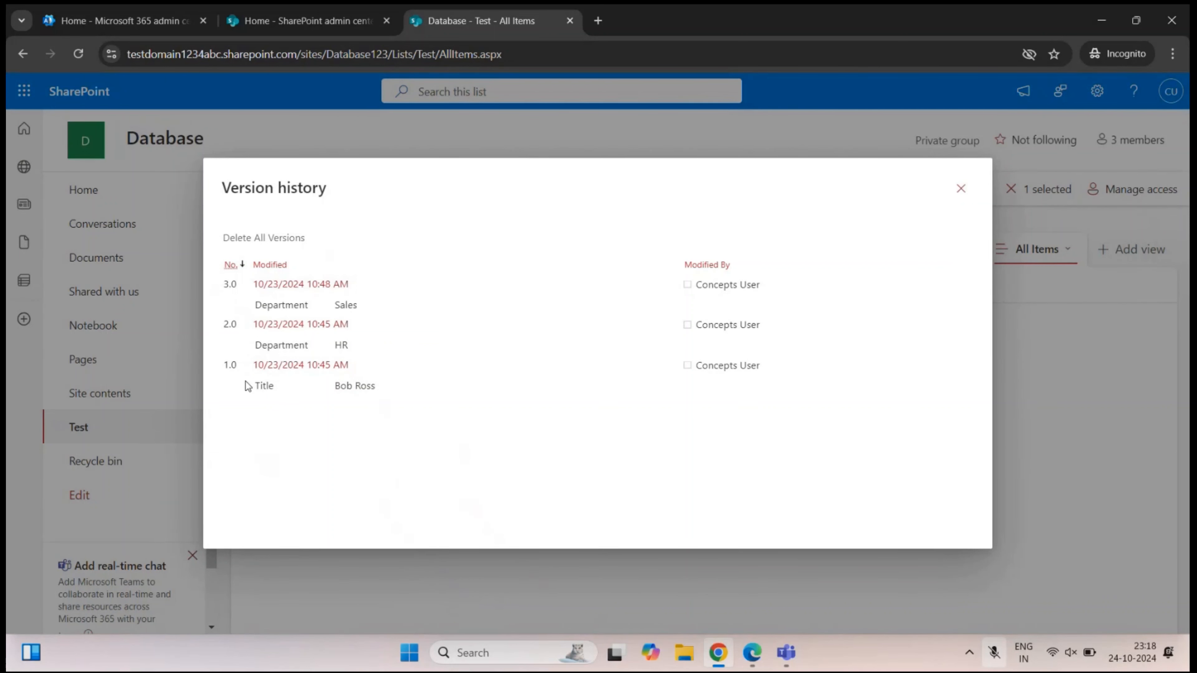
pyautogui.click(961, 188)
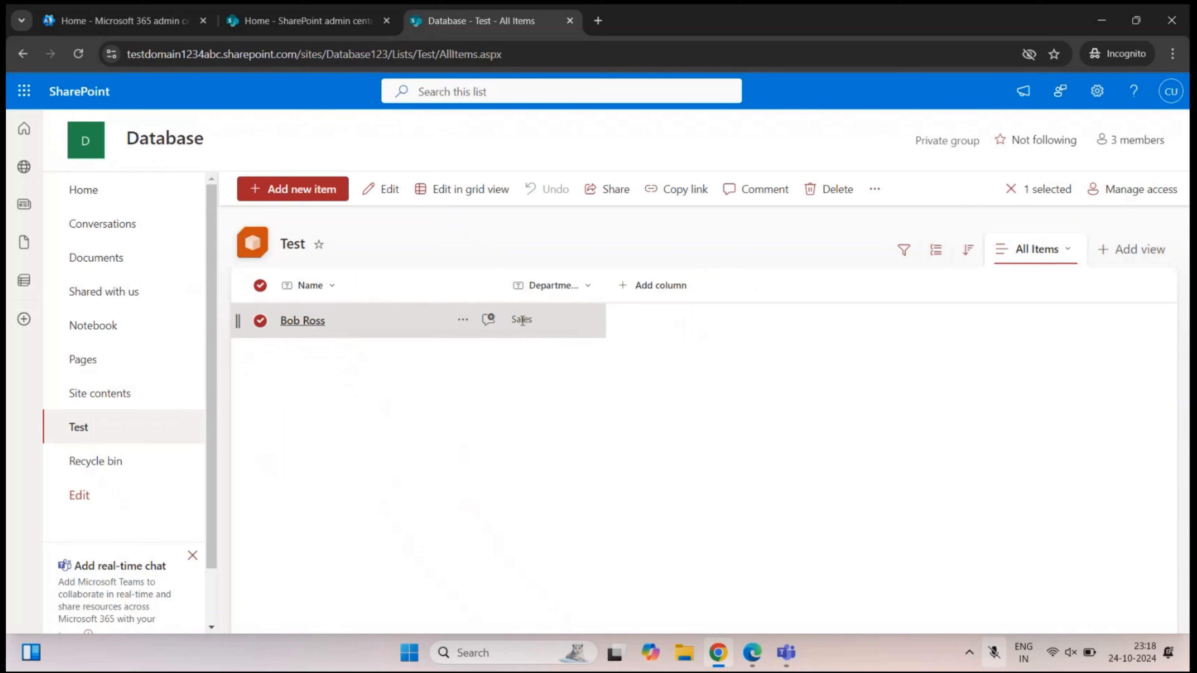
pyautogui.moveTo(534, 321); pyautogui.dragTo(514, 321)
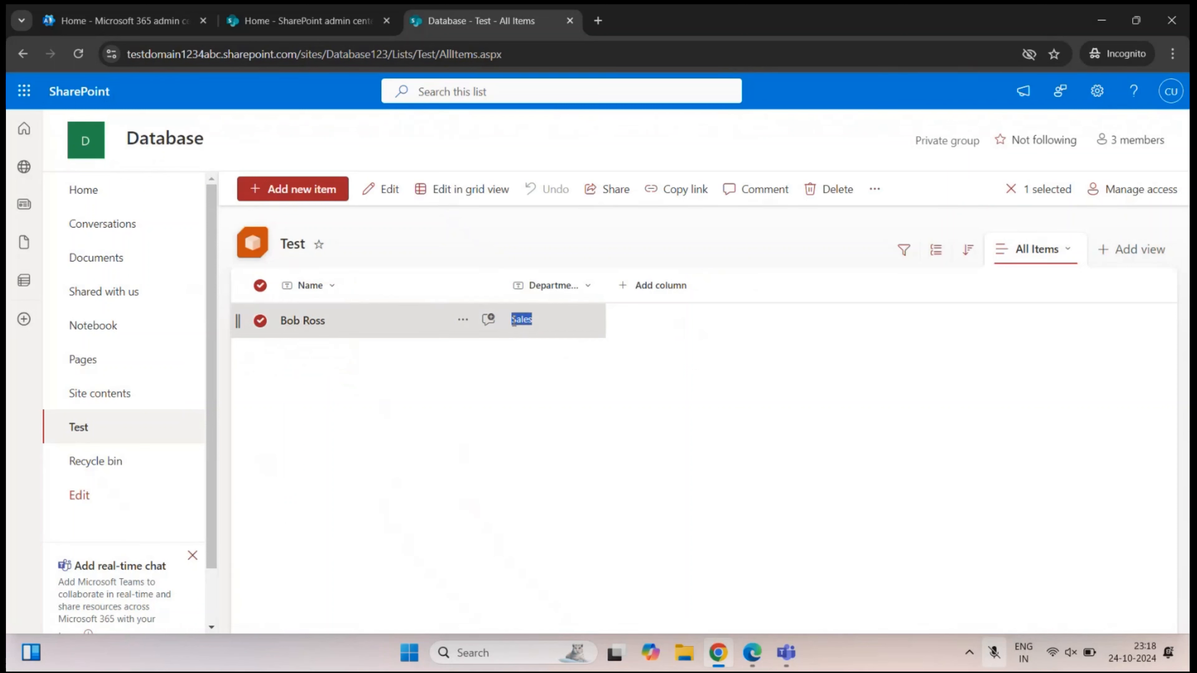
pyautogui.click(519, 366)
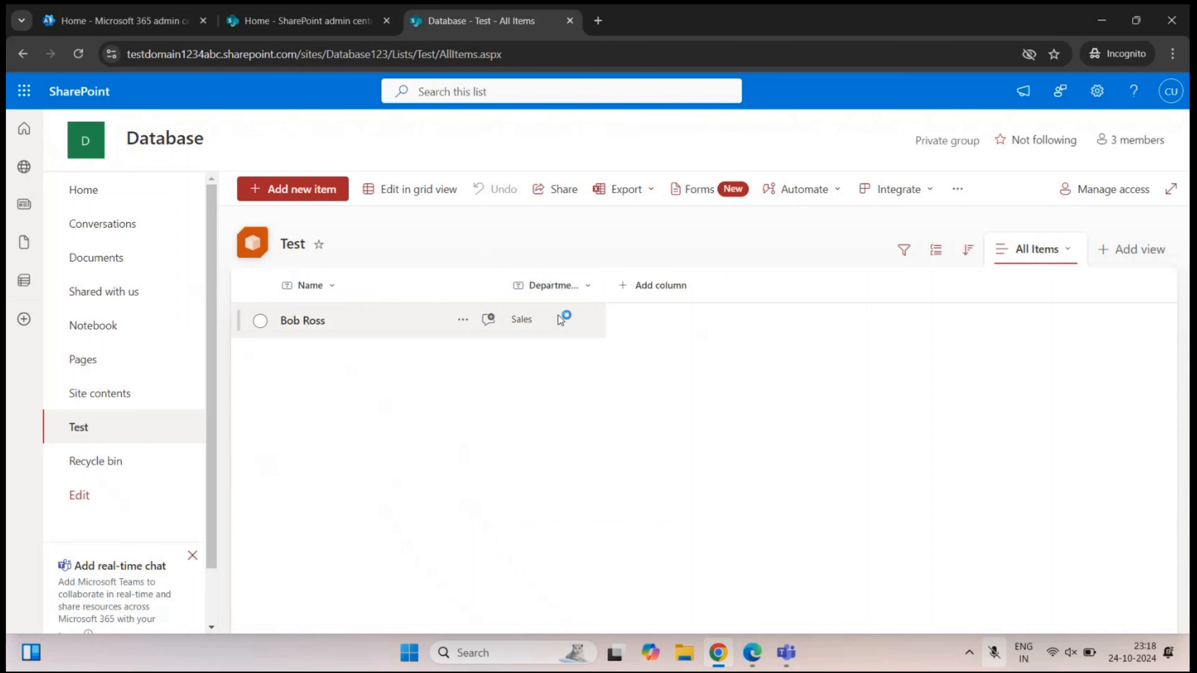
# - Compare the Department values in the Test list item's version history and restore version 2.0, confirming replacement of the current version
pyautogui.rightClick(314, 326)
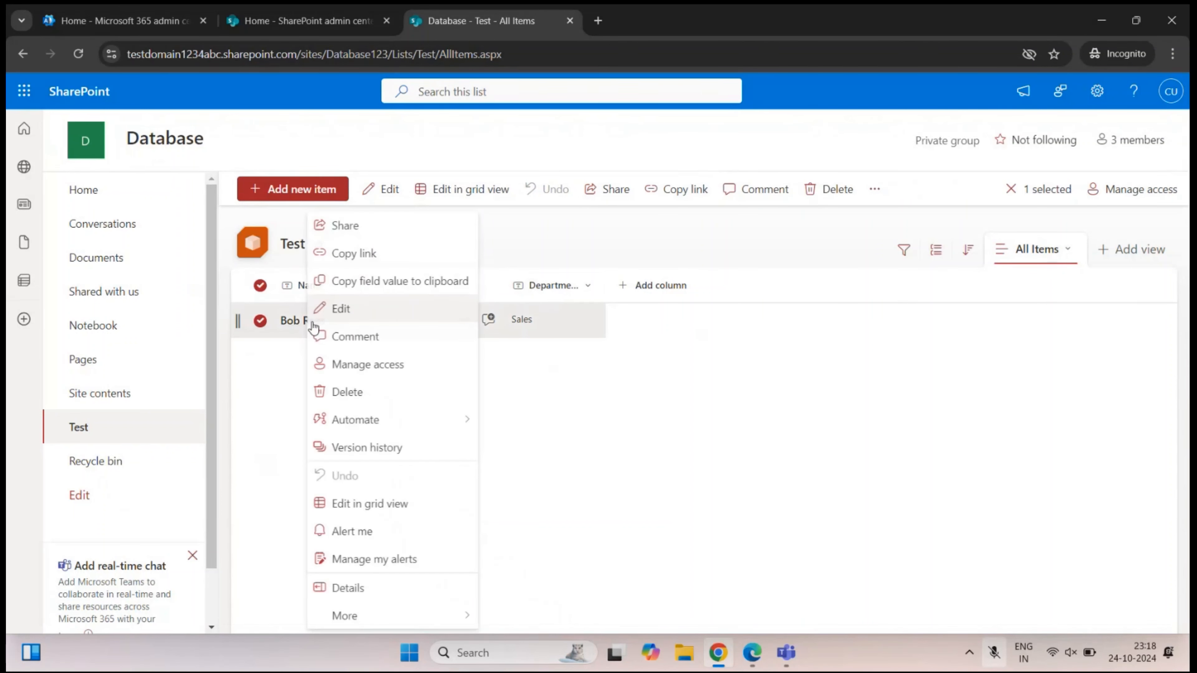
pyautogui.click(383, 451)
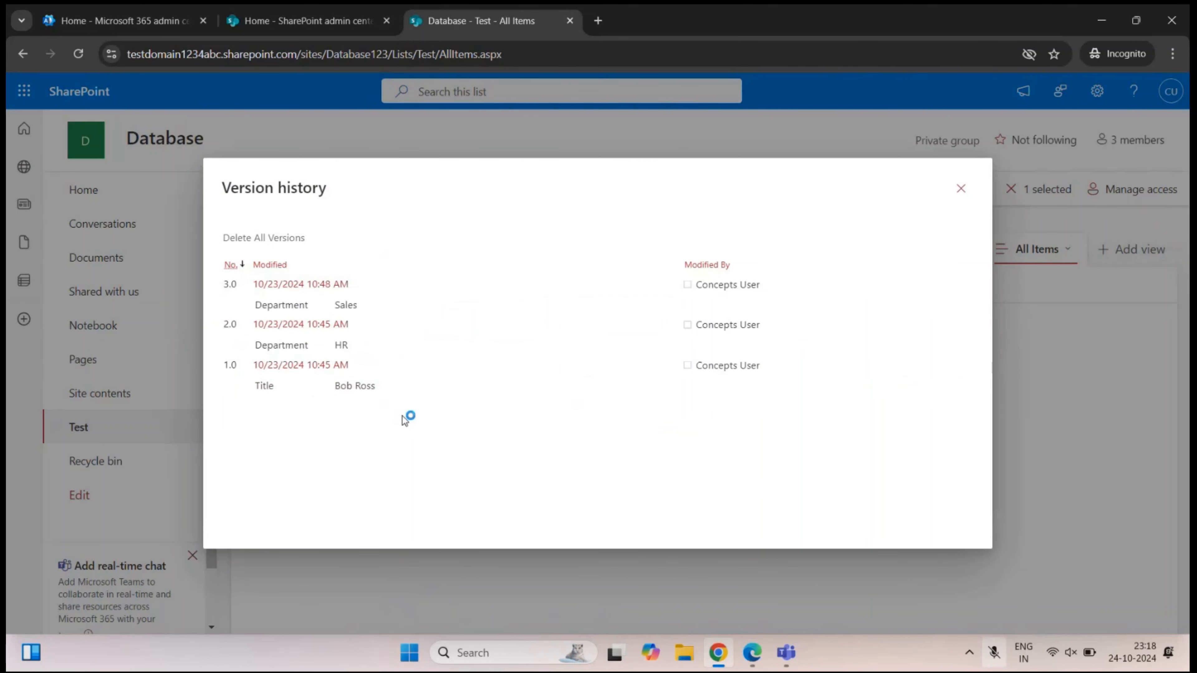
pyautogui.moveTo(262, 345); pyautogui.dragTo(406, 345)
pyautogui.click(361, 345)
pyautogui.click(411, 345)
pyautogui.moveTo(267, 307); pyautogui.dragTo(360, 310)
pyautogui.click(376, 310)
pyautogui.moveTo(345, 332)
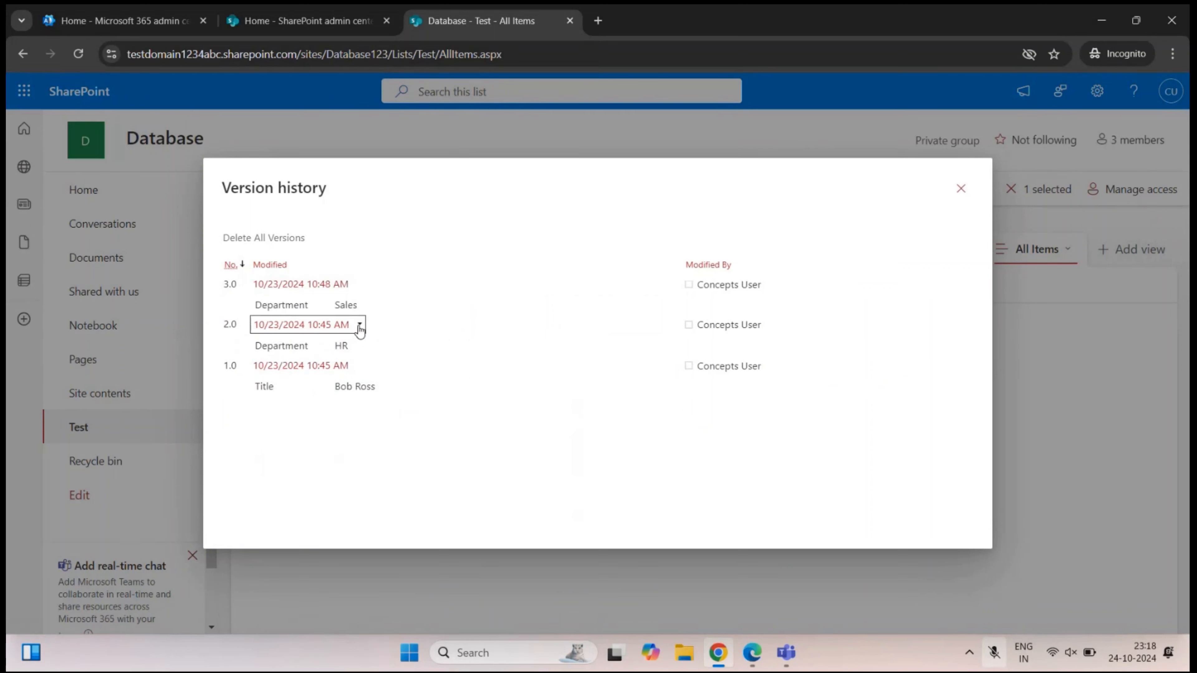
pyautogui.click(359, 325)
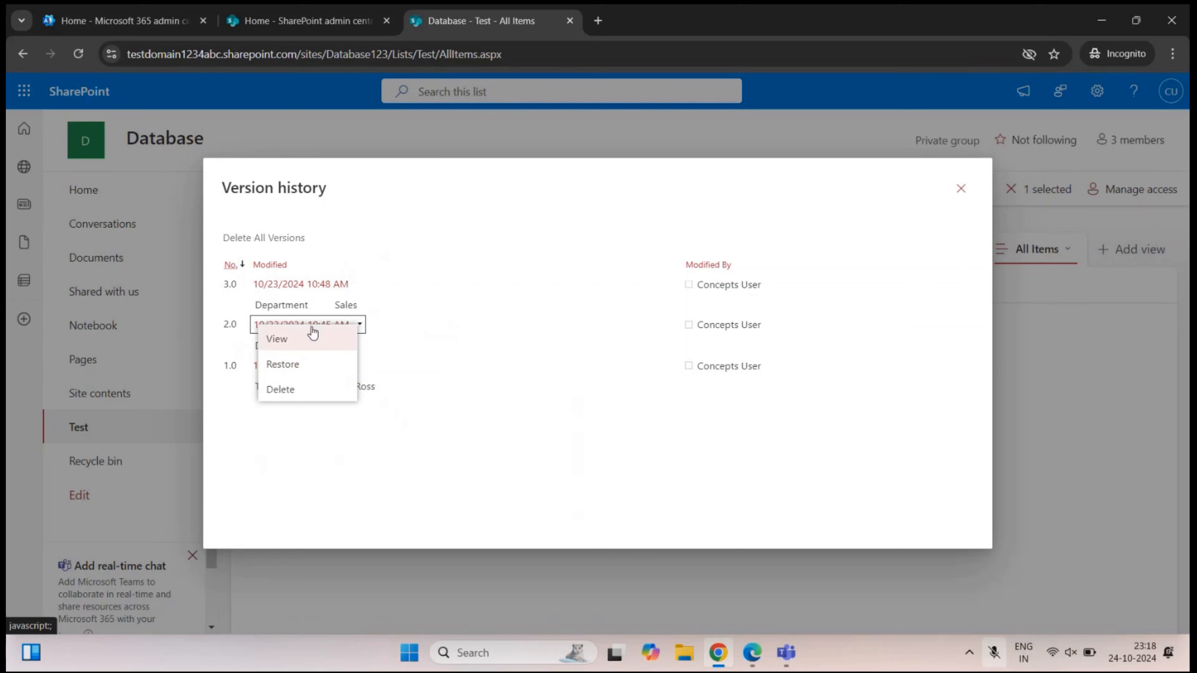
pyautogui.click(321, 368)
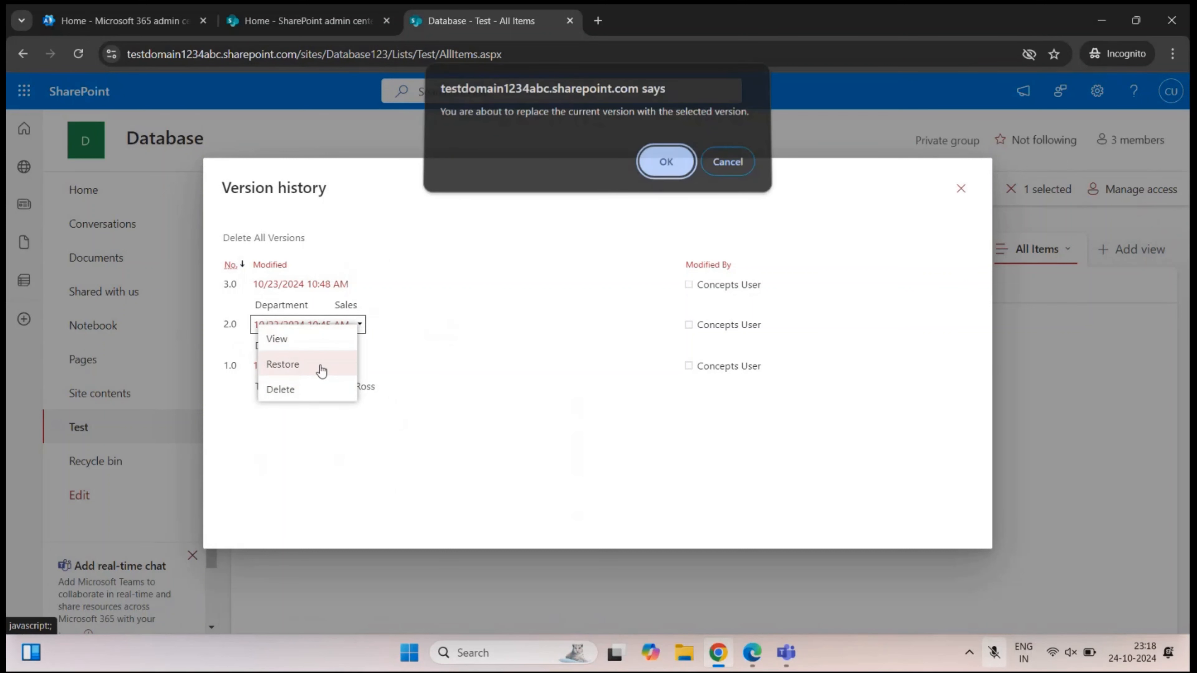
pyautogui.click(665, 167)
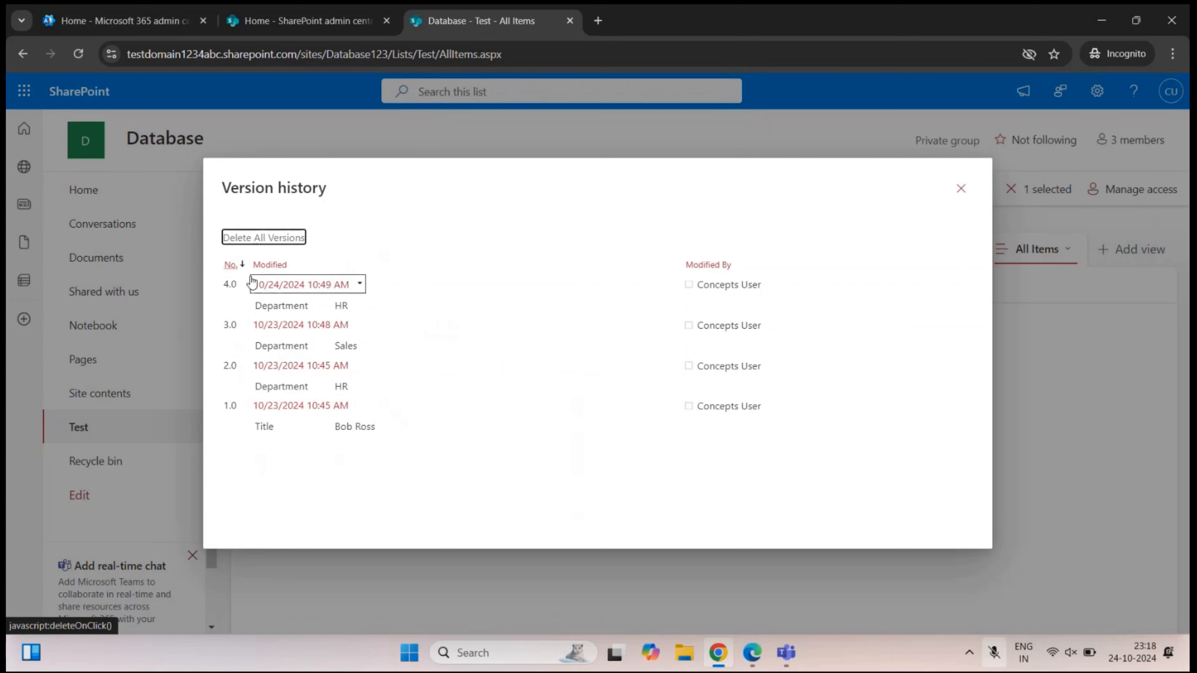
# - Examine the newest entry in the item's version history, close the history, and refresh the Test list
pyautogui.moveTo(222, 283); pyautogui.dragTo(239, 283)
pyautogui.click(238, 283)
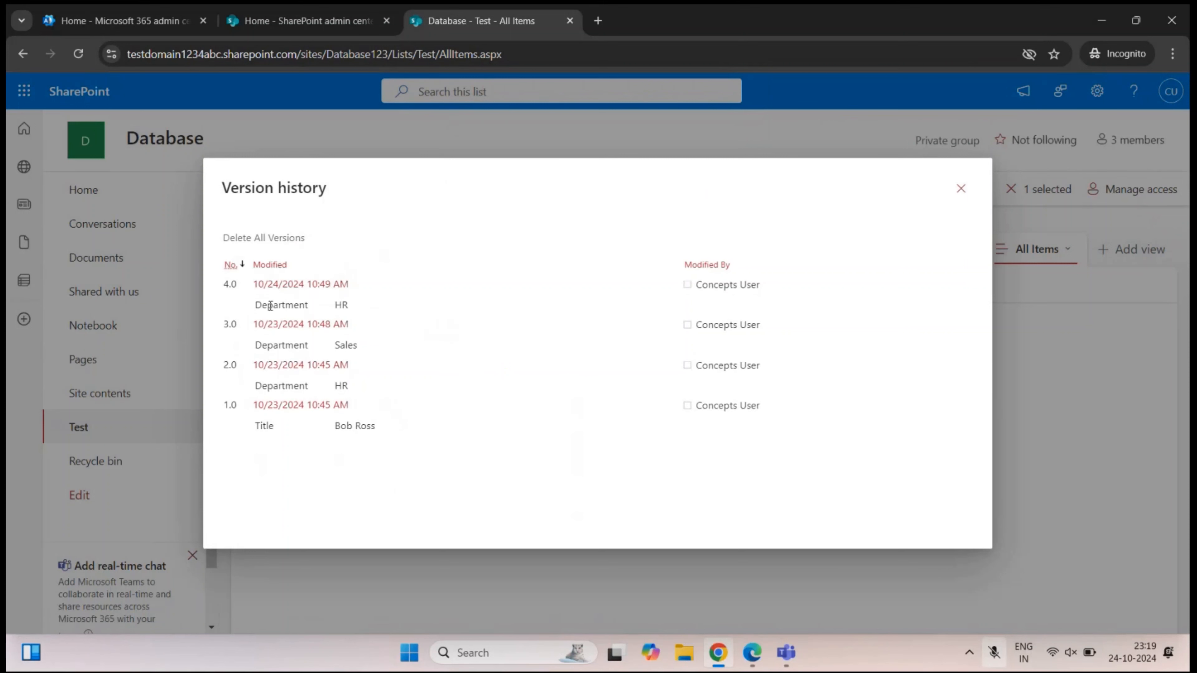
pyautogui.moveTo(360, 286); pyautogui.dragTo(254, 307)
pyautogui.click(382, 315)
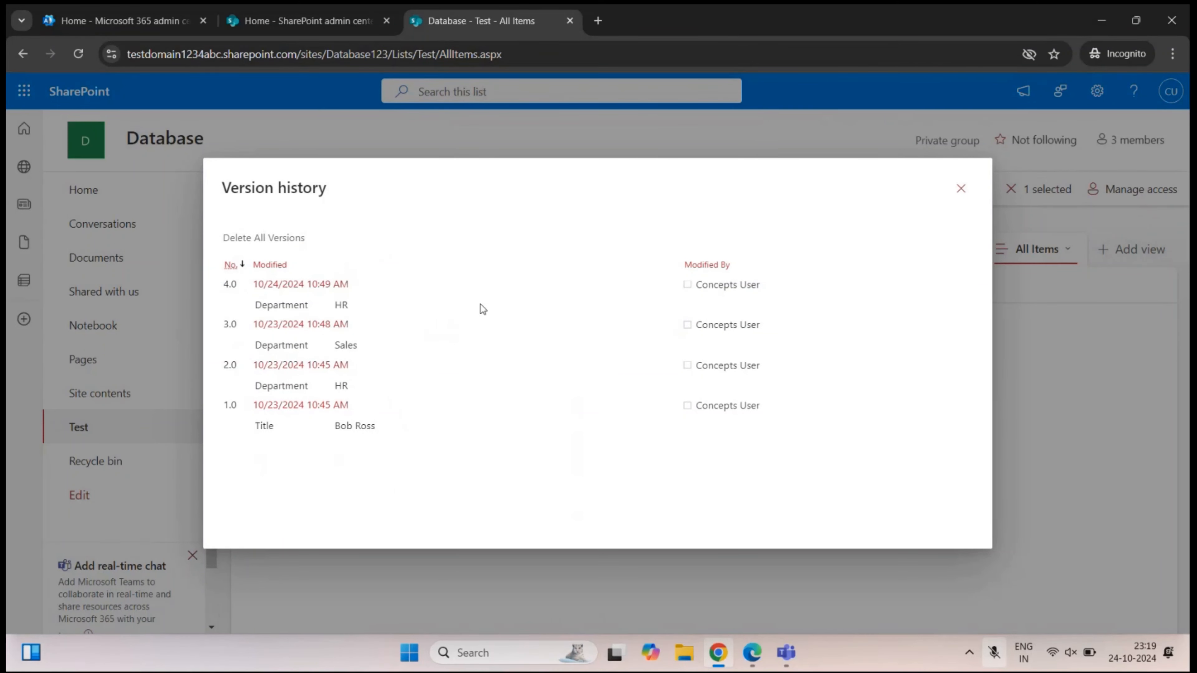
pyautogui.click(961, 189)
pyautogui.click(78, 53)
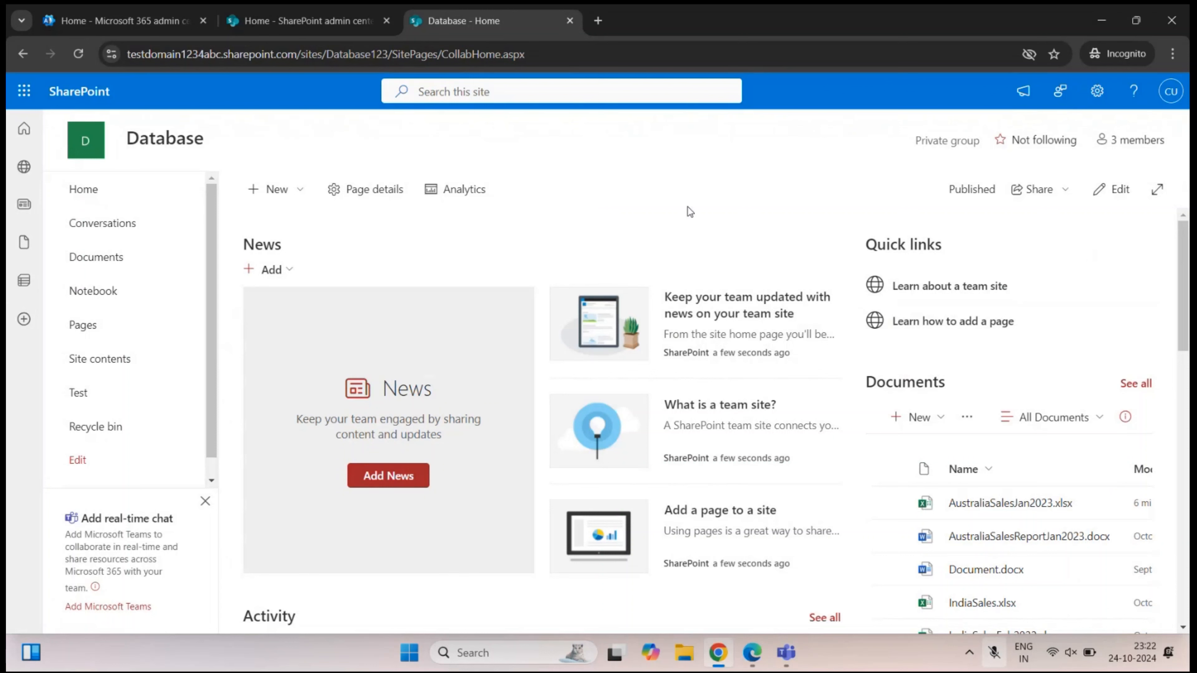
# - Open the Database site's advanced permissions settings and display its permission levels
pyautogui.click(1096, 91)
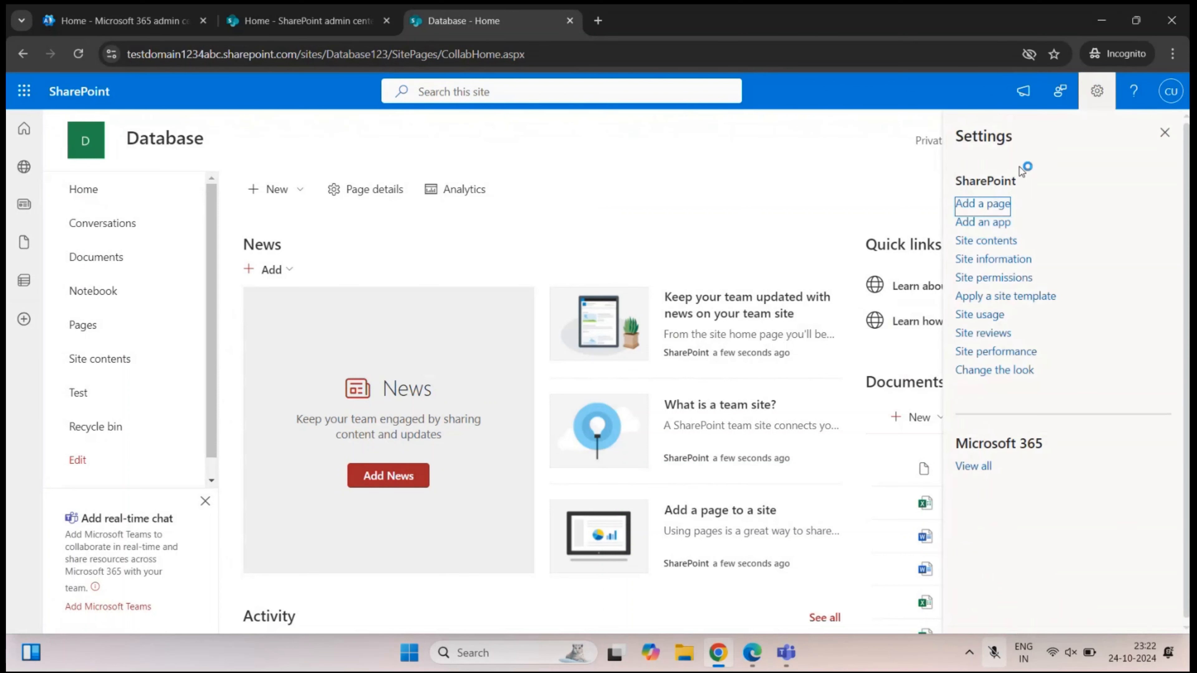
pyautogui.click(993, 278)
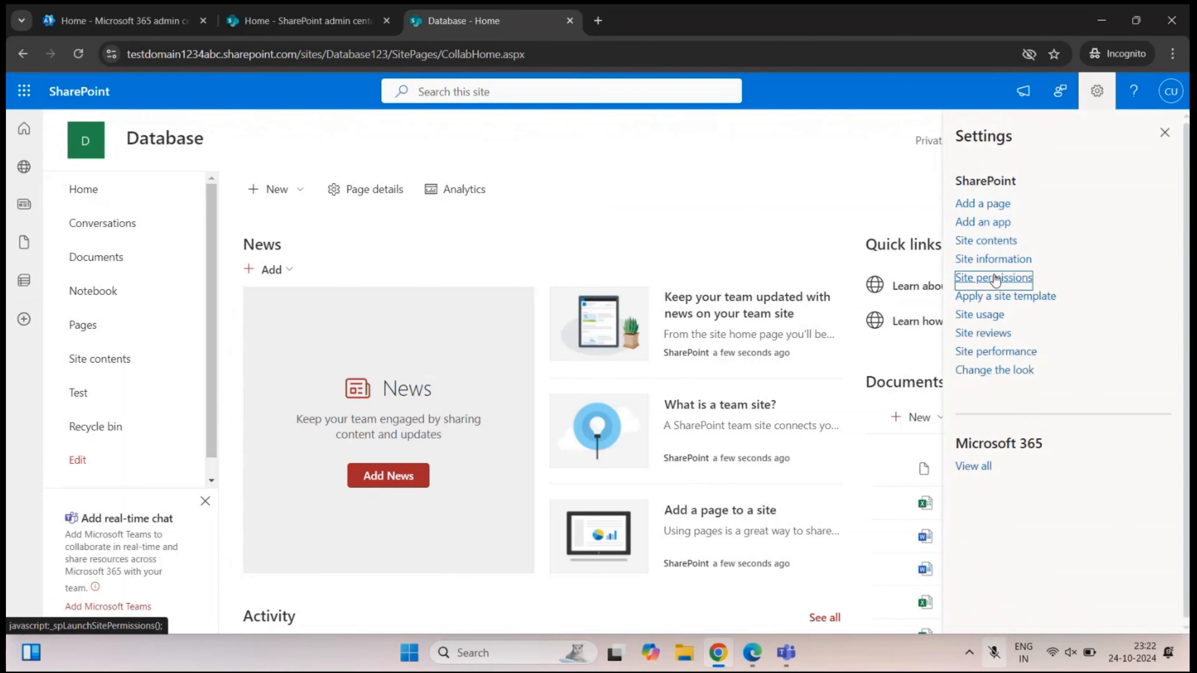
pyautogui.click(1010, 454)
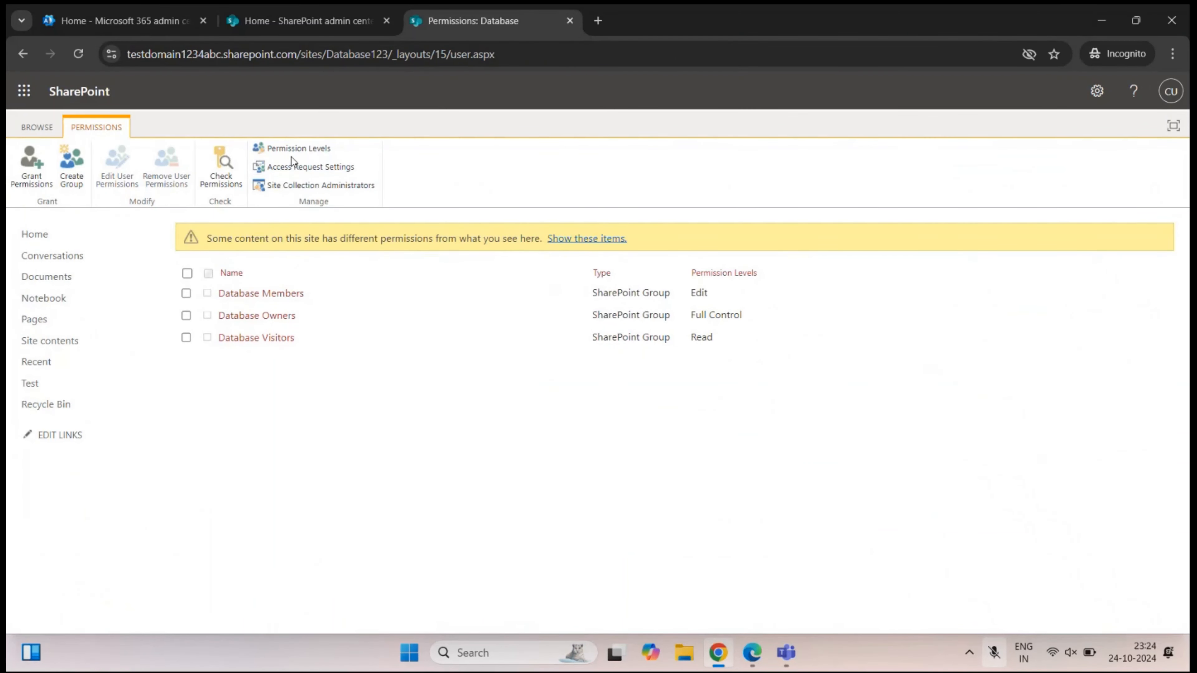
pyautogui.click(294, 149)
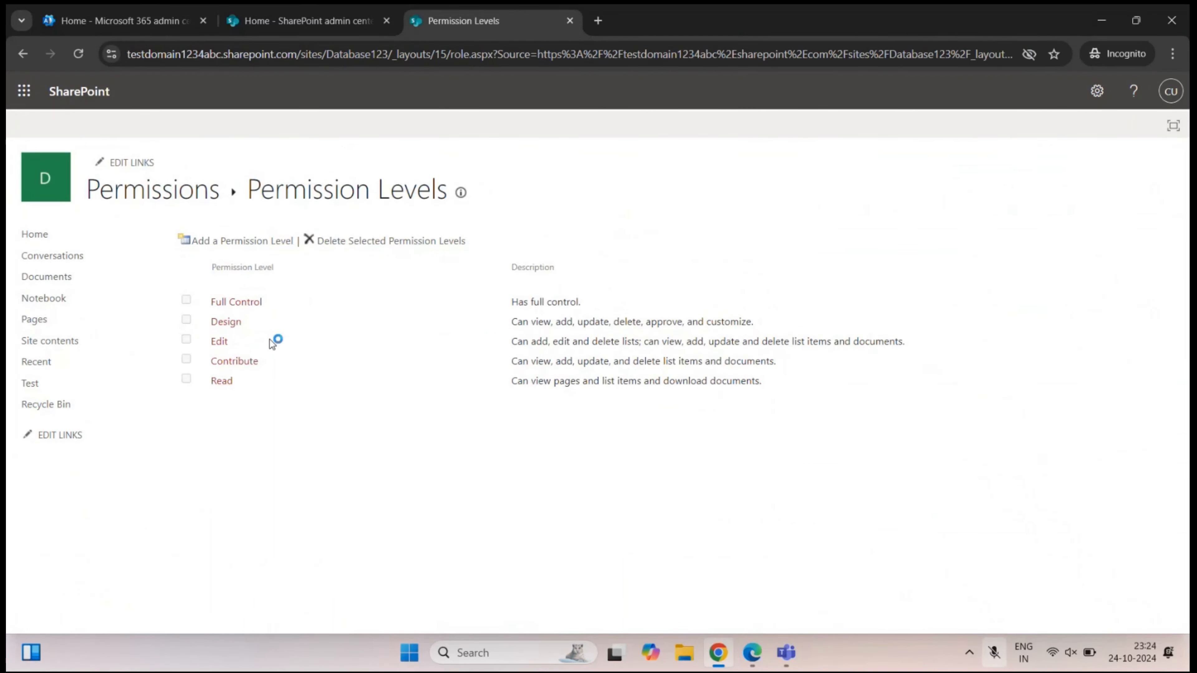
# - Start a copy of the Edit permission level and review the list and site permissions it includes
pyautogui.click(219, 343)
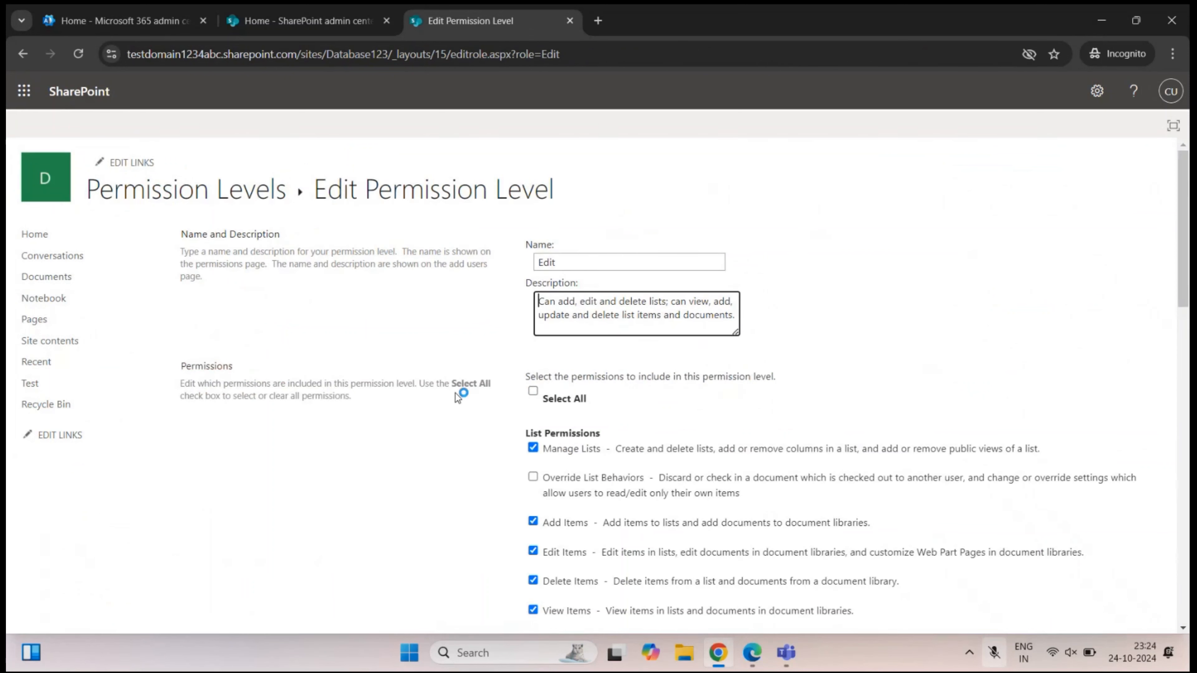
pyautogui.scroll(-2, 455, 395)
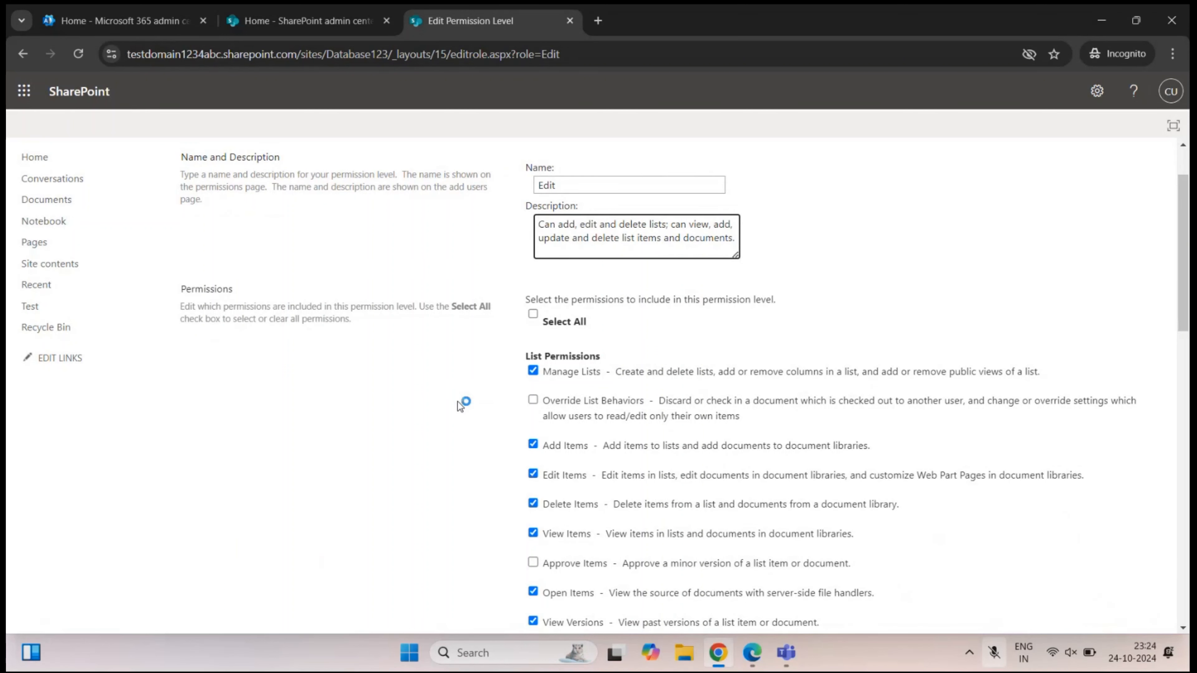
pyautogui.scroll(-15, 460, 406)
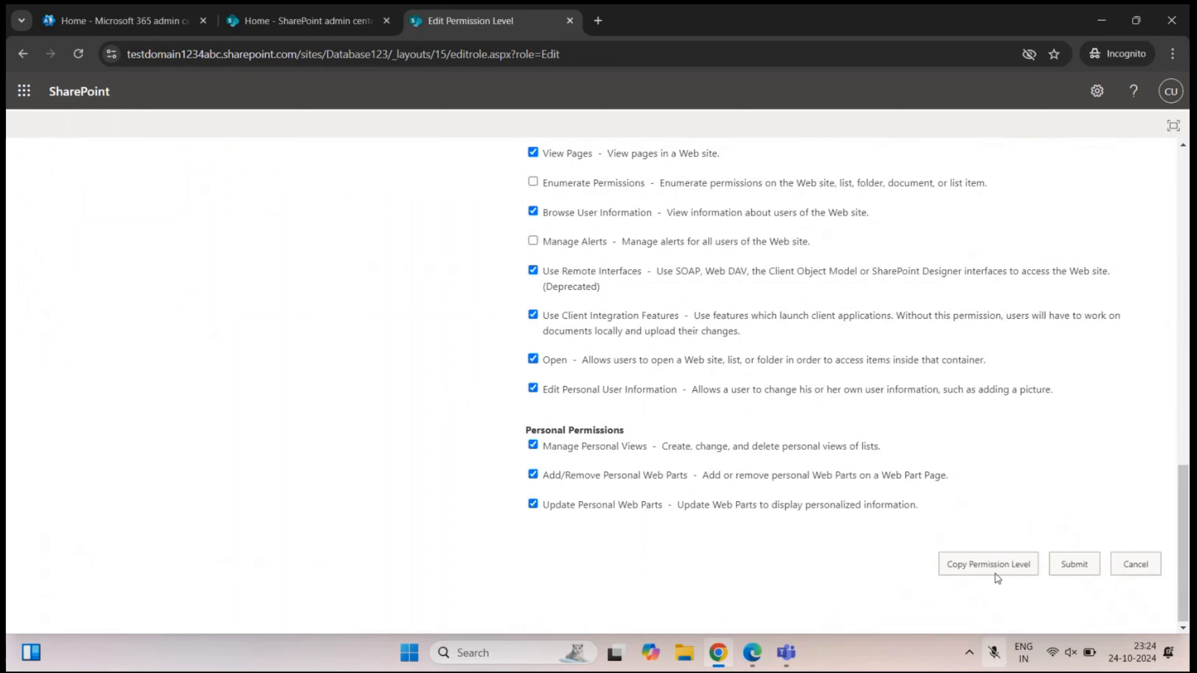
pyautogui.click(981, 564)
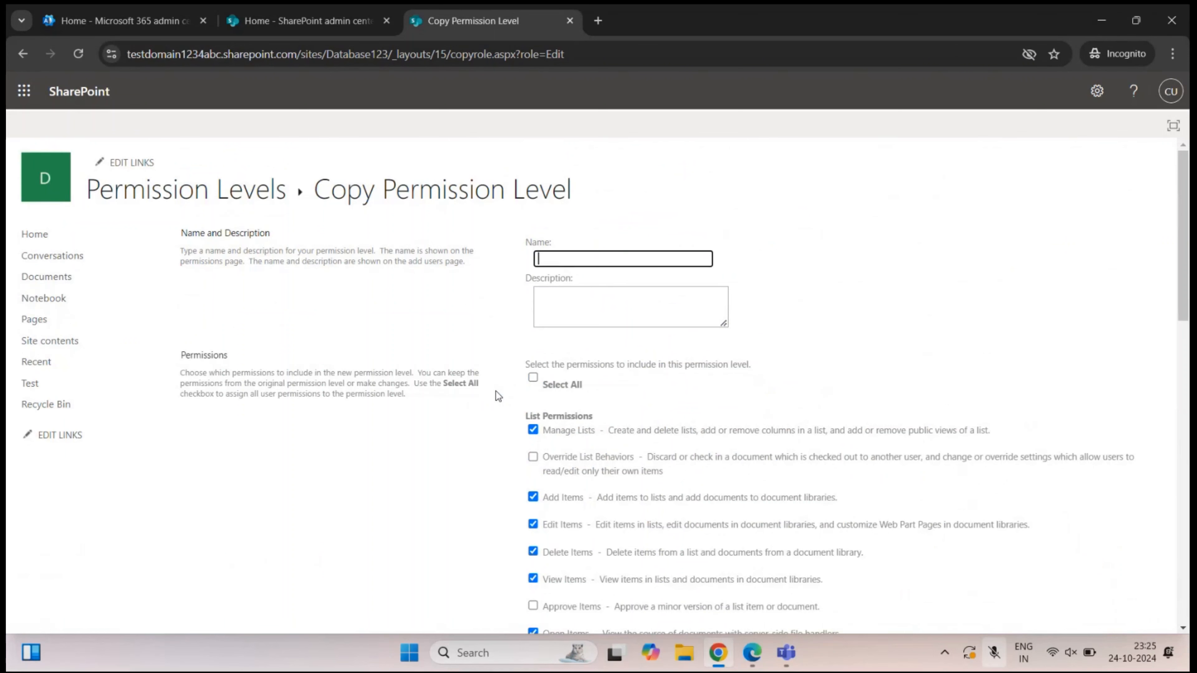
pyautogui.scroll(-2, 500, 393)
pyautogui.scroll(-8, 502, 393)
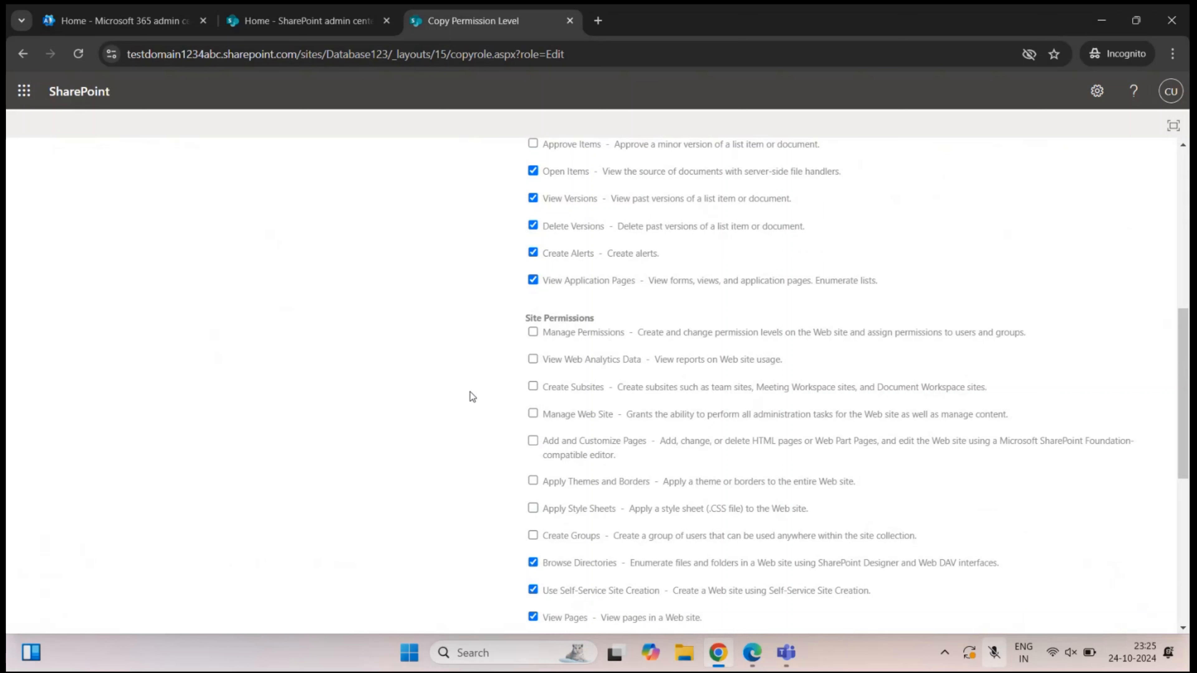
pyautogui.scroll(10, 468, 392)
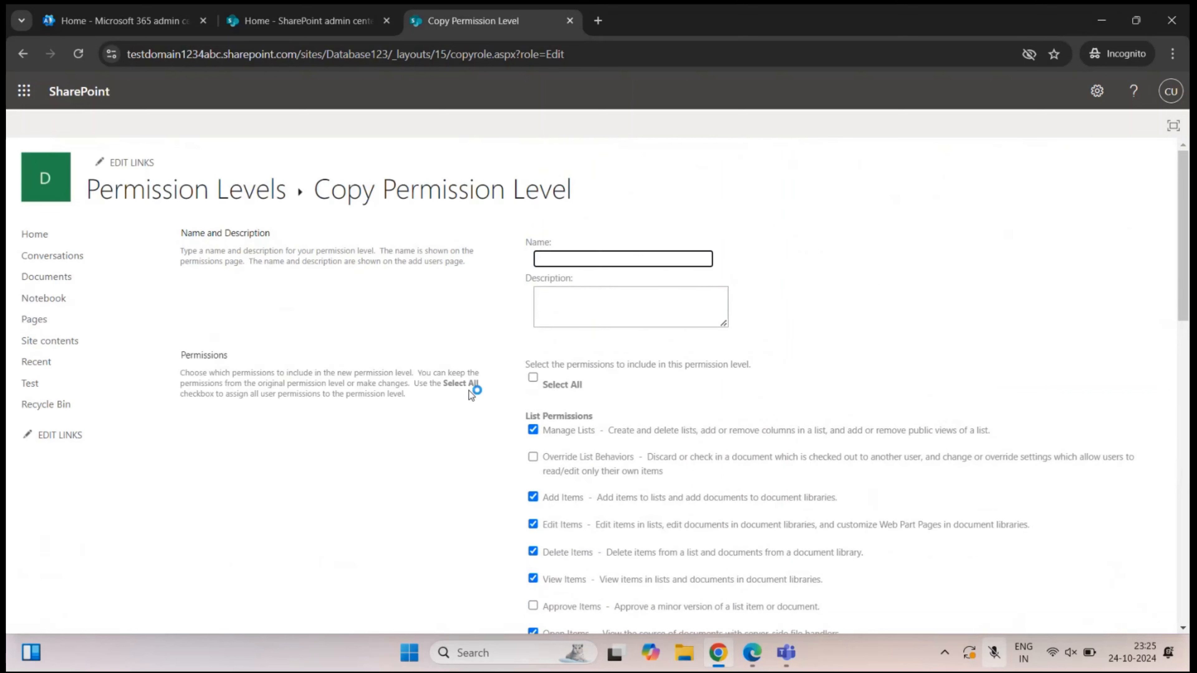
pyautogui.scroll(-2, 471, 390)
pyautogui.scroll(-1, 475, 387)
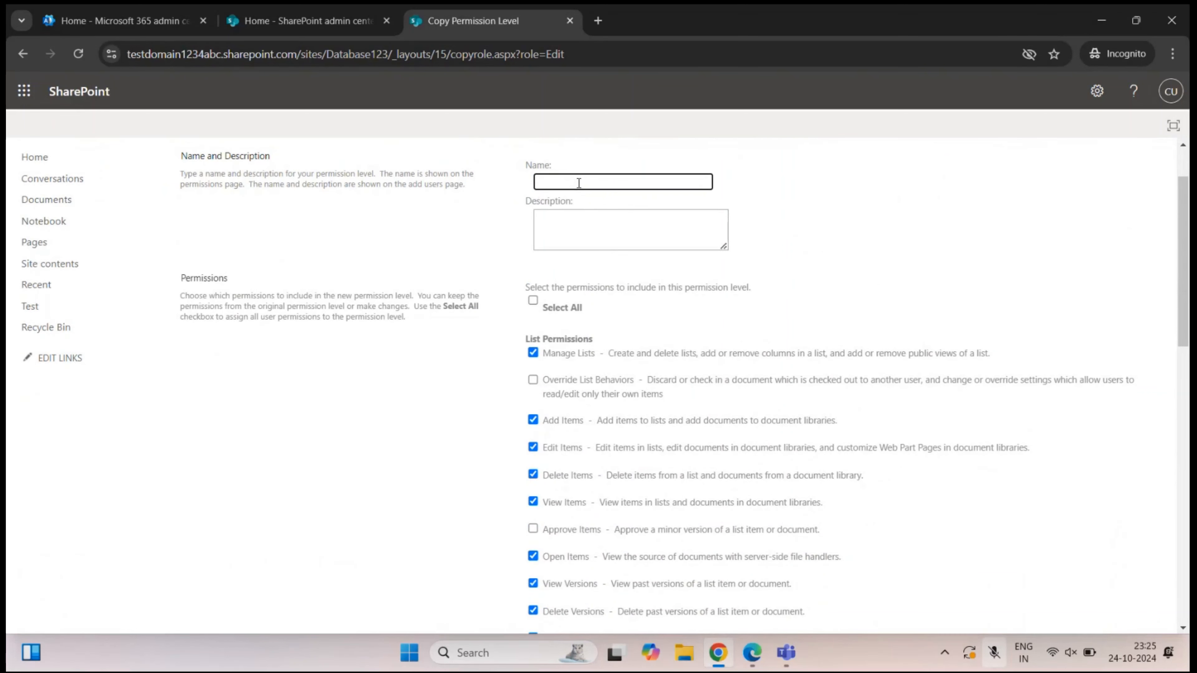
# - Name the copied permission level "Edit - No Version History" and describe it as "Edit permission but no version history"
pyautogui.write('Edit - No Version History')
pyautogui.click(559, 245)
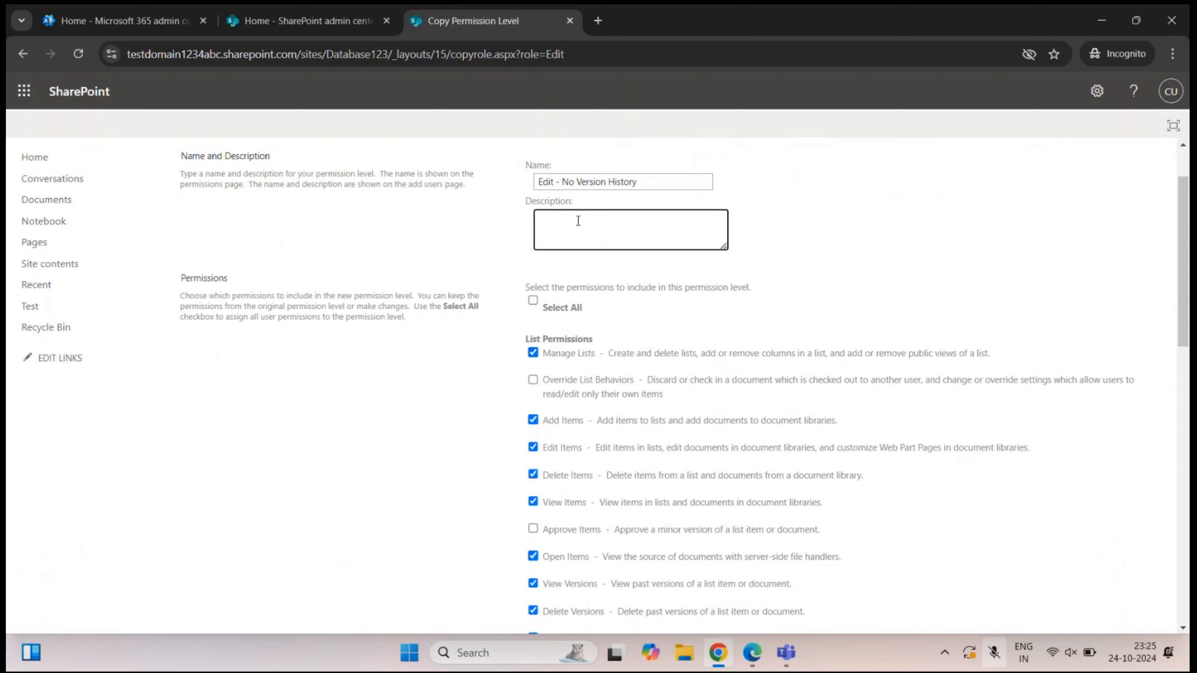
pyautogui.write('it permission')
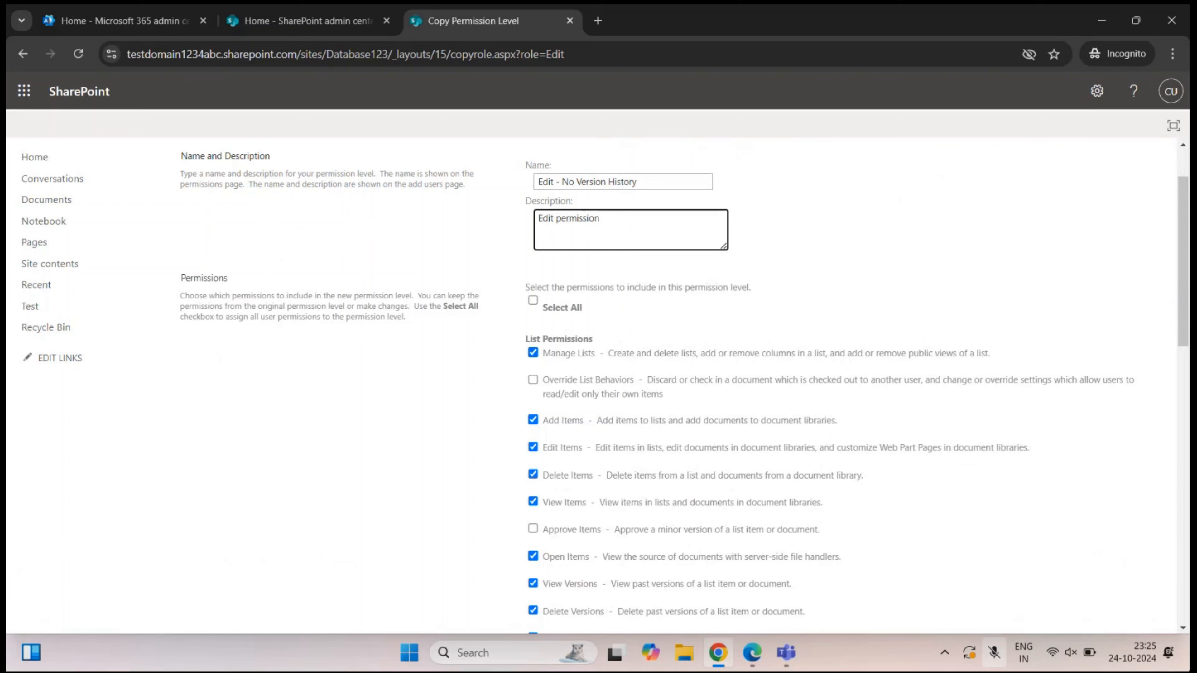
pyautogui.press('BackSpace')
pyautogui.press('BackSpace')
pyautogui.press('BackSpace')
pyautogui.press('BackSpace')
pyautogui.press('BackSpace')
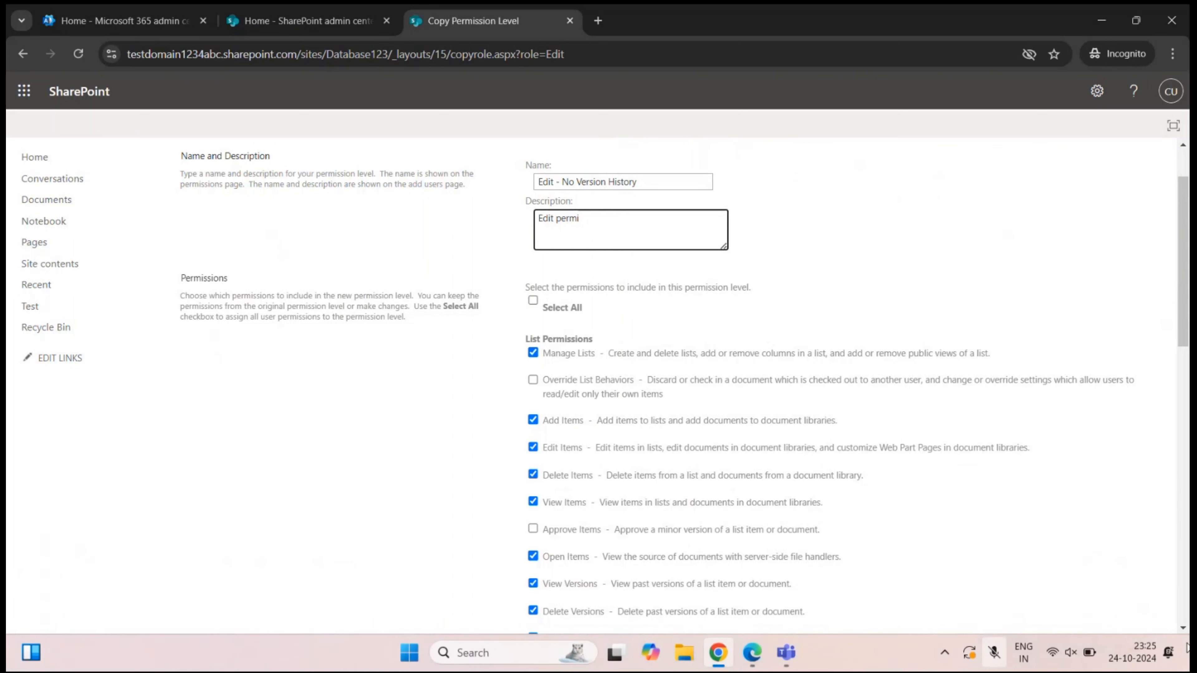
pyautogui.write('ssion but no version history')
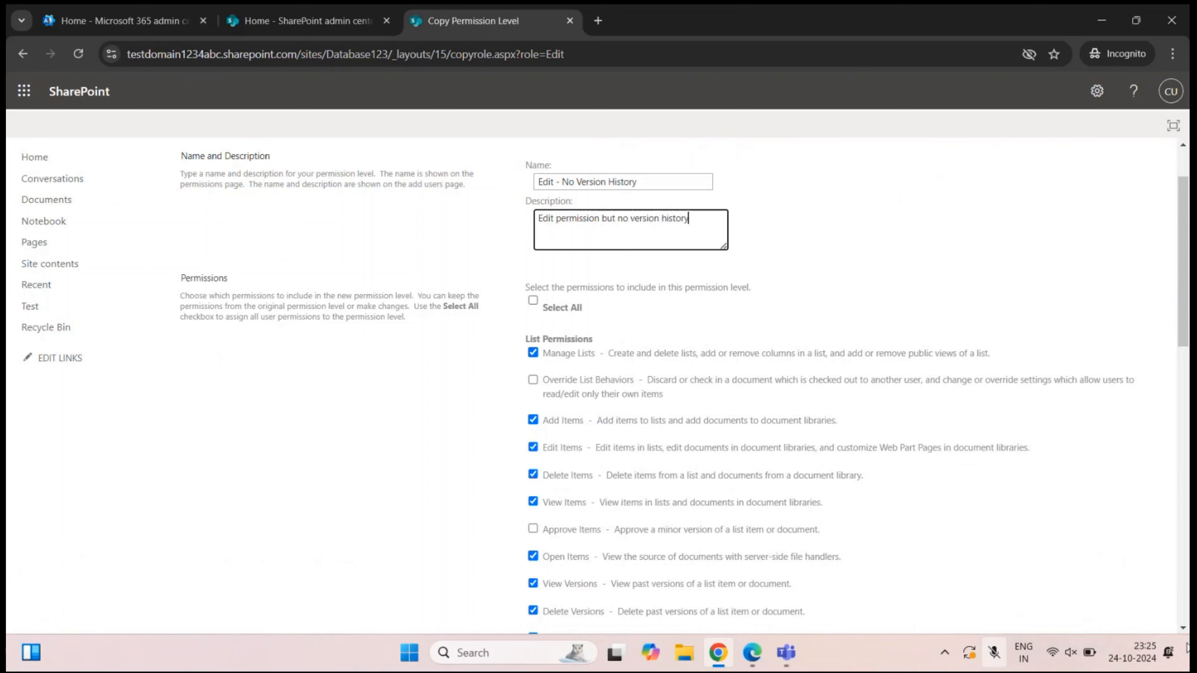
pyautogui.click(775, 231)
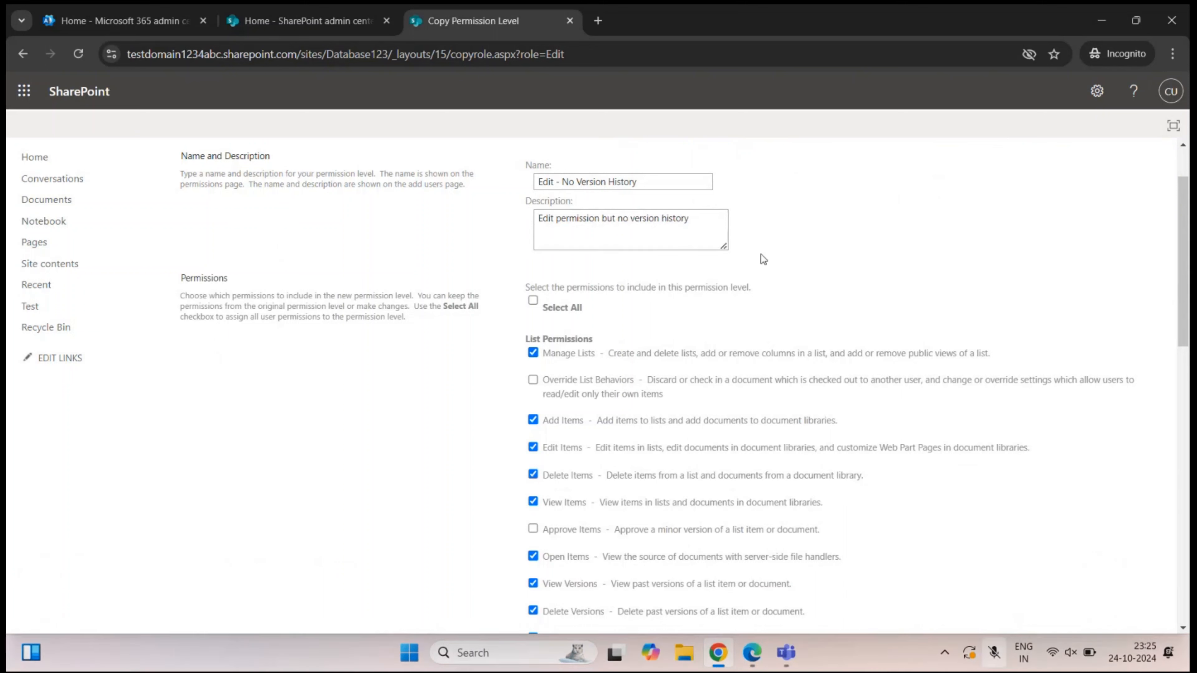
# - Exclude View Versions and its dependent Delete Versions permission from the copy, and create the permission level
pyautogui.scroll(-3, 451, 235)
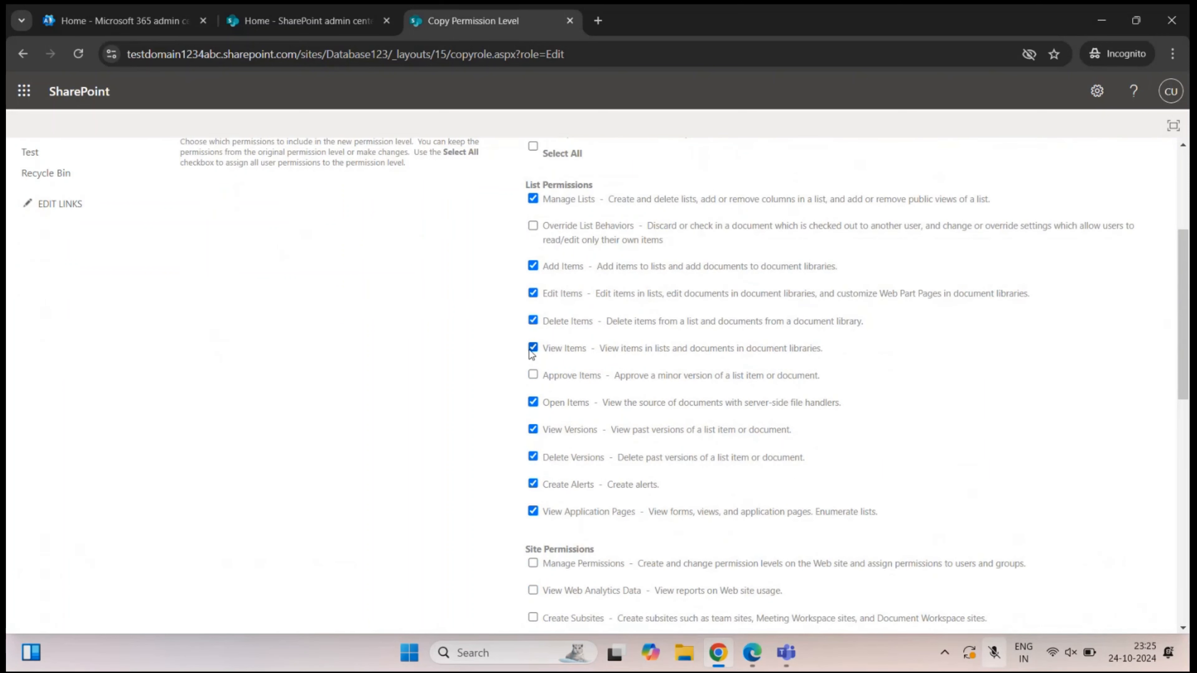
pyautogui.click(533, 429)
pyautogui.scroll(-2, 533, 434)
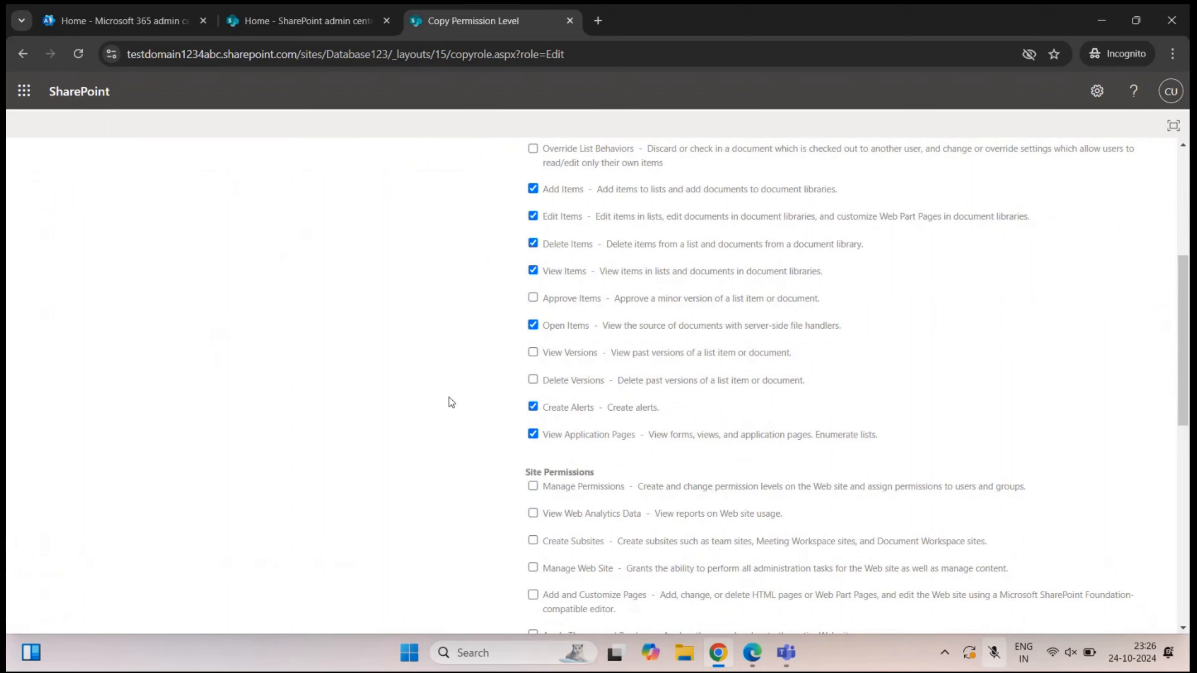
pyautogui.scroll(5, 448, 397)
pyautogui.scroll(-8, 448, 396)
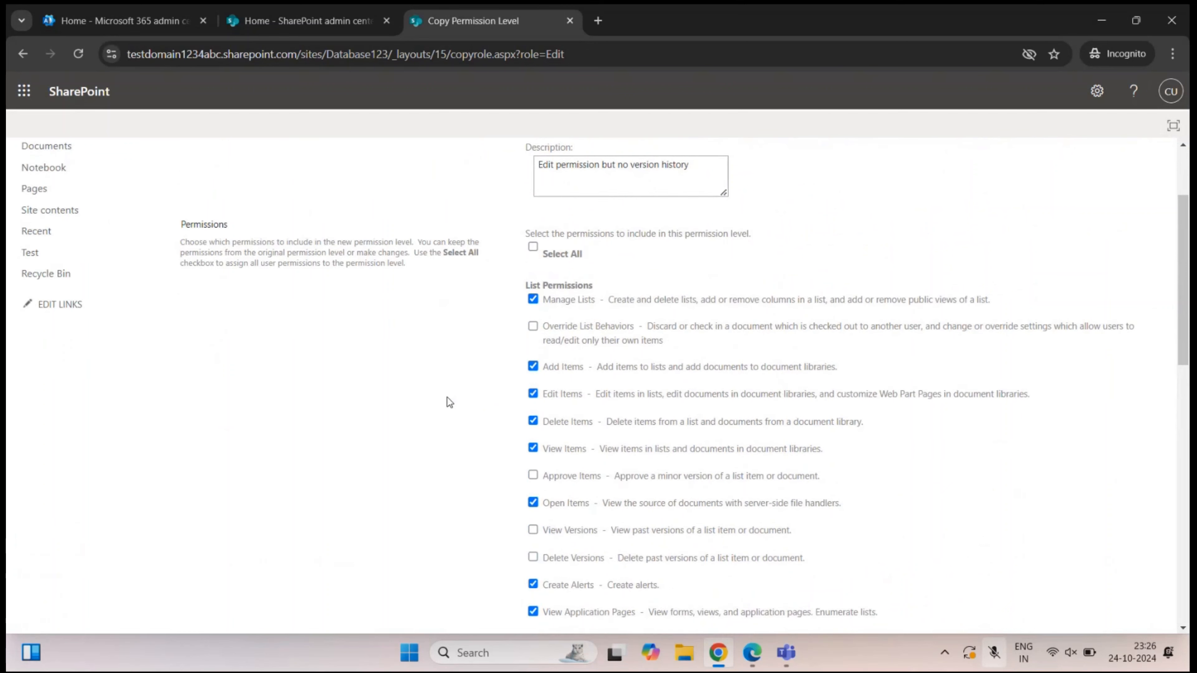
pyautogui.scroll(-9, 448, 399)
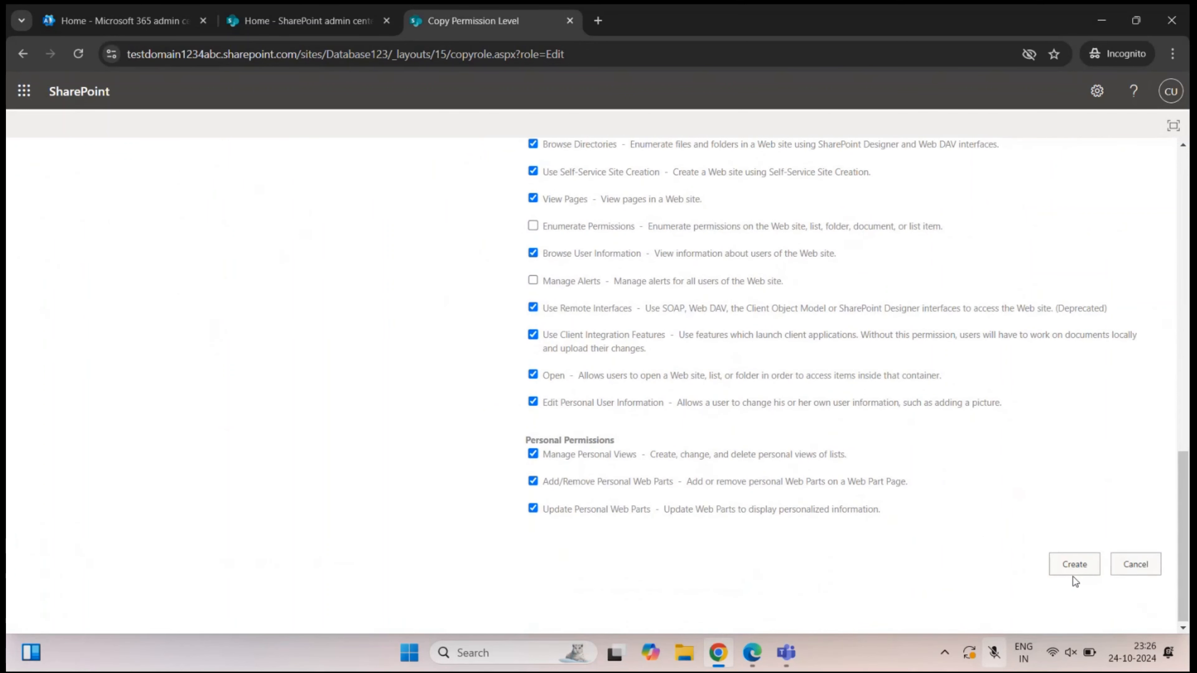
pyautogui.click(1065, 566)
# - Check the name and description of Edit - No Version History among the permission levels, and go back to the previous page
pyautogui.moveTo(321, 401); pyautogui.dragTo(194, 404)
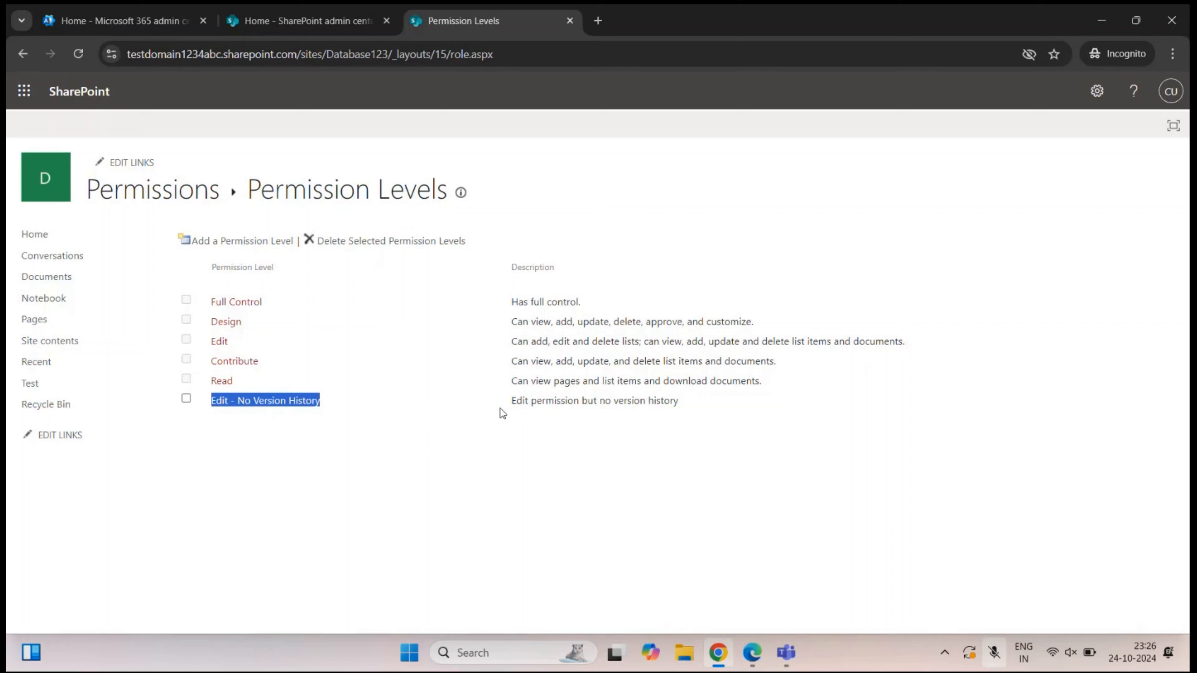
pyautogui.moveTo(694, 415)
pyautogui.mouseDown()
pyautogui.moveTo(514, 410)
pyautogui.moveTo(679, 408)
pyautogui.mouseUp()
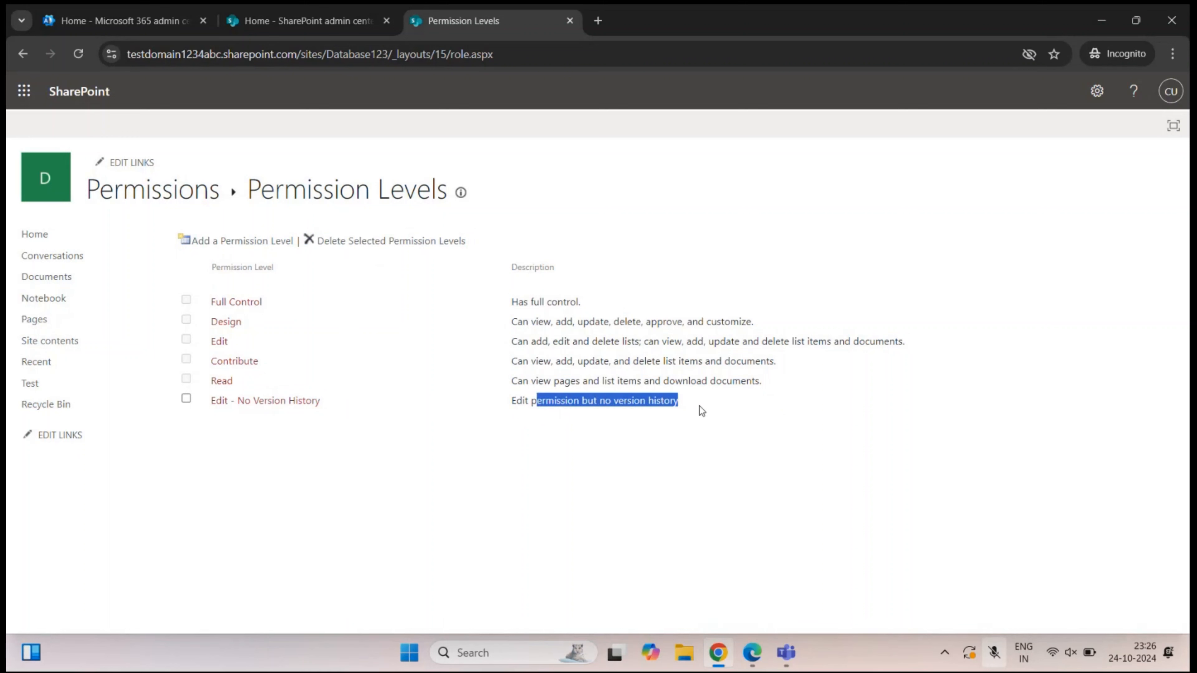
pyautogui.moveTo(678, 404); pyautogui.dragTo(504, 397)
pyautogui.click(592, 414)
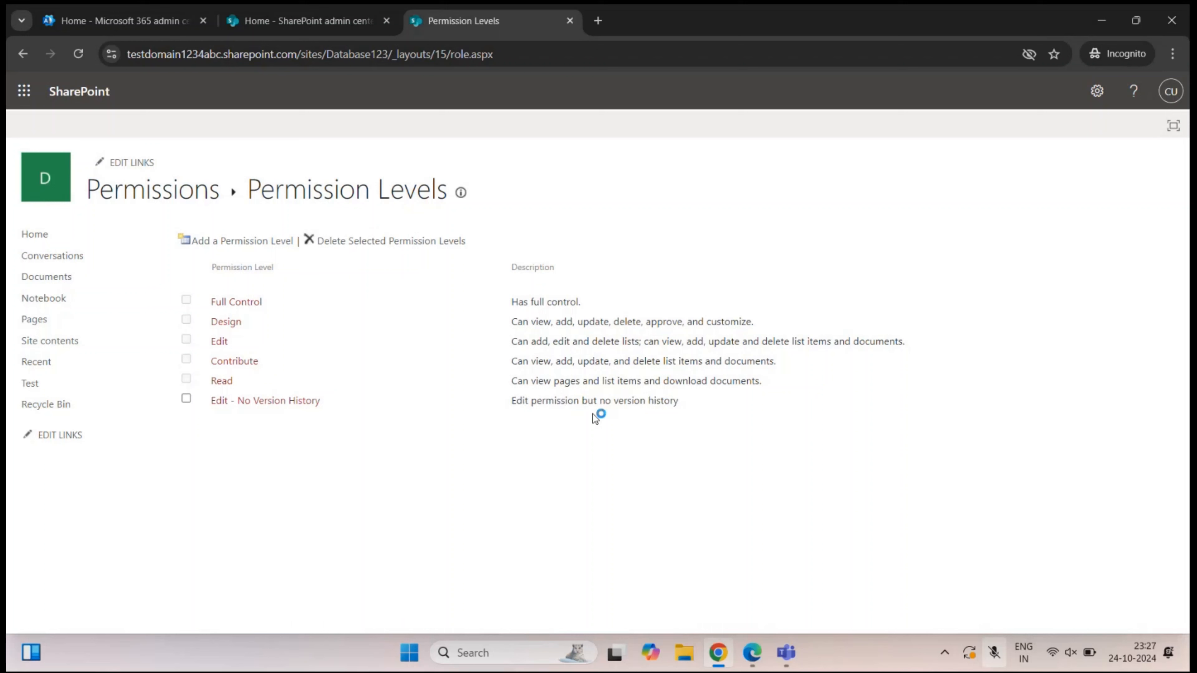
pyautogui.moveTo(599, 402); pyautogui.dragTo(684, 402)
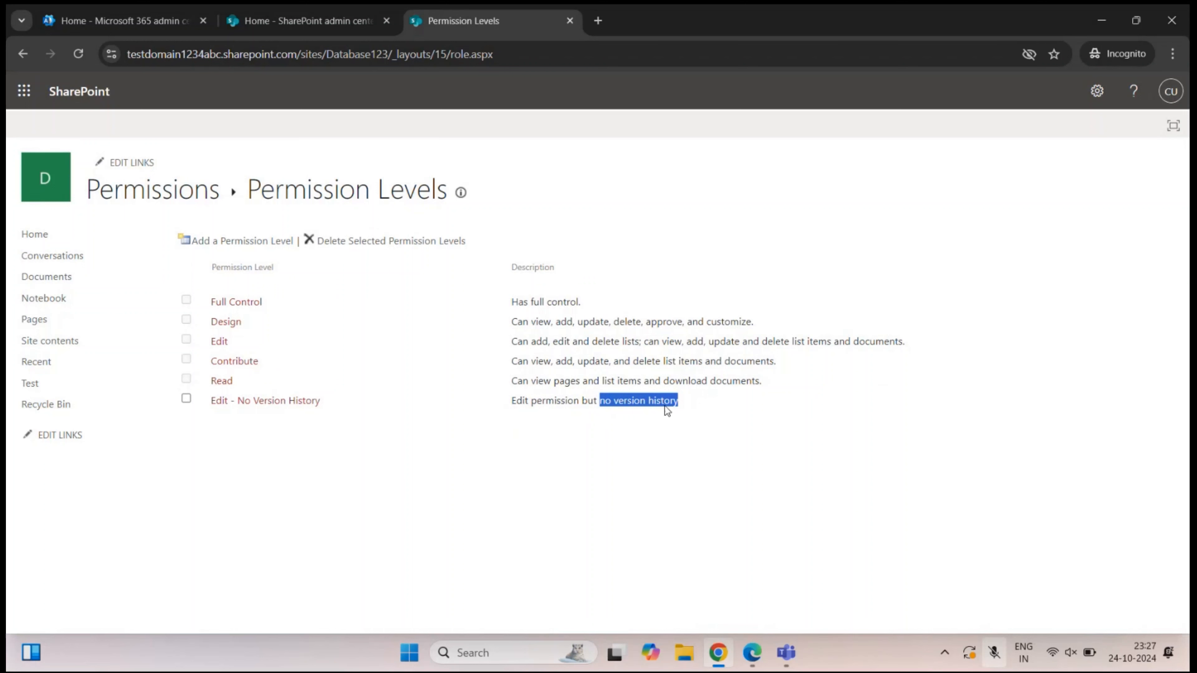
pyautogui.click(551, 471)
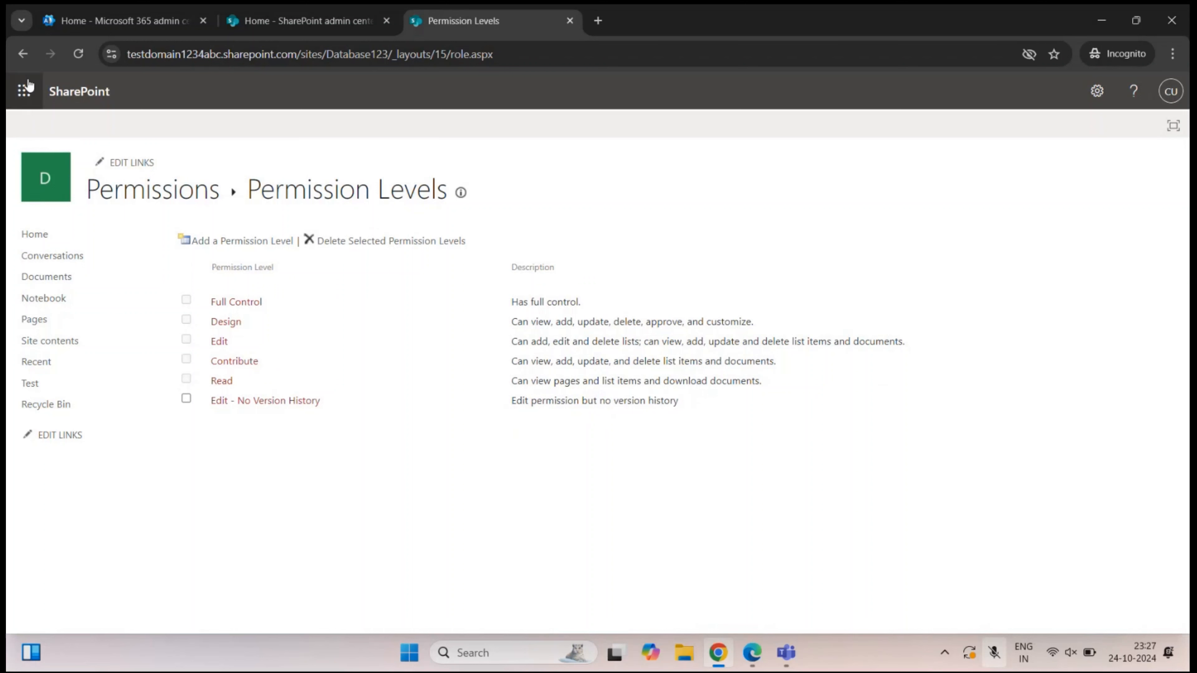
pyautogui.click(23, 54)
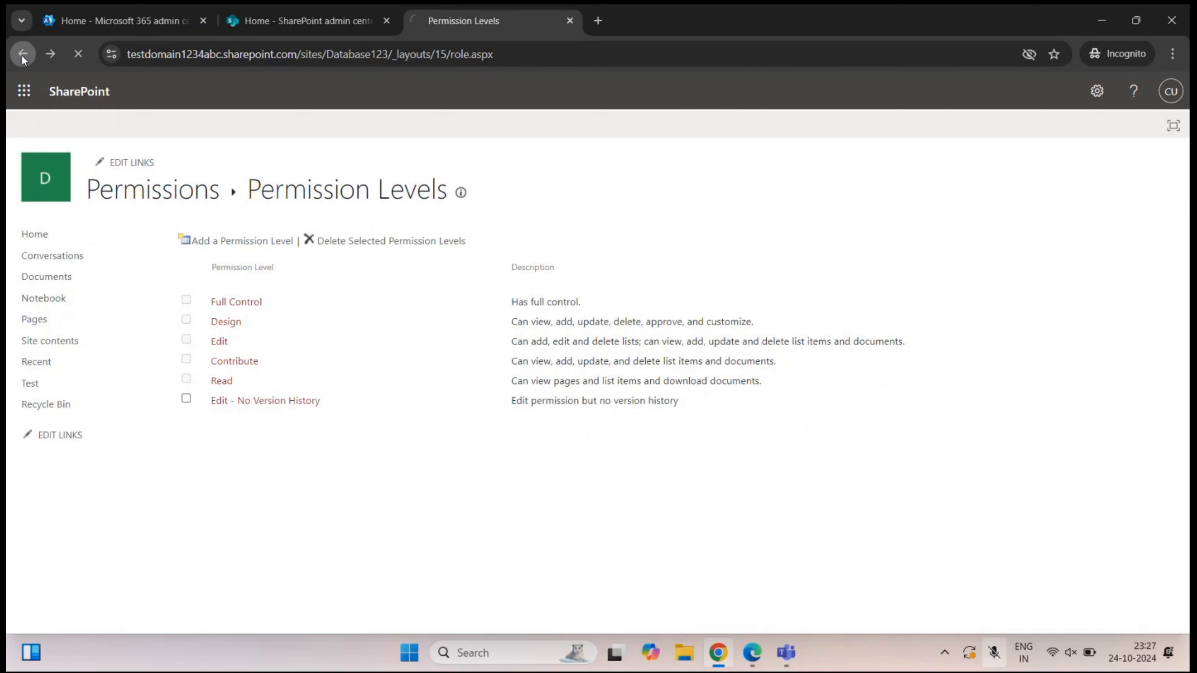
# - Return to the site's permissions page and share the Database site with the colleague at the Edit - No Version History permission level
pyautogui.click(23, 55)
pyautogui.click(23, 54)
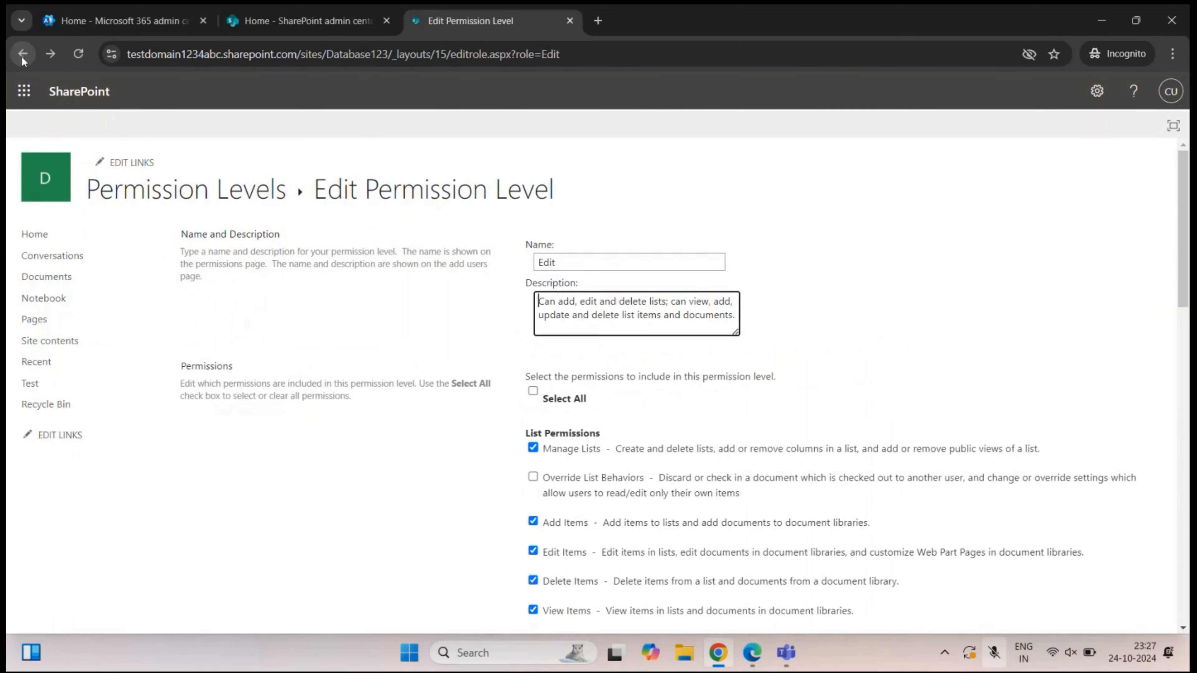
pyautogui.click(23, 54)
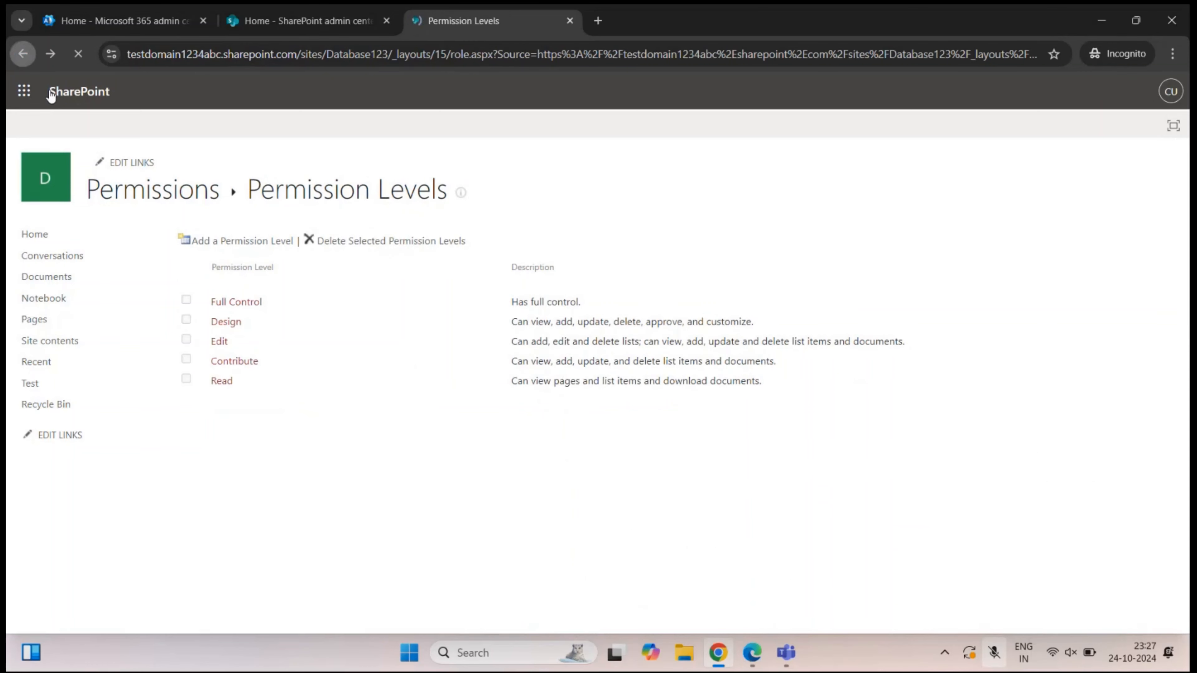
pyautogui.click(23, 55)
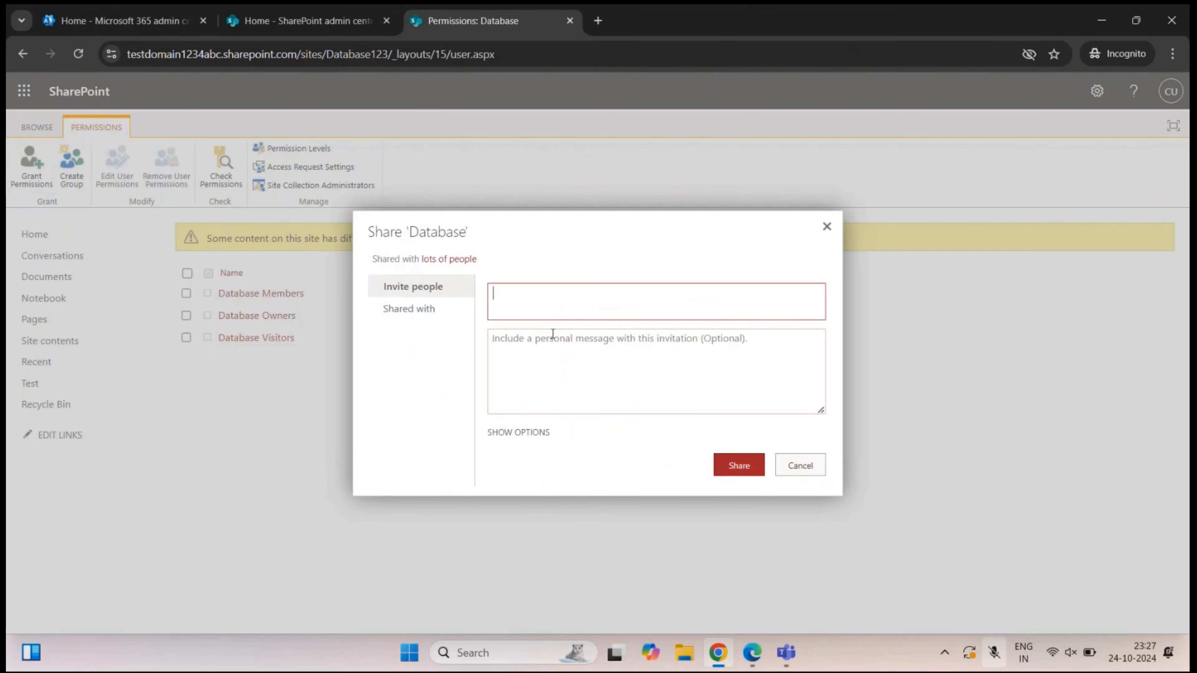
pyautogui.write('peter')
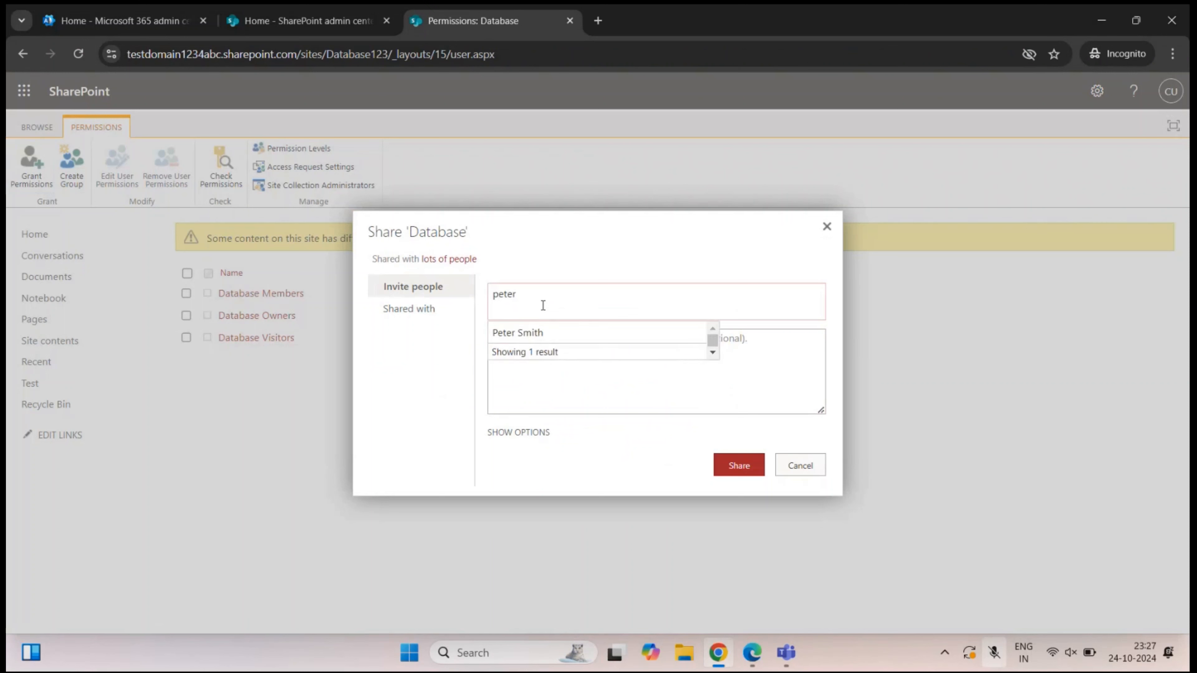
pyautogui.click(544, 332)
pyautogui.click(506, 433)
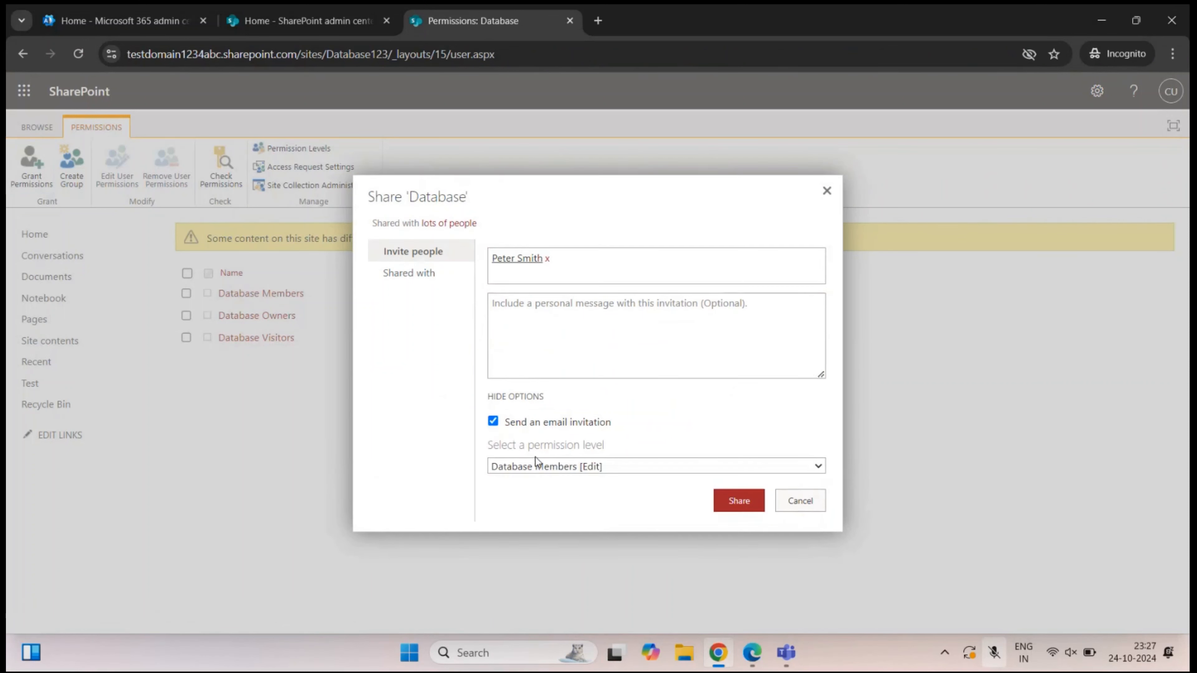
pyautogui.click(544, 474)
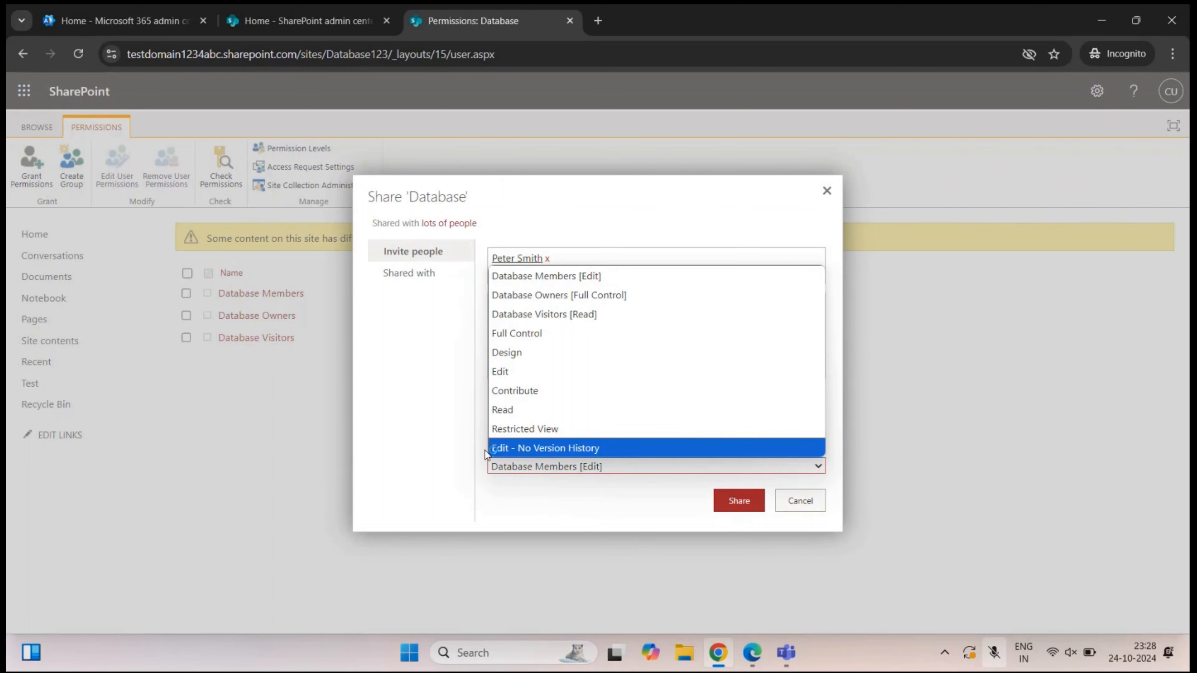
pyautogui.click(601, 449)
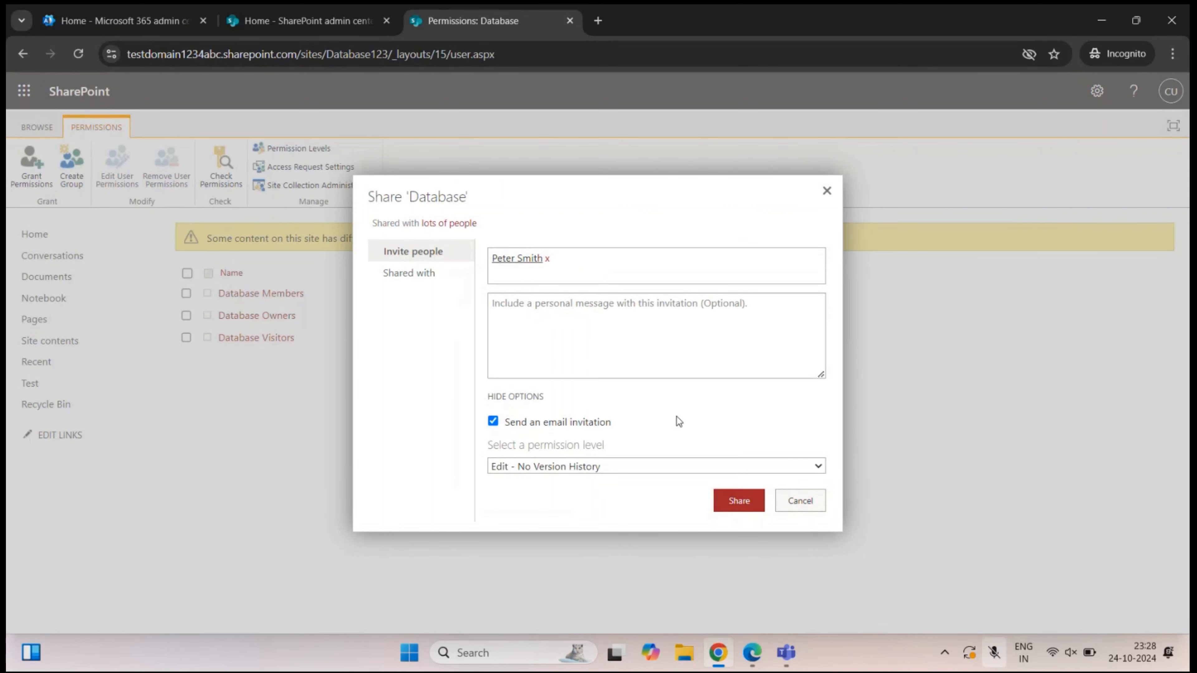
pyautogui.click(730, 502)
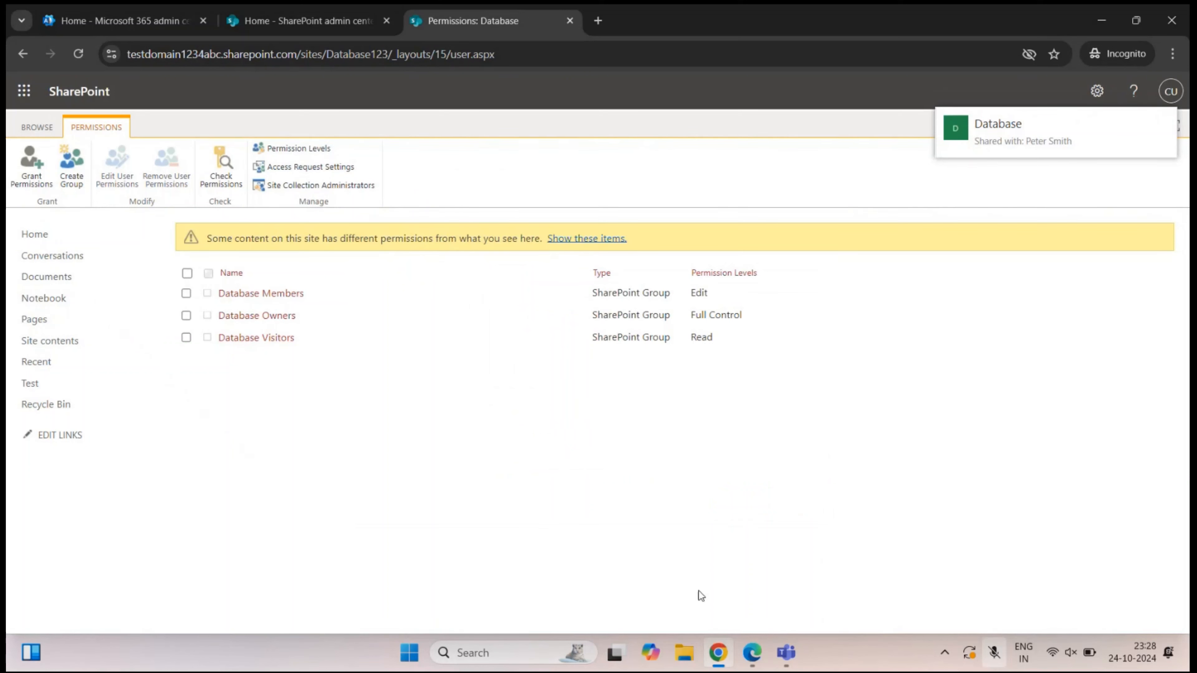
# - Copy the address of the Database site's permissions page from the Chrome window
pyautogui.click(752, 653)
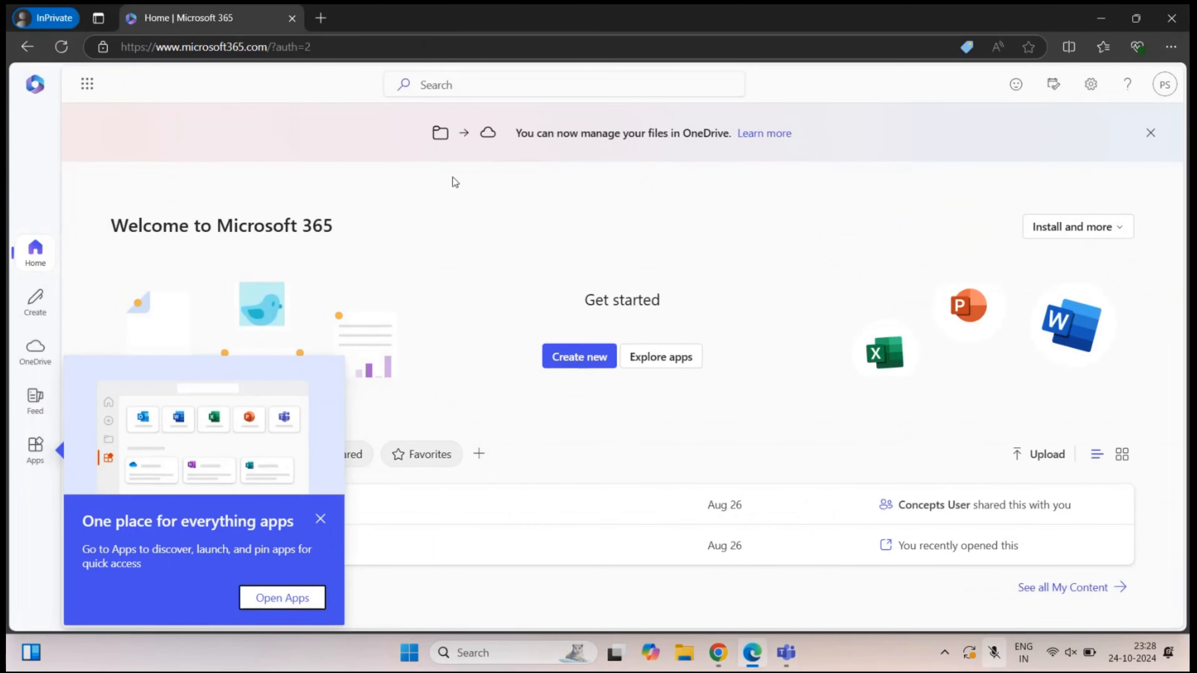
pyautogui.click(719, 653)
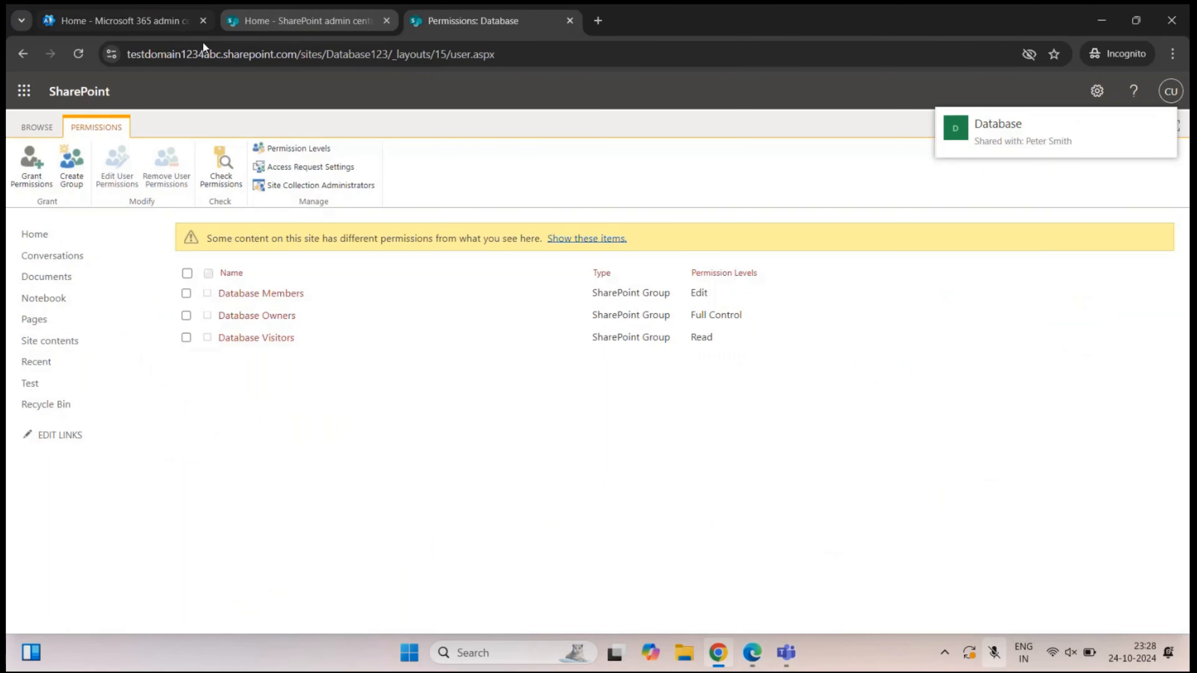
pyautogui.click(204, 53)
pyautogui.write('https://testdomain1234abc.sharepoint.com/sites/Database123/Lists/Test/AllItems.aspx')
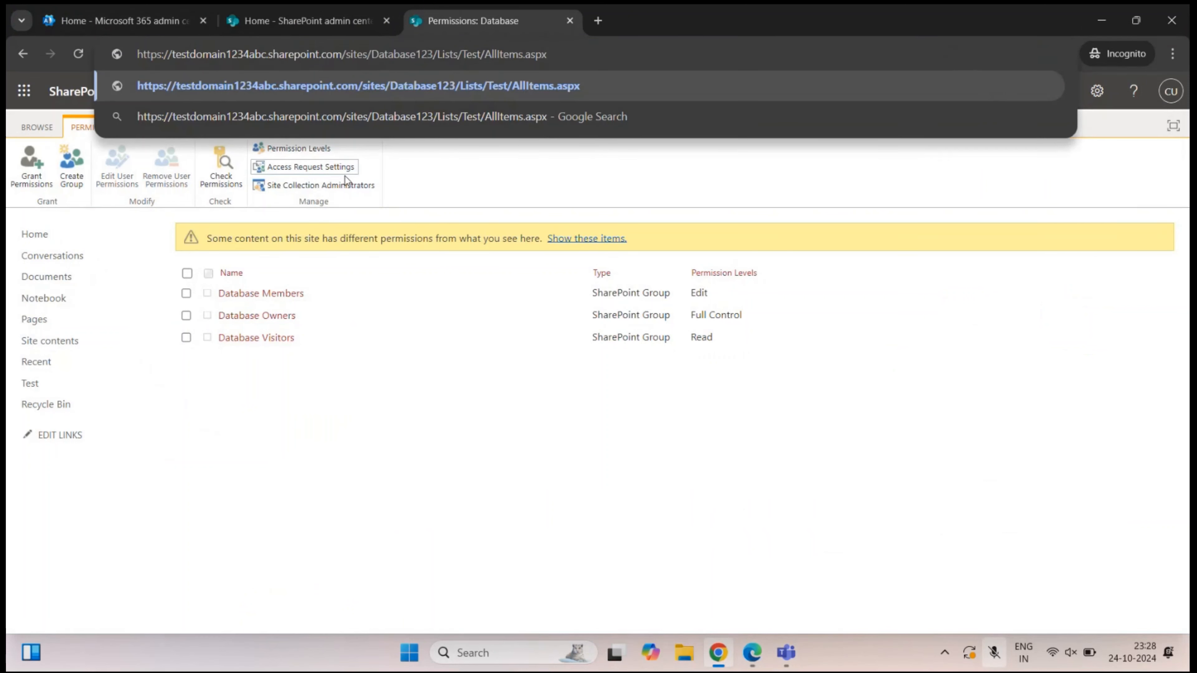
pyautogui.hotkey('ctrl', 'z')
pyautogui.hotkey('ctrl', 'c')
pyautogui.click(724, 628)
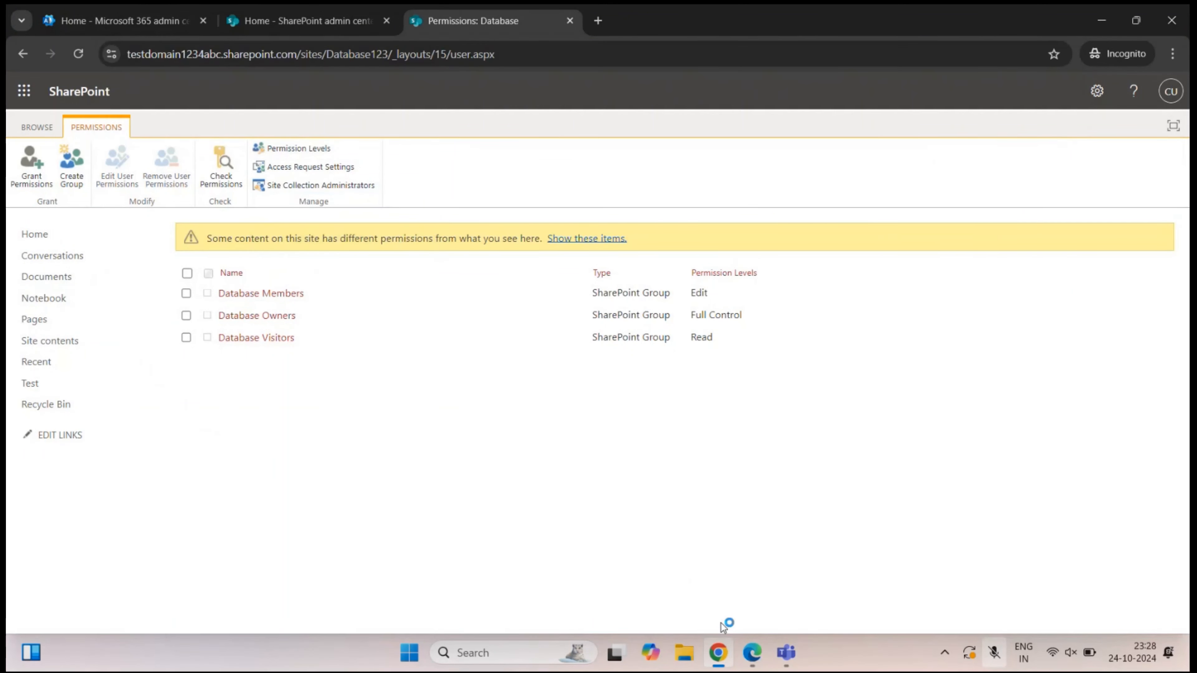
# - Switch to the InPrivate Edge window and open the Database site in a new tab, leaving _layouts/15/user.aspx off the copied address
pyautogui.click(752, 652)
pyautogui.click(322, 19)
pyautogui.hotkey('ctrl', 'v')
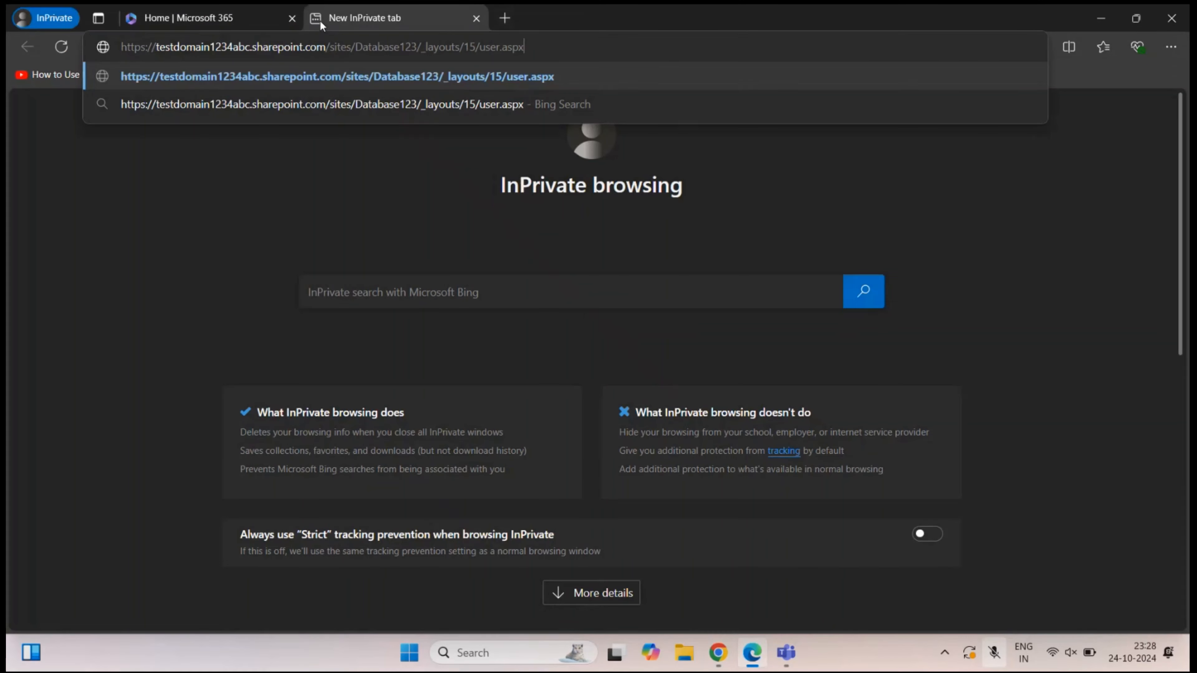
pyautogui.moveTo(523, 47); pyautogui.dragTo(424, 50)
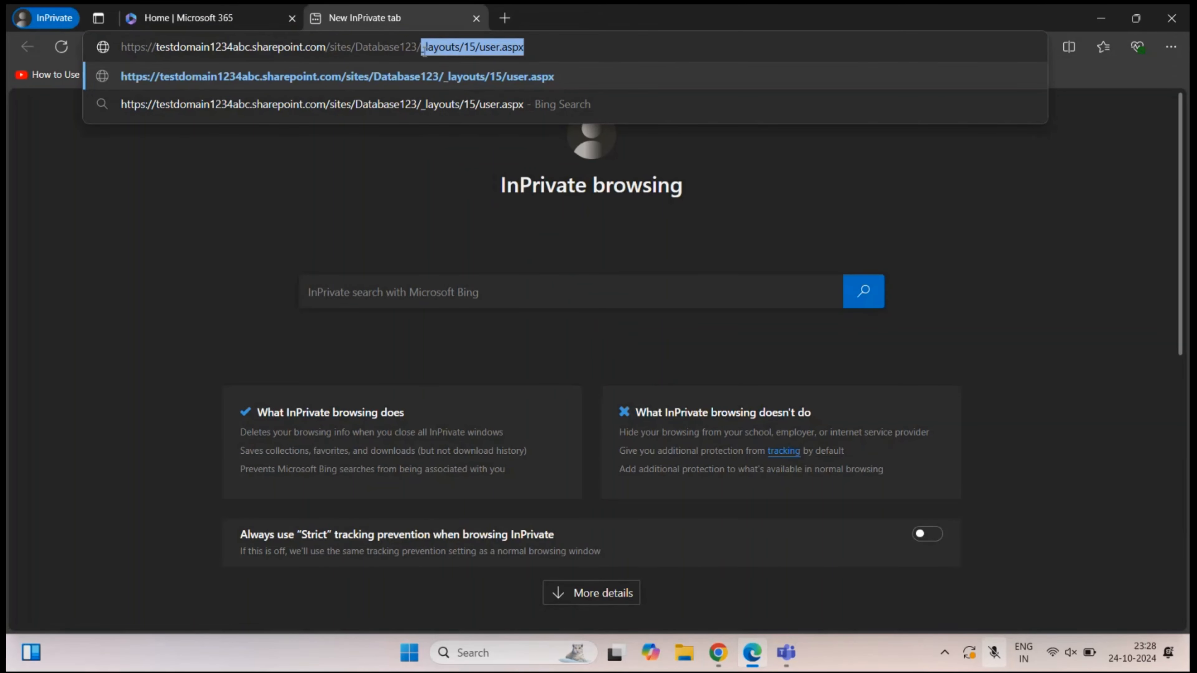
pyautogui.press('BackSpace')
pyautogui.press('Return')
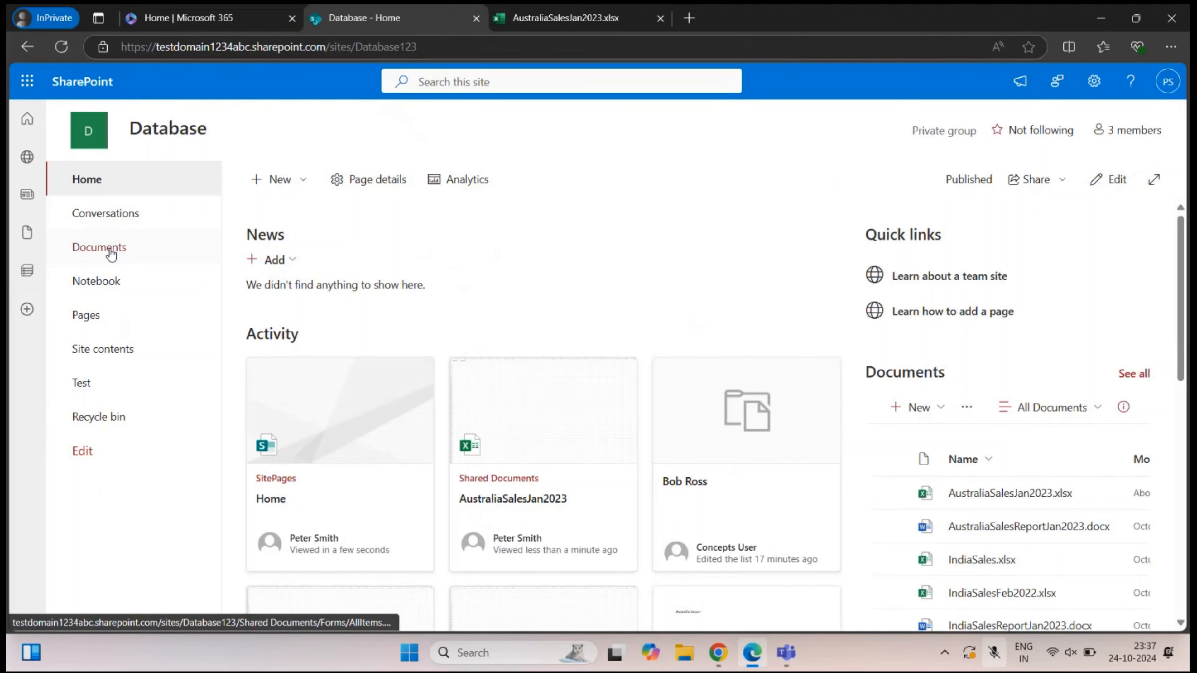
# - Open the Documents library and check the actions offered for AustraliaSalesJan2023.xlsx for a version history option
pyautogui.click(111, 249)
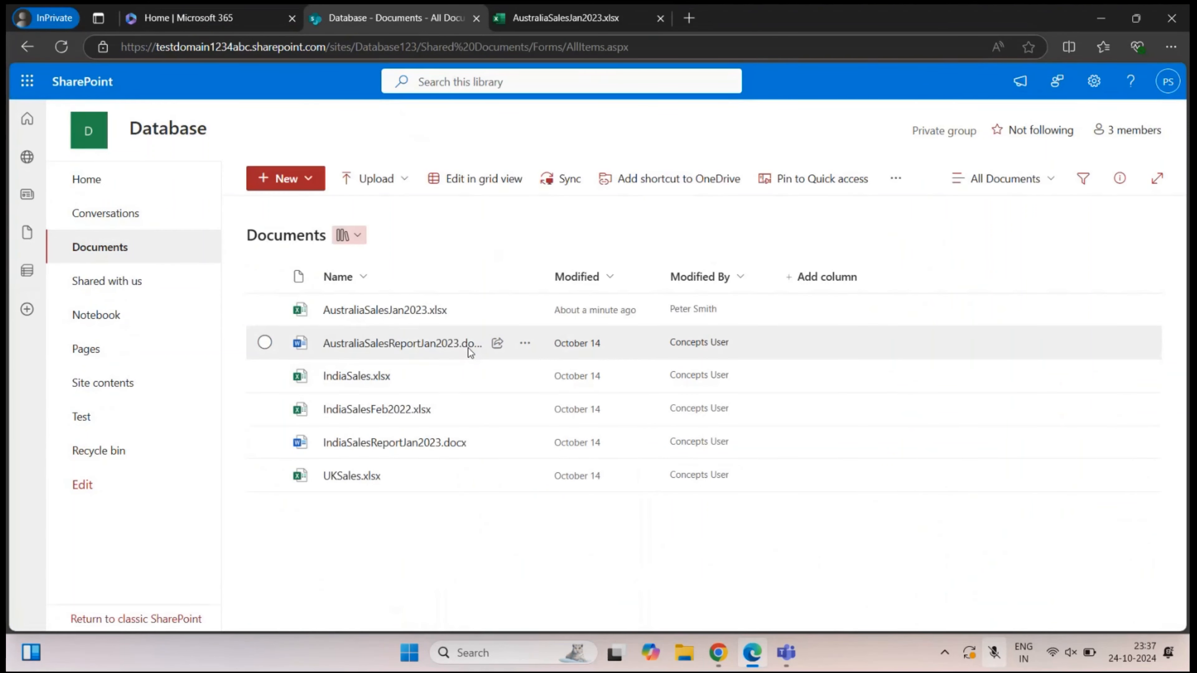
pyautogui.rightClick(410, 318)
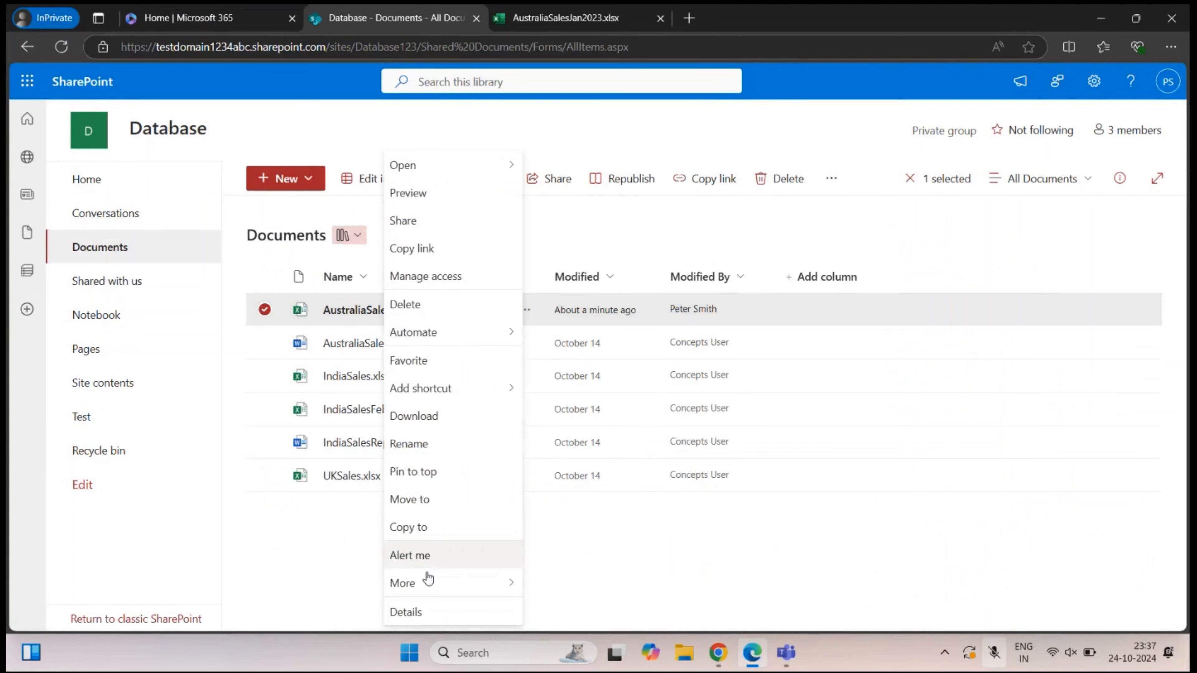
pyautogui.click(334, 532)
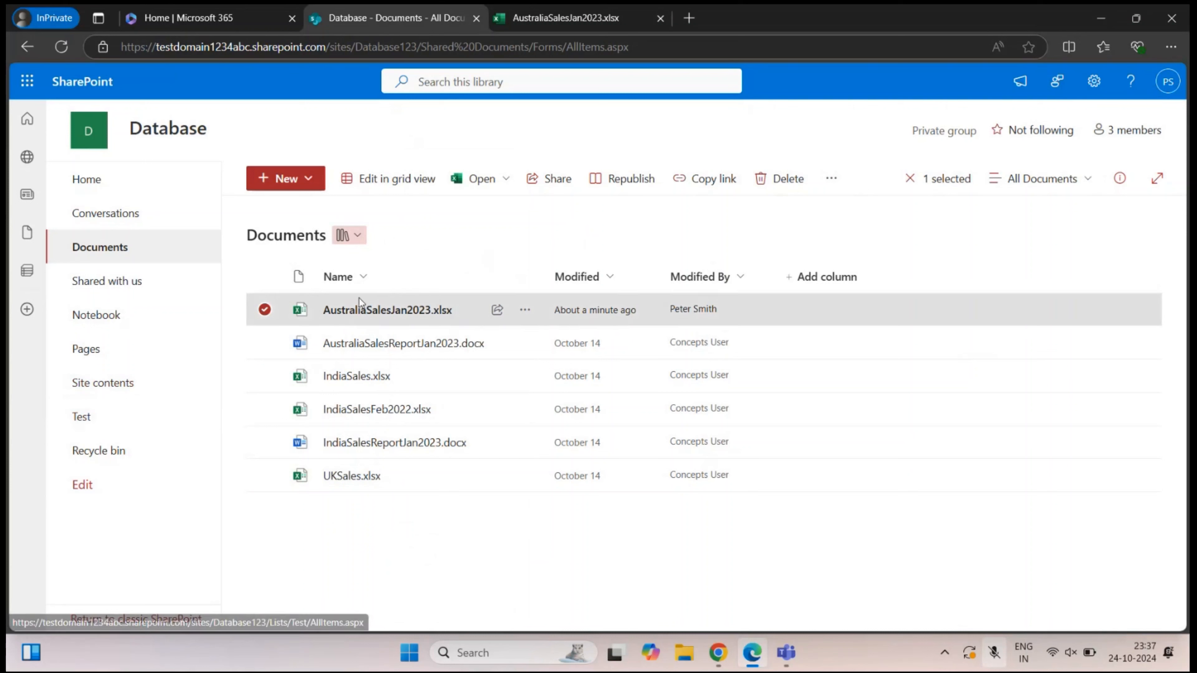
pyautogui.rightClick(359, 308)
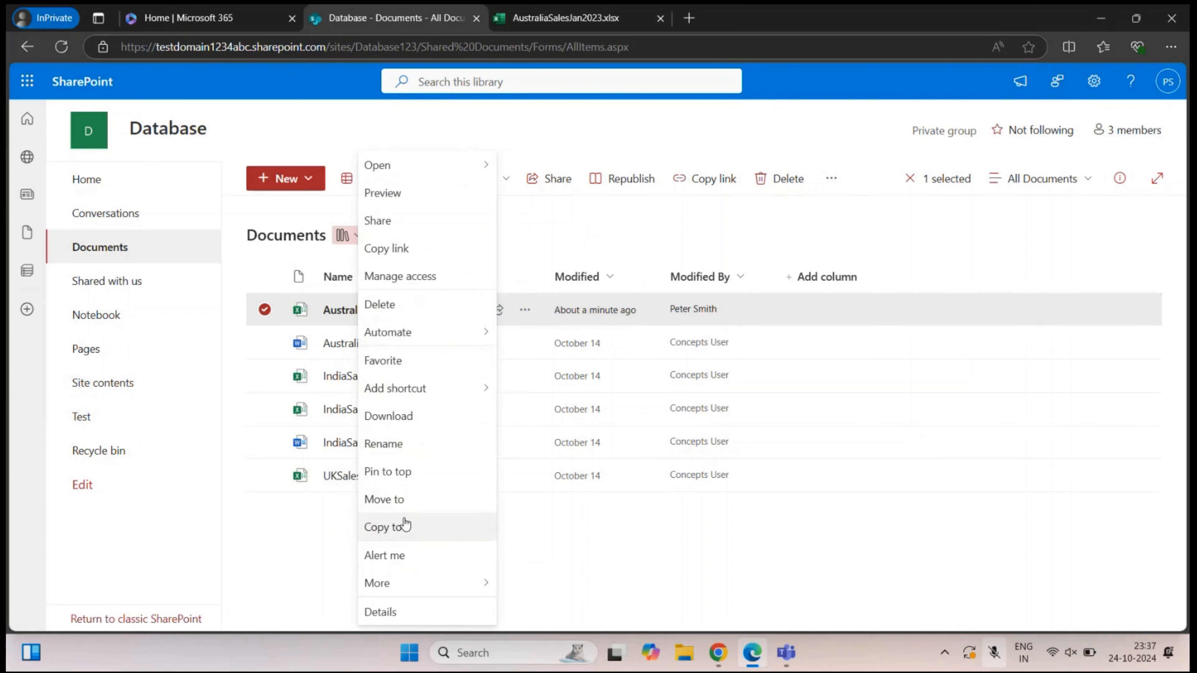
pyautogui.click(338, 535)
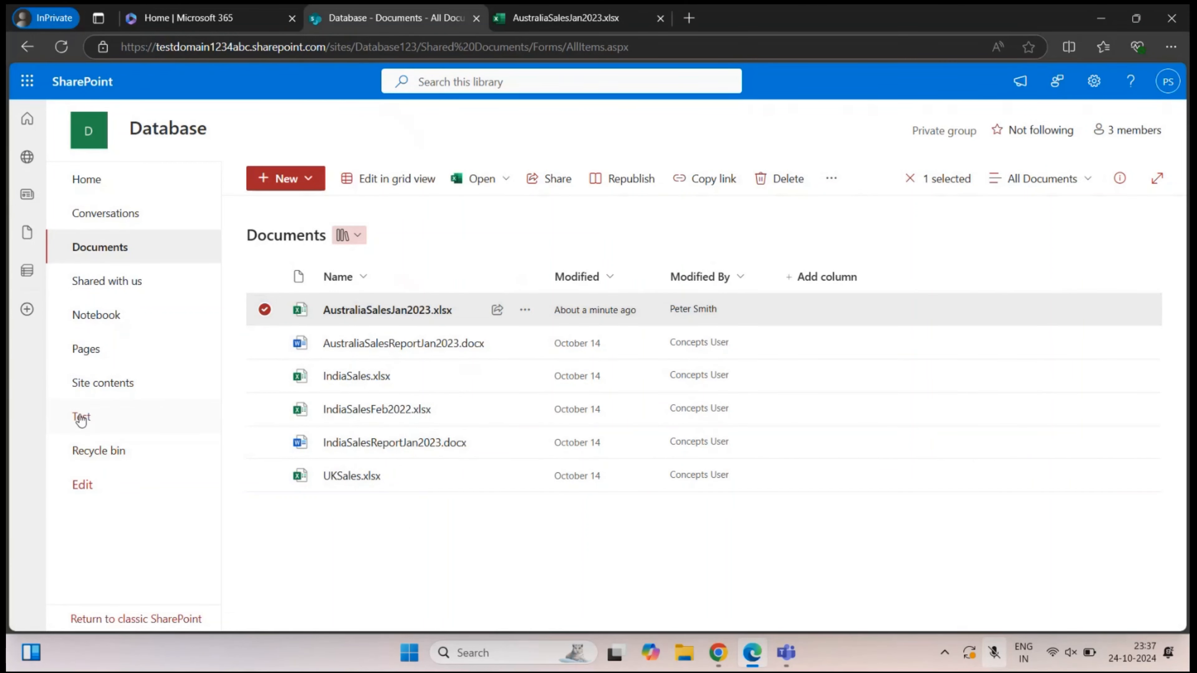
# - Open the Test list and try to view the version history of the item in the HR department
pyautogui.click(105, 424)
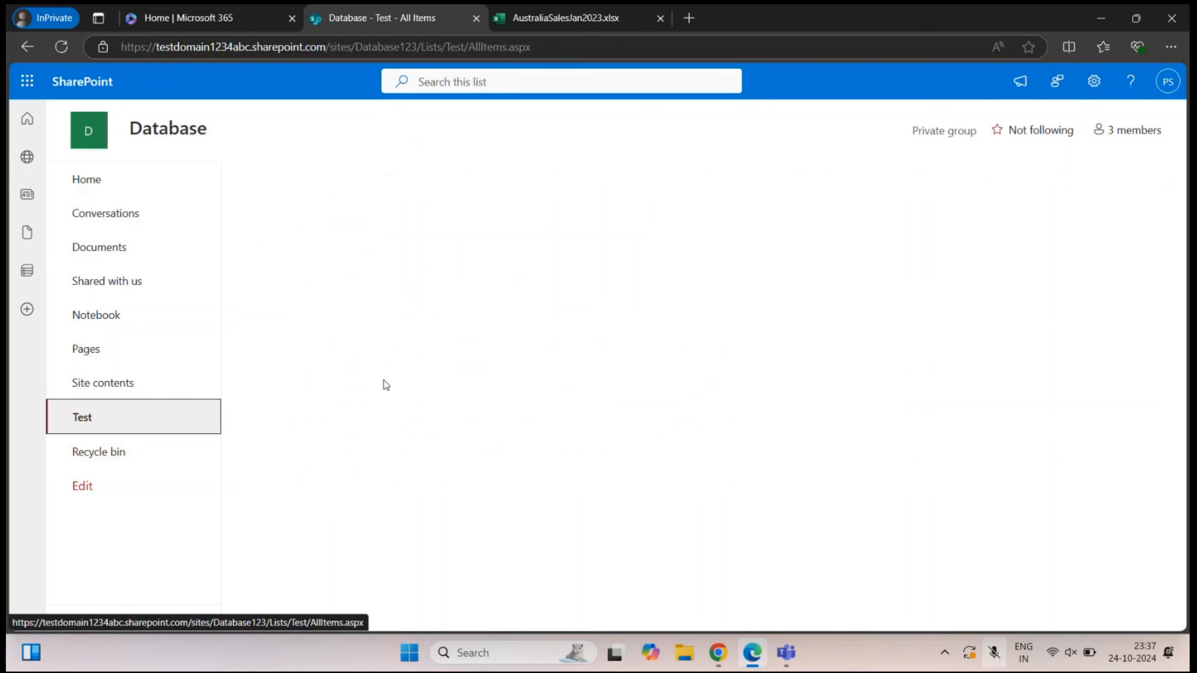
pyautogui.click(118, 429)
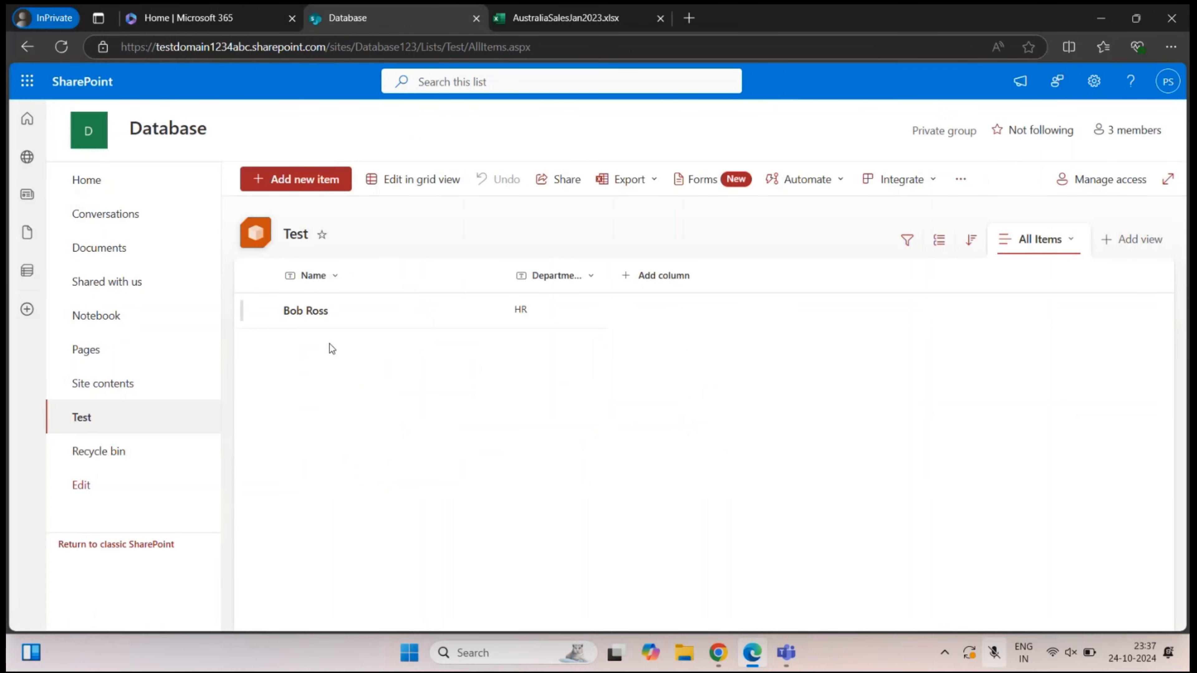
pyautogui.rightClick(302, 314)
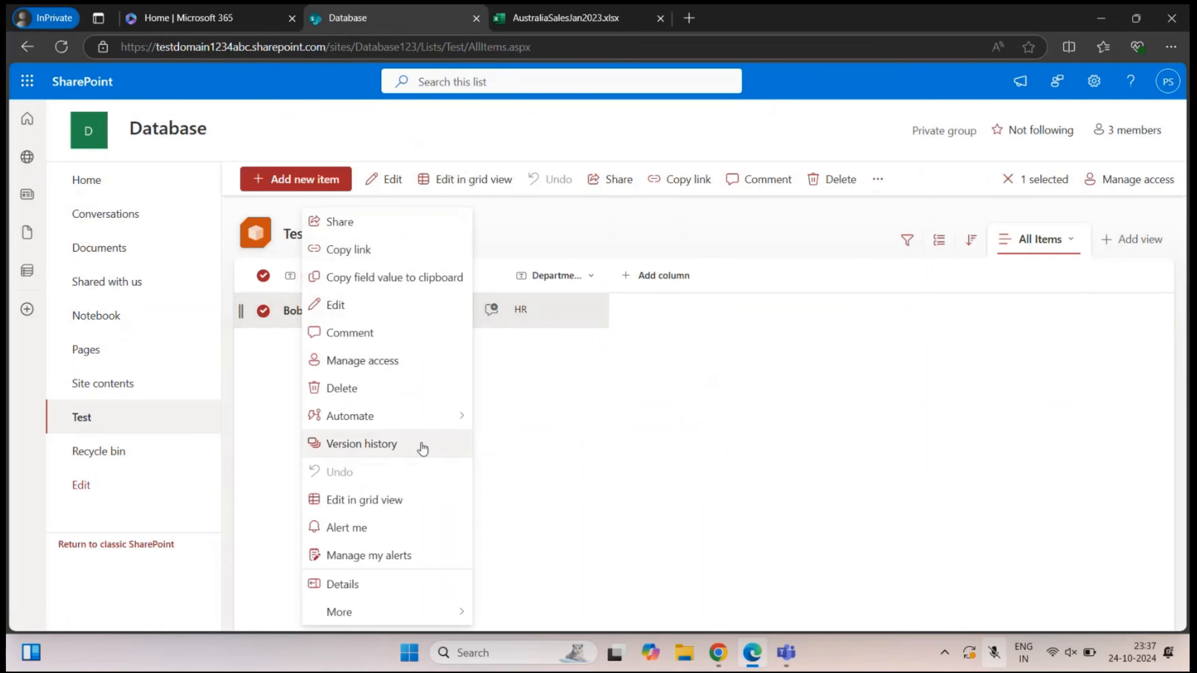
pyautogui.click(404, 445)
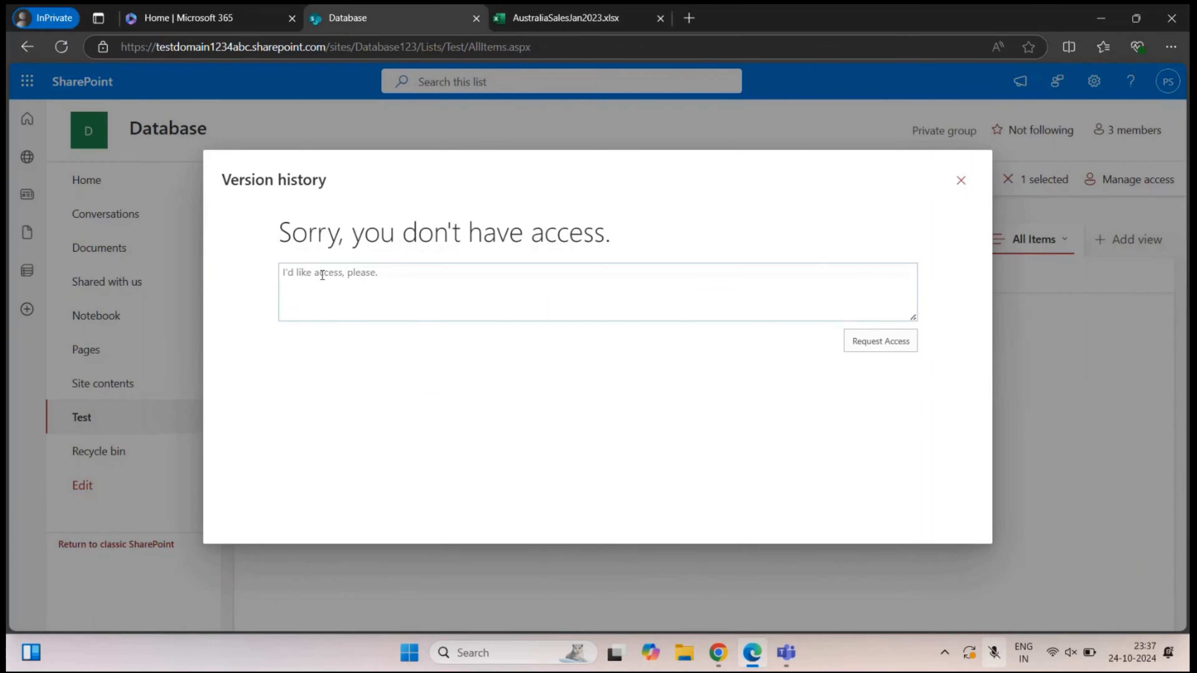
pyautogui.moveTo(283, 231); pyautogui.dragTo(579, 237)
pyautogui.click(615, 237)
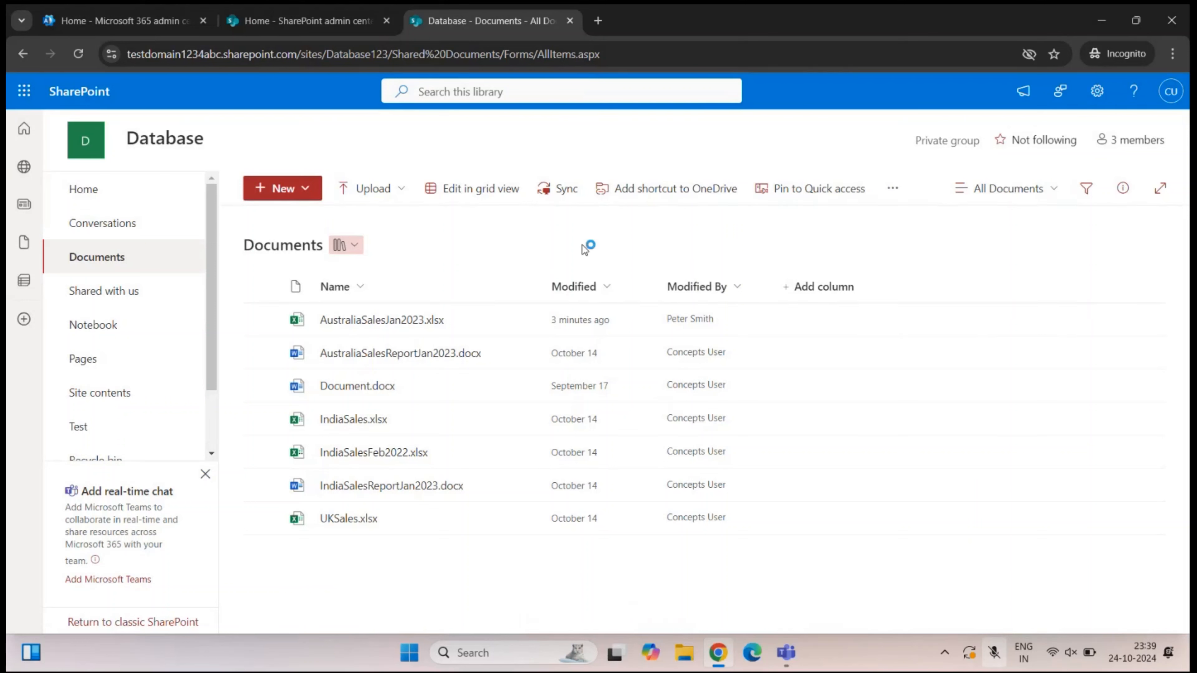
# - Open the Documents library's versioning settings and look over the available options, including content approval
pyautogui.click(1096, 91)
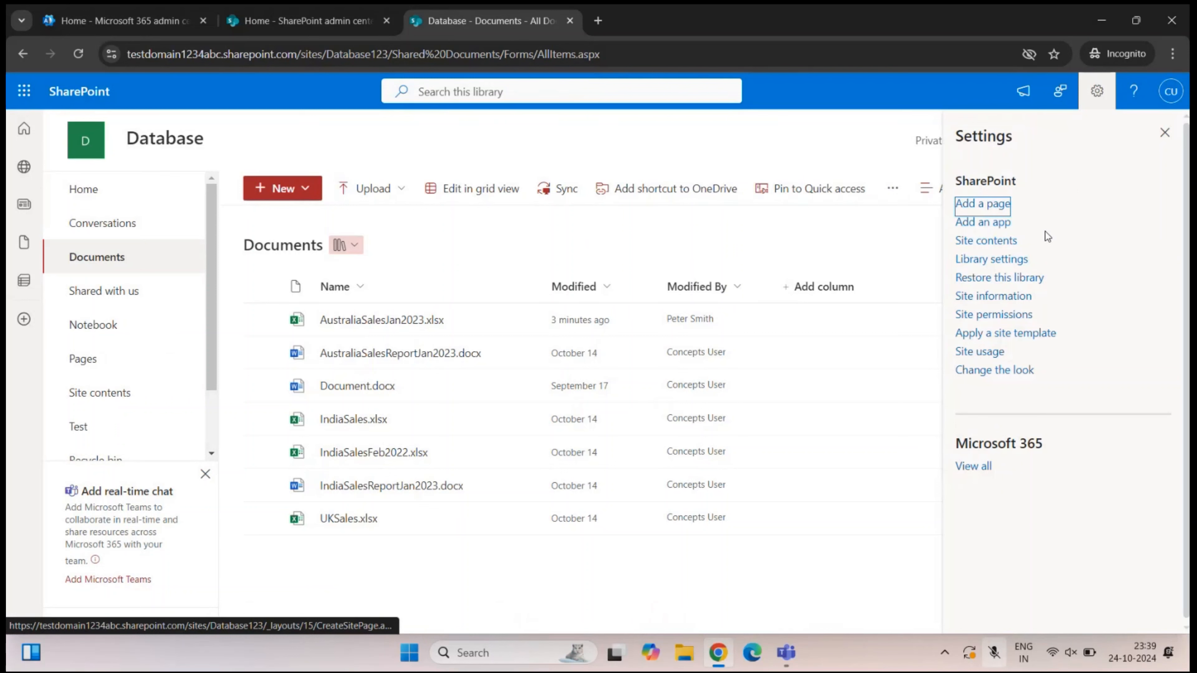
pyautogui.click(1012, 263)
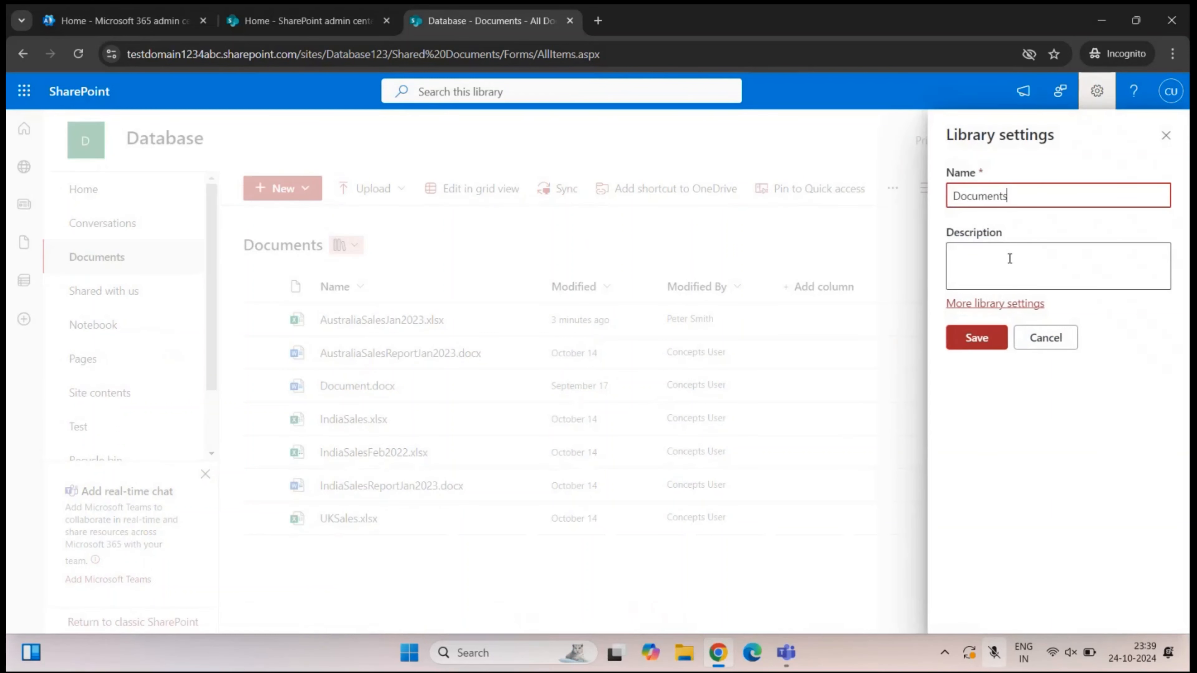
pyautogui.click(1007, 311)
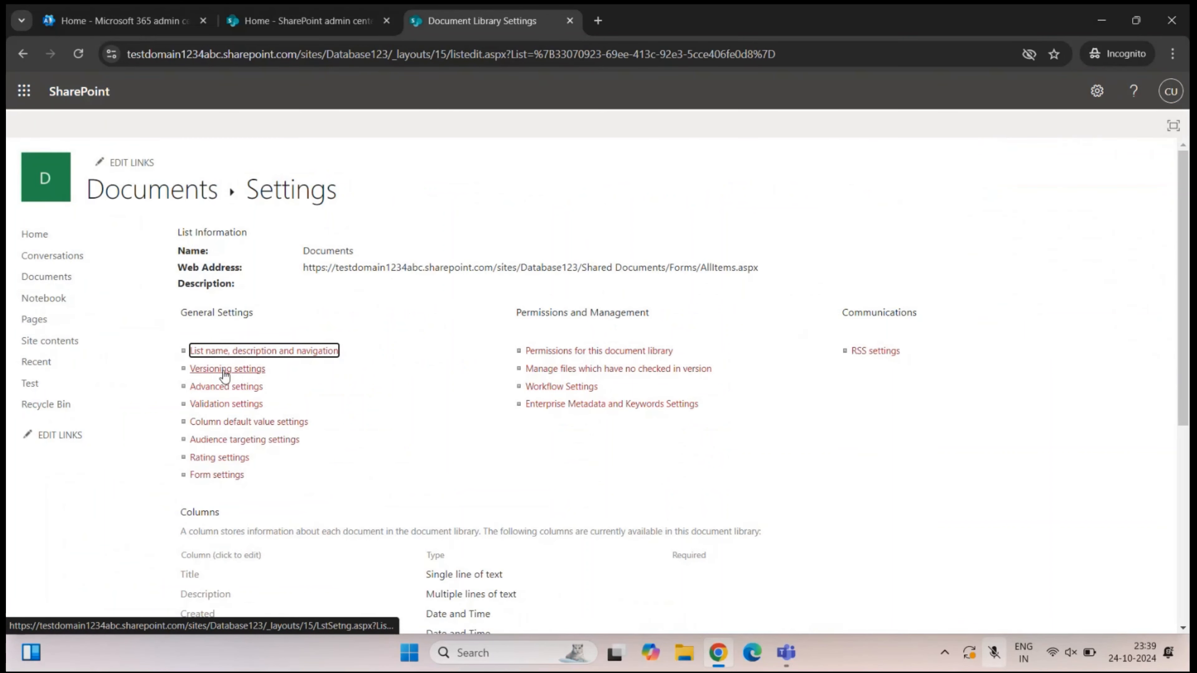
pyautogui.click(224, 369)
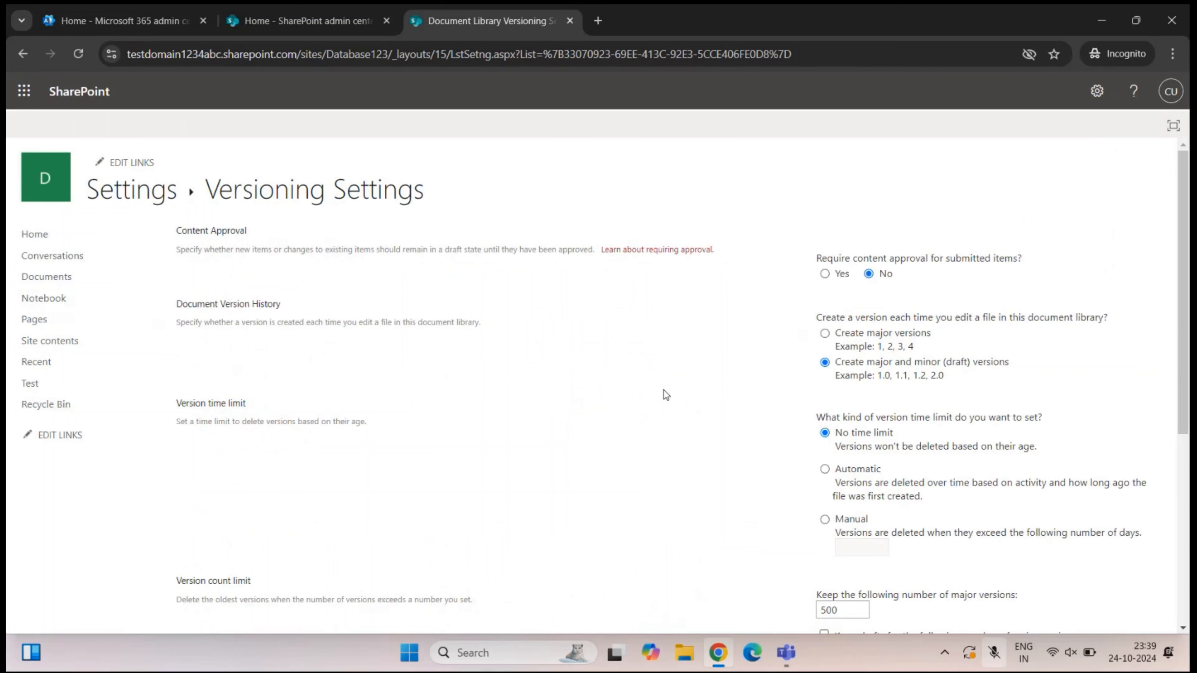
pyautogui.scroll(-5, 480, 401)
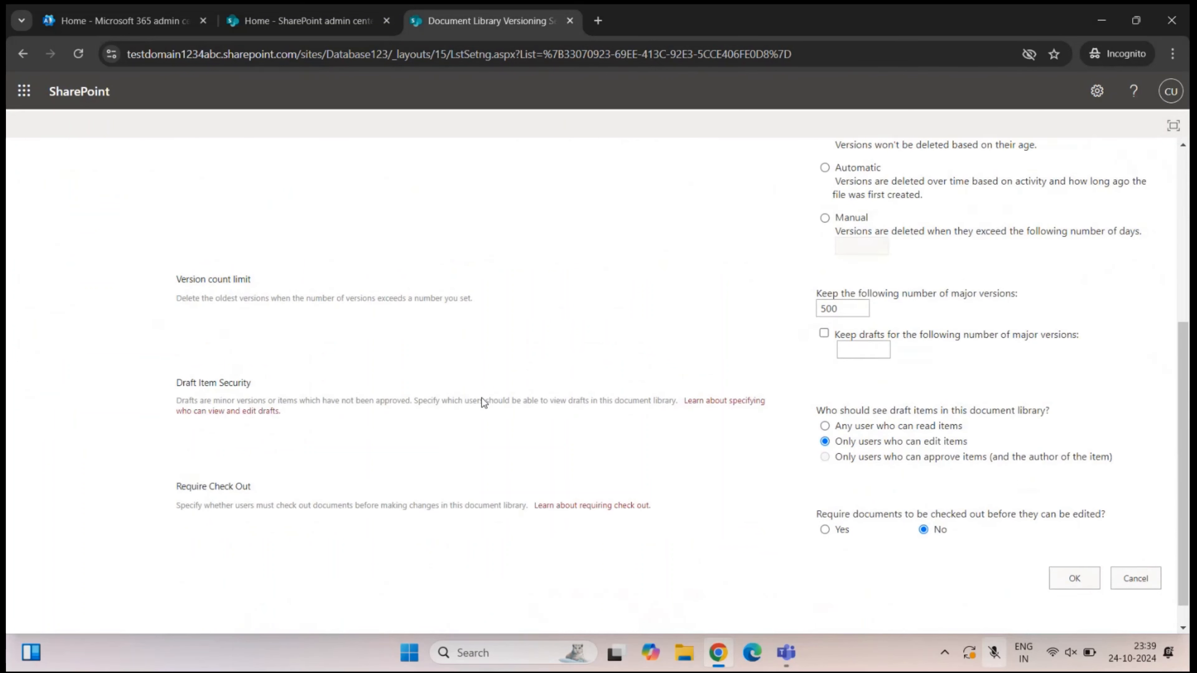
pyautogui.scroll(5, 482, 402)
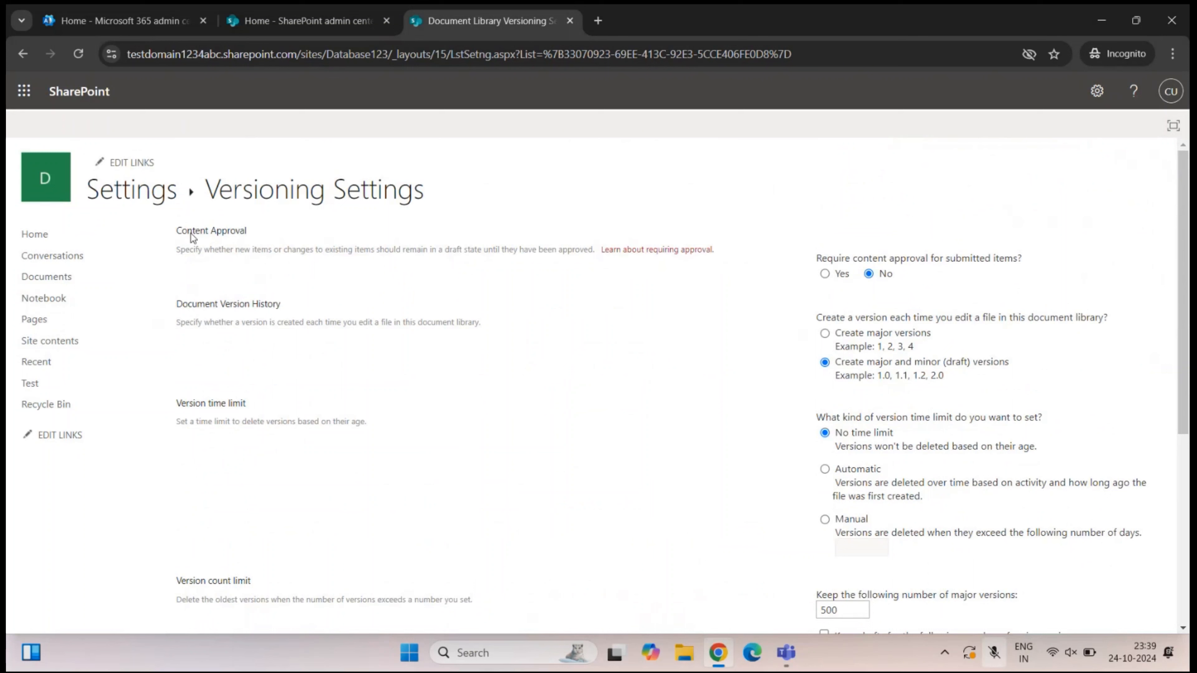
pyautogui.moveTo(175, 230); pyautogui.dragTo(278, 234)
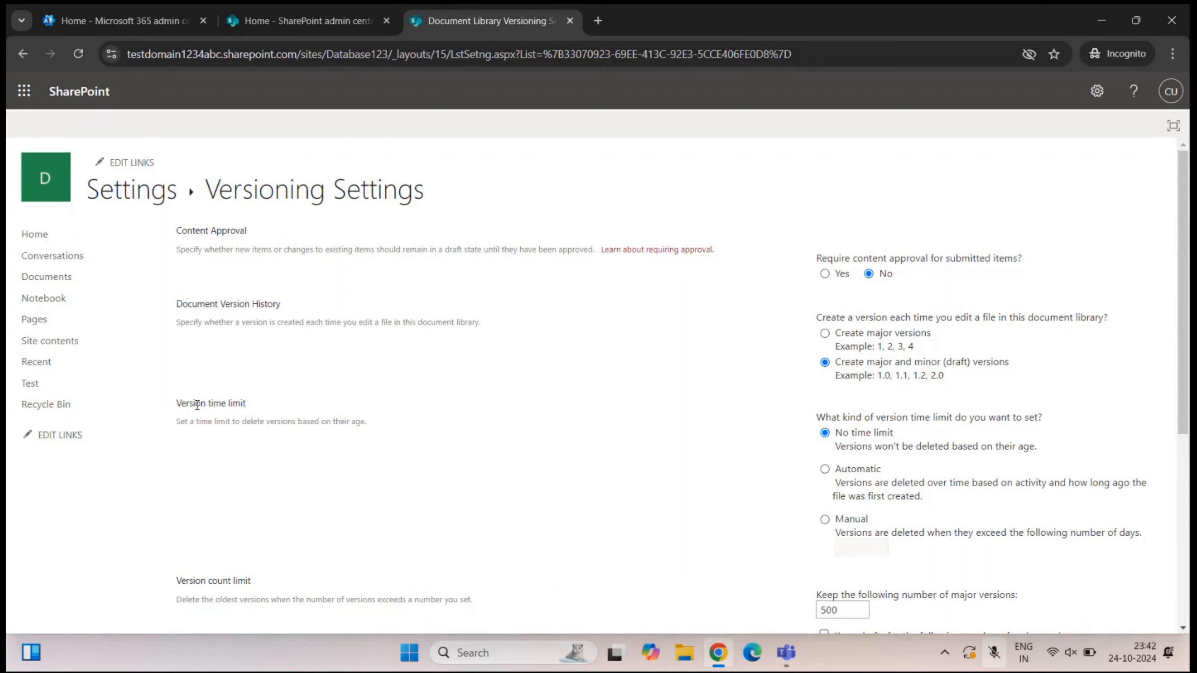
# - Examine the version time limit by choosing Manual and returning to No time limit, and look at the version count limit
pyautogui.moveTo(181, 403); pyautogui.dragTo(251, 406)
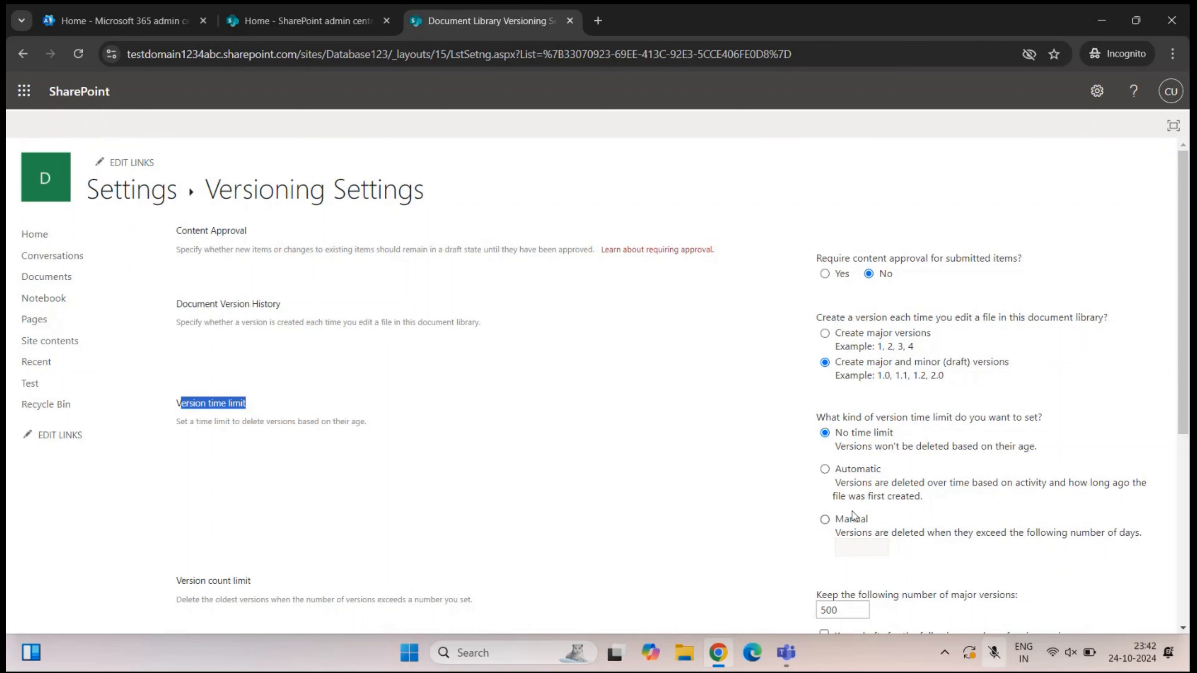
pyautogui.click(842, 510)
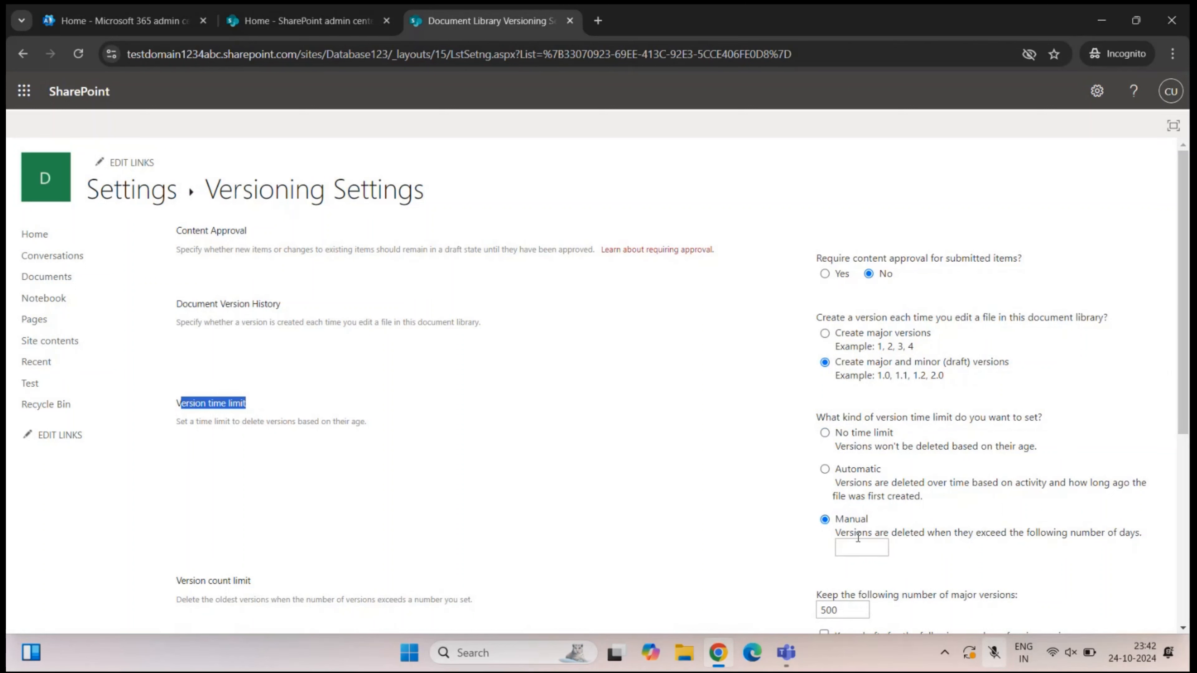
pyautogui.click(825, 432)
pyautogui.scroll(-3, 555, 462)
pyautogui.scroll(-2, 555, 462)
pyautogui.moveTo(176, 349); pyautogui.dragTo(262, 351)
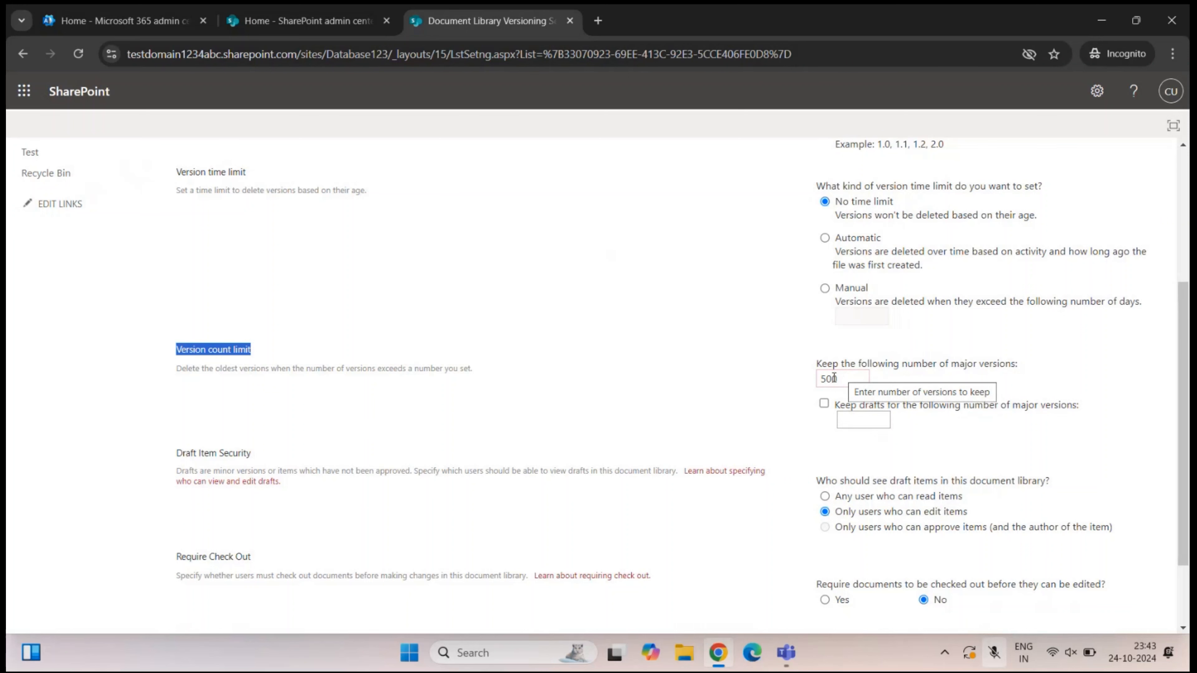
# - Examine the Draft Item Security and Require Check Out sections of the document library's versioning settings
pyautogui.scroll(-2, 371, 438)
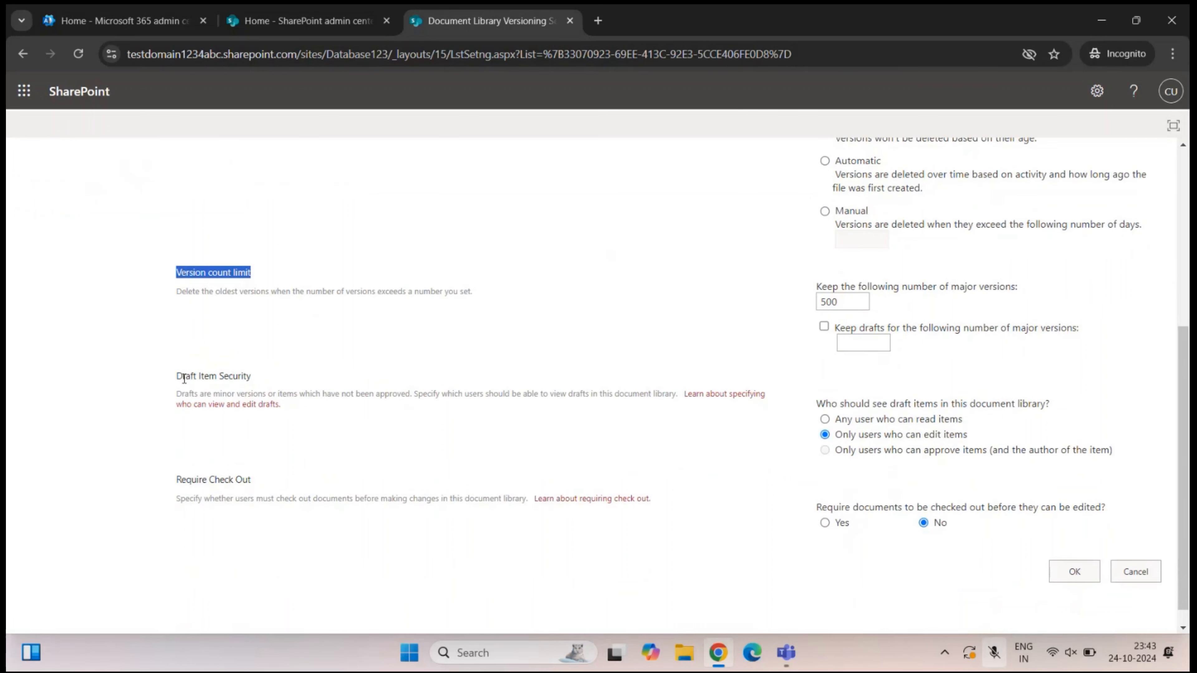
pyautogui.moveTo(182, 376); pyautogui.dragTo(263, 380)
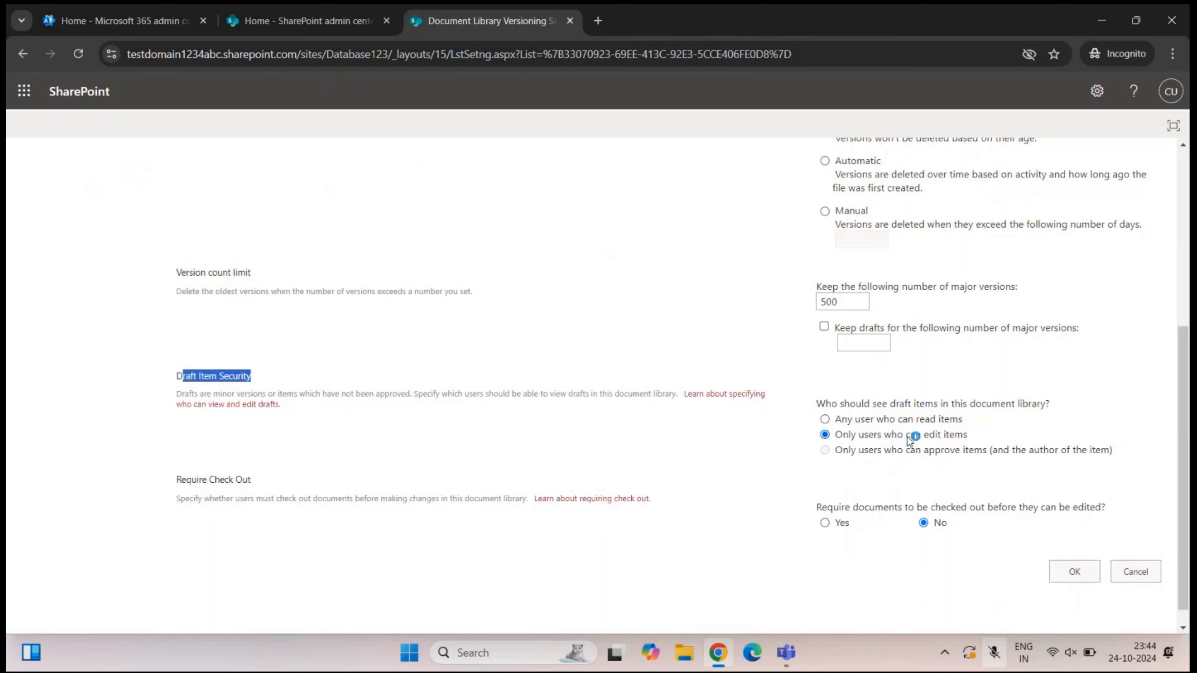
pyautogui.scroll(-1, 905, 441)
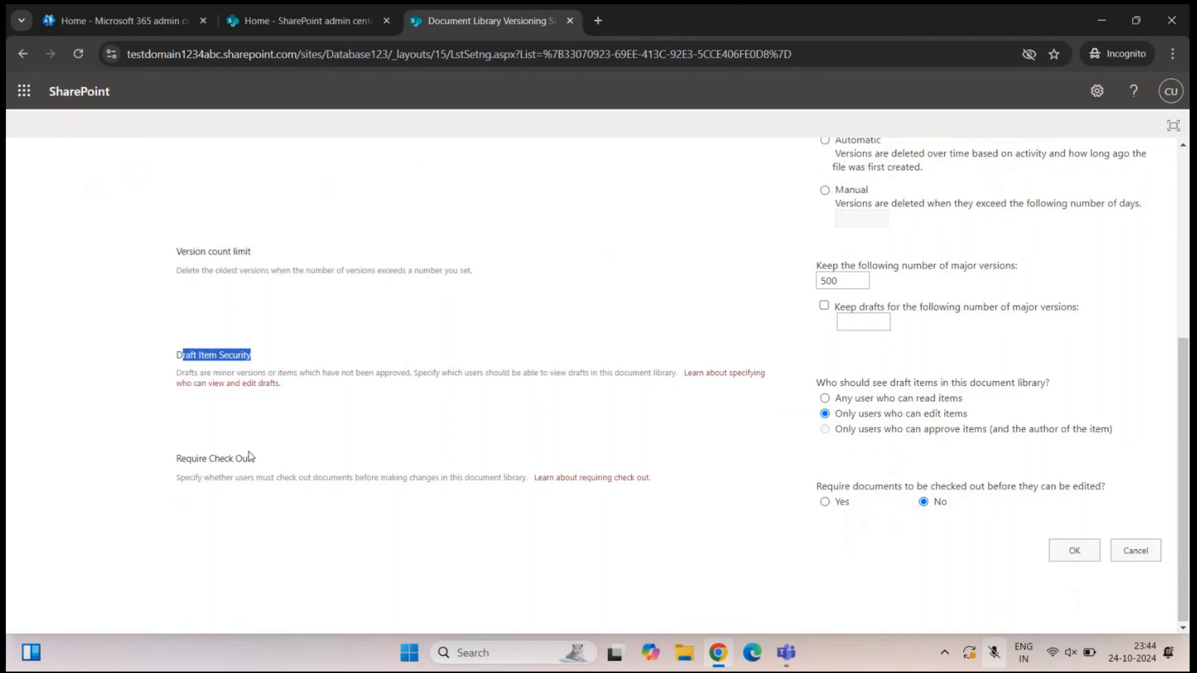
pyautogui.moveTo(176, 458); pyautogui.dragTo(256, 460)
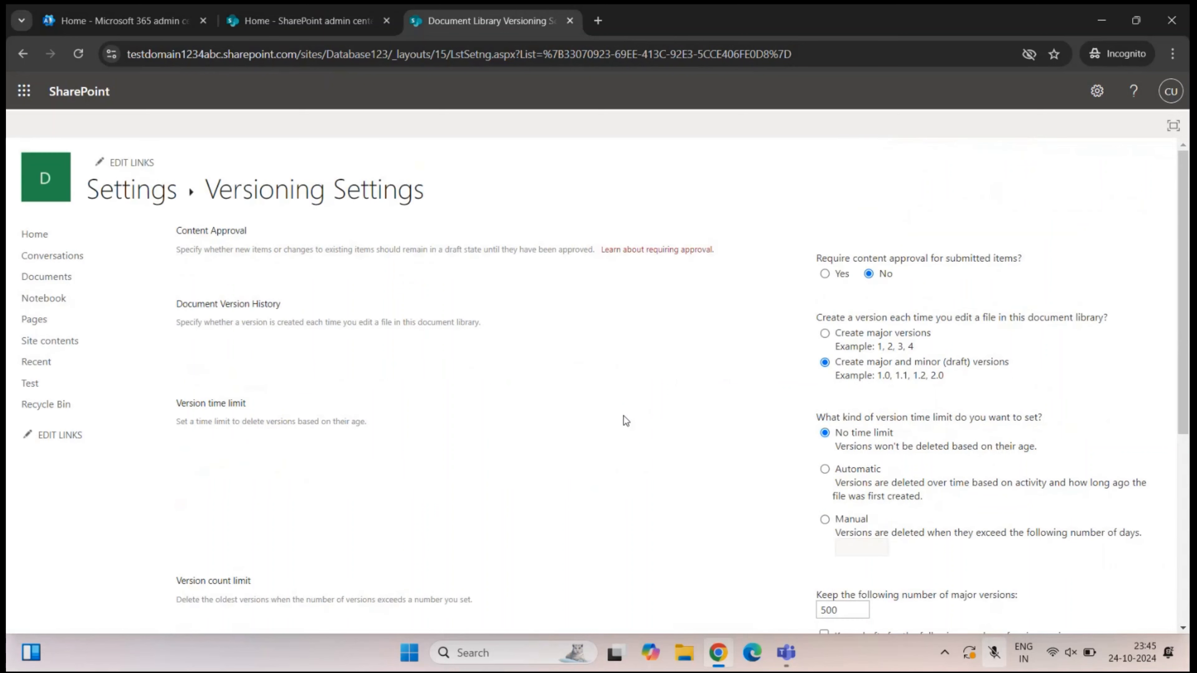
# - Open the versioning settings of the Test list
pyautogui.click(33, 383)
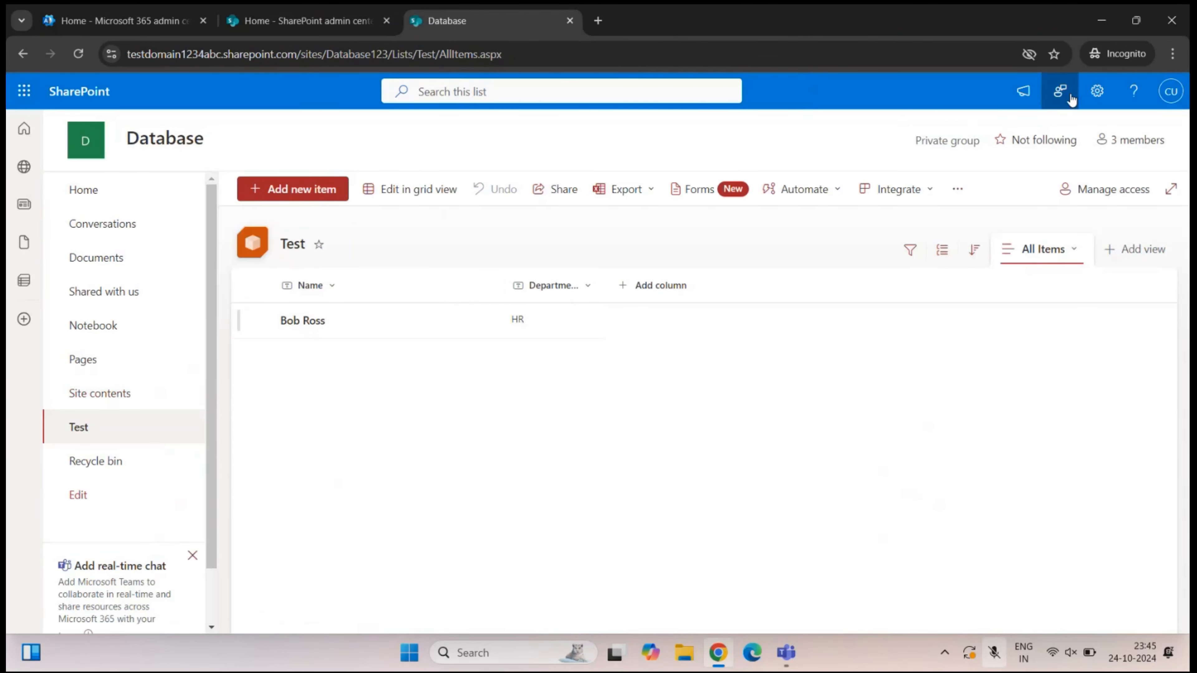
pyautogui.click(1096, 92)
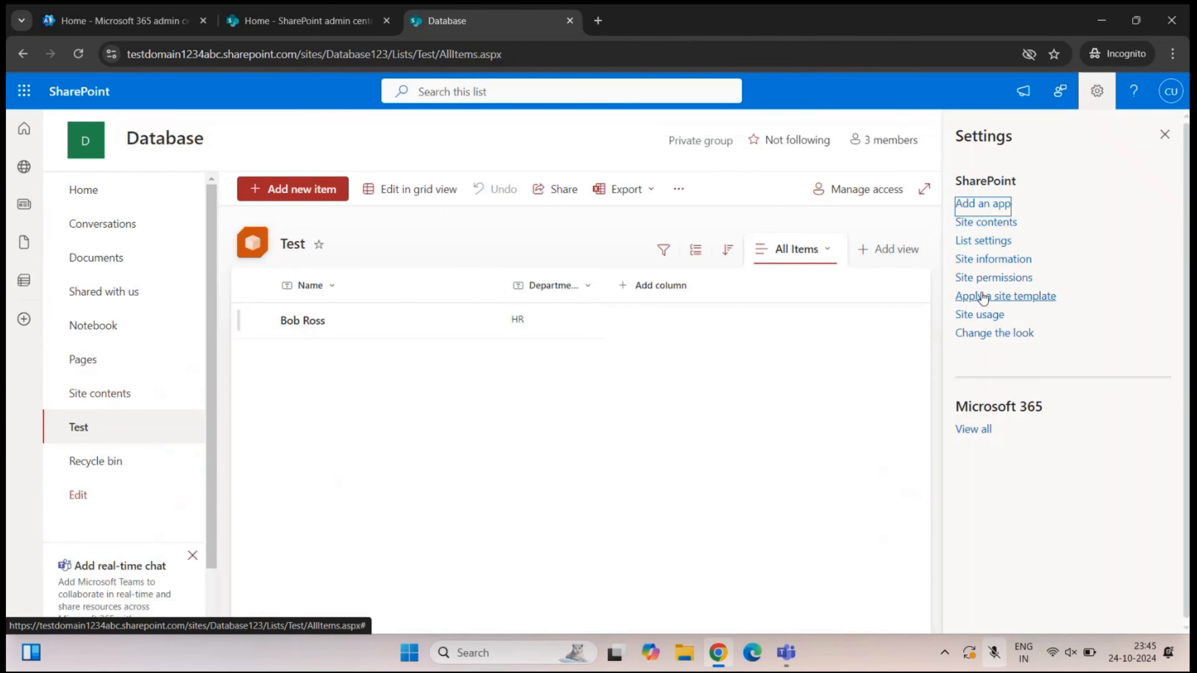
pyautogui.click(988, 242)
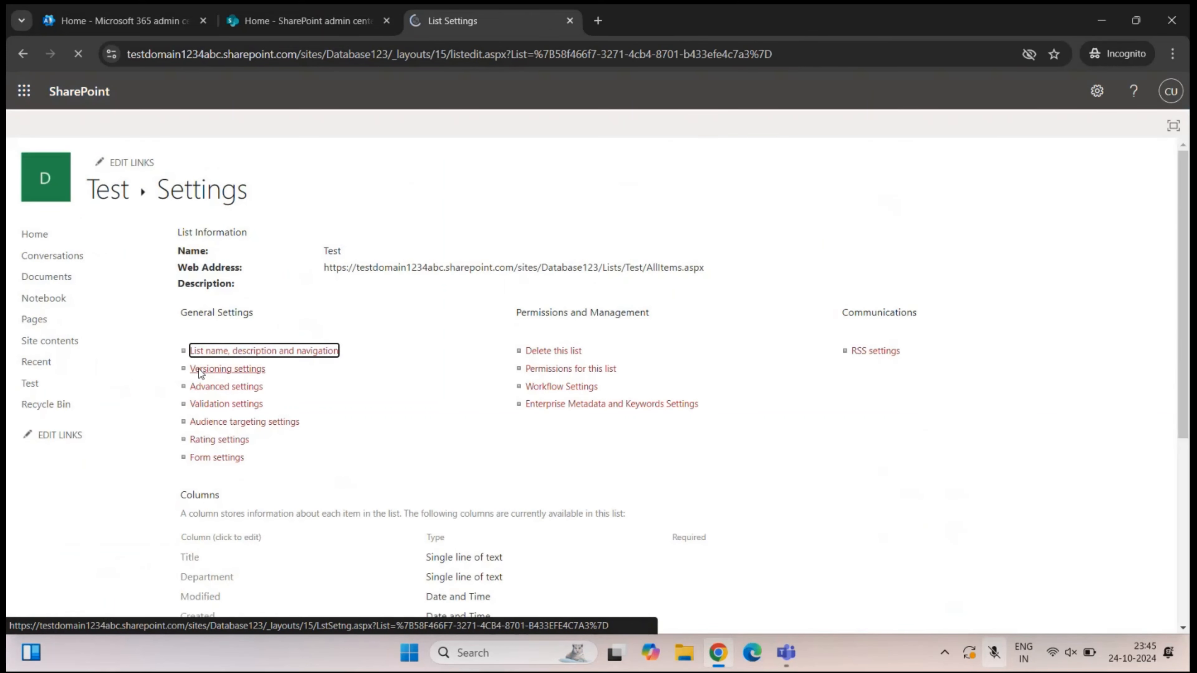
pyautogui.click(225, 370)
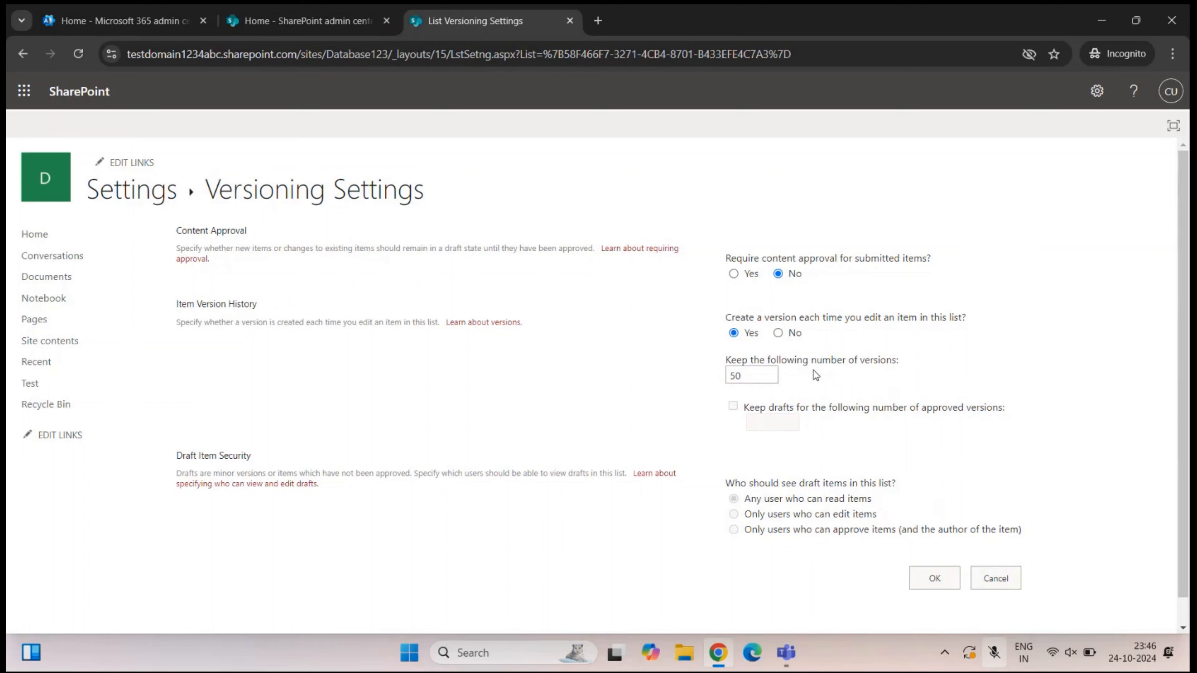
# - Examine the number of versions to keep and the Draft Item Security options in the Test list's versioning settings
pyautogui.moveTo(771, 376); pyautogui.dragTo(682, 382)
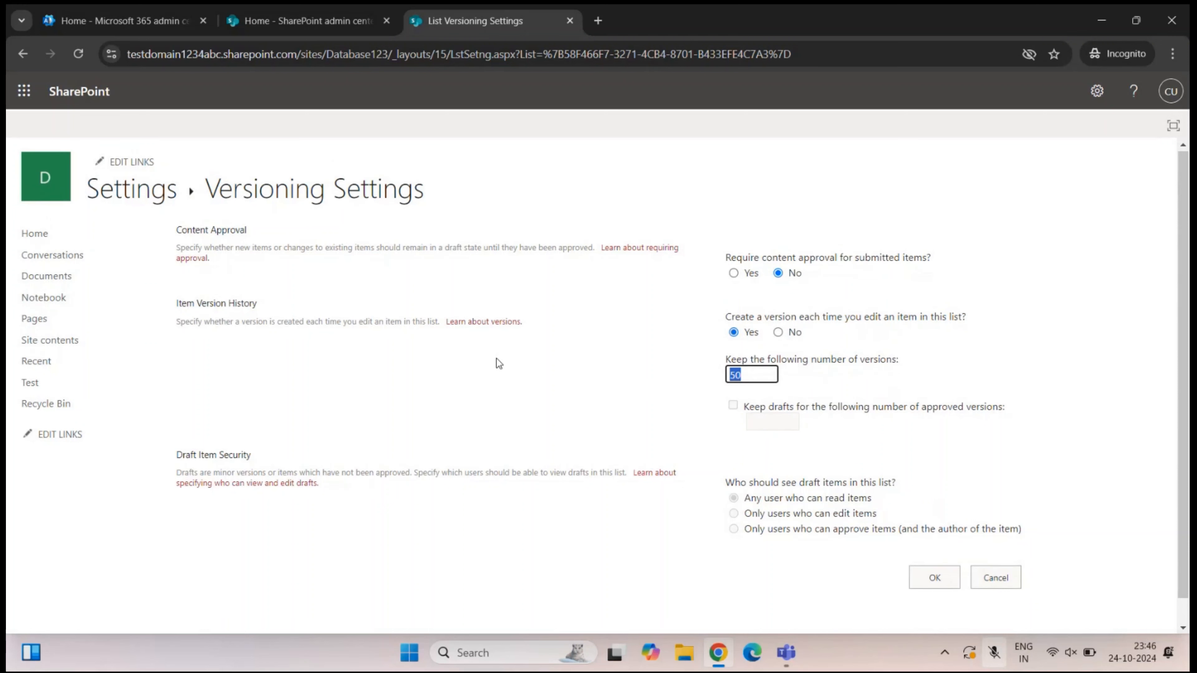
pyautogui.scroll(-1, 496, 359)
pyautogui.moveTo(182, 423)
pyautogui.mouseDown()
pyautogui.moveTo(311, 426)
pyautogui.moveTo(167, 429)
pyautogui.mouseUp()
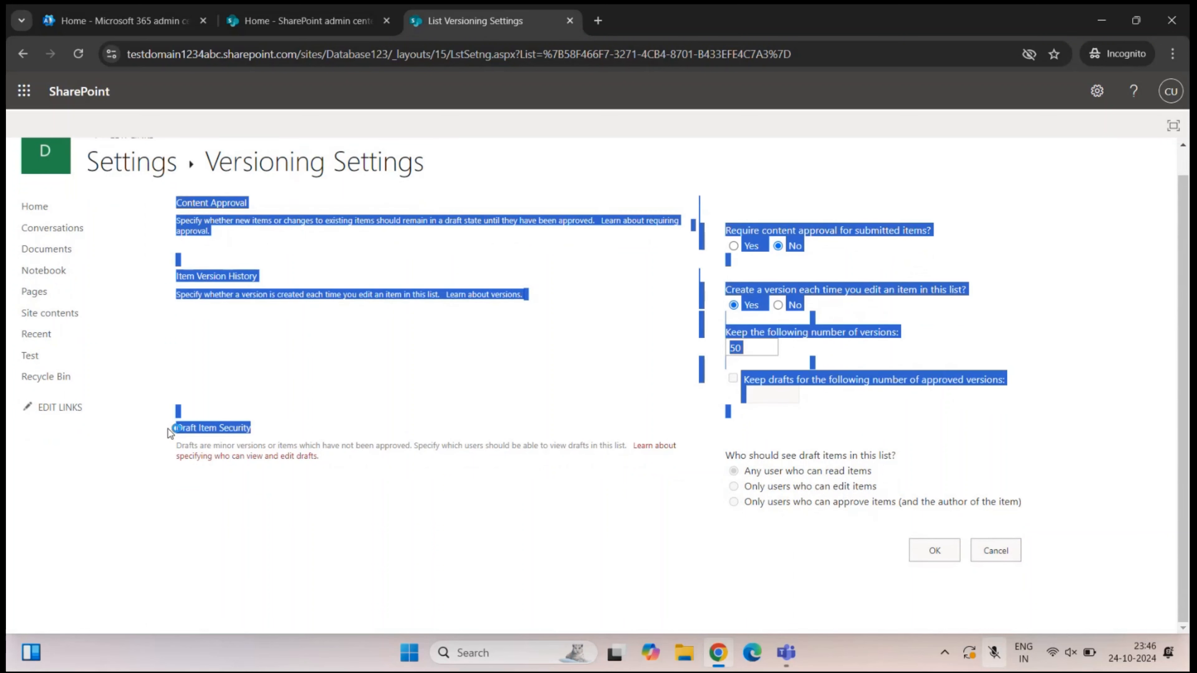
pyautogui.click(364, 446)
pyautogui.moveTo(734, 456); pyautogui.dragTo(899, 455)
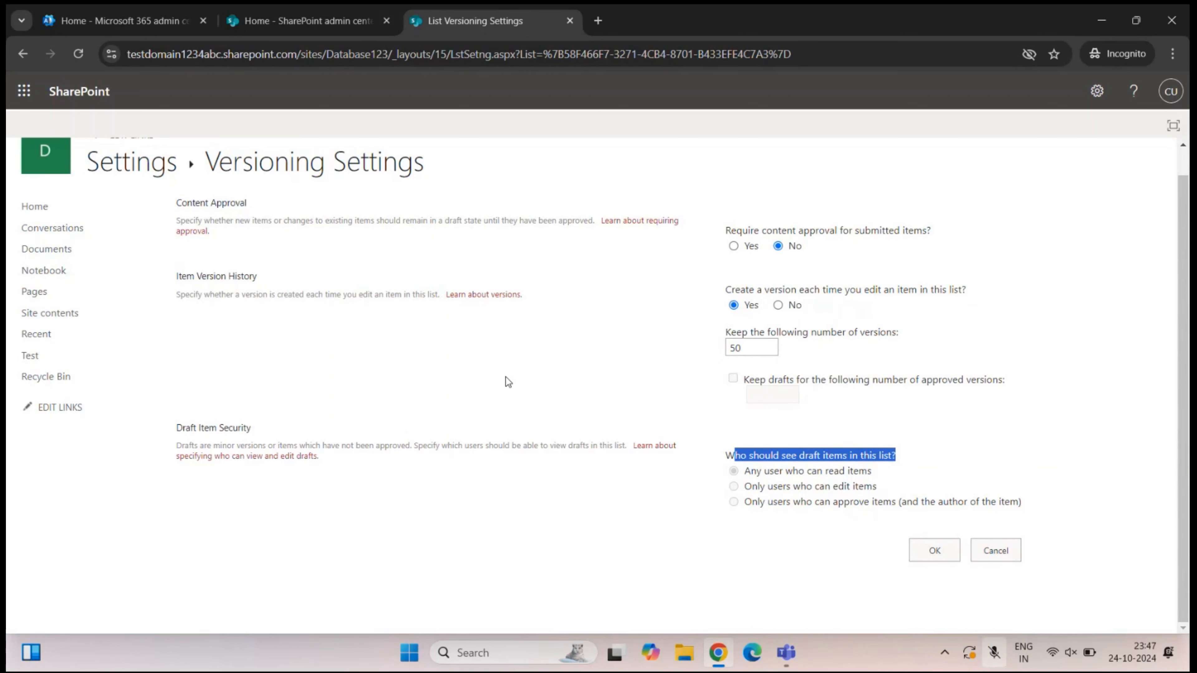
# - Switch to the SharePoint admin center, open the version history limits setting and select the Manually option to view its limits
pyautogui.click(304, 20)
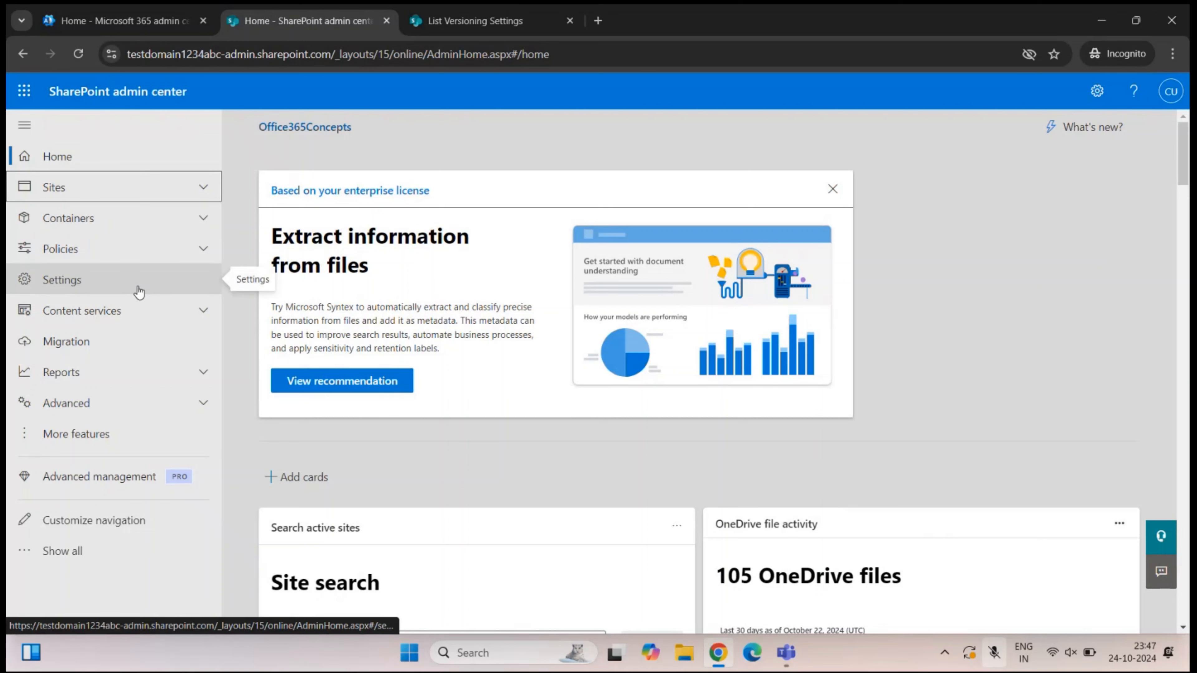
pyautogui.click(62, 279)
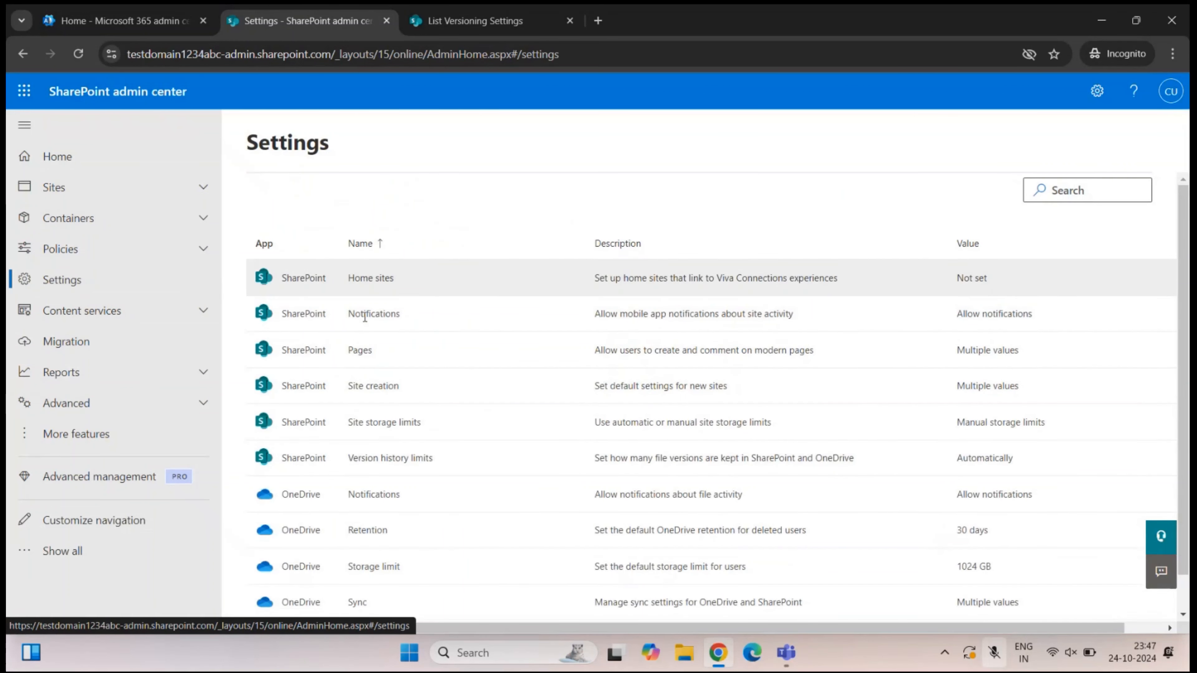
pyautogui.click(411, 462)
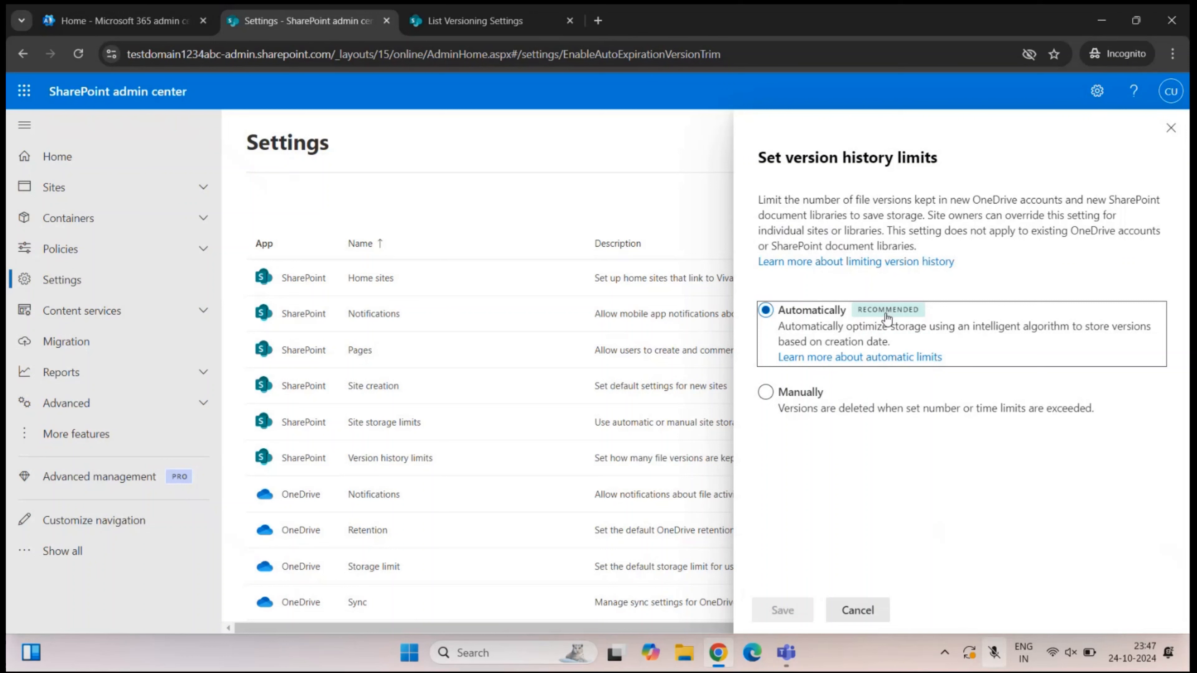
pyautogui.click(820, 315)
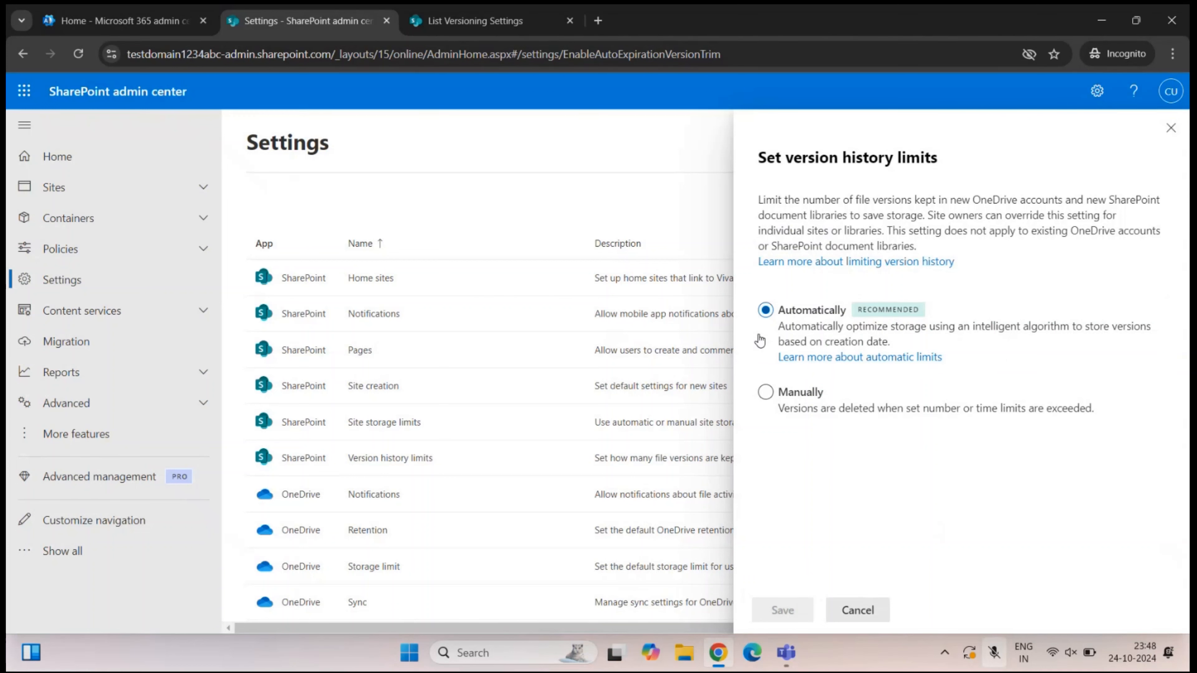
pyautogui.click(766, 392)
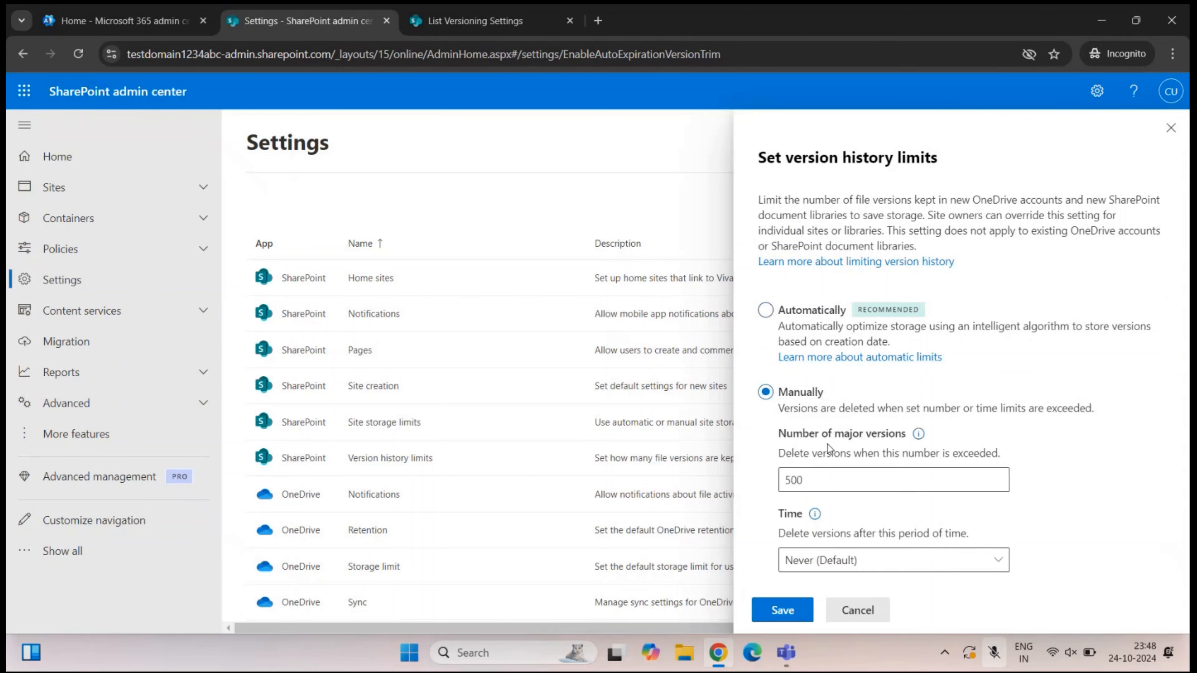